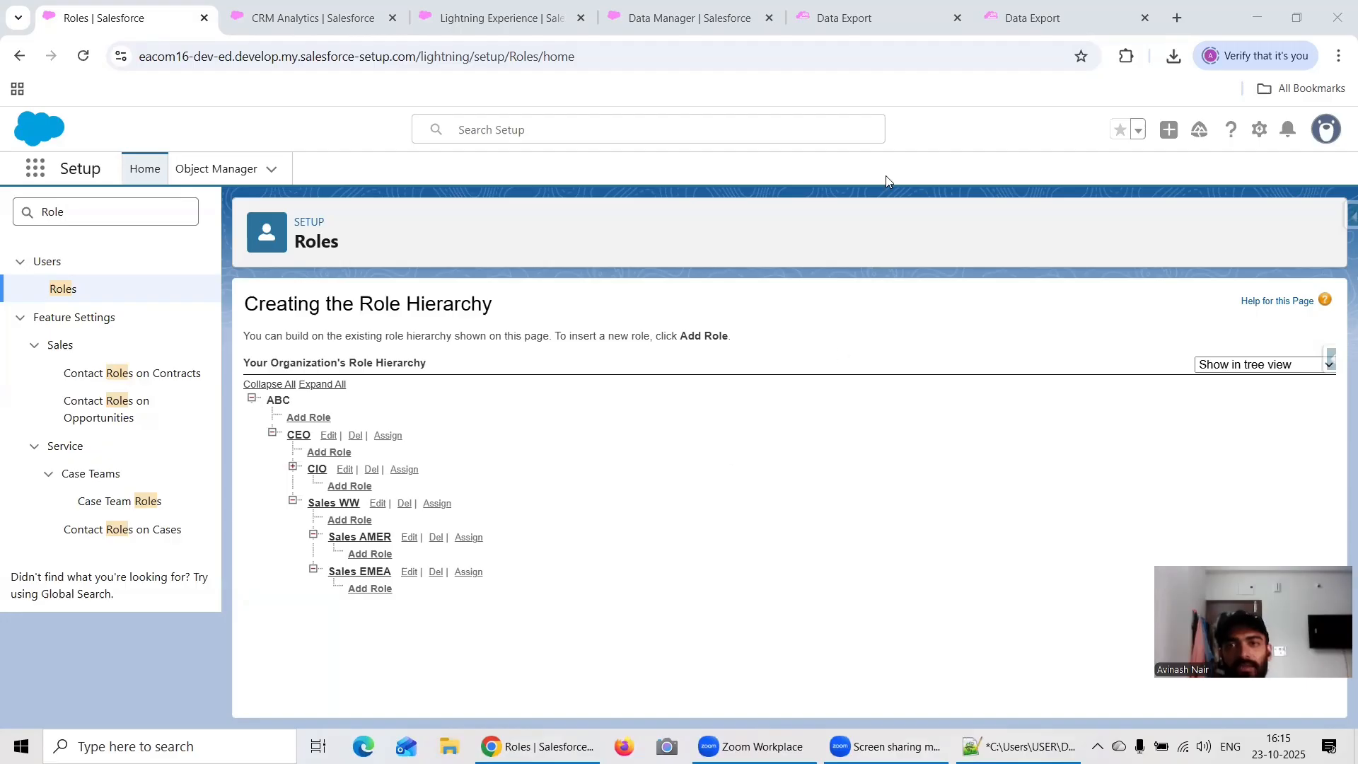
Step: Review the Role Hierarchy Security Predicate dataset's security predicate, along with the UserRole and User export queries
click(701, 28)
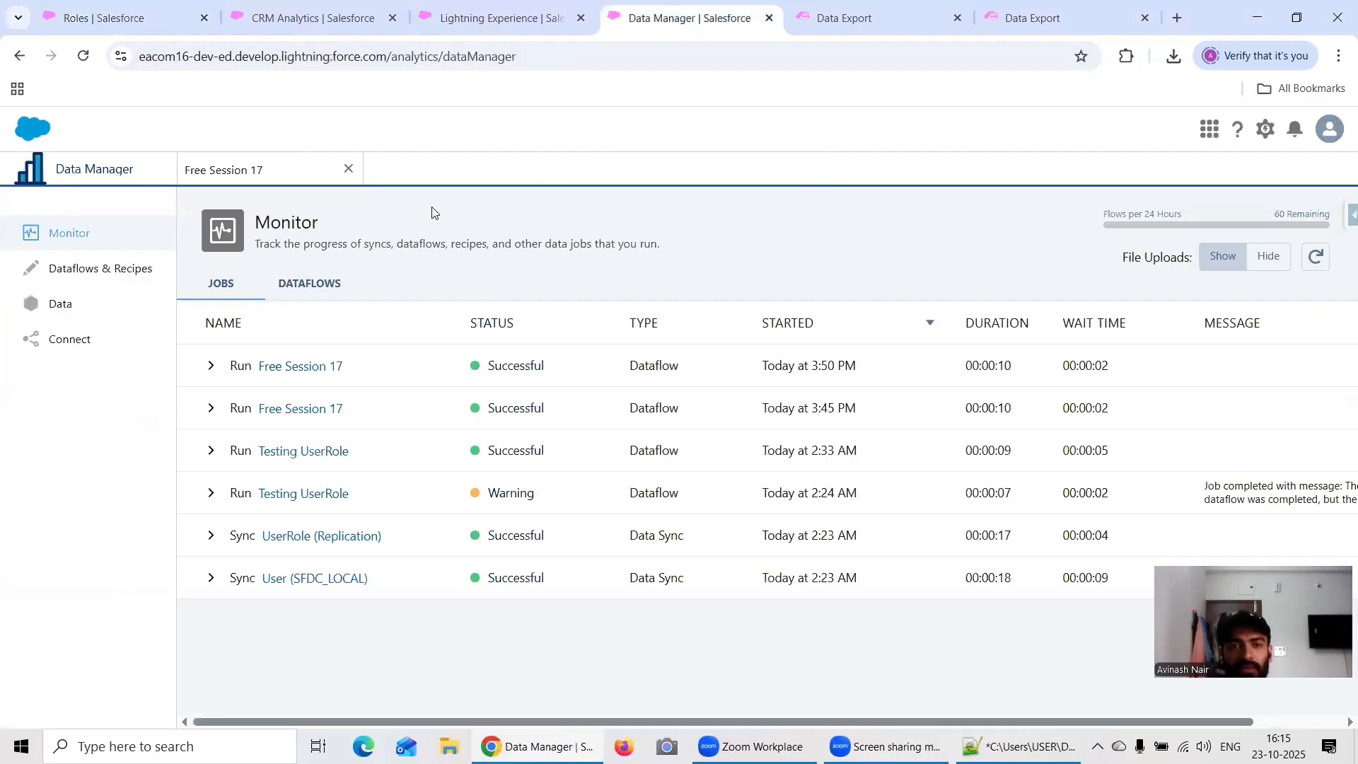
click(452, 19)
click(312, 25)
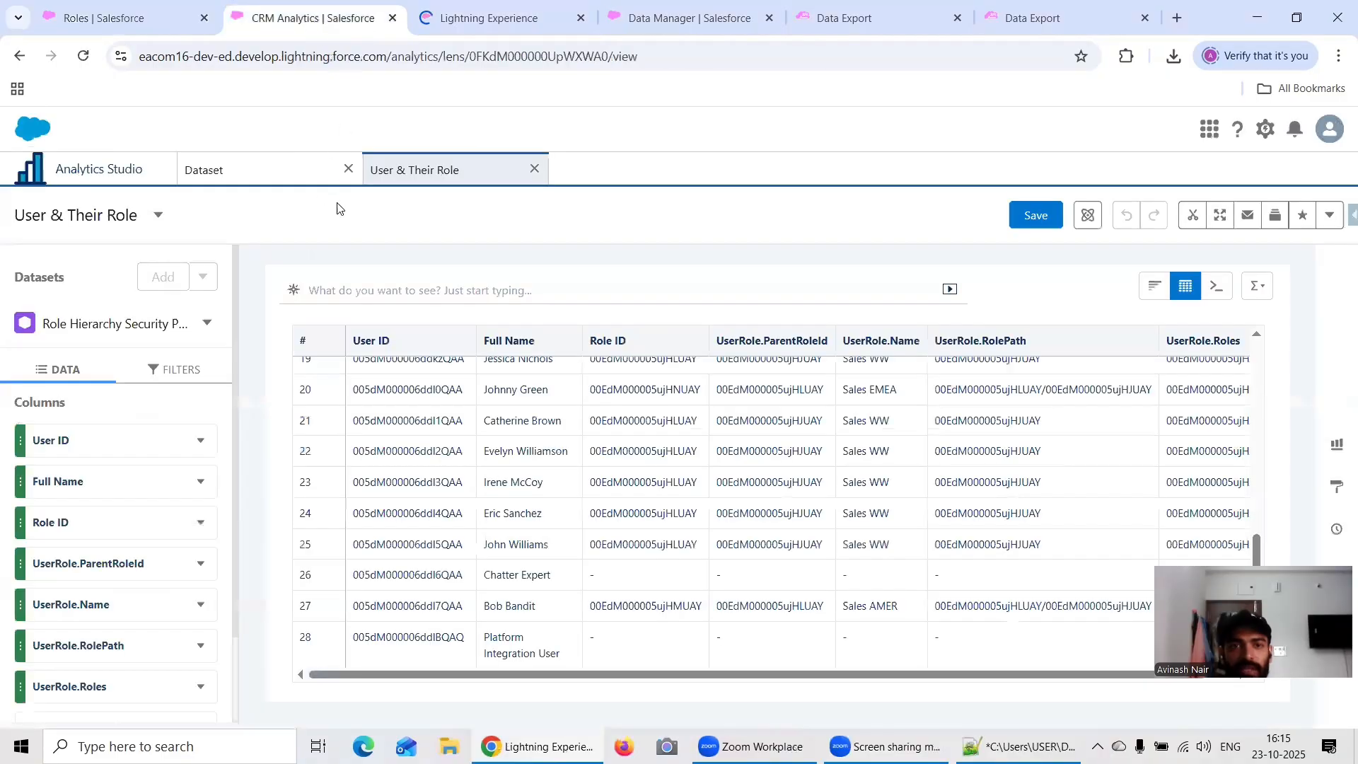
click(251, 178)
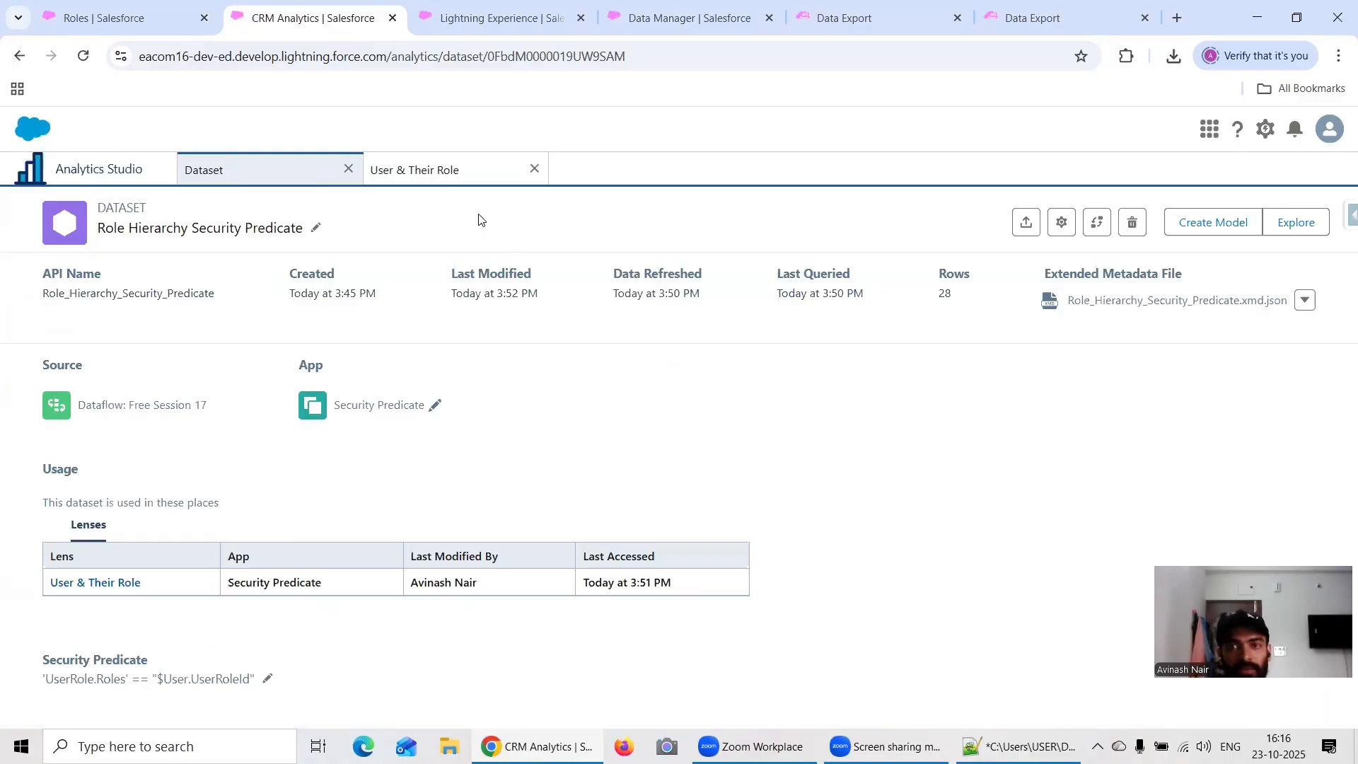
click(1022, 22)
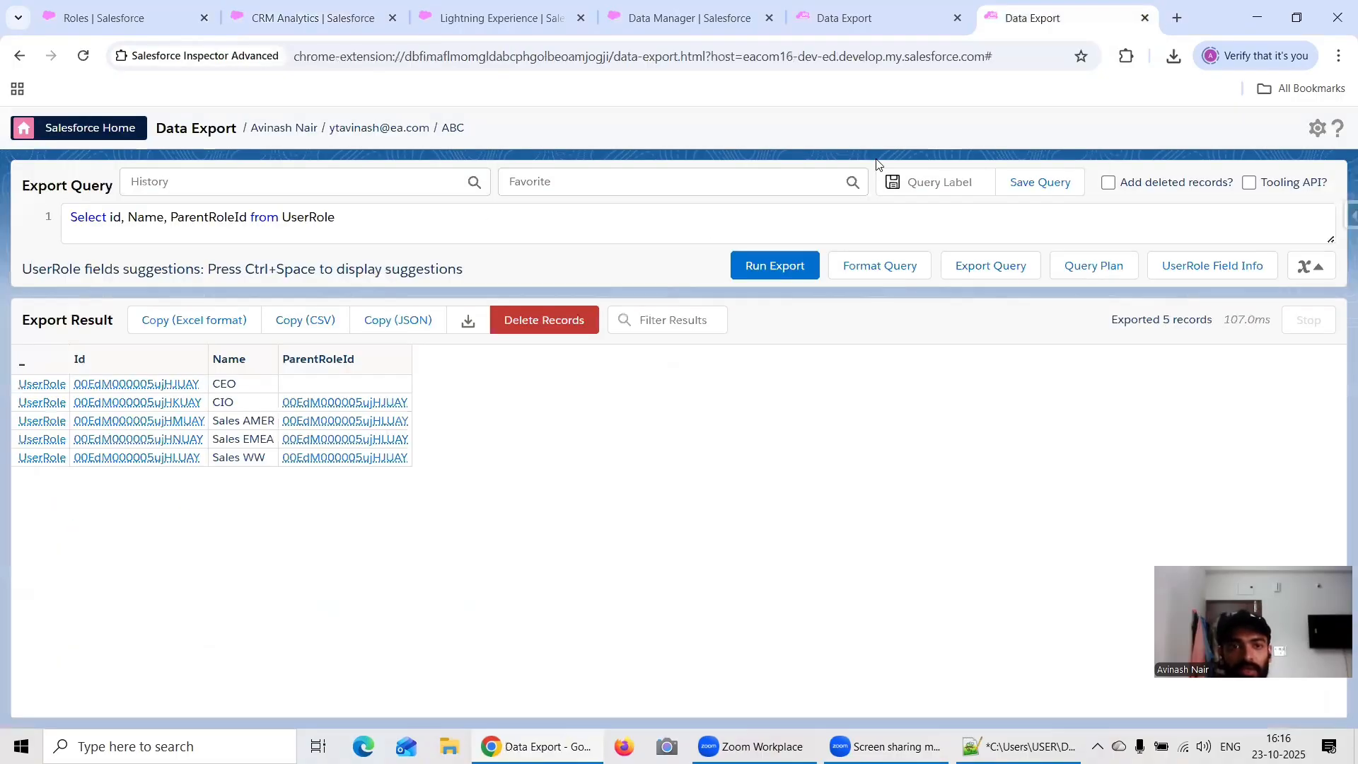
click(866, 26)
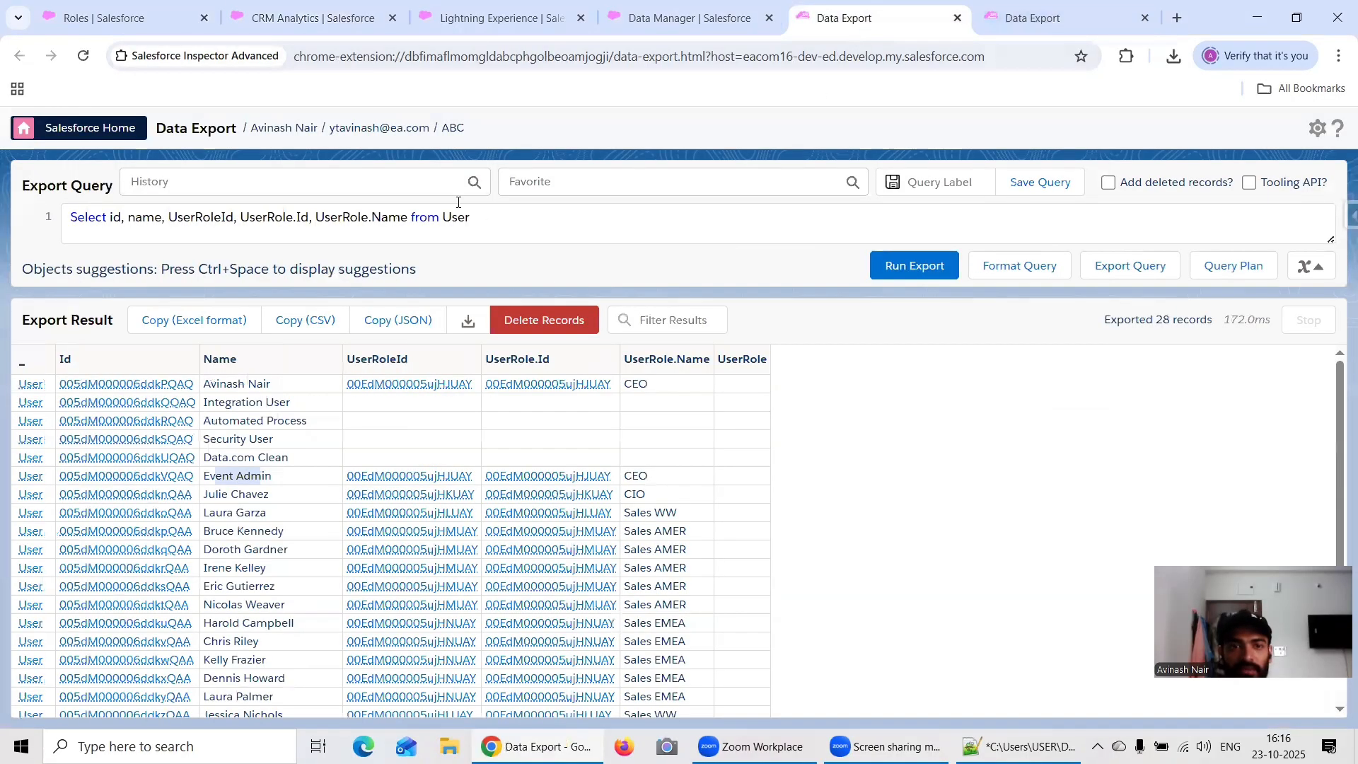
click(312, 20)
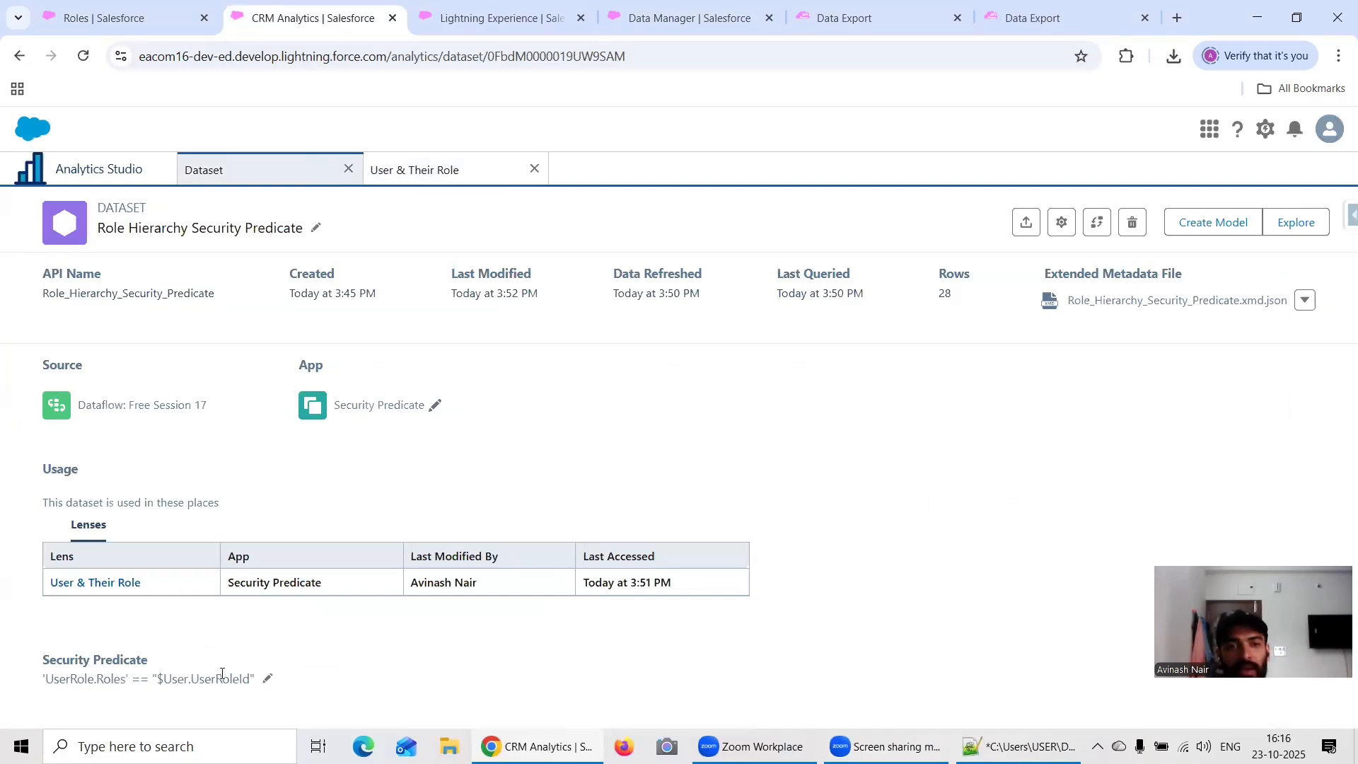
Step: Examine the users' role names and role paths in the administrator's User & Their Role lens, and close the lens
click(519, 173)
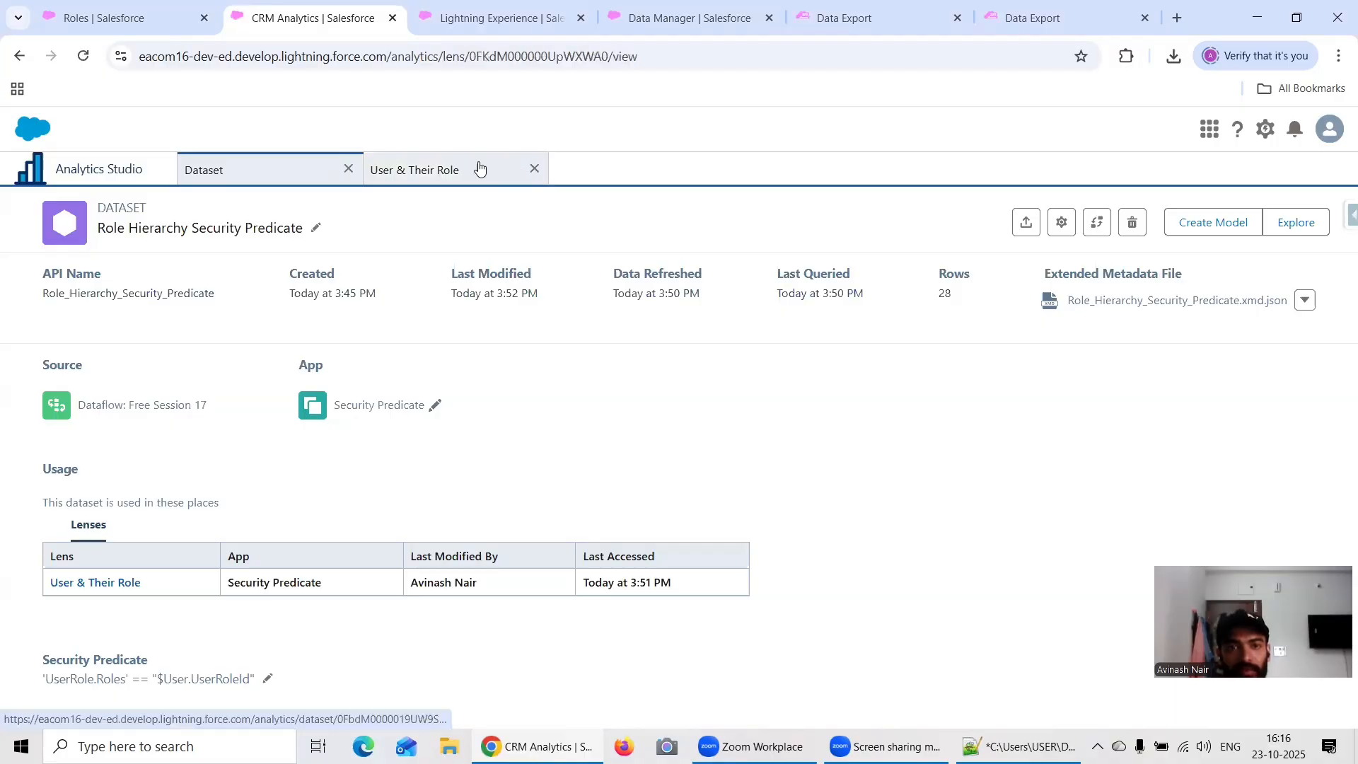
scroll(894, 490, up, 10)
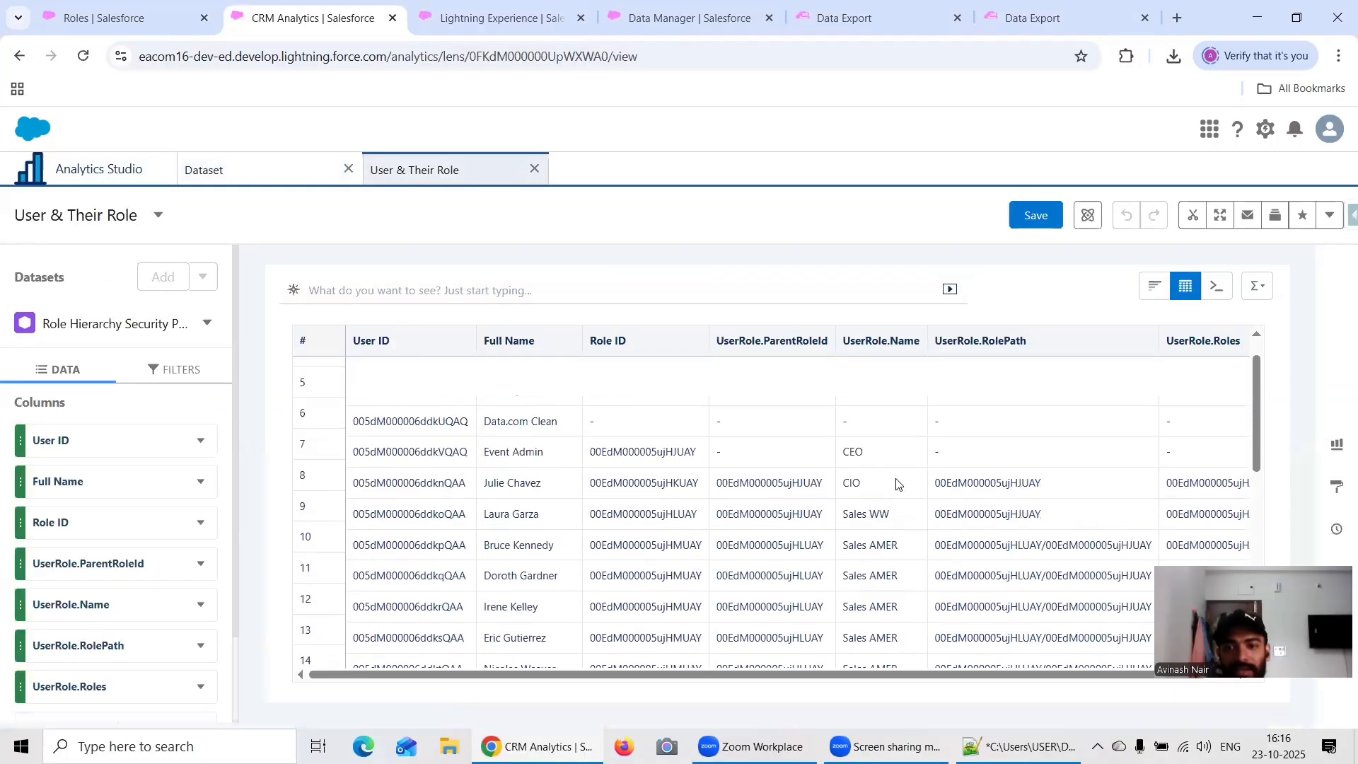
scroll(654, 414, down, 3)
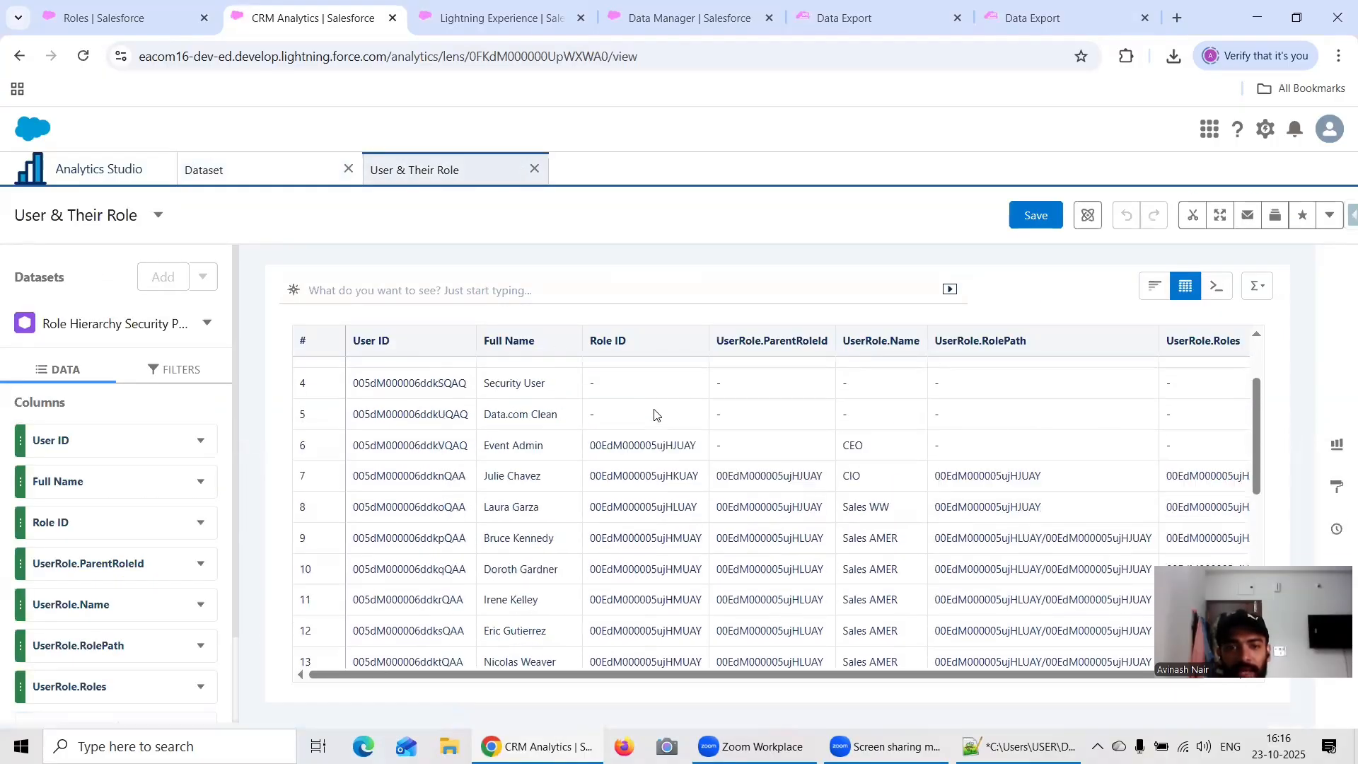
scroll(654, 415, down, 5)
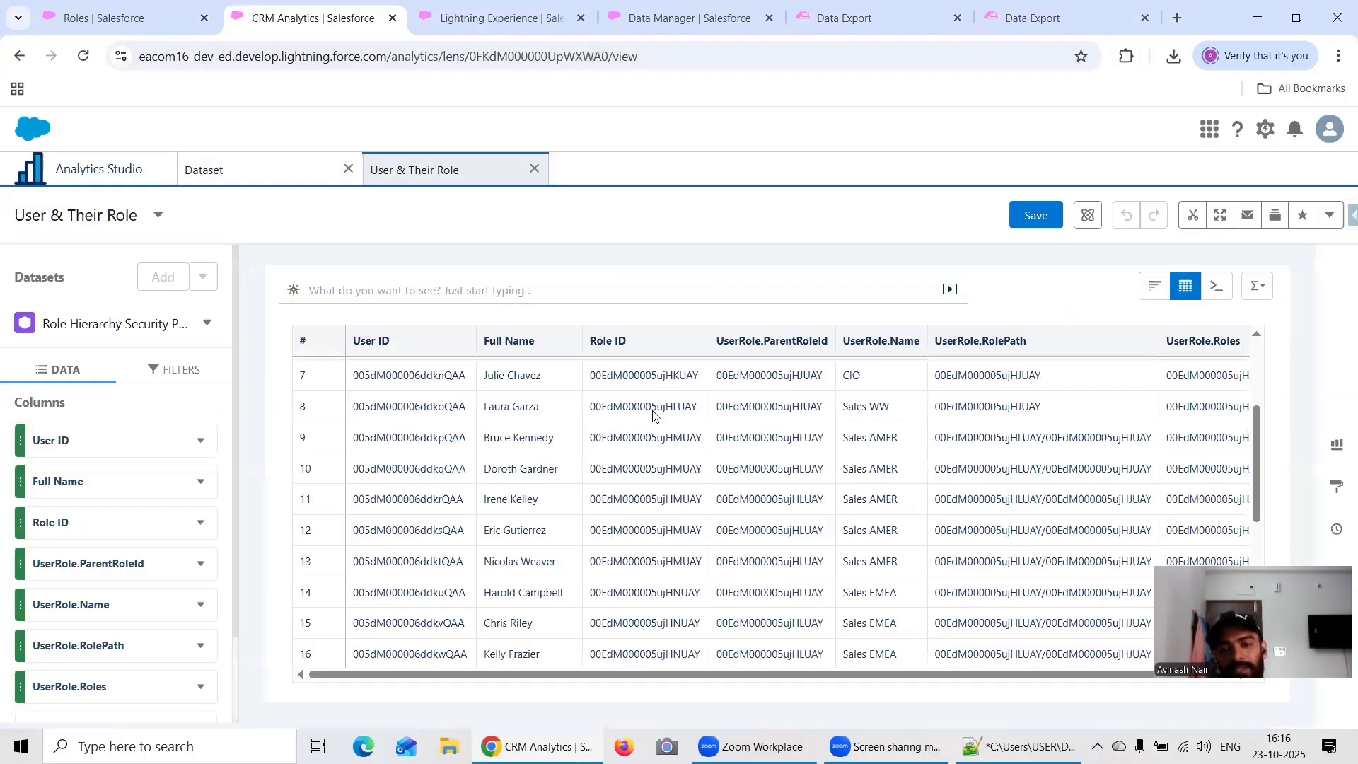
scroll(654, 418, up, 10)
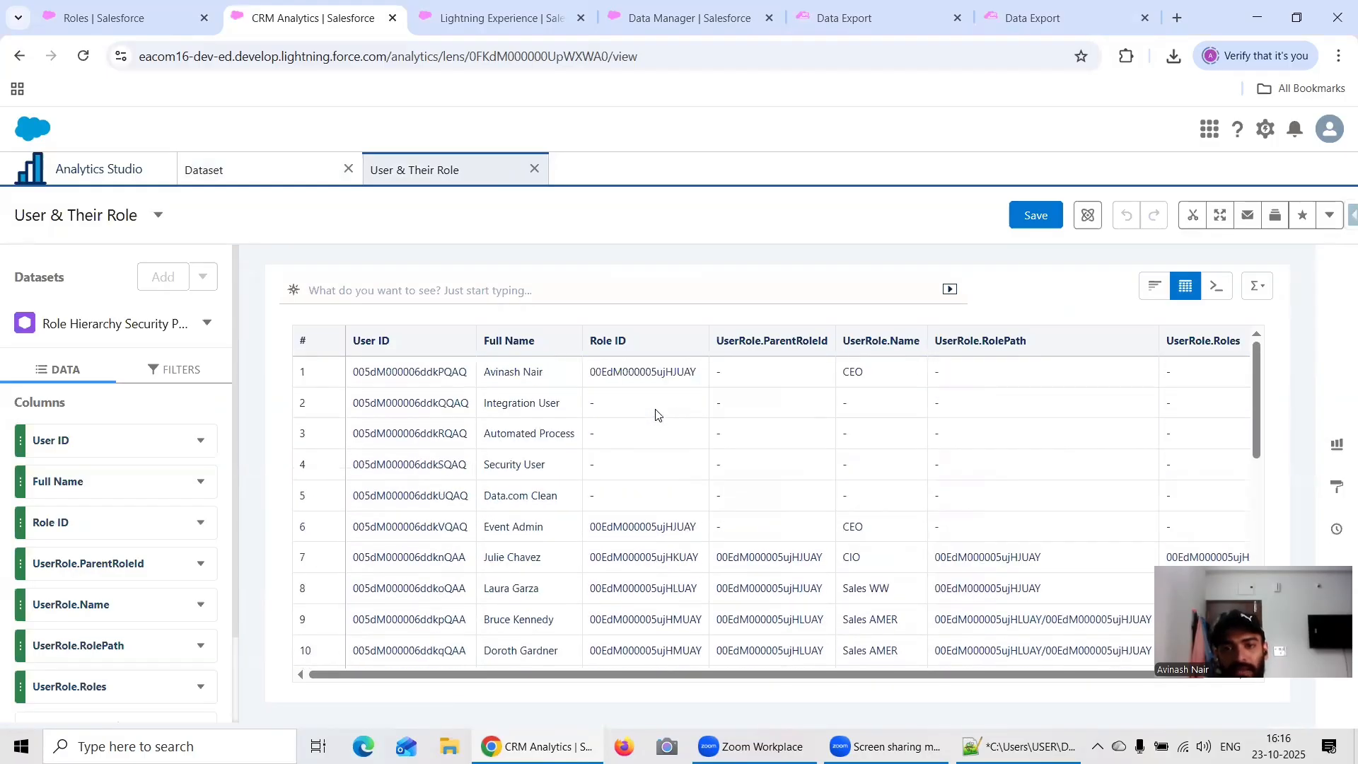
click(533, 170)
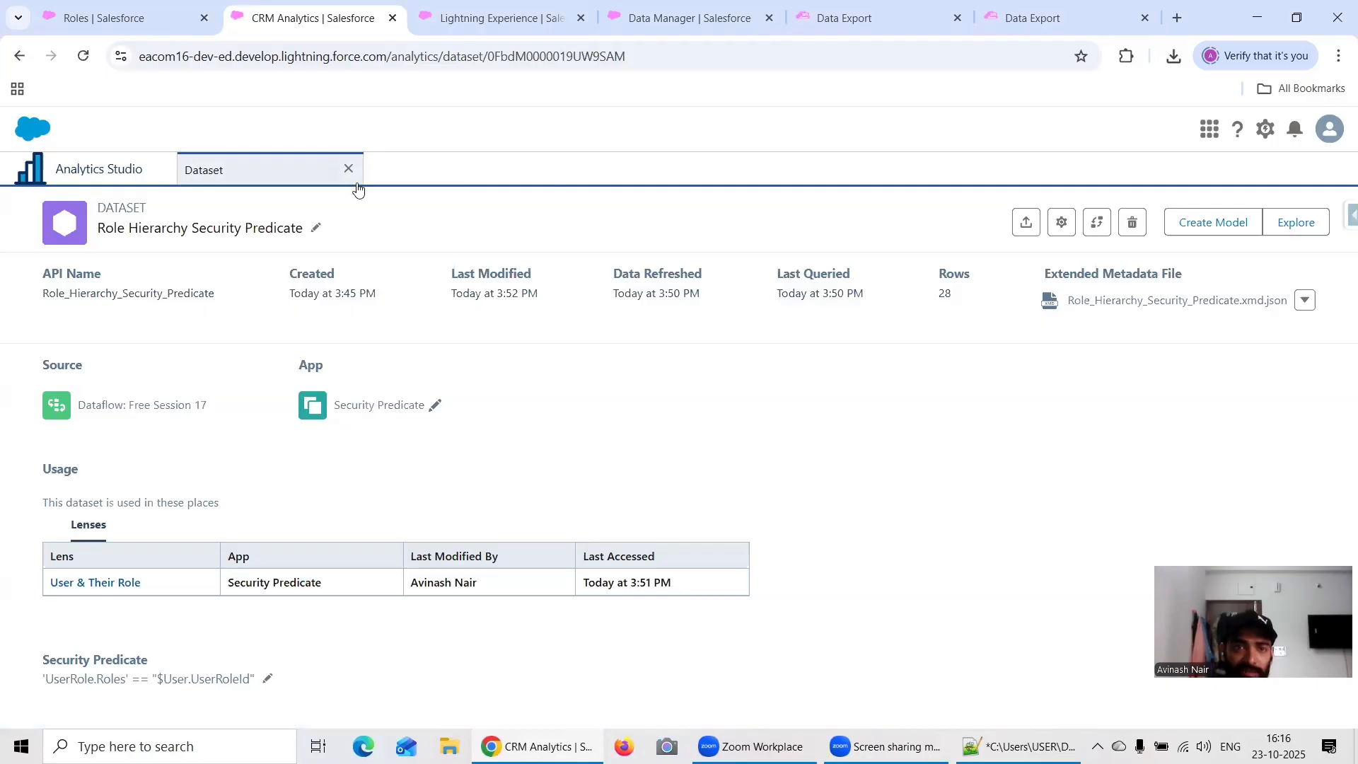
Step: Find the Sales WW standard user by first name in Setup and log in as that user
click(124, 23)
click(489, 132)
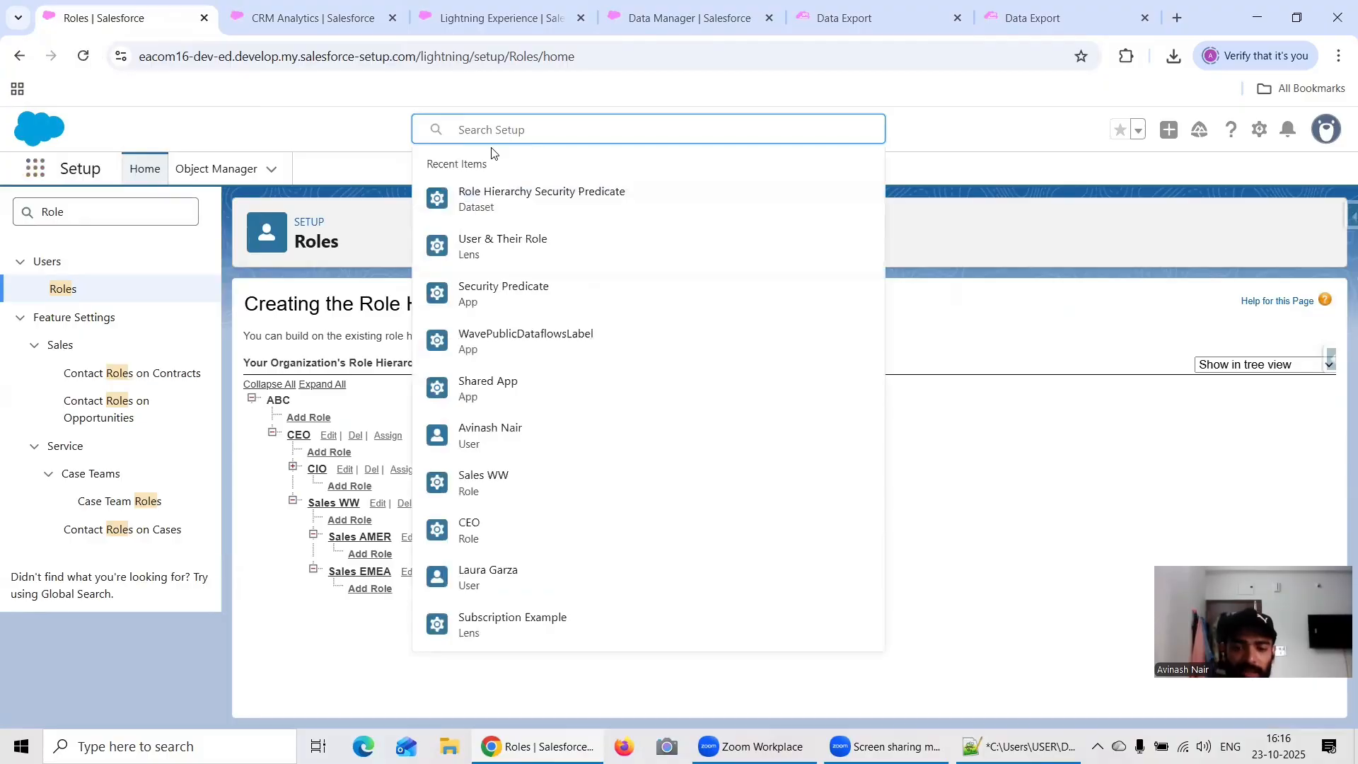
text(Laura)
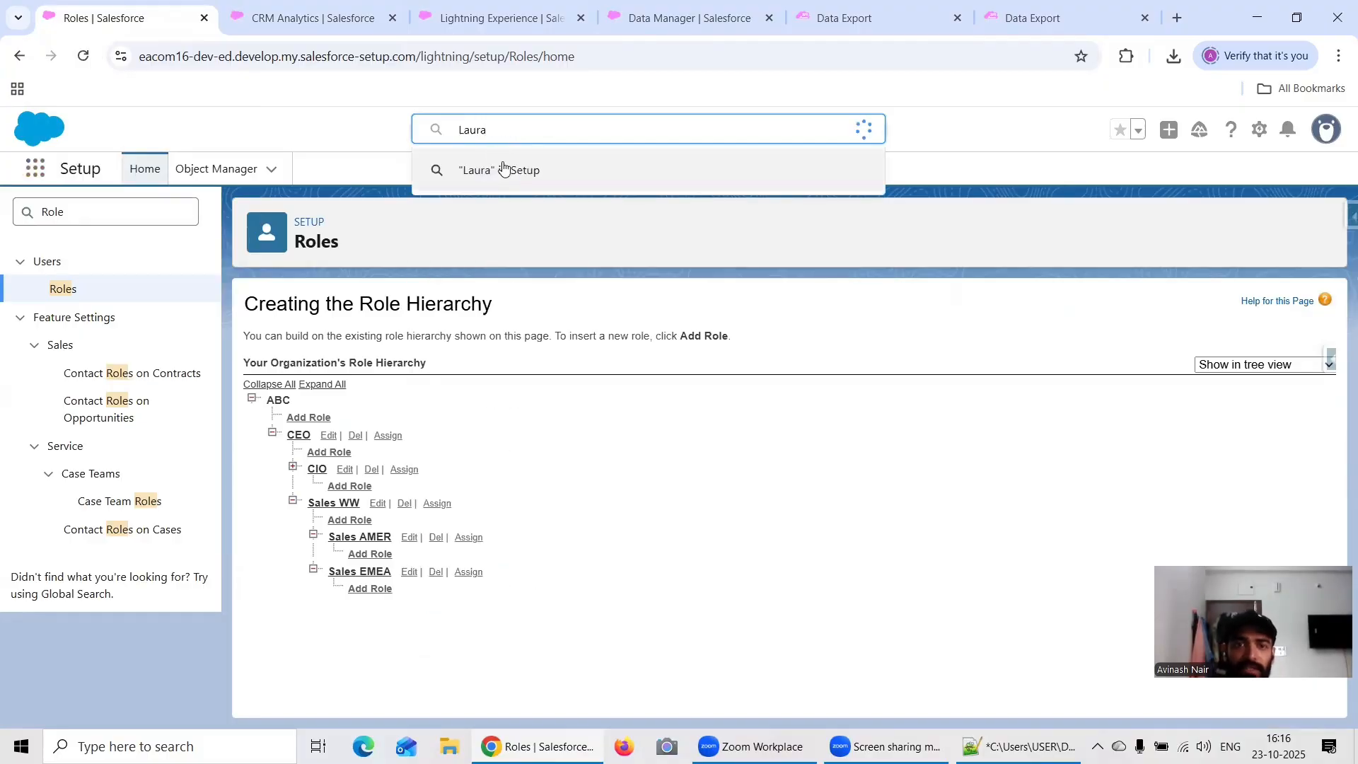
click(529, 225)
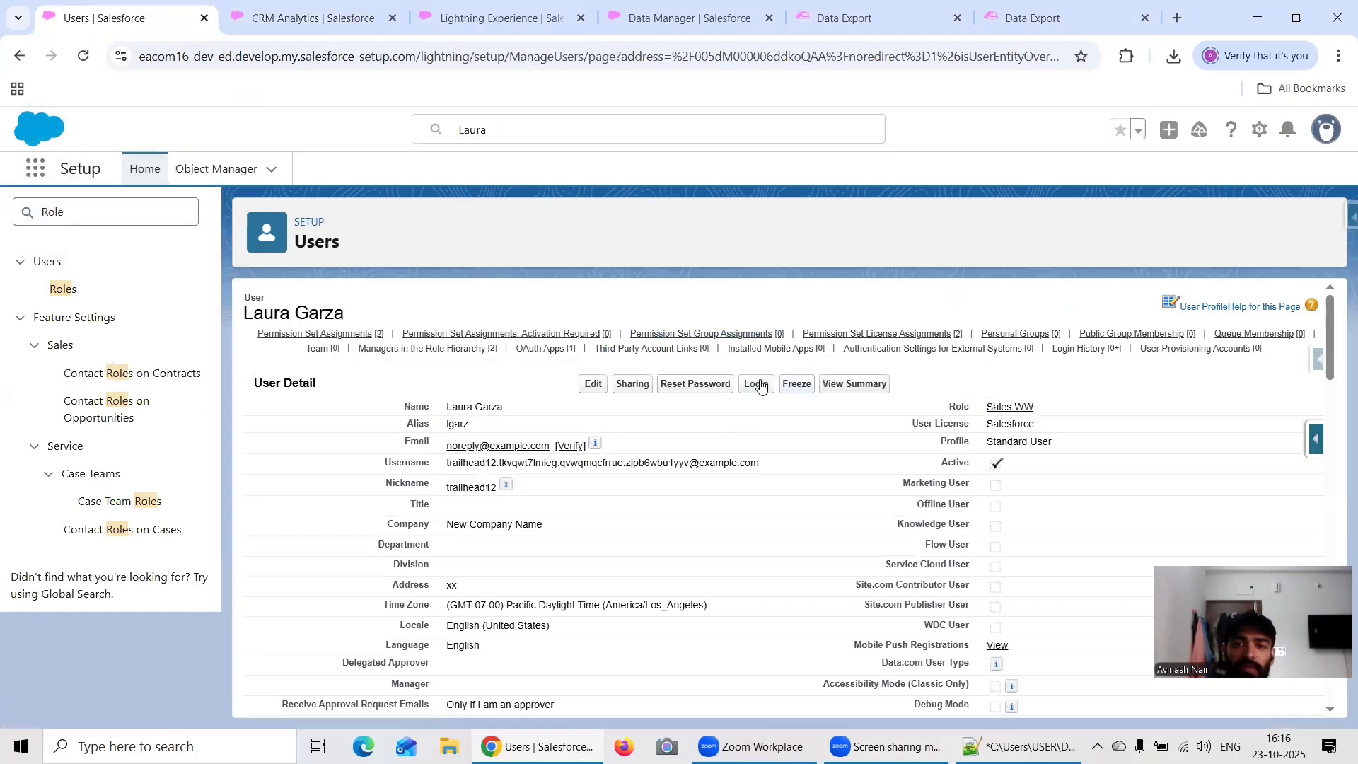
click(760, 382)
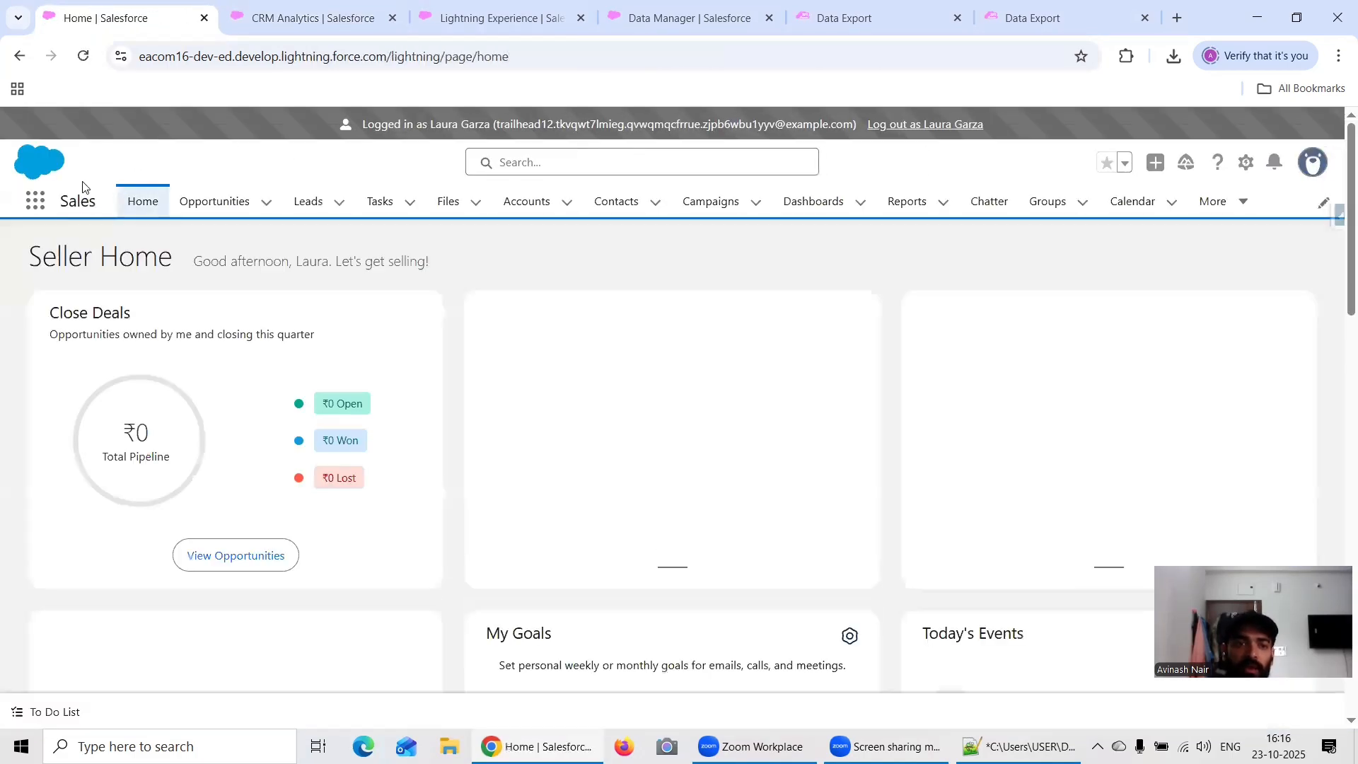
Step: Open the User & Their Role lens in Analytics Studio as the Sales WW user and examine which users and roles are listed
click(28, 202)
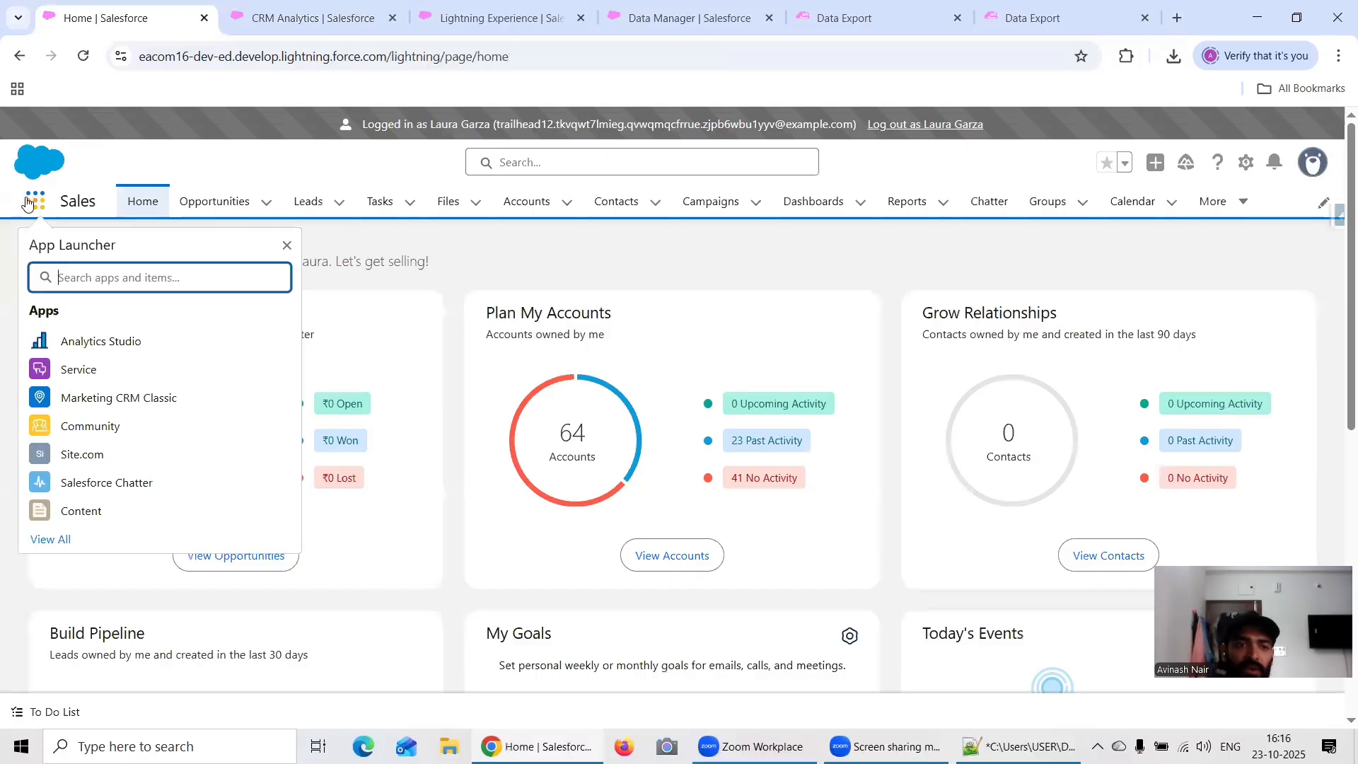
click(101, 341)
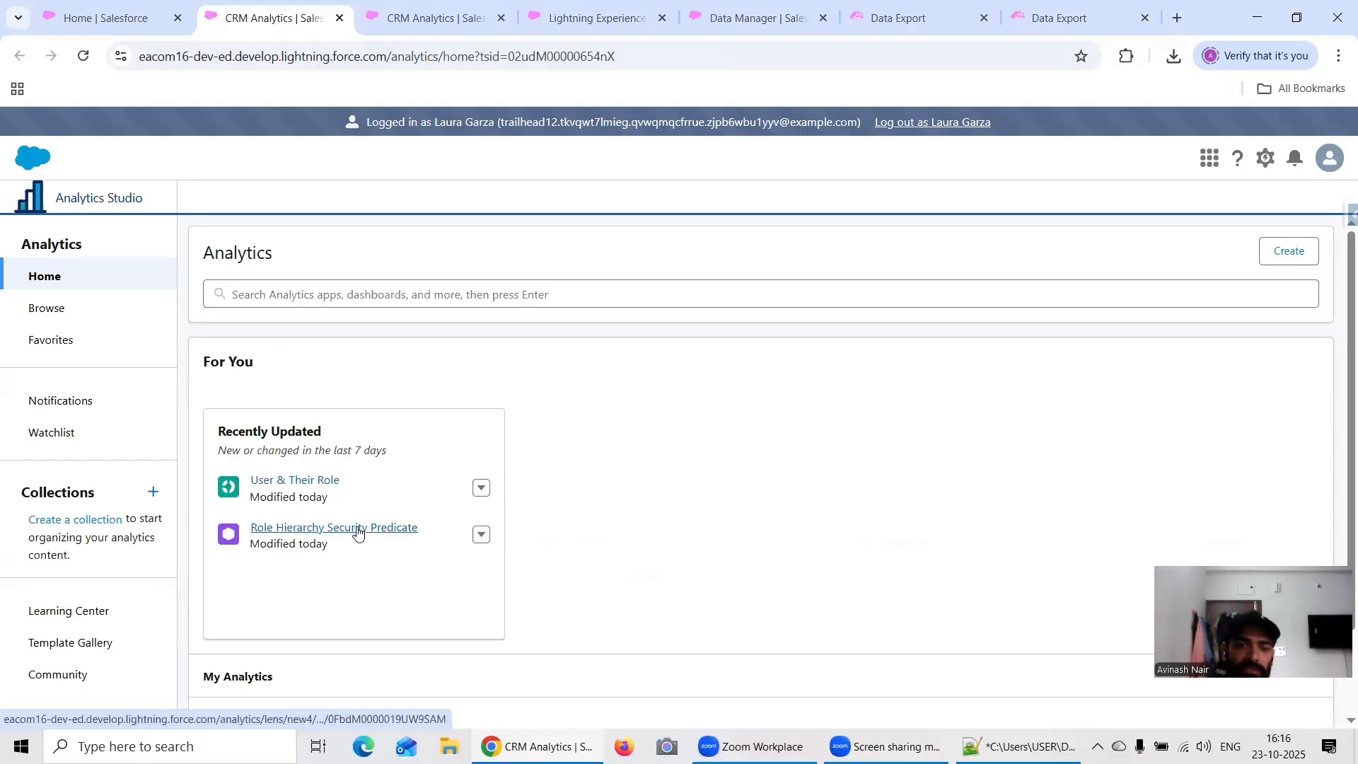
click(328, 480)
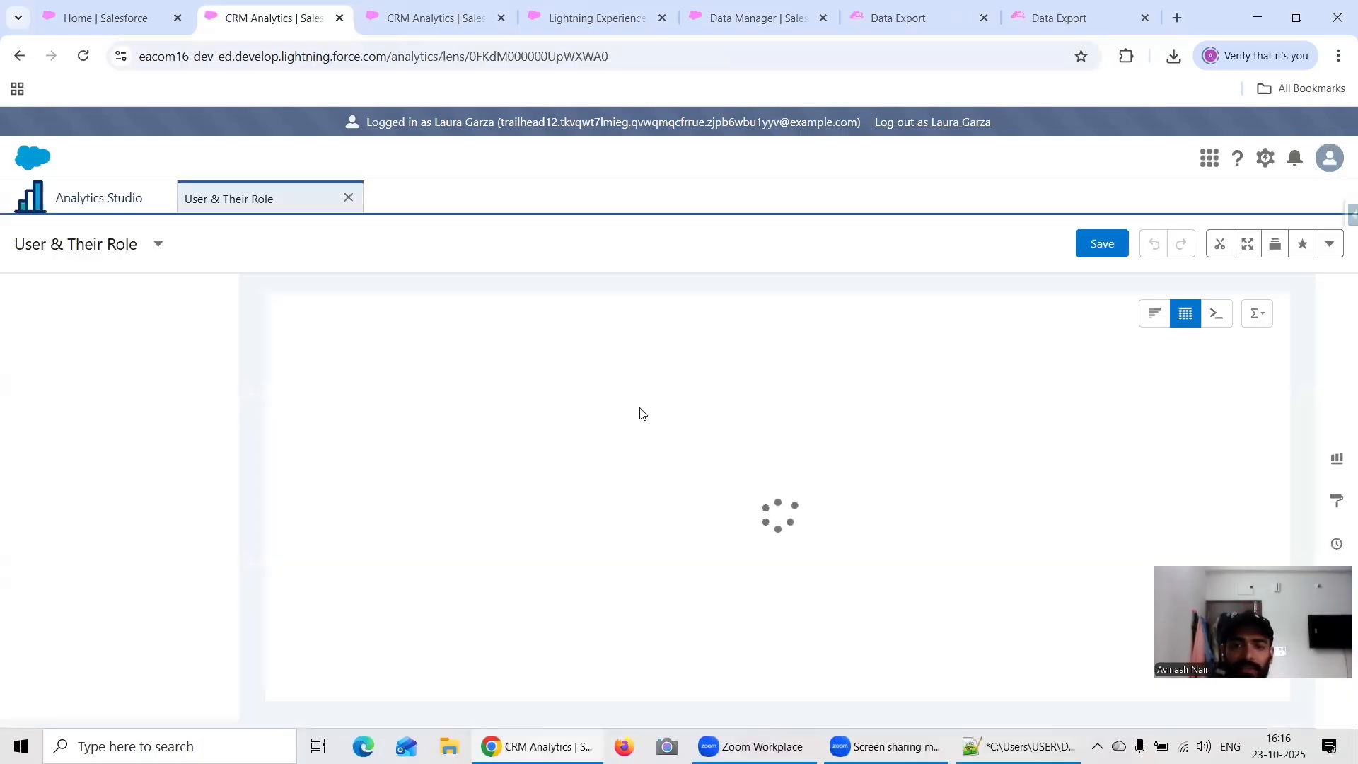
scroll(753, 446, down, 2)
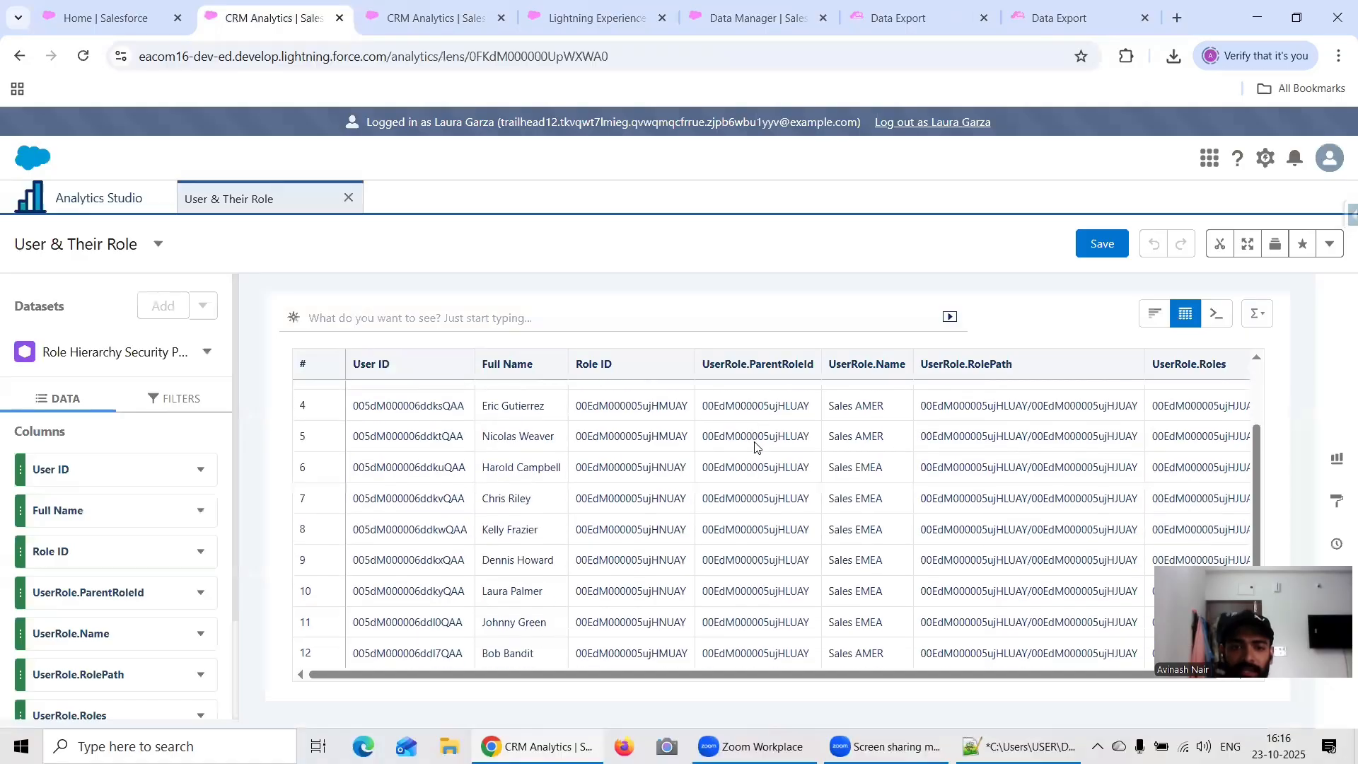
scroll(755, 445, up, 2)
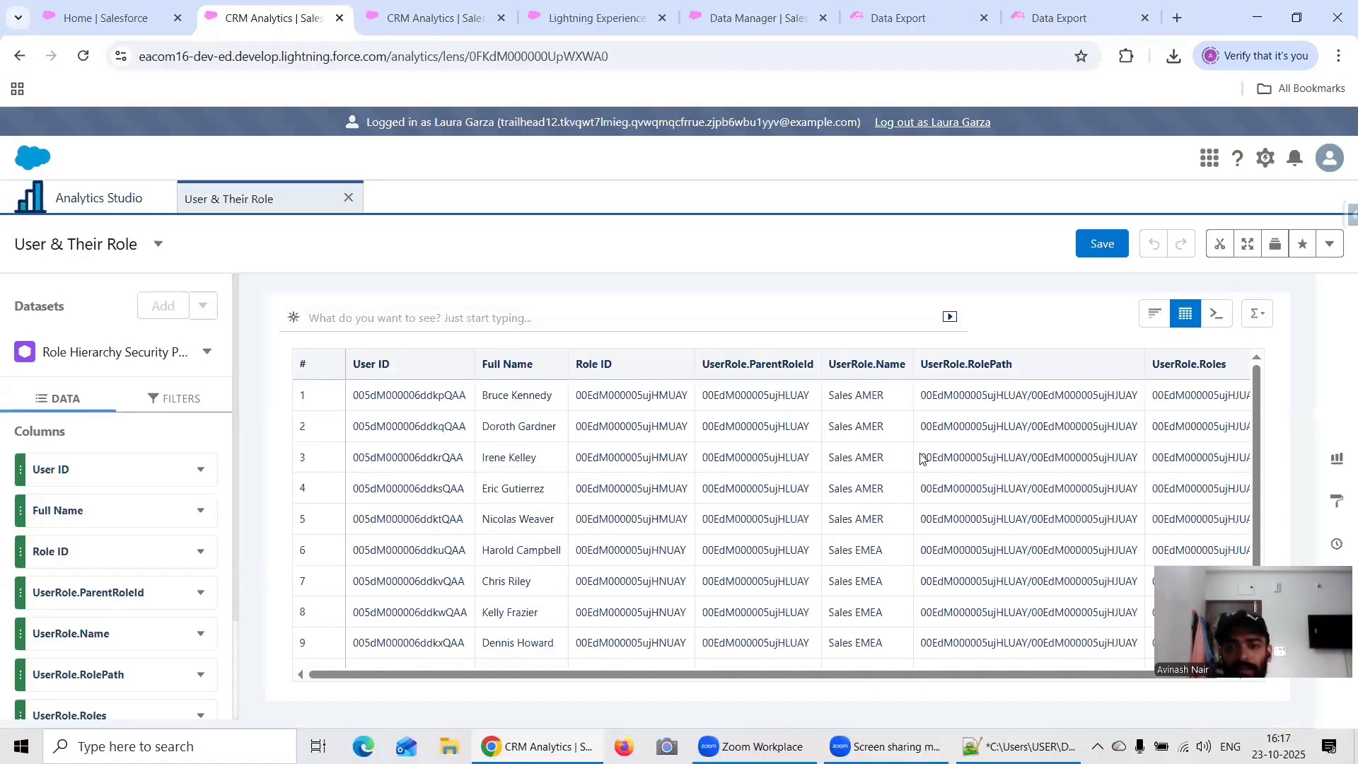
scroll(871, 437, down, 2)
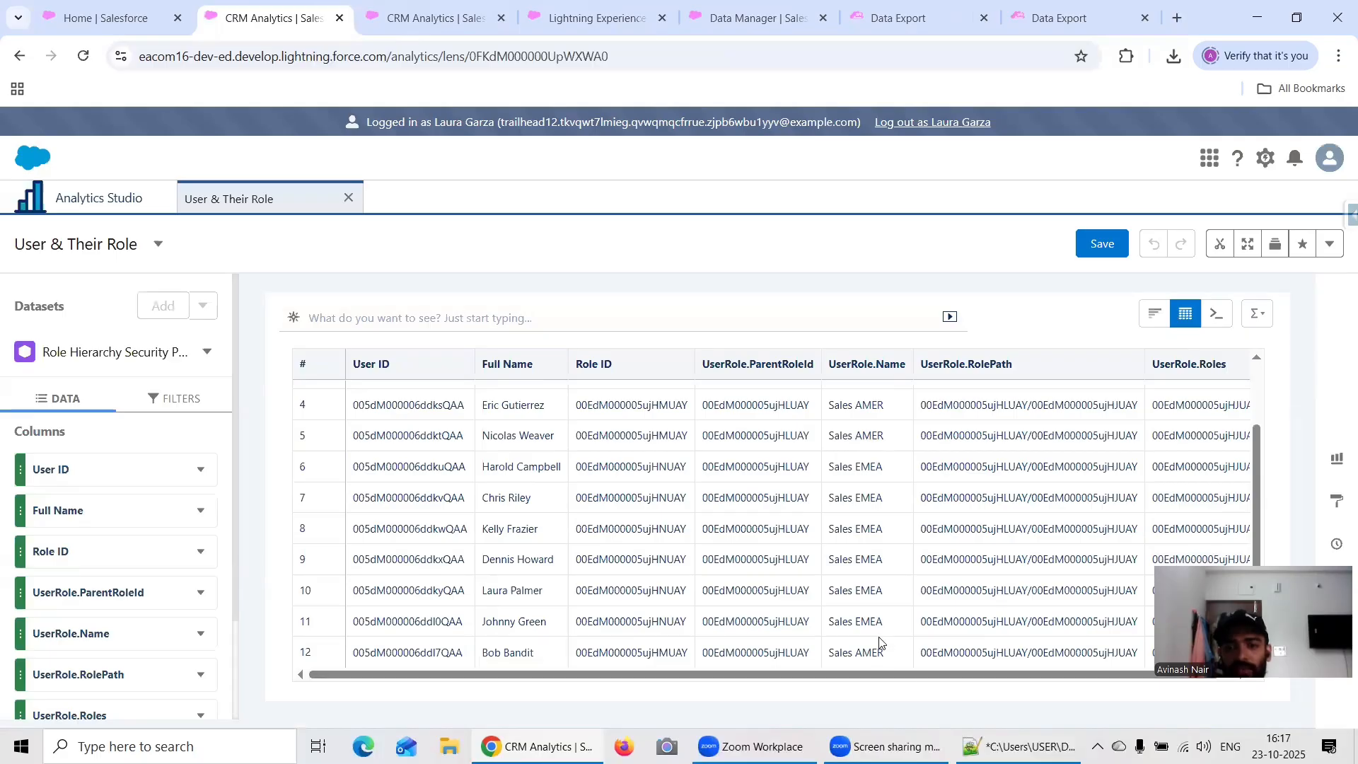
scroll(879, 641, up, 2)
scroll(918, 490, down, 2)
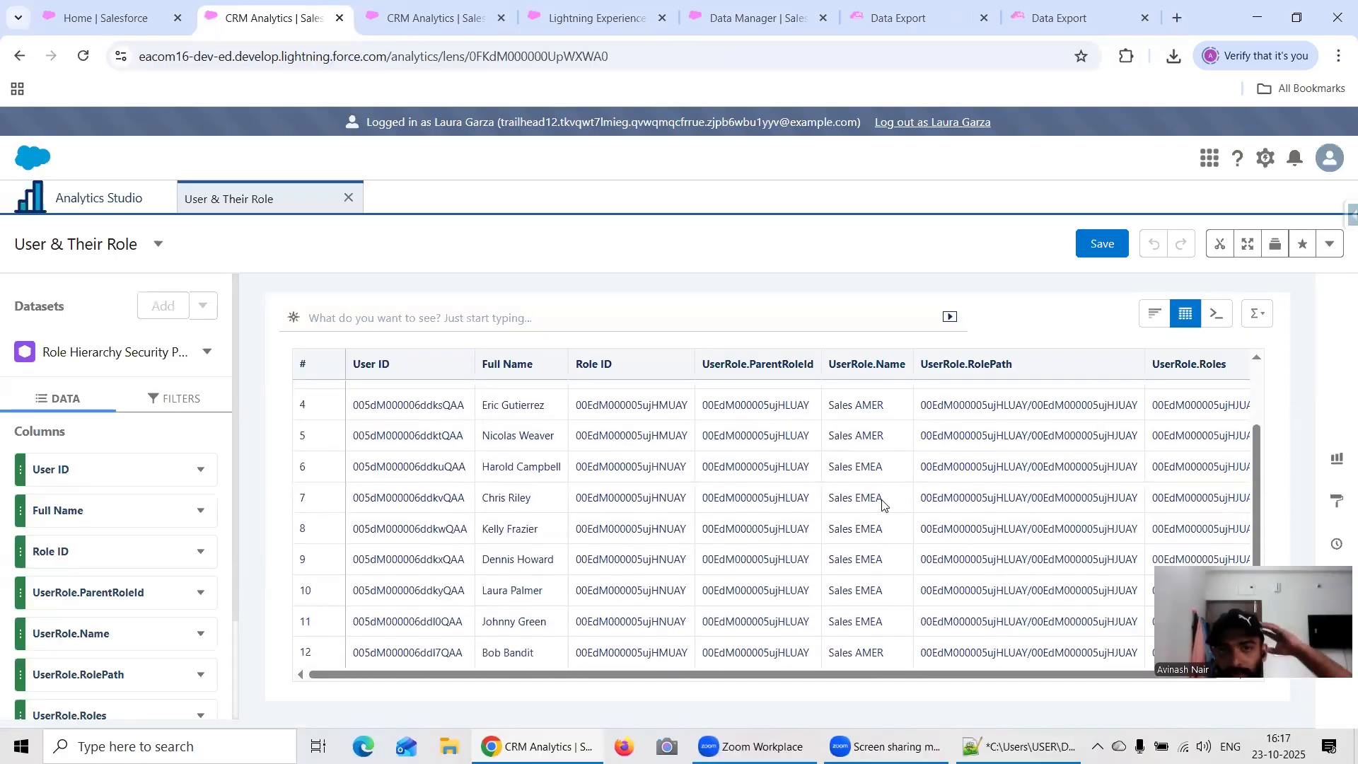
click(97, 16)
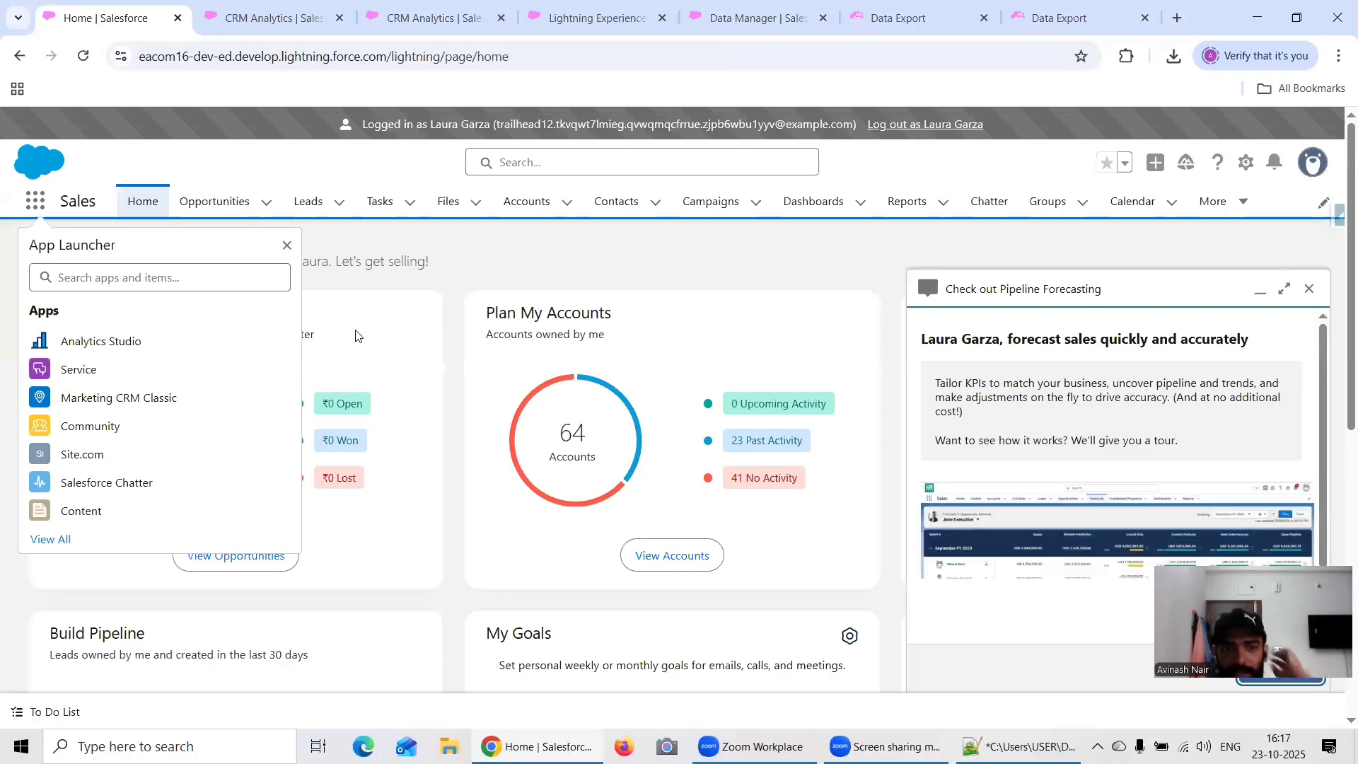
click(262, 21)
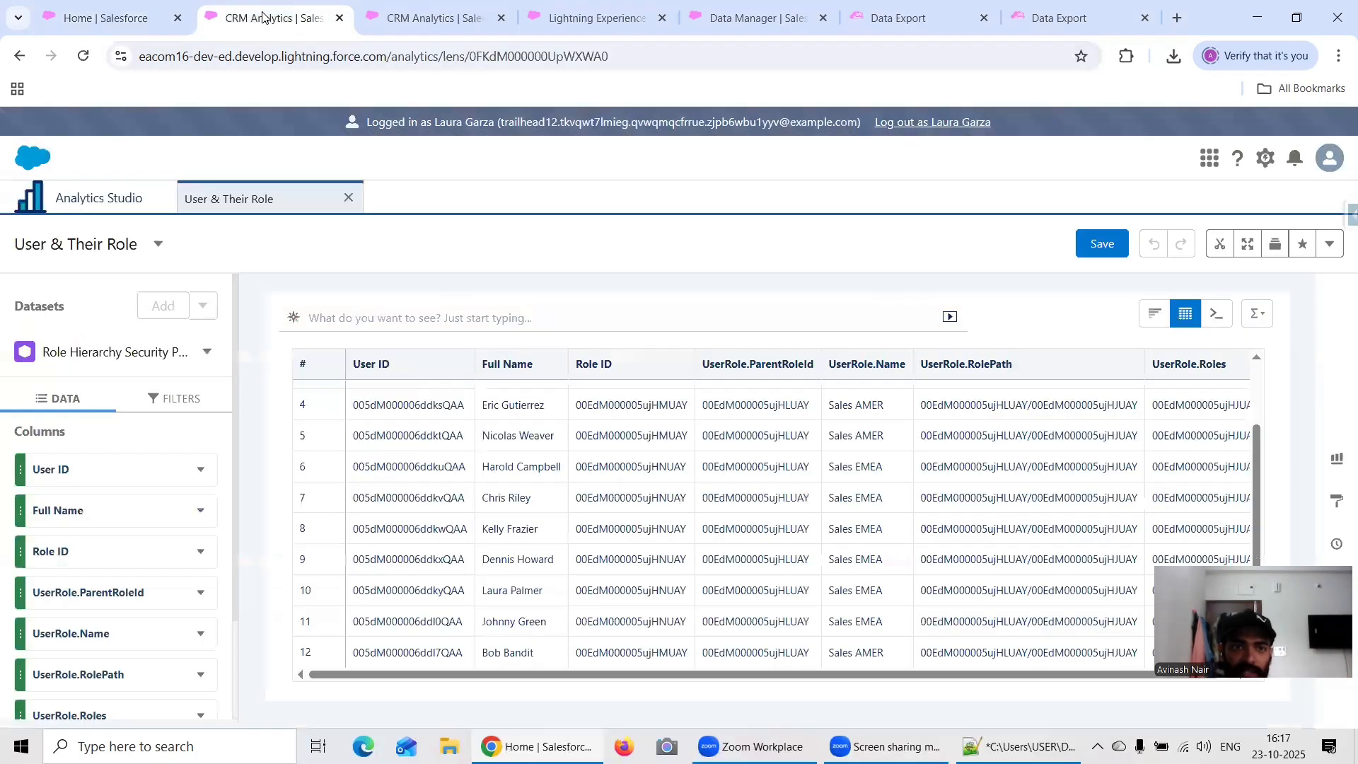
click(424, 18)
click(581, 22)
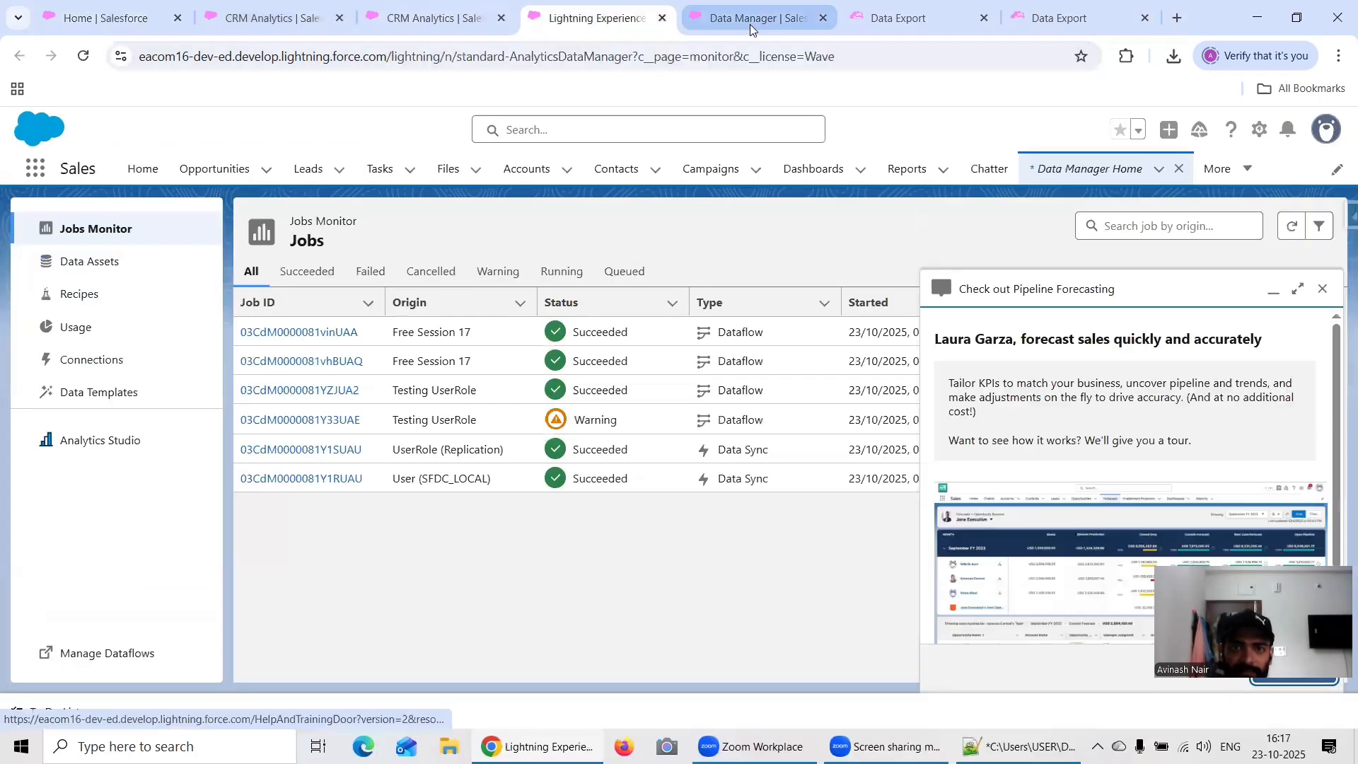
click(749, 24)
click(976, 23)
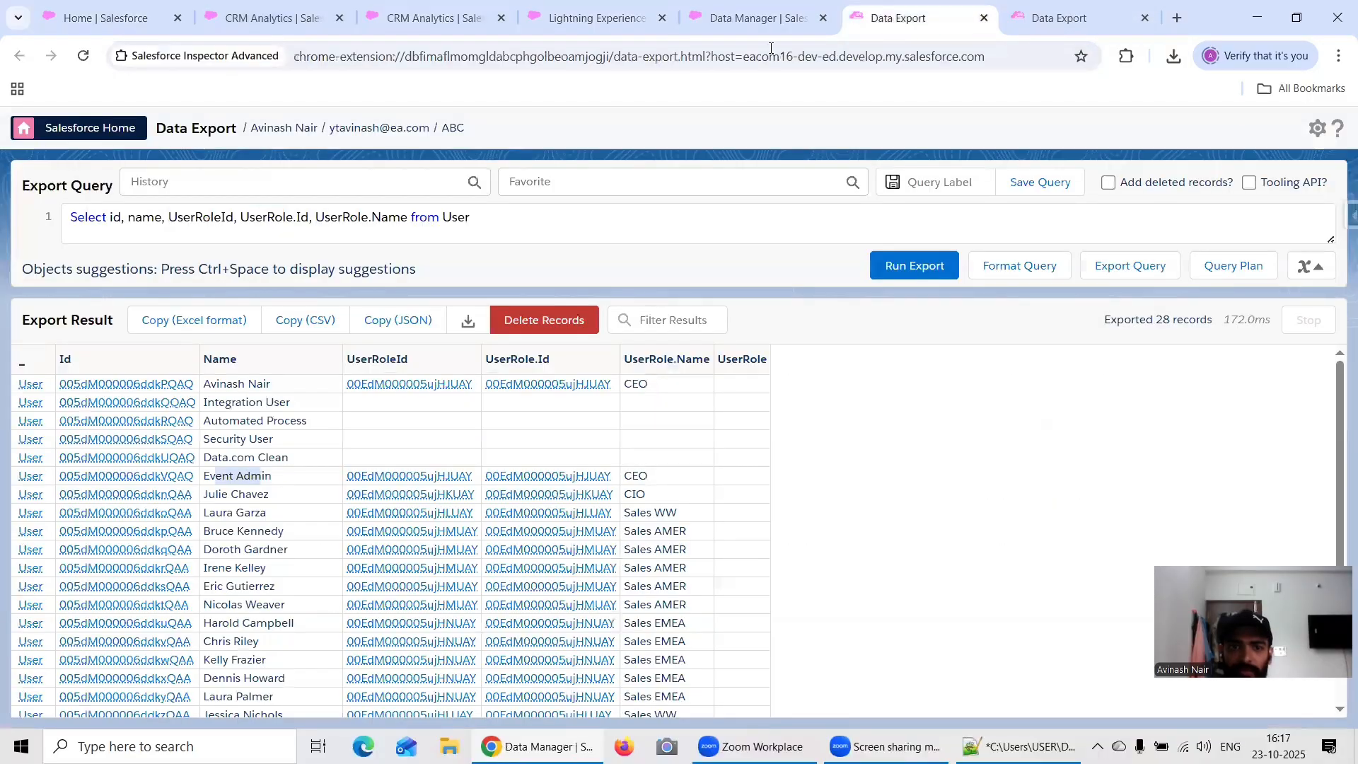
click(710, 28)
Step: Open Setup from the Sales home page and find the Roles page by searching for "Role"
click(67, 14)
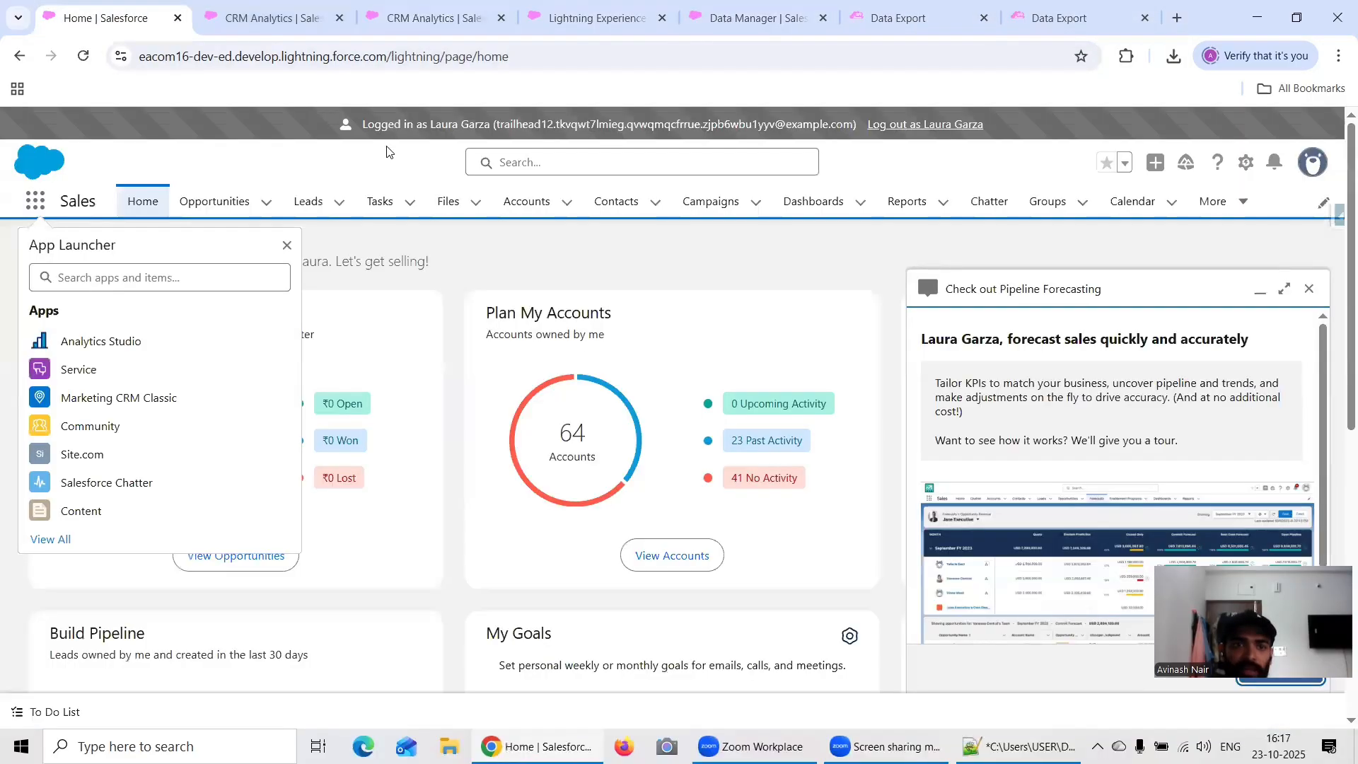
click(1246, 163)
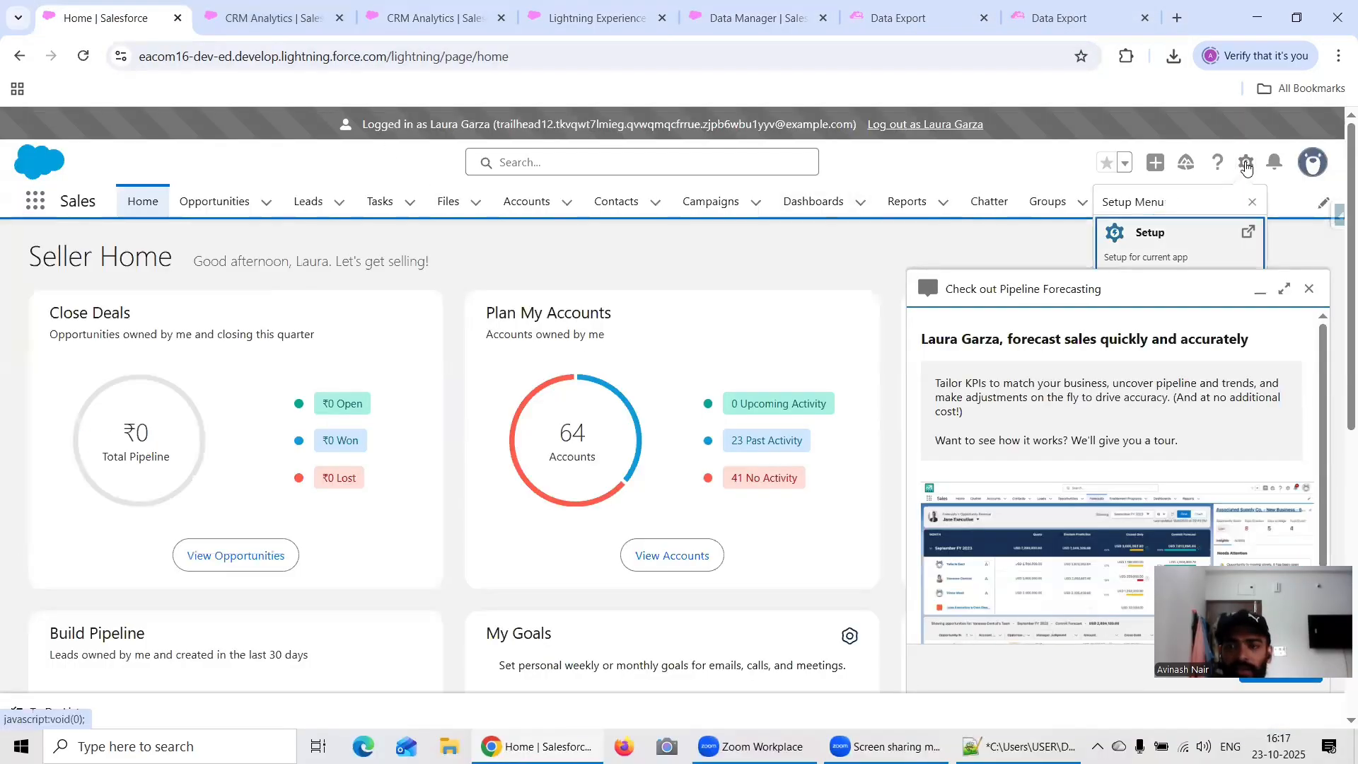
click(1151, 241)
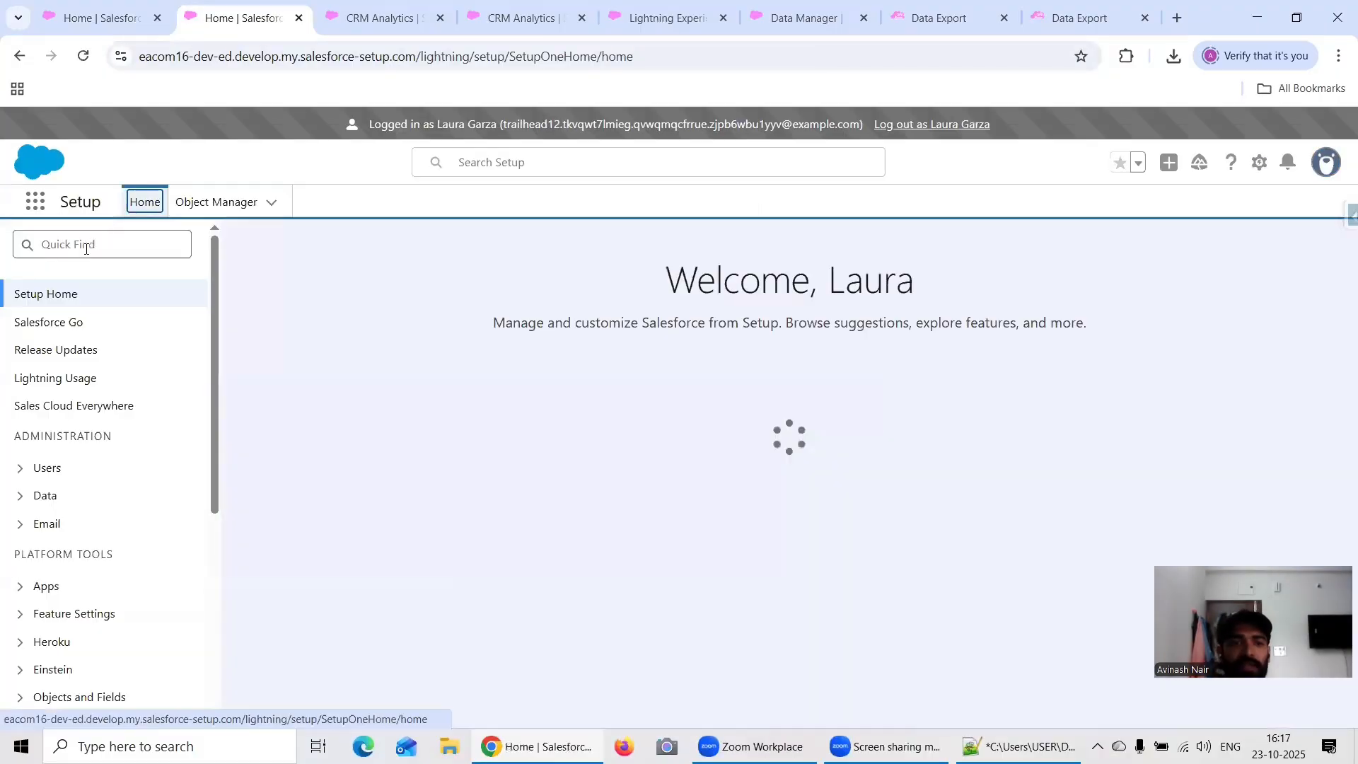
click(85, 244)
text(Role)
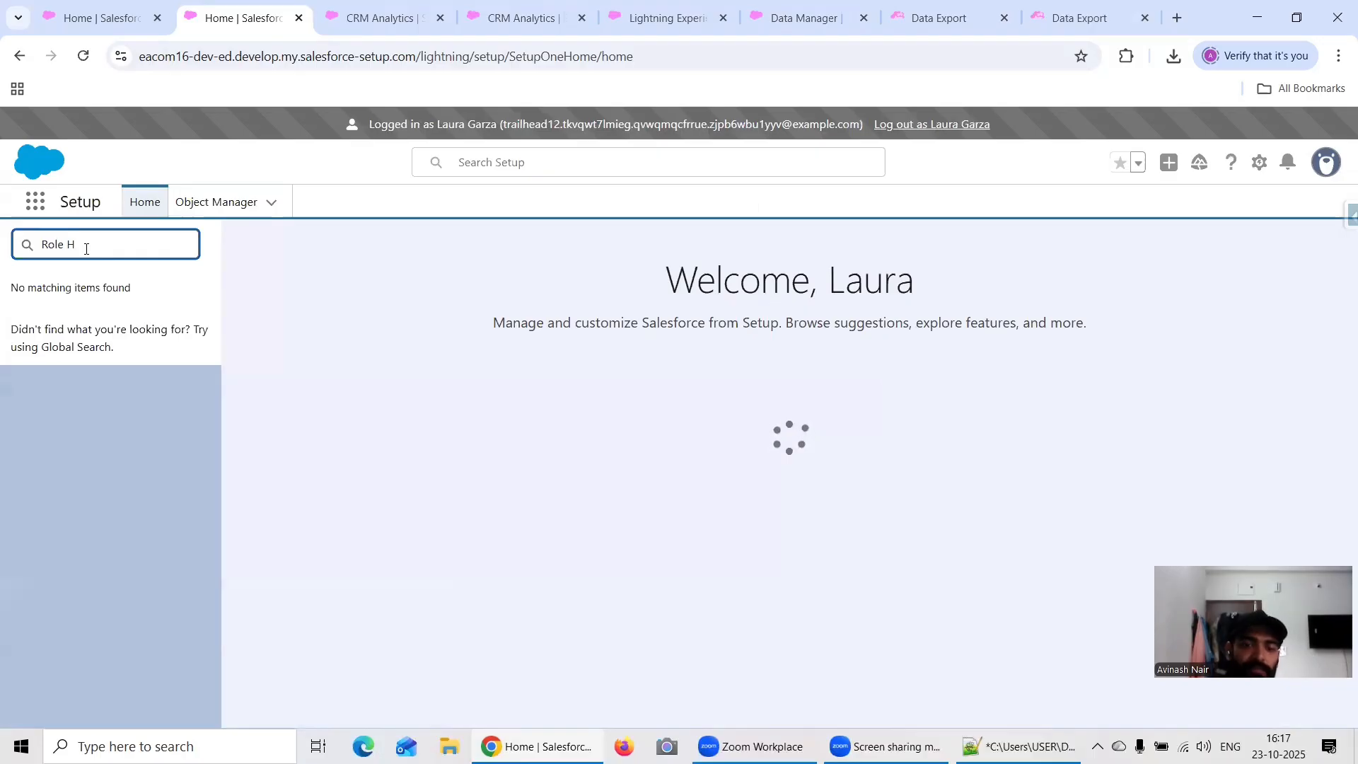
key(BackSpace)
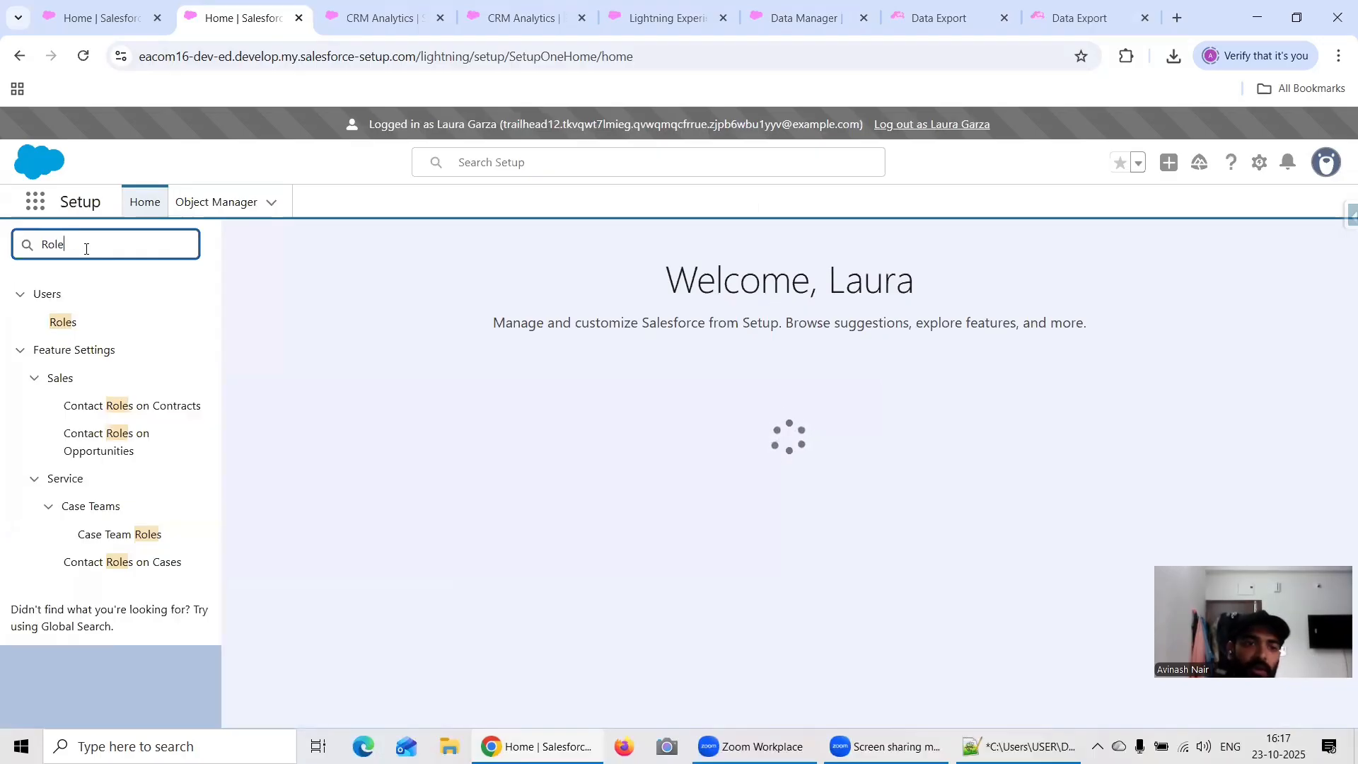
click(74, 323)
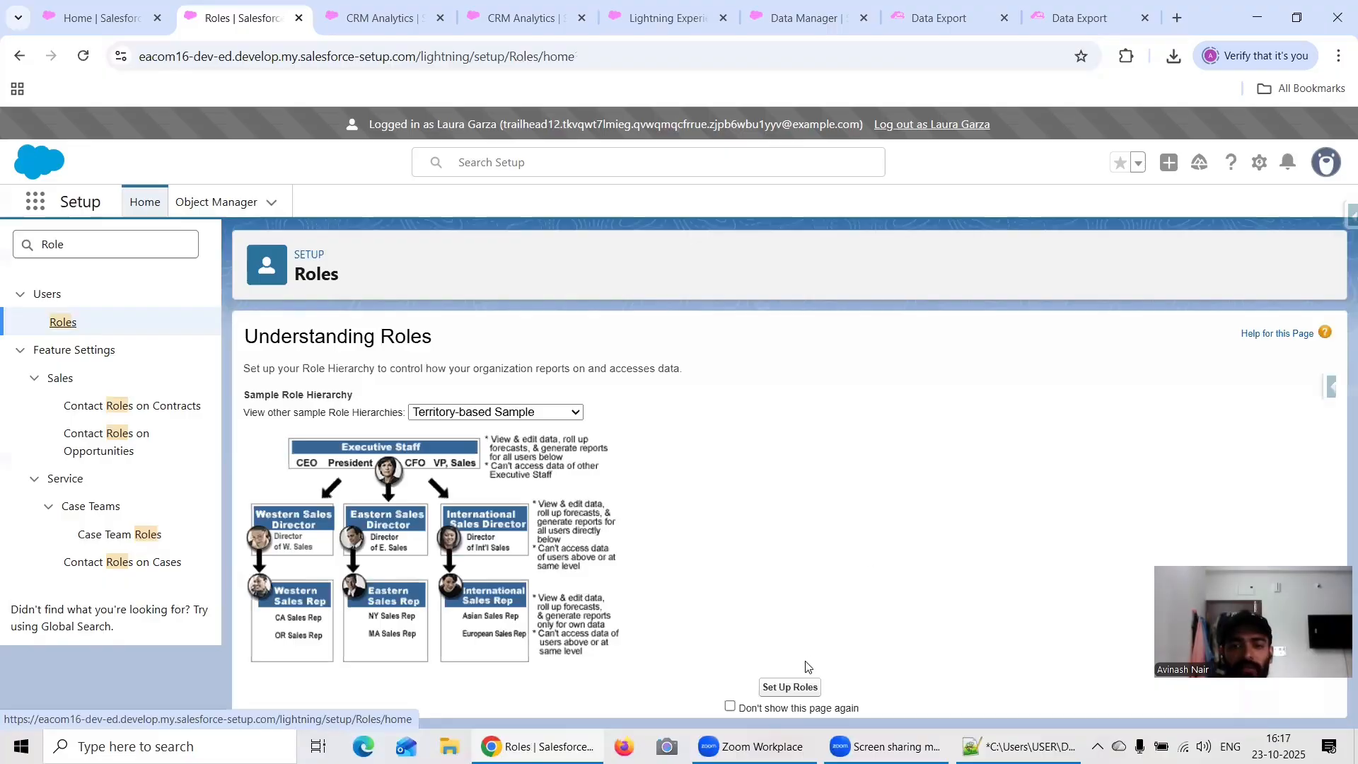
Step: Open the organization's role hierarchy and expand the CEO, CIO, Sales WW and Sales AMER branches, dismissing the Go Mobile prompt
click(790, 687)
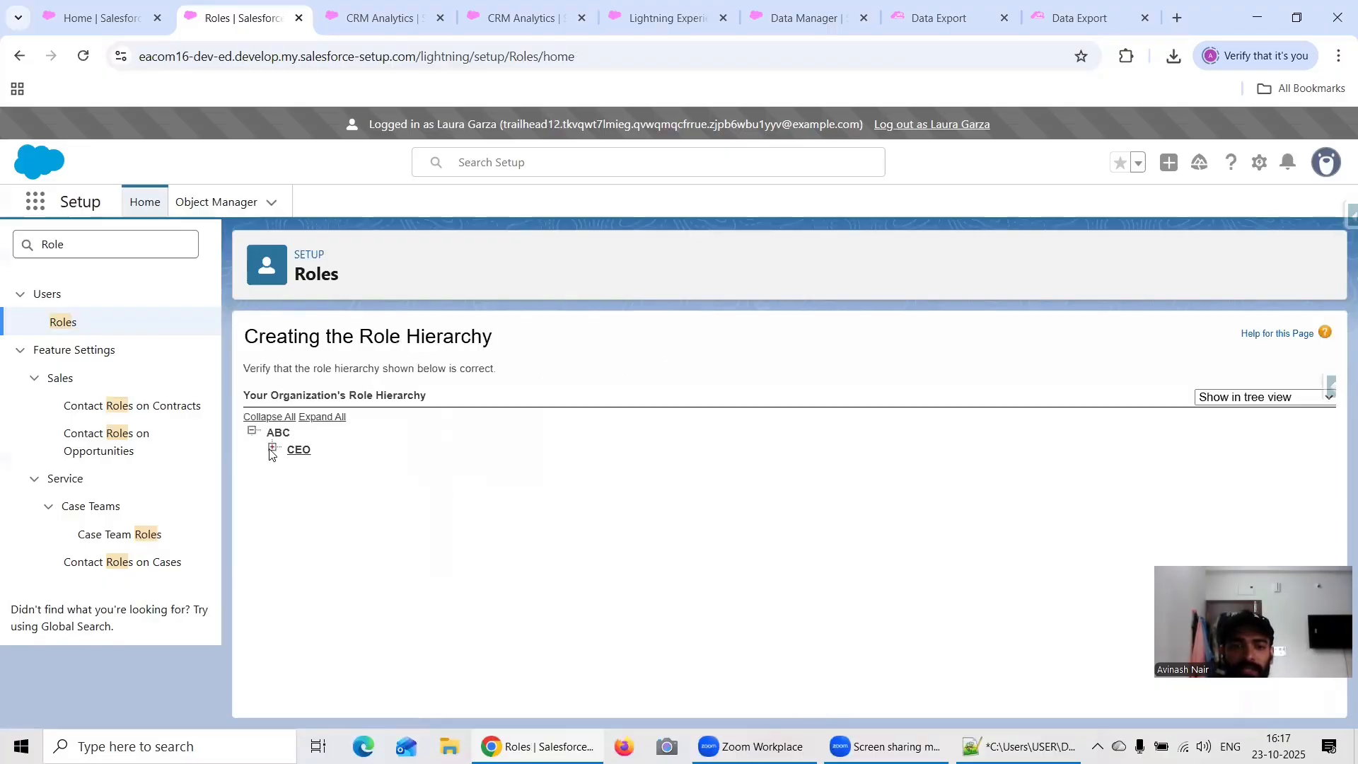
click(272, 449)
click(292, 467)
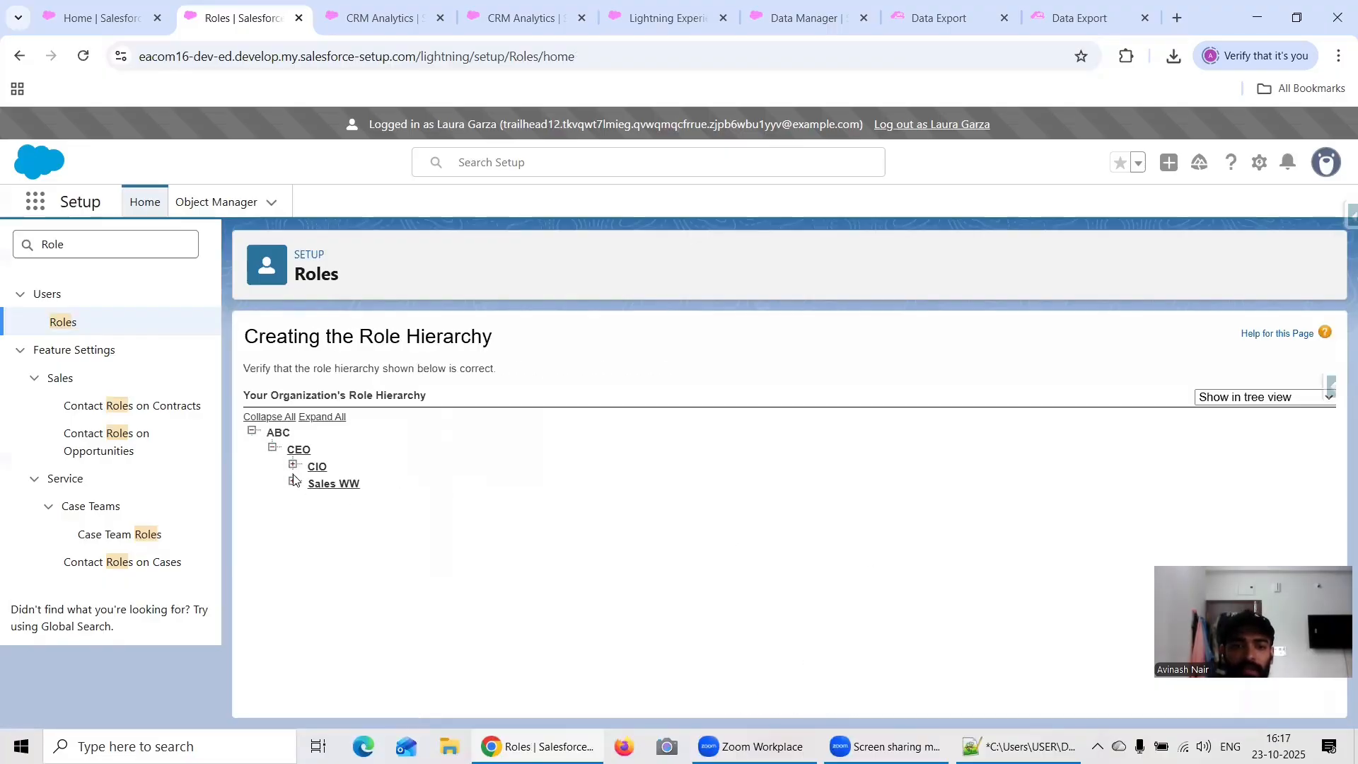
click(292, 483)
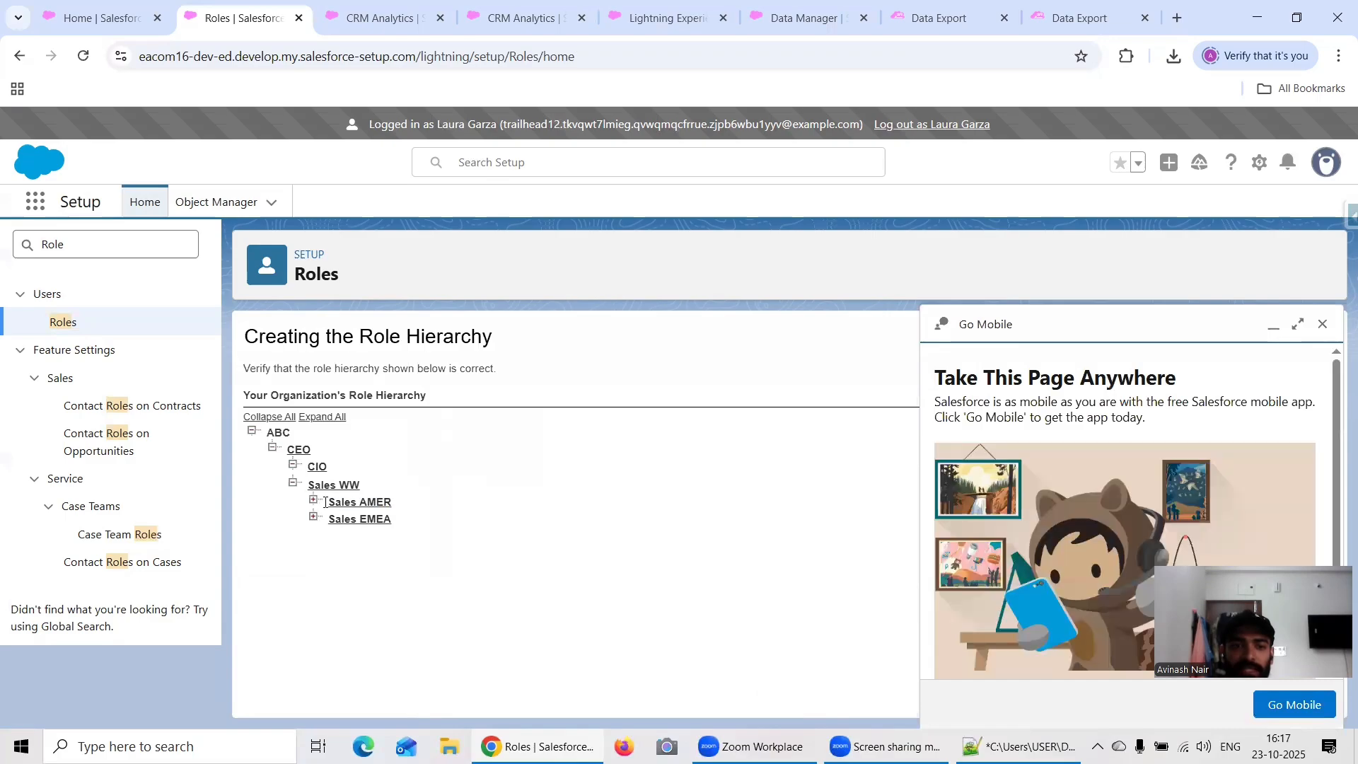
click(313, 501)
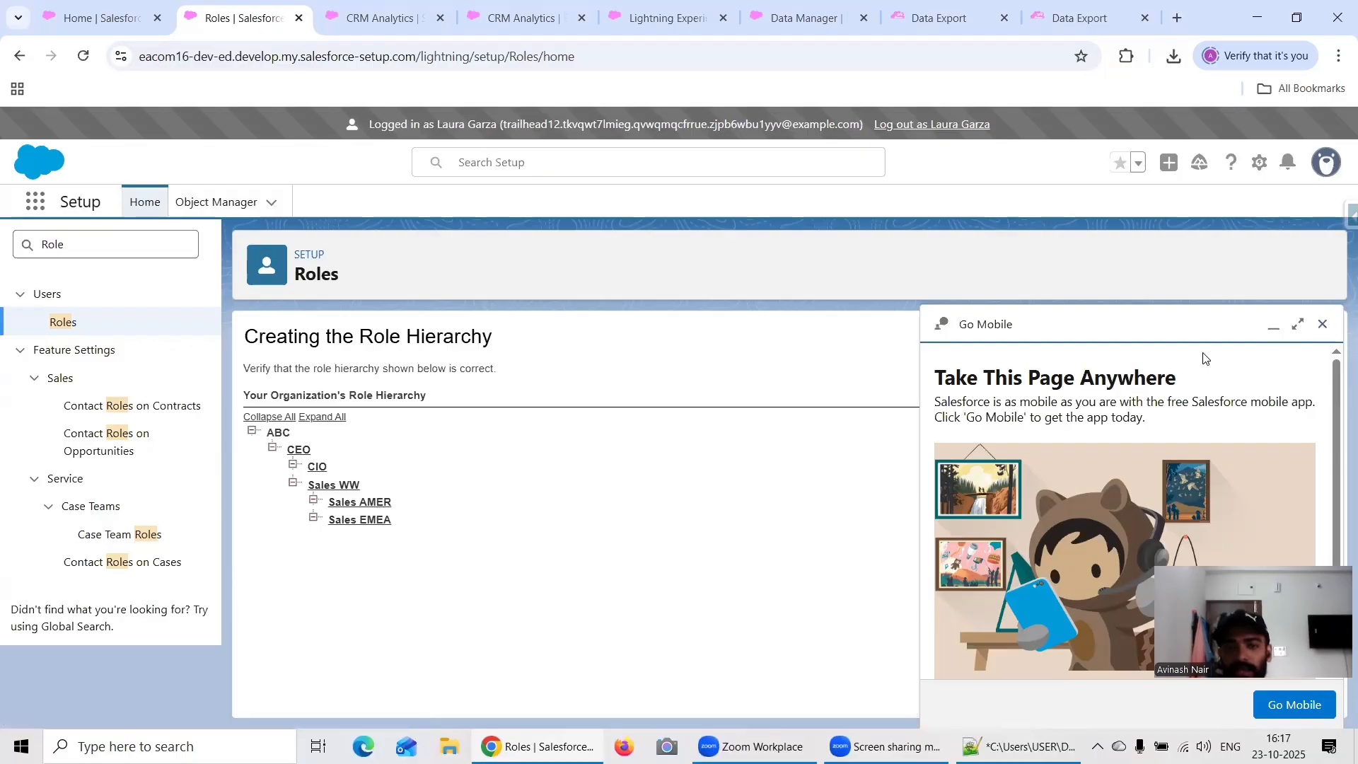
click(1322, 324)
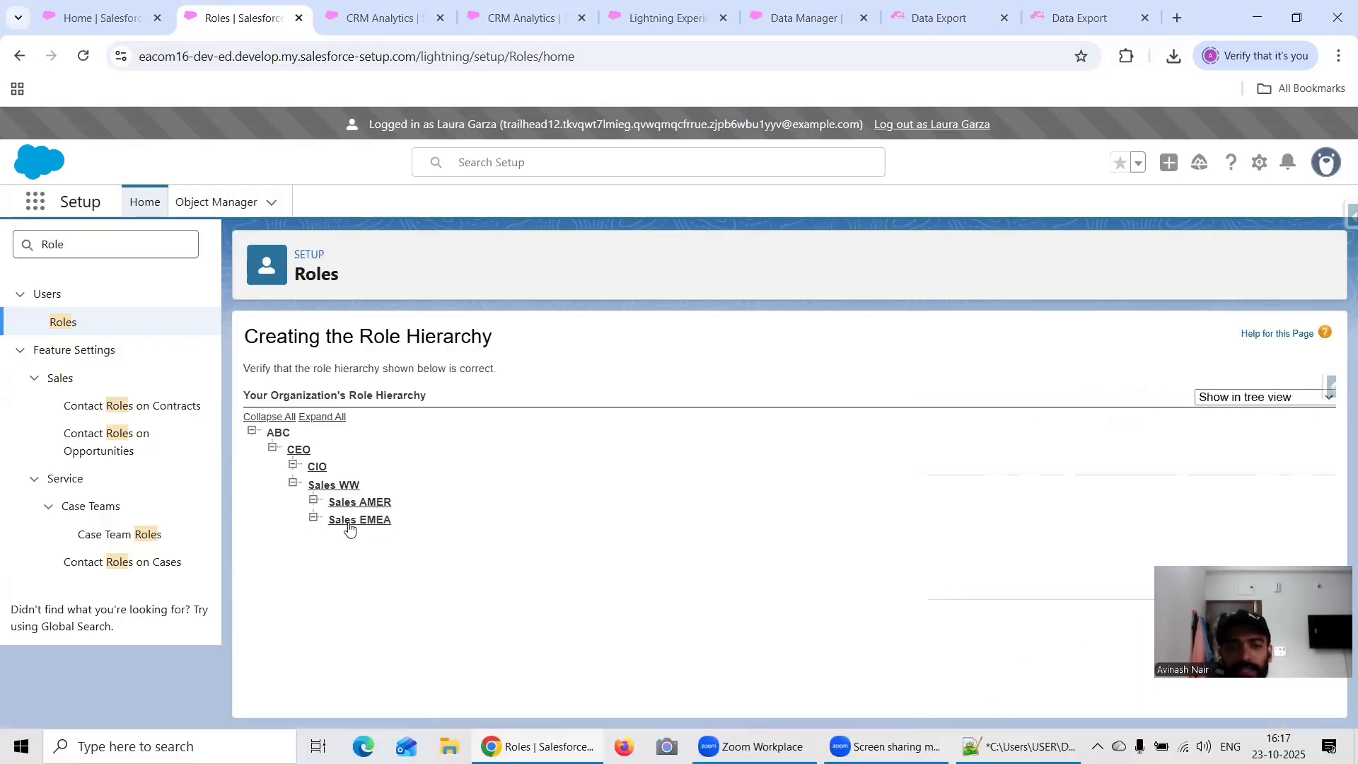
Step: Compare the role names listed in the Sales WW user's User & Their Role lens with the role hierarchy
click(377, 28)
scroll(877, 487, up, 2)
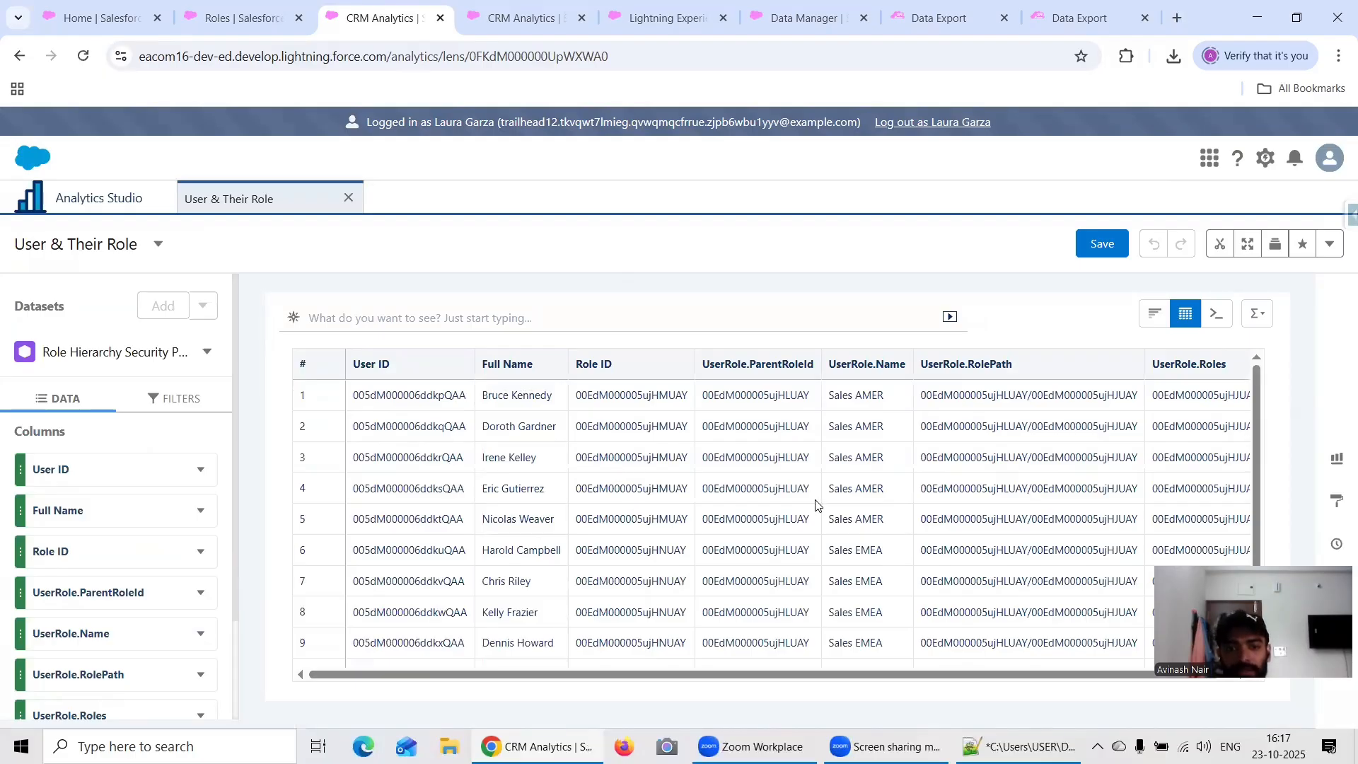
scroll(817, 504, down, 2)
scroll(819, 504, up, 2)
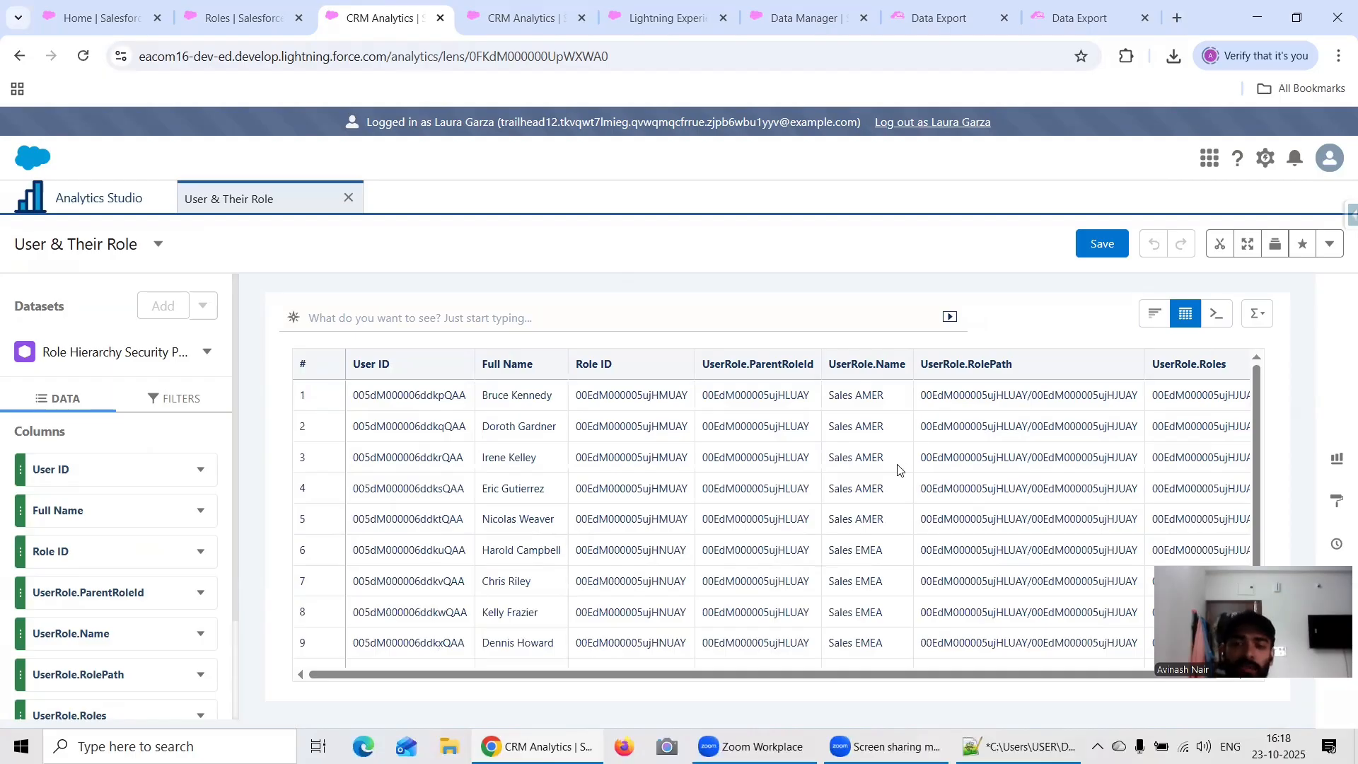
click(216, 17)
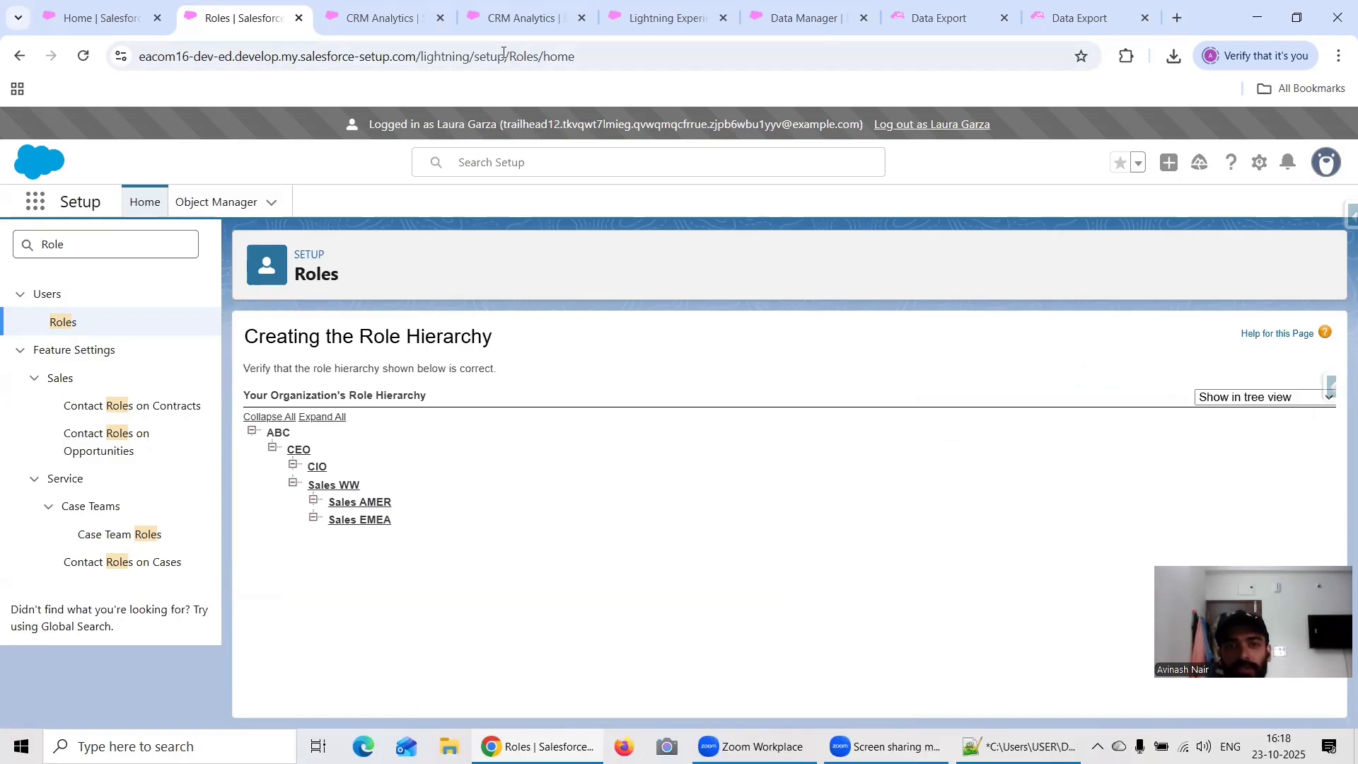
click(381, 21)
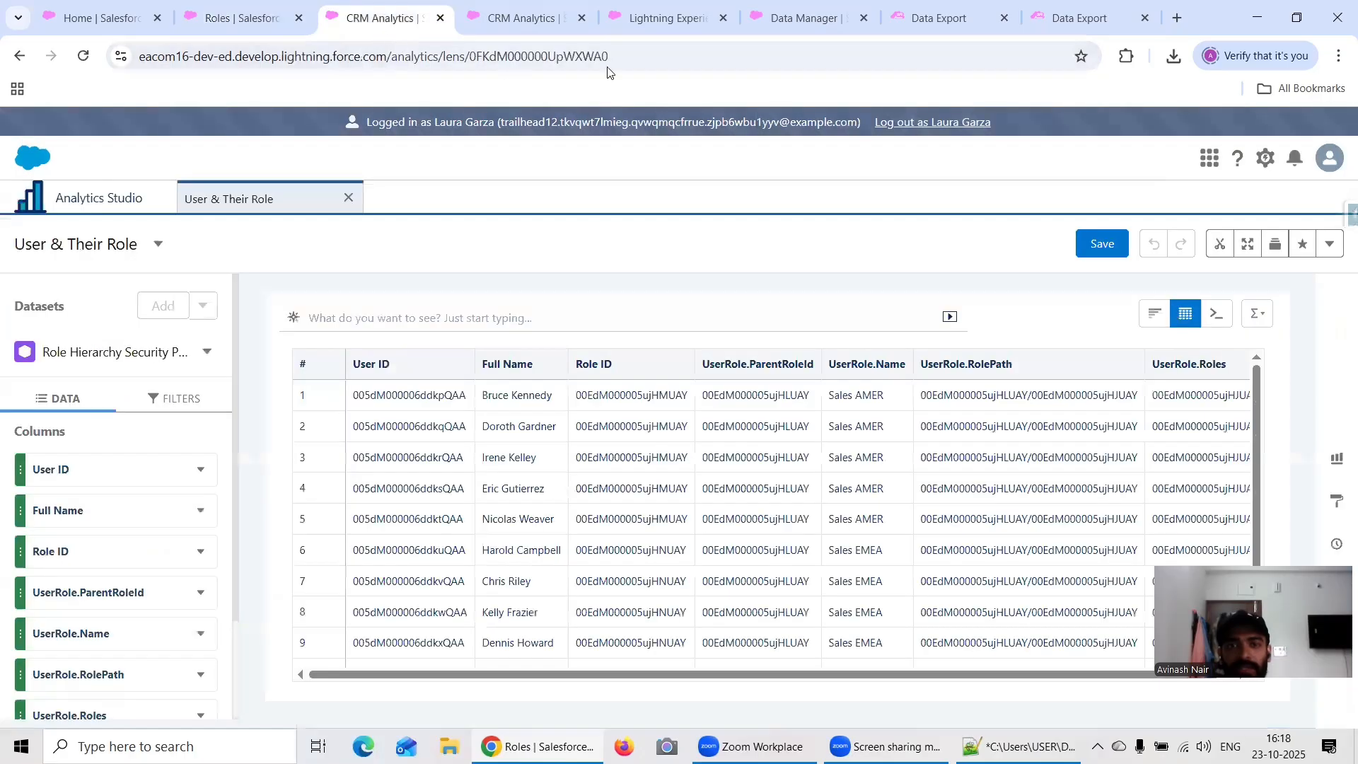
Step: Examine the Sales WW users in the exported User query results and check them against the role hierarchy and the lens
click(1054, 22)
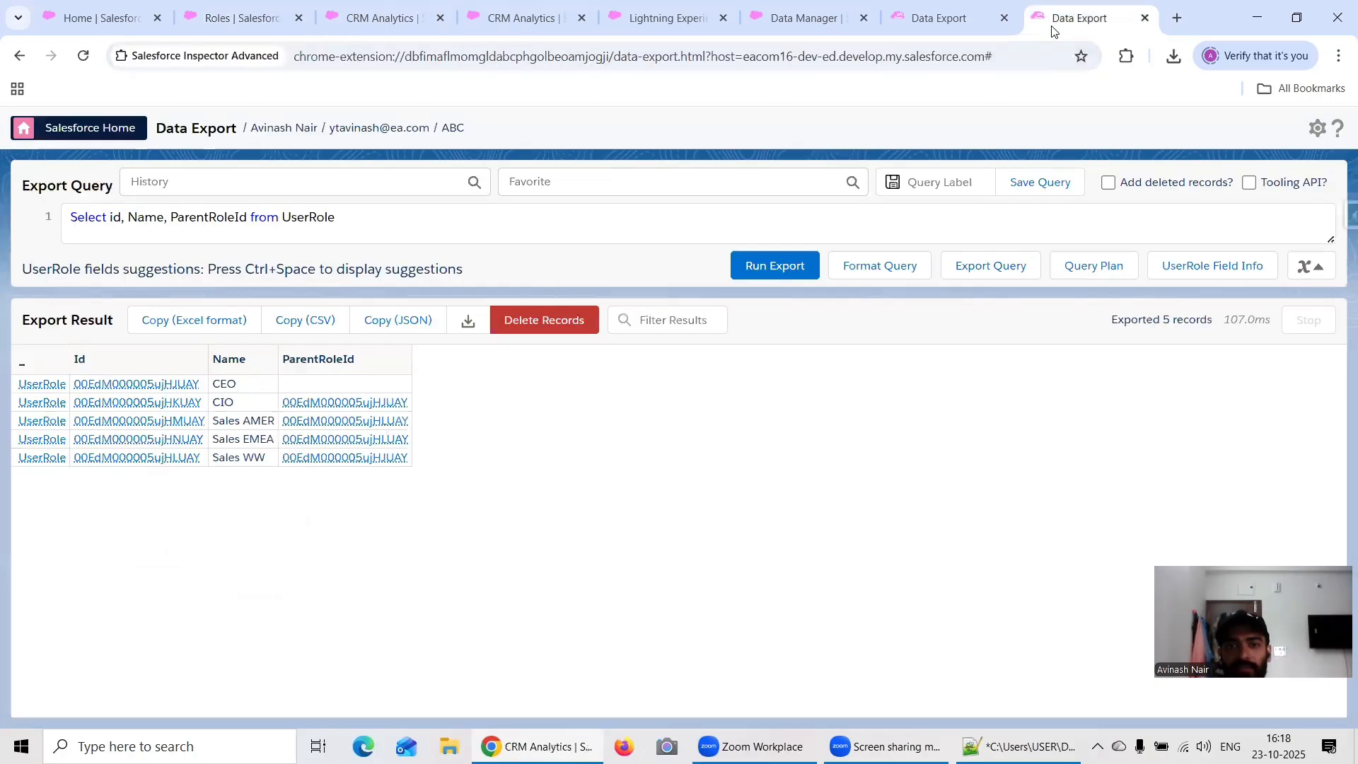
click(942, 21)
scroll(757, 503, down, 1)
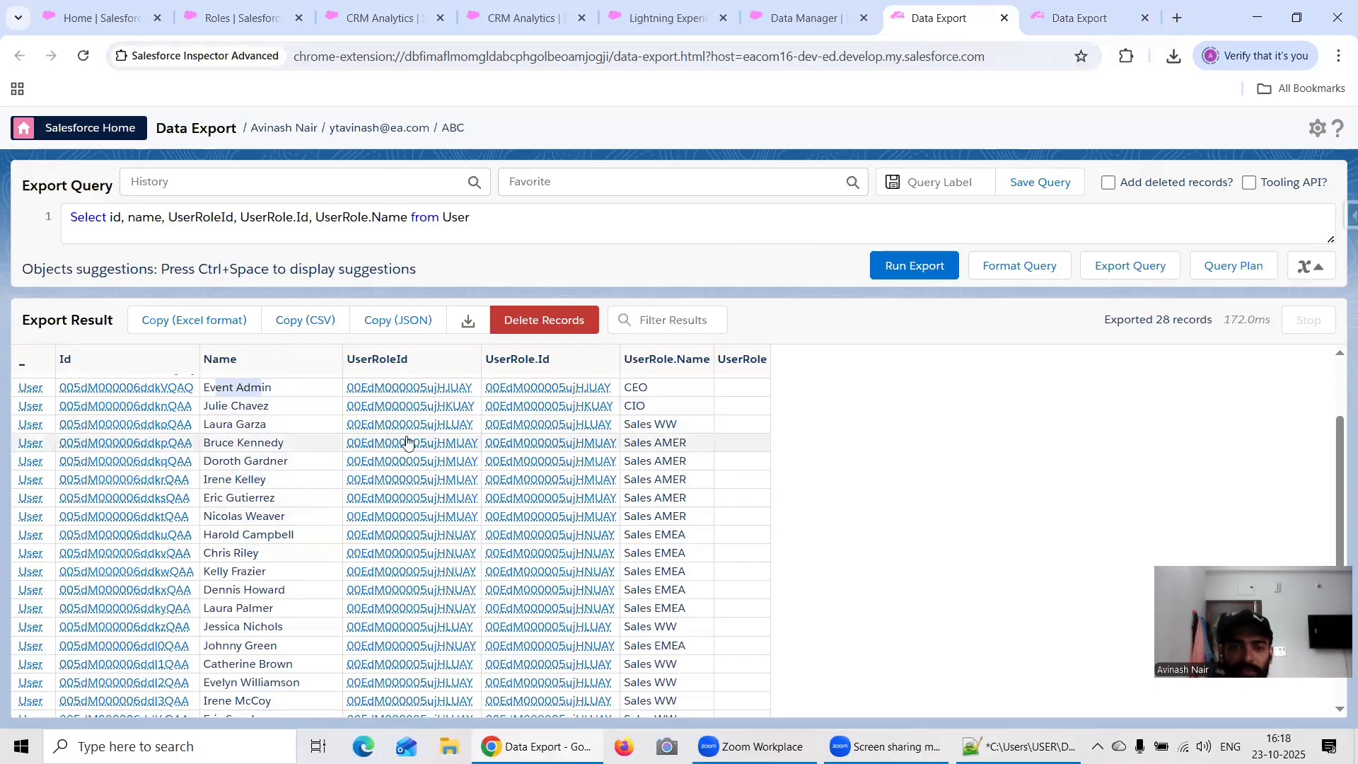
click(680, 628)
drag(680, 628, 198, 639)
scroll(198, 639, down, 2)
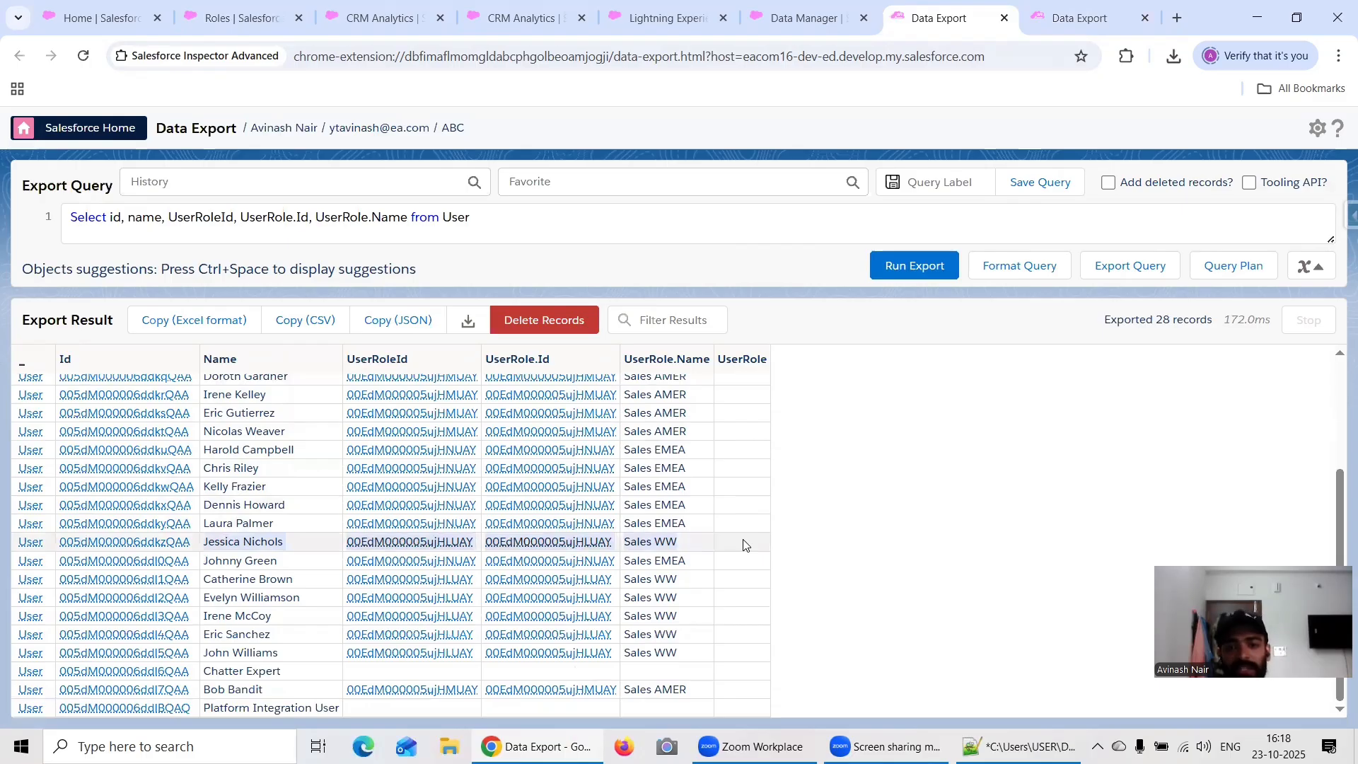
click(213, 20)
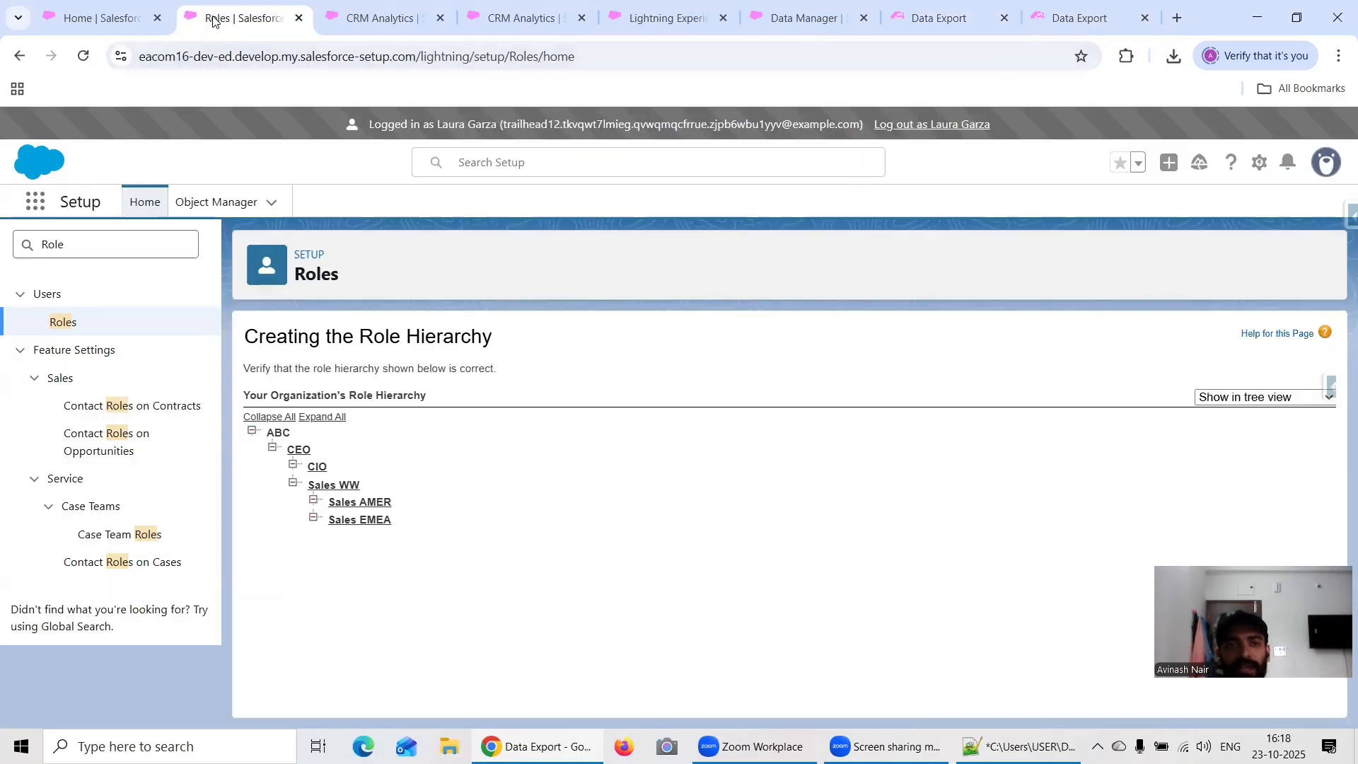
click(364, 28)
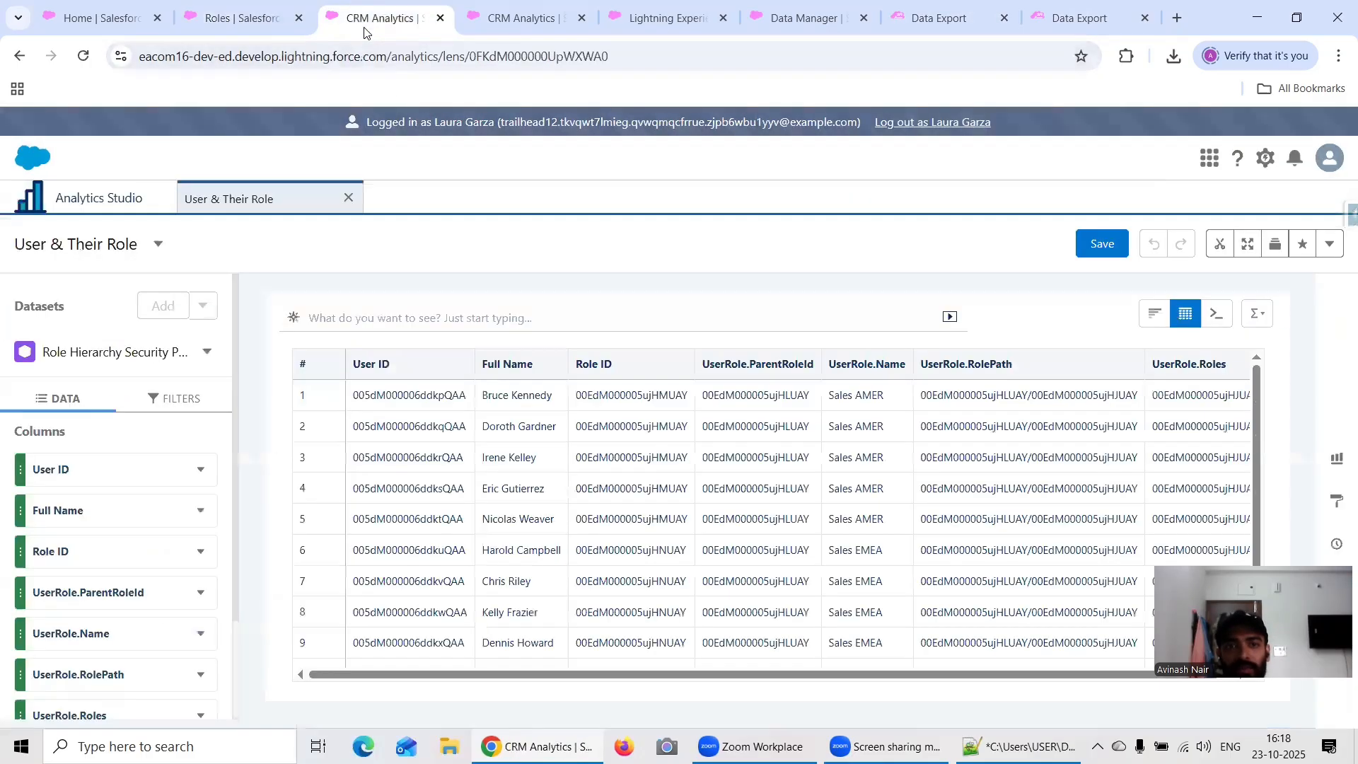
Step: Log out of the Sales WW user's session, close its Roles page, reload Sales home and return to the administrator's User & Their Role lens
click(881, 123)
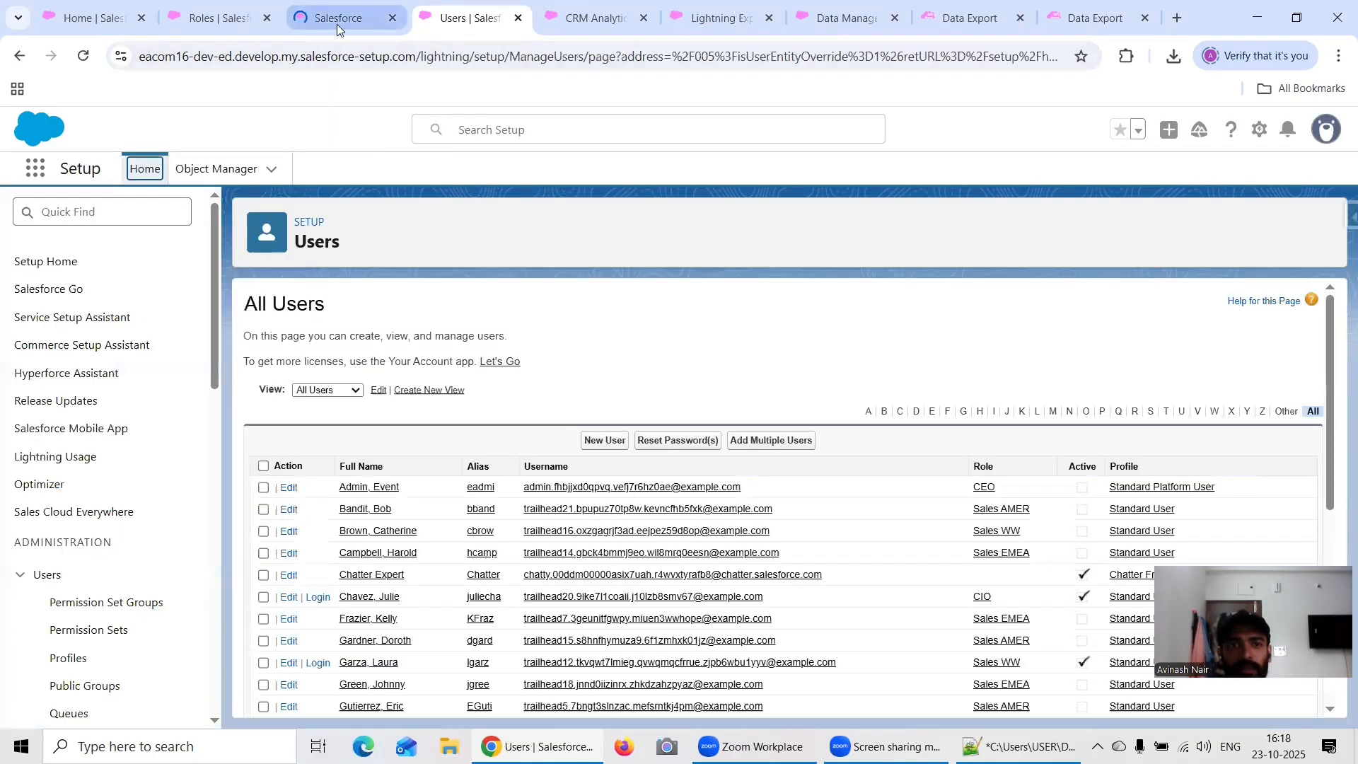
click(338, 25)
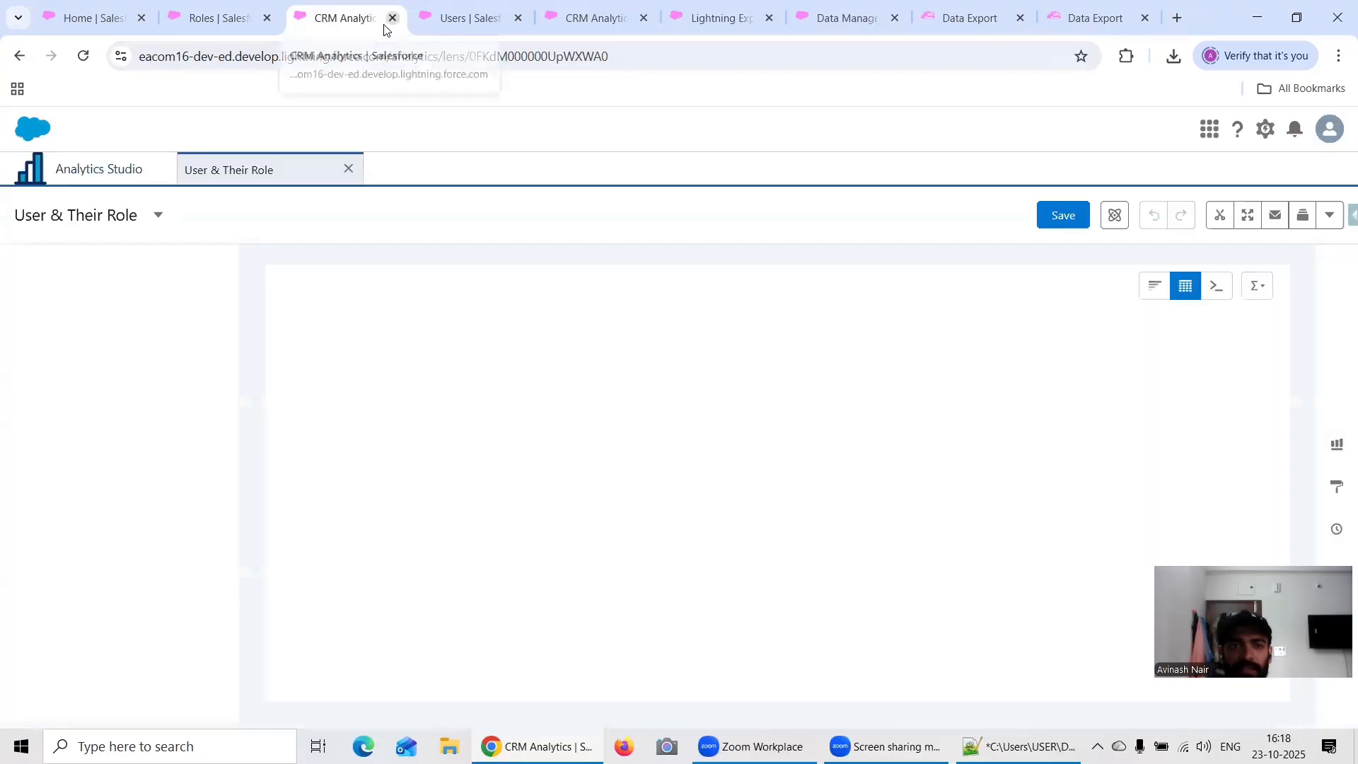
click(223, 21)
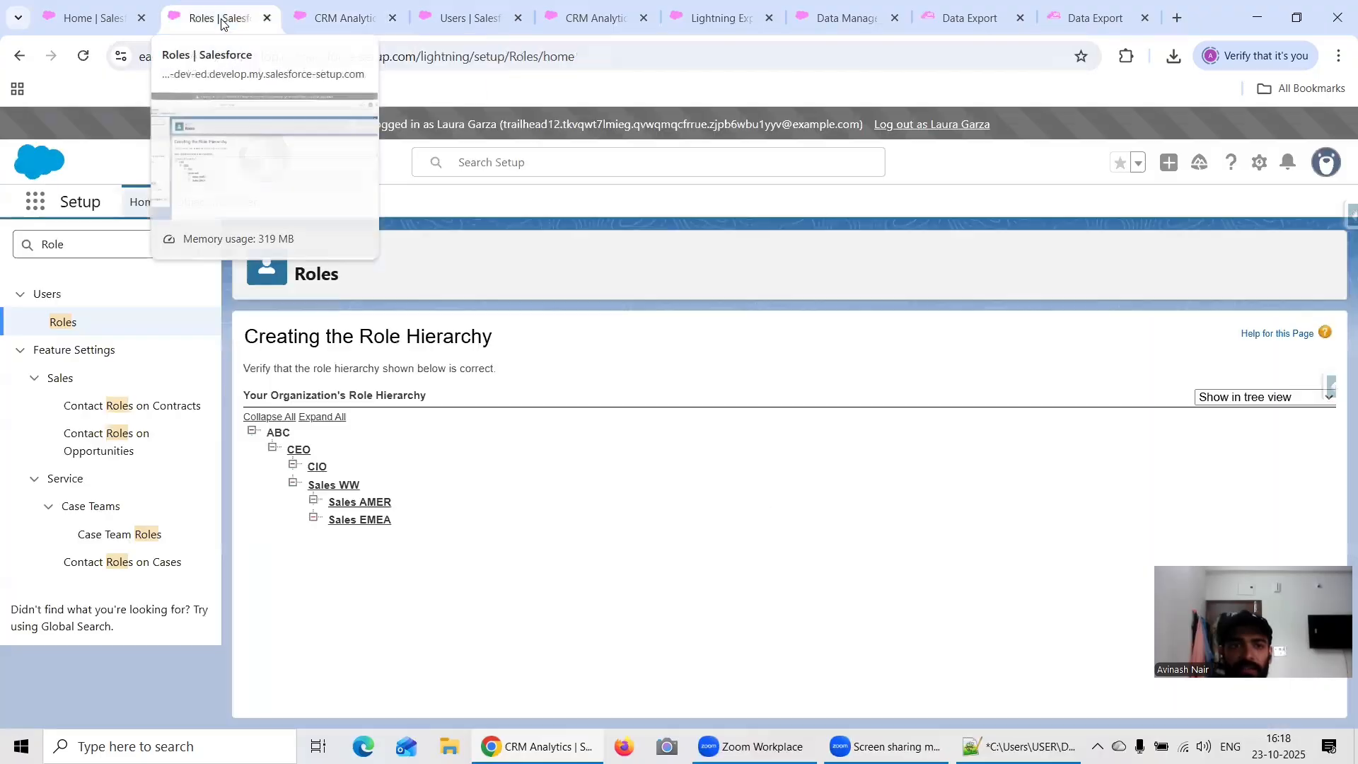
click(266, 18)
click(99, 21)
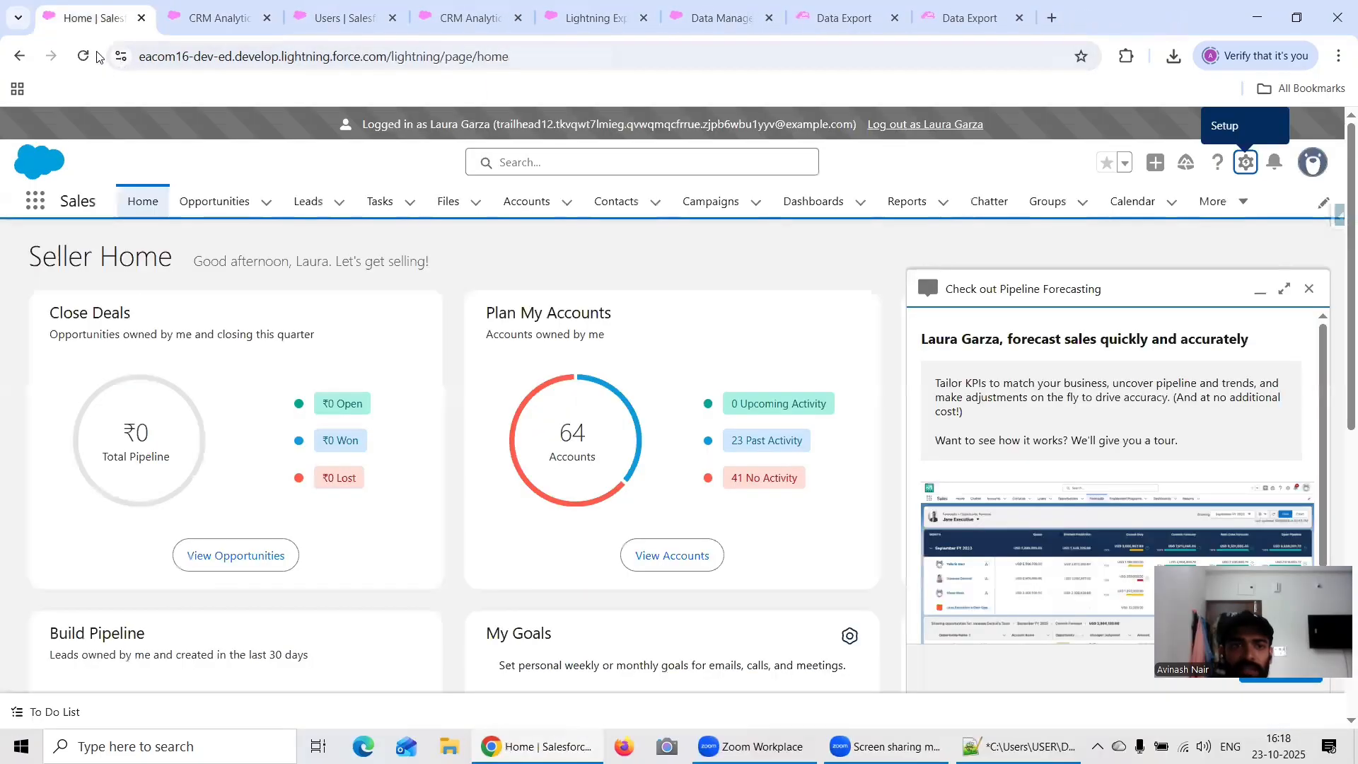
click(82, 56)
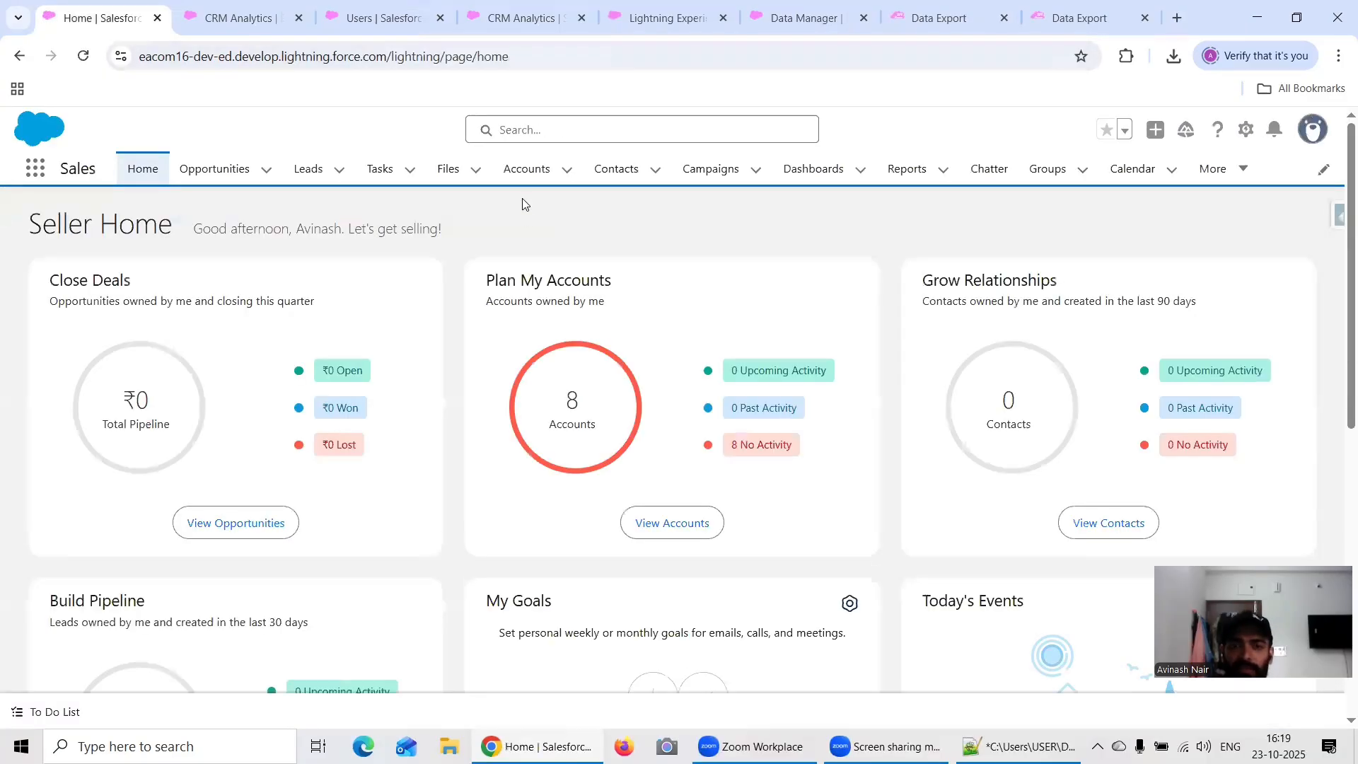
click(238, 18)
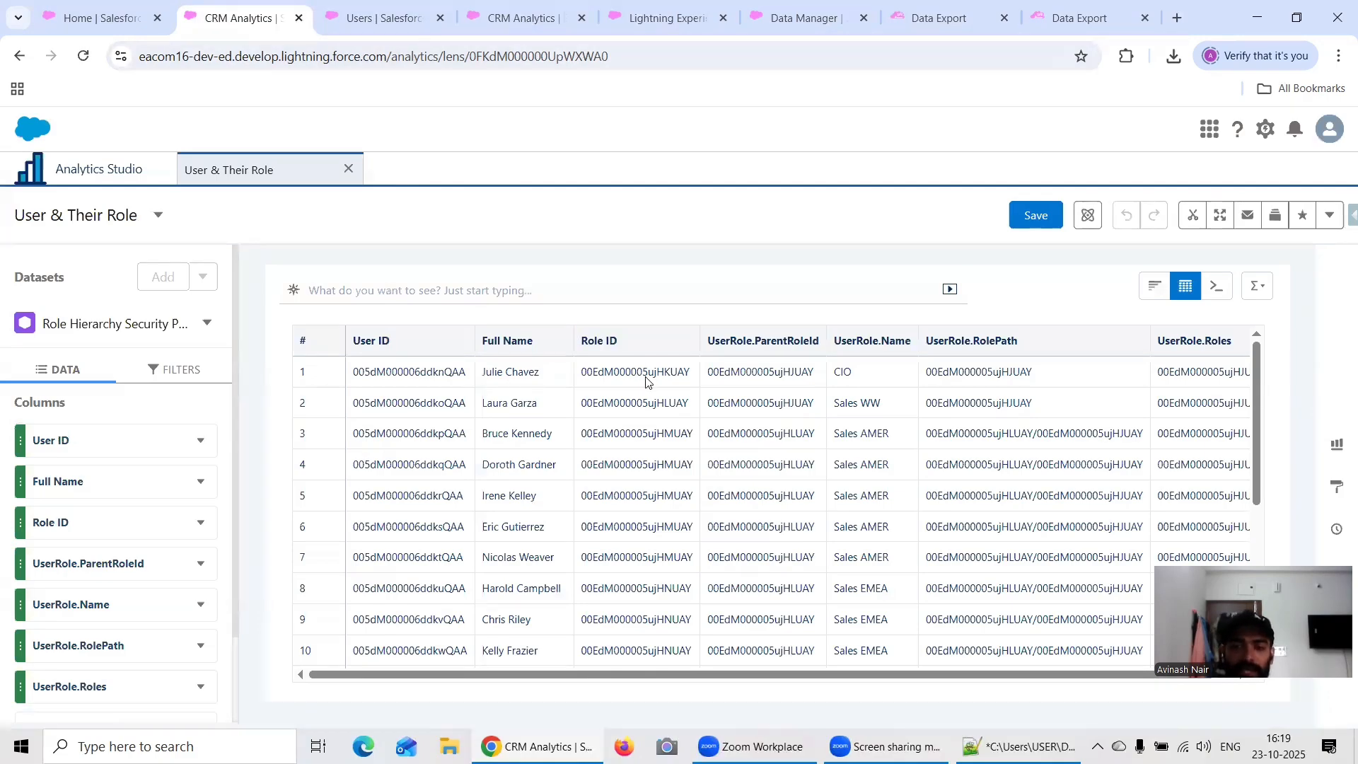
Step: Open Setup as administrator, find the Roles page by searching for "Rol", and display the organization's role hierarchy
click(106, 18)
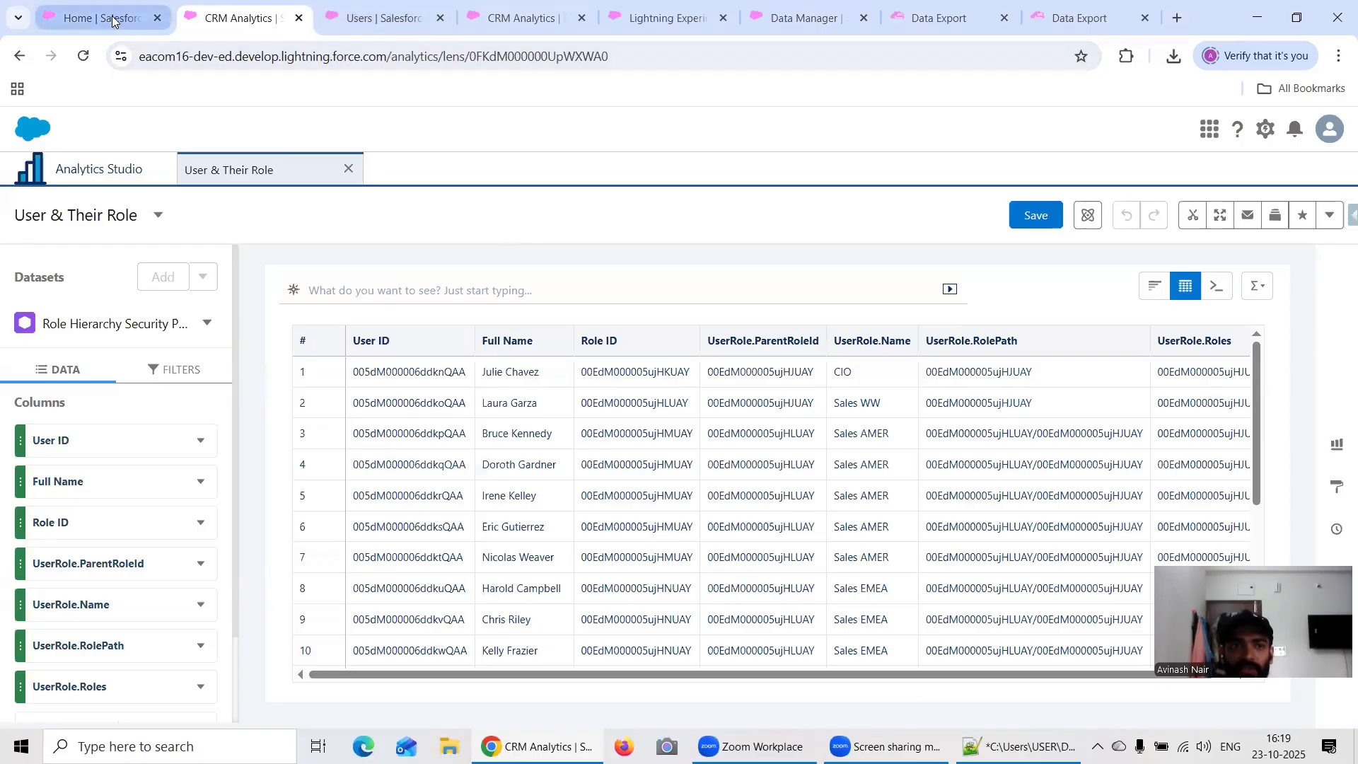
click(1246, 128)
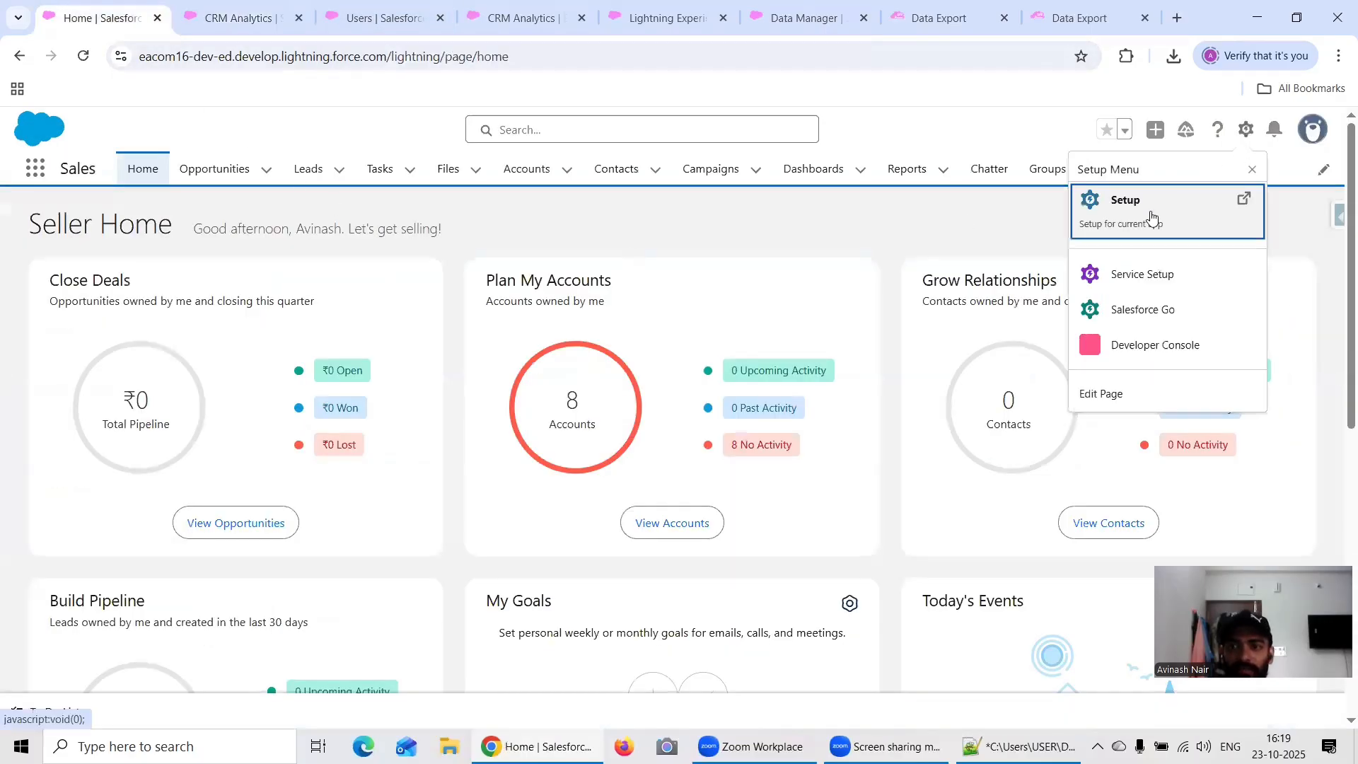
click(1130, 219)
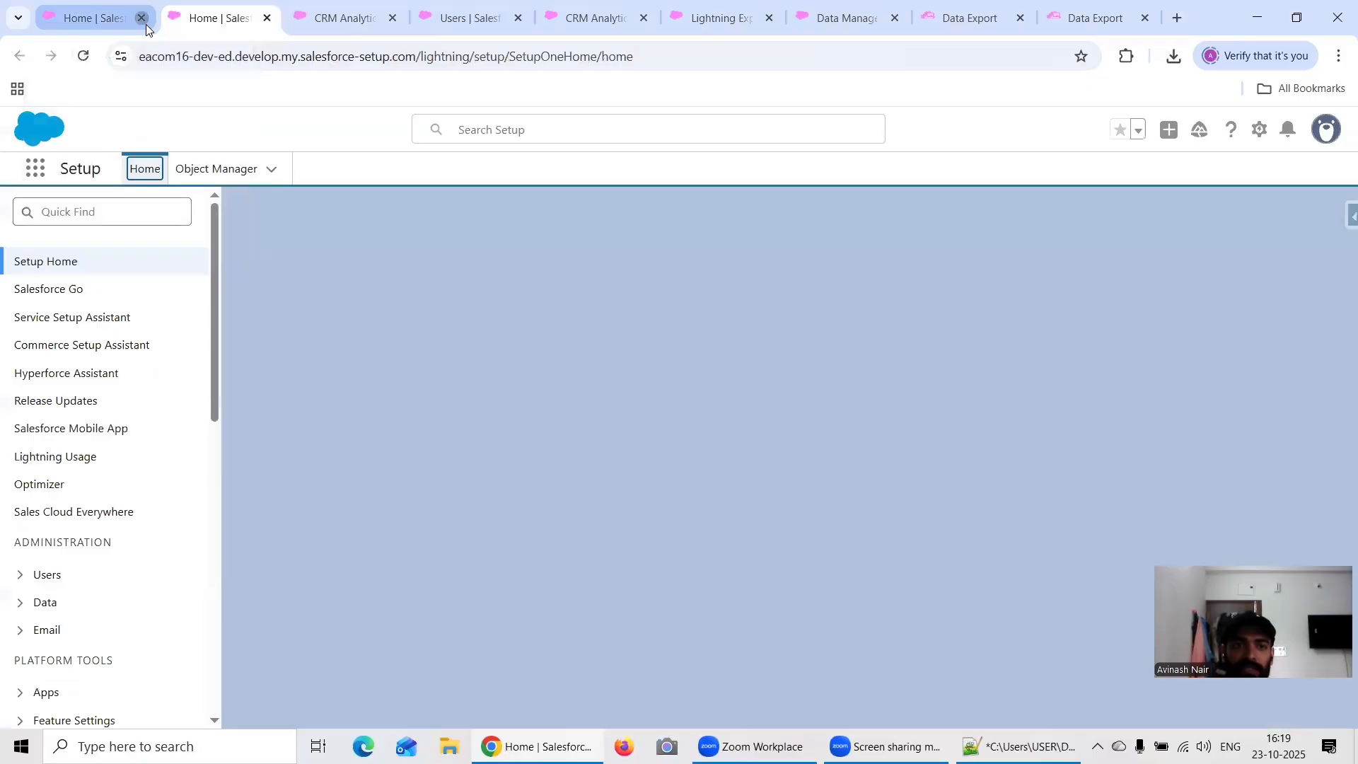
click(146, 24)
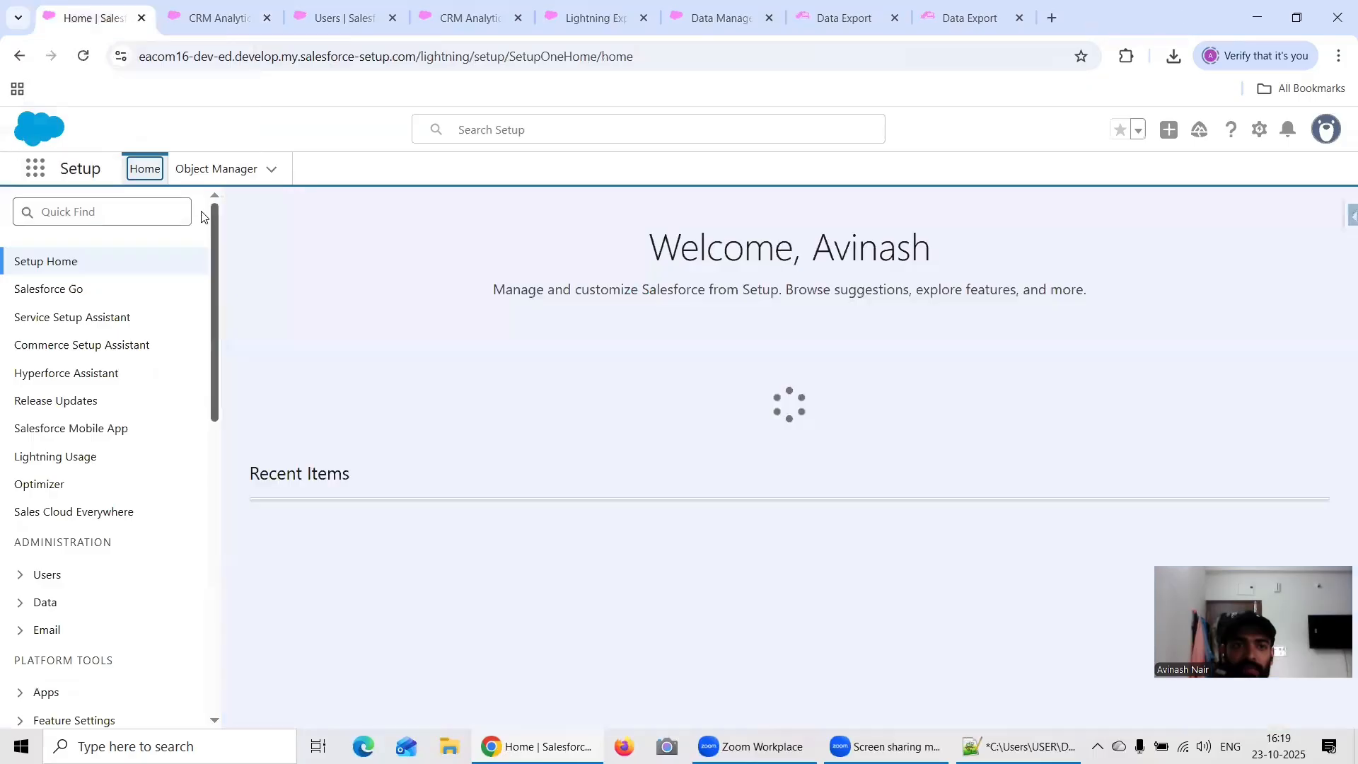
click(133, 211)
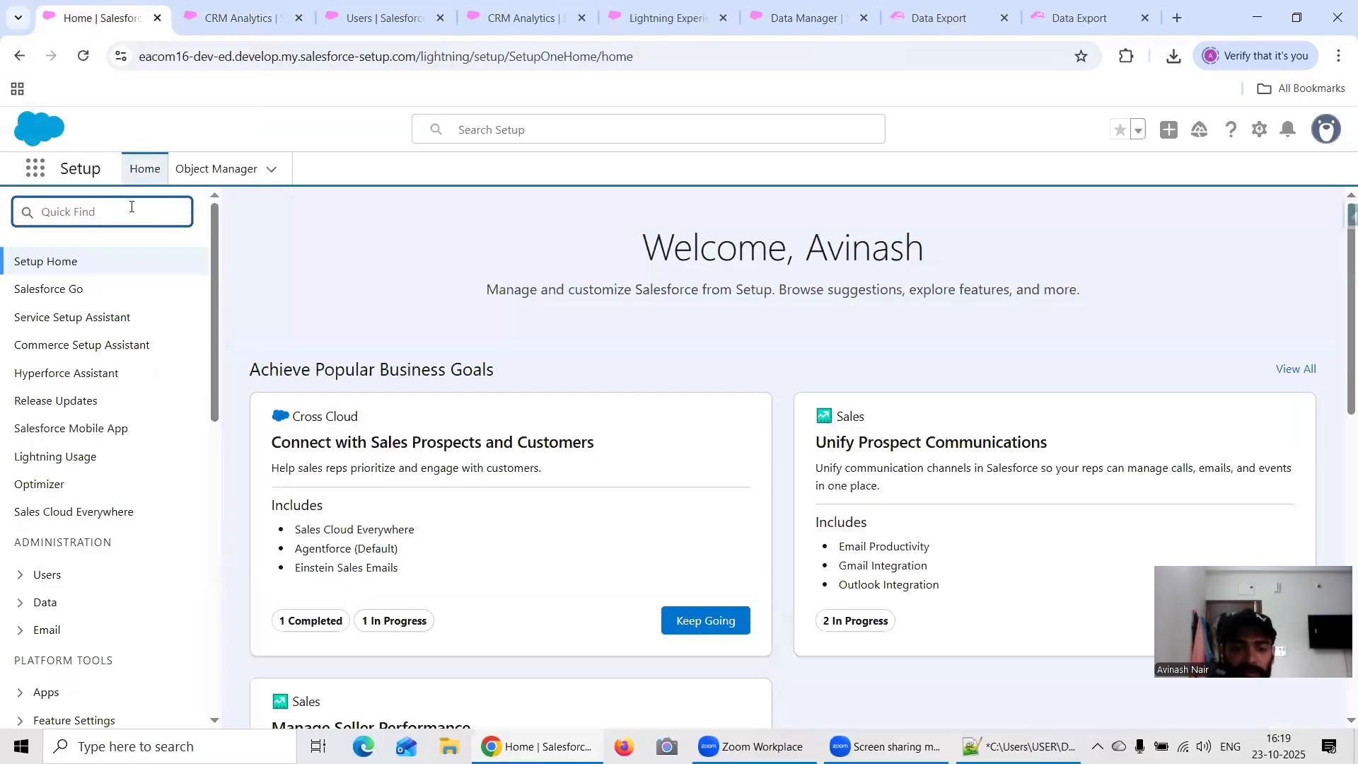
text(Rol)
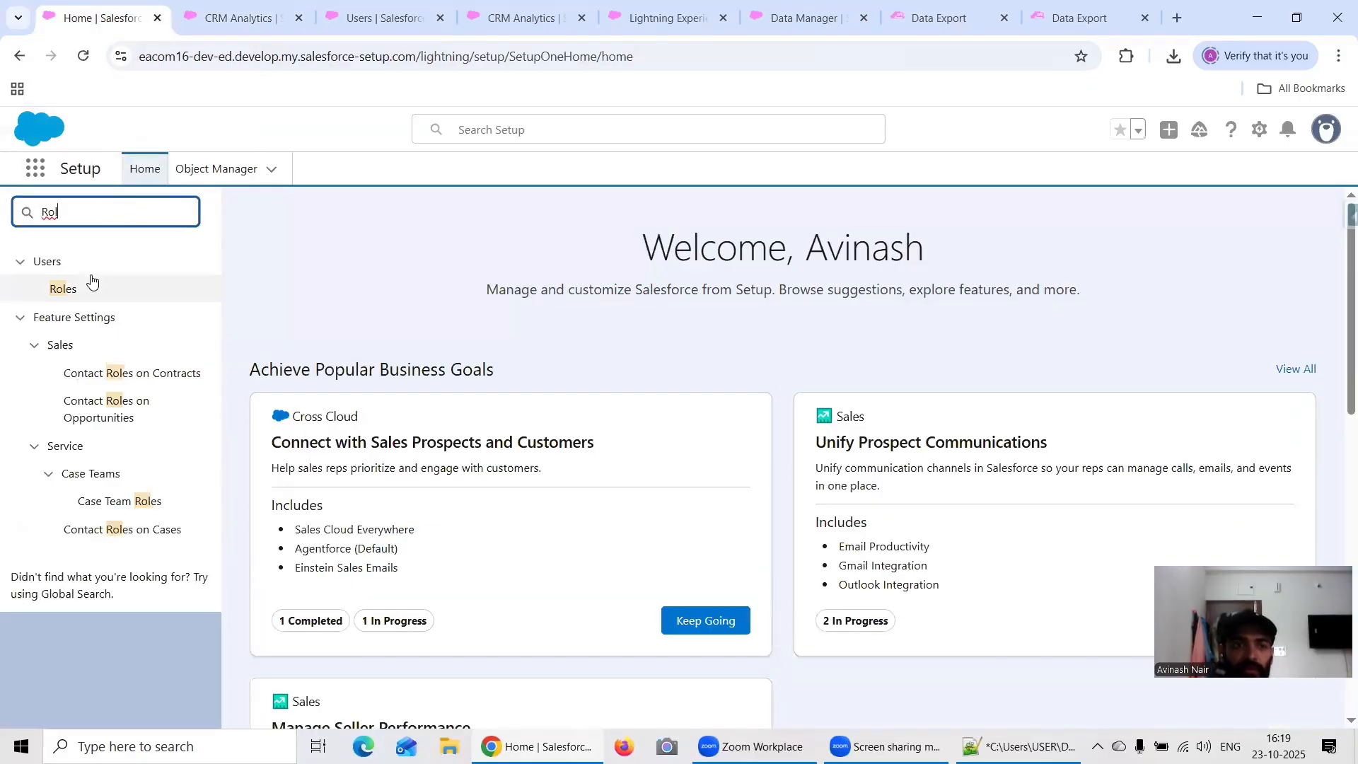
click(92, 285)
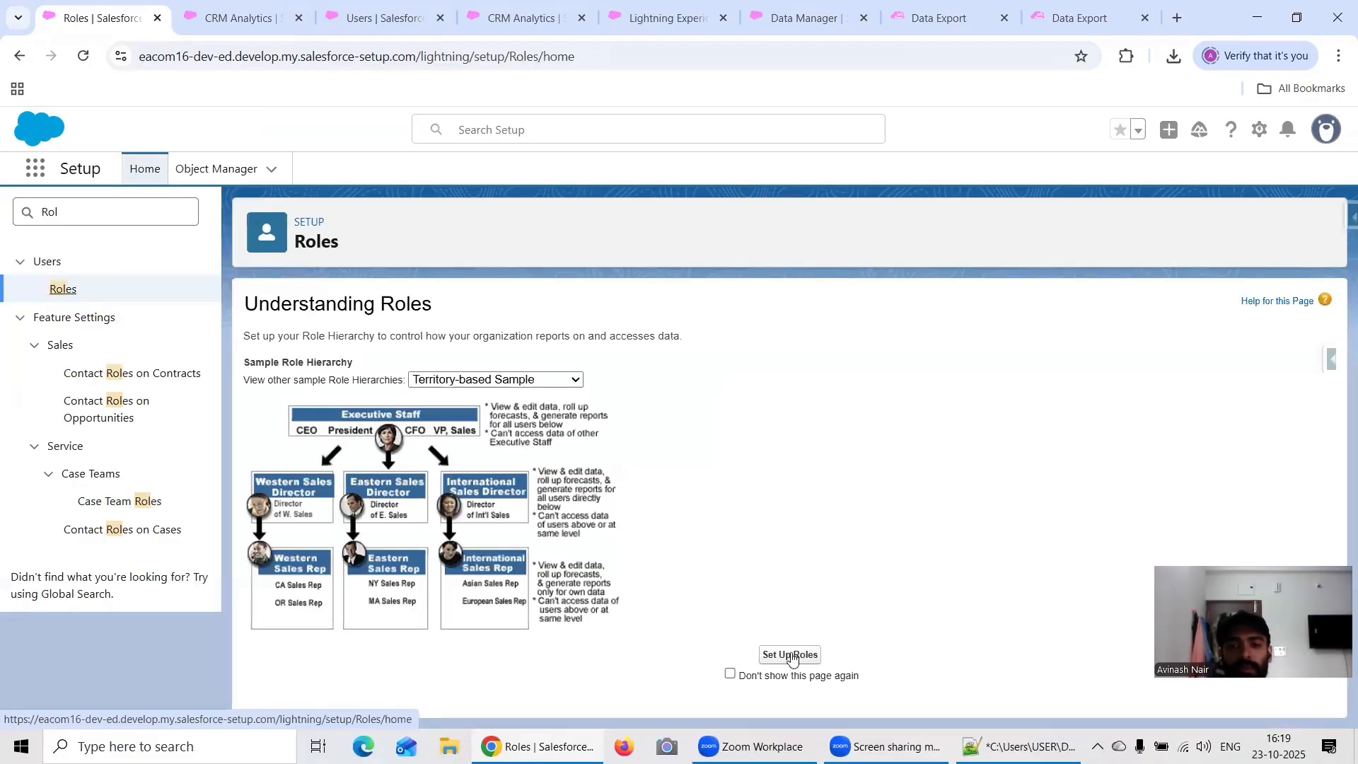
click(788, 651)
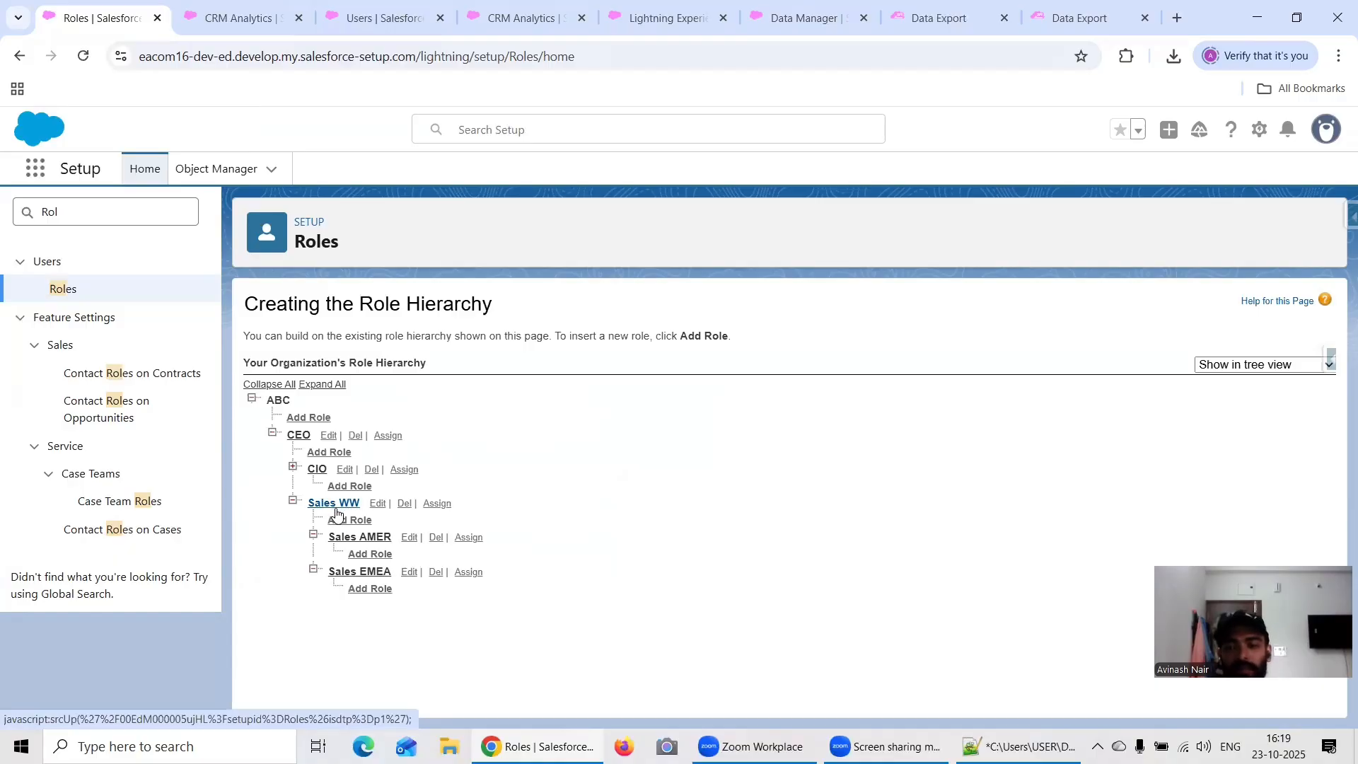
Step: Enable Include Self ID in the Ultimate_UserRole flatten node of the Free Session 17 dataflow and save the node
click(505, 28)
click(374, 25)
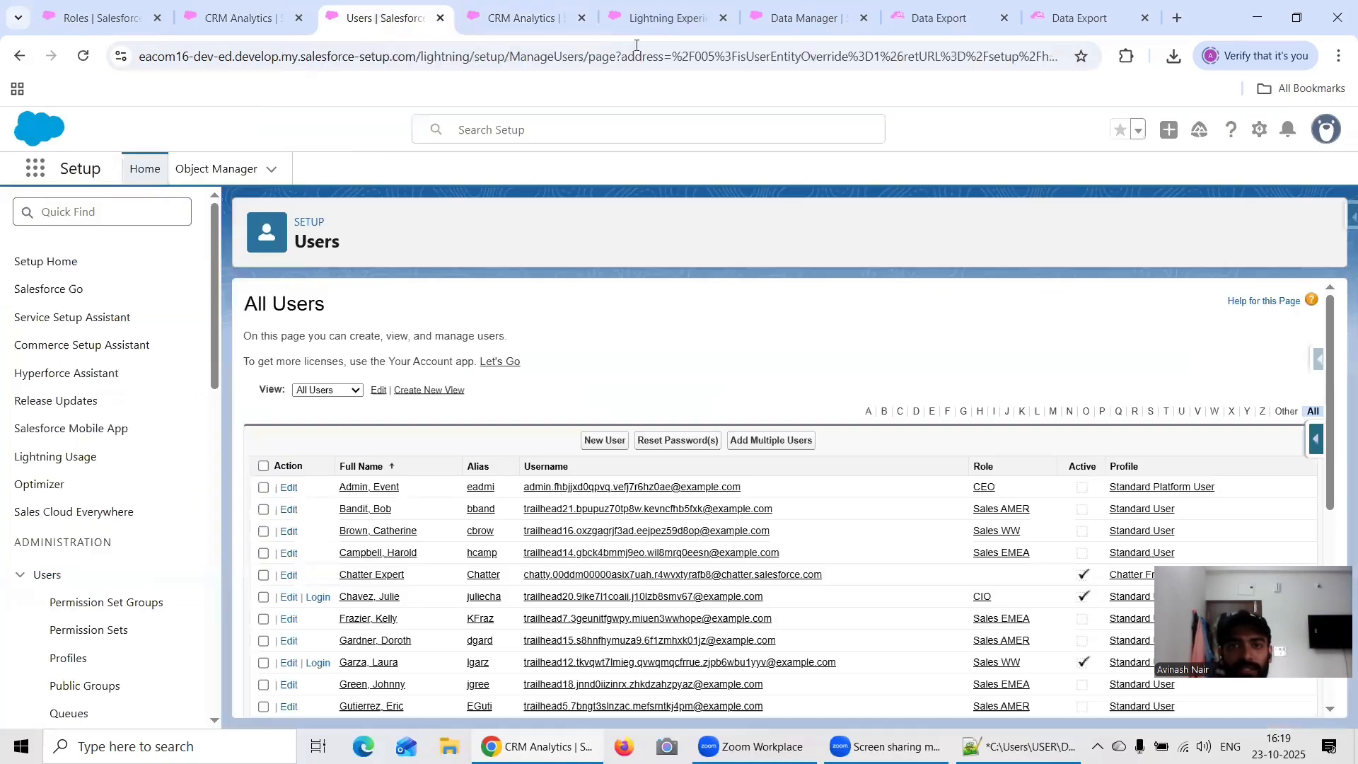
click(768, 26)
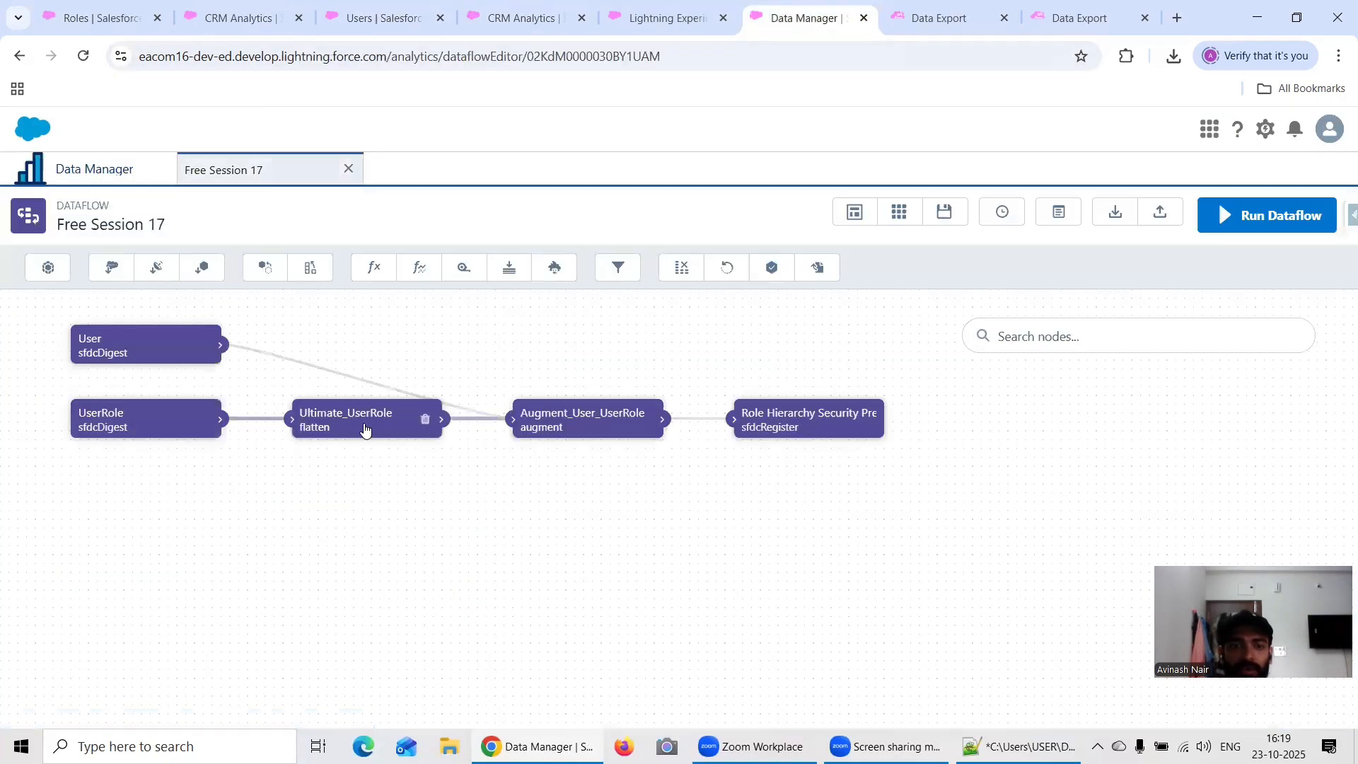
click(364, 427)
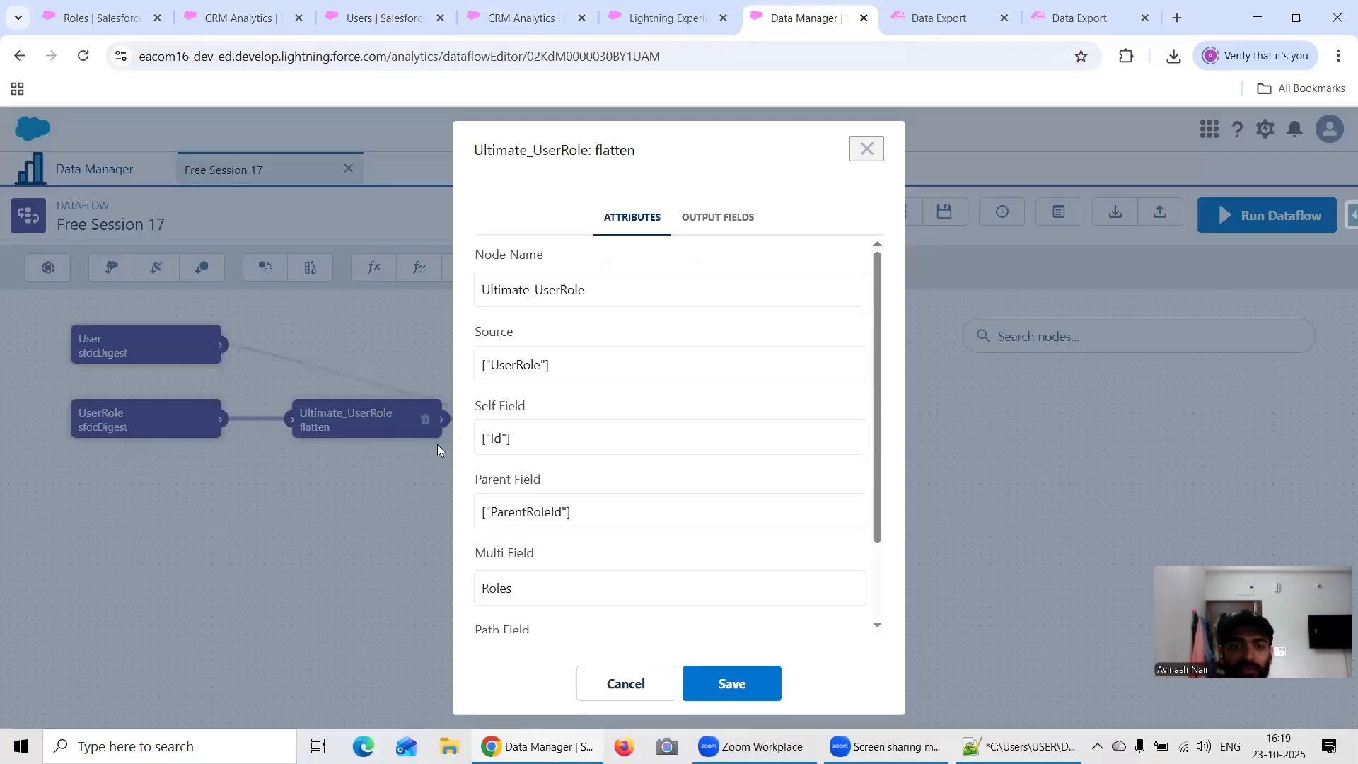
scroll(552, 587, down, 3)
click(481, 611)
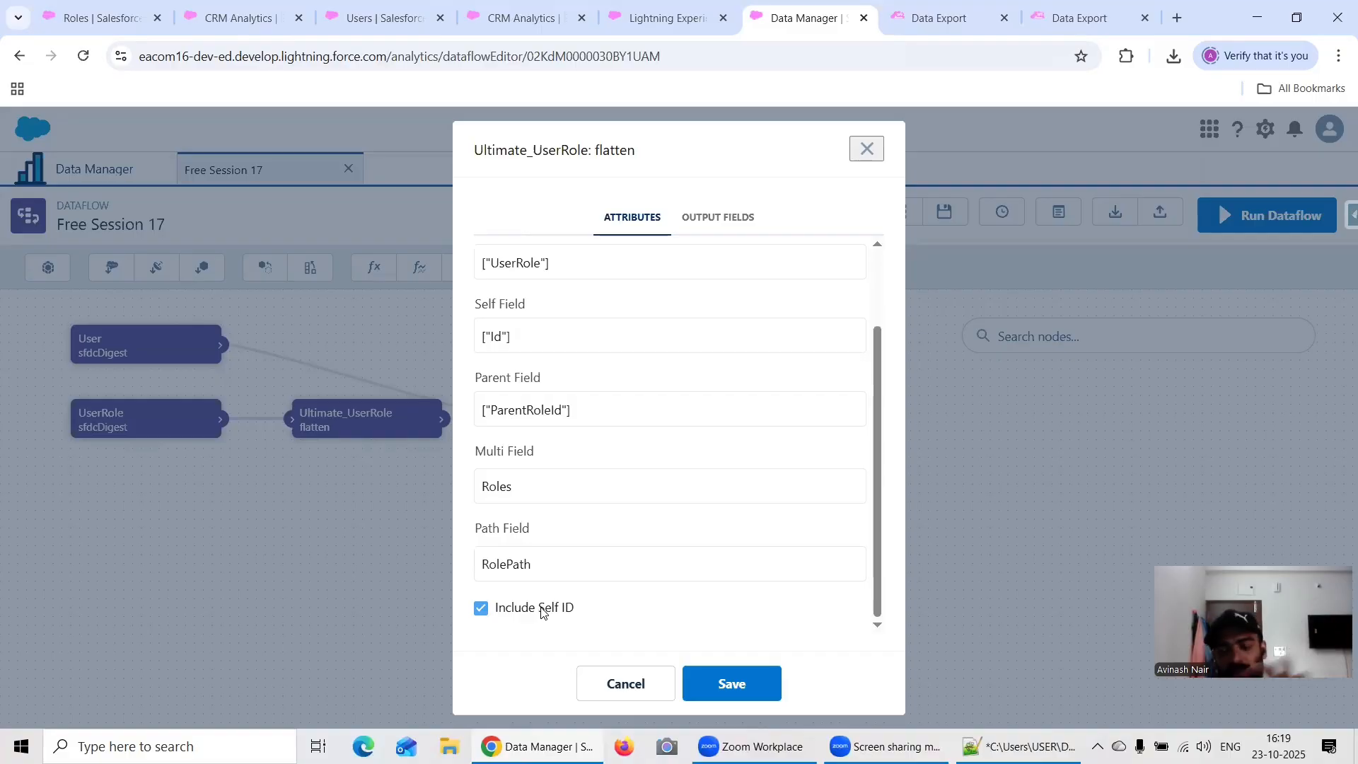
click(722, 682)
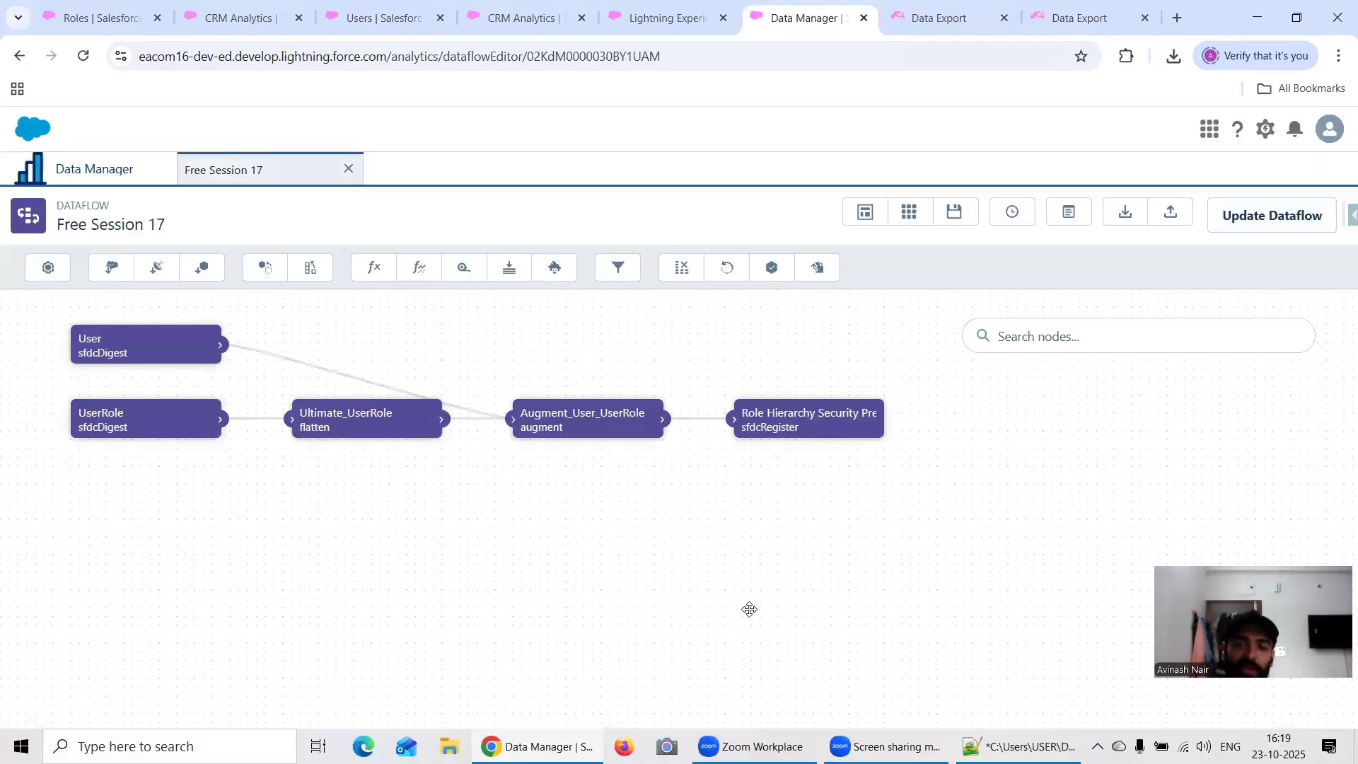
Step: Update the Free Session 17 dataflow with the changed node and run it
click(1273, 218)
click(871, 491)
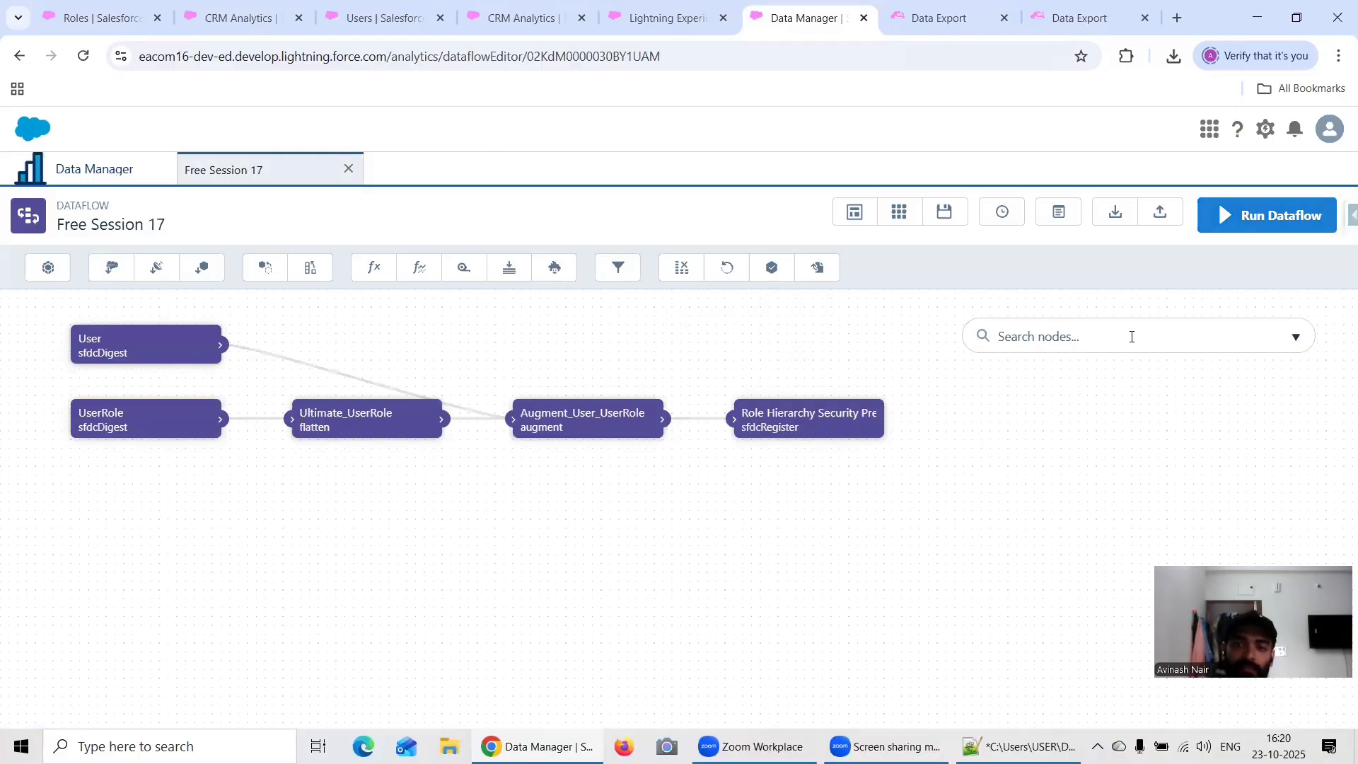
click(1266, 225)
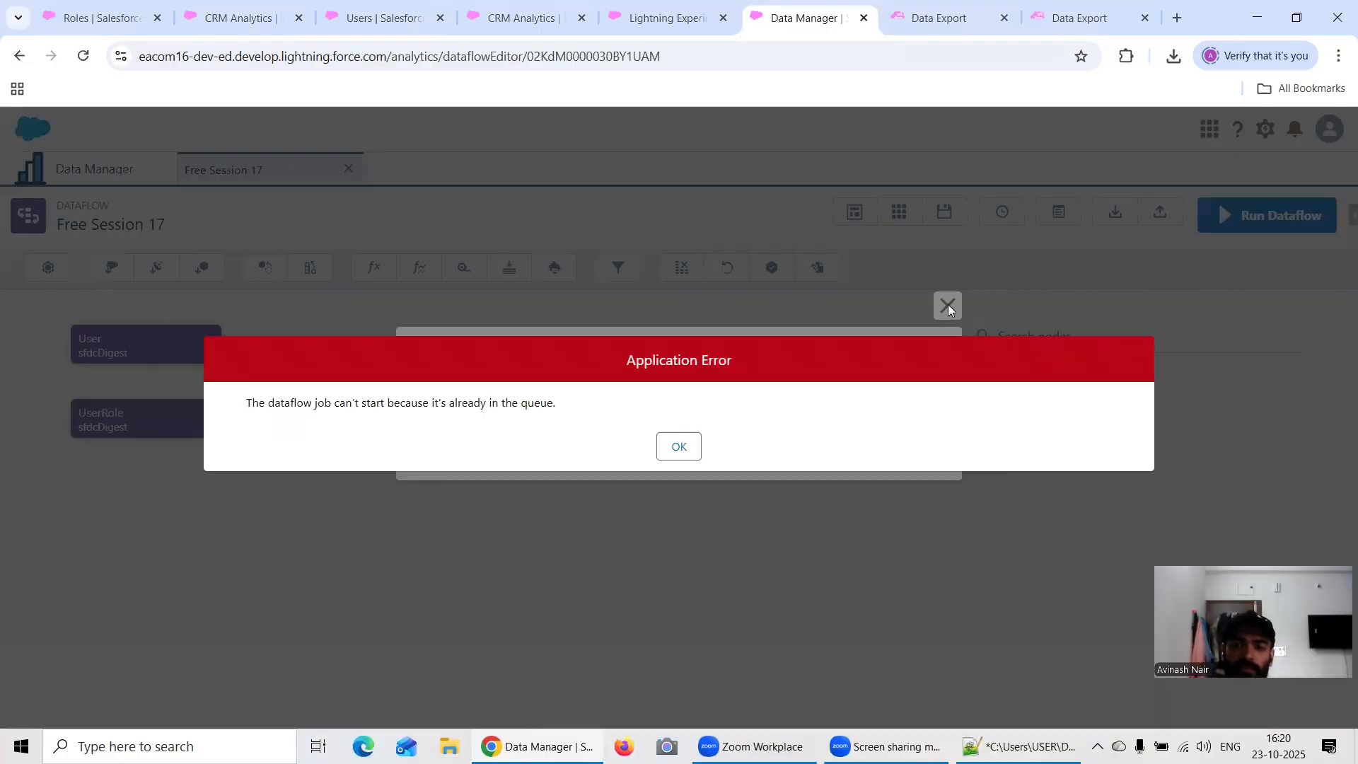
Step: Dismiss the dataflow run dialogs and check the Free Session 17 job in the Data Manager monitor, refreshing the job list
click(679, 447)
click(947, 306)
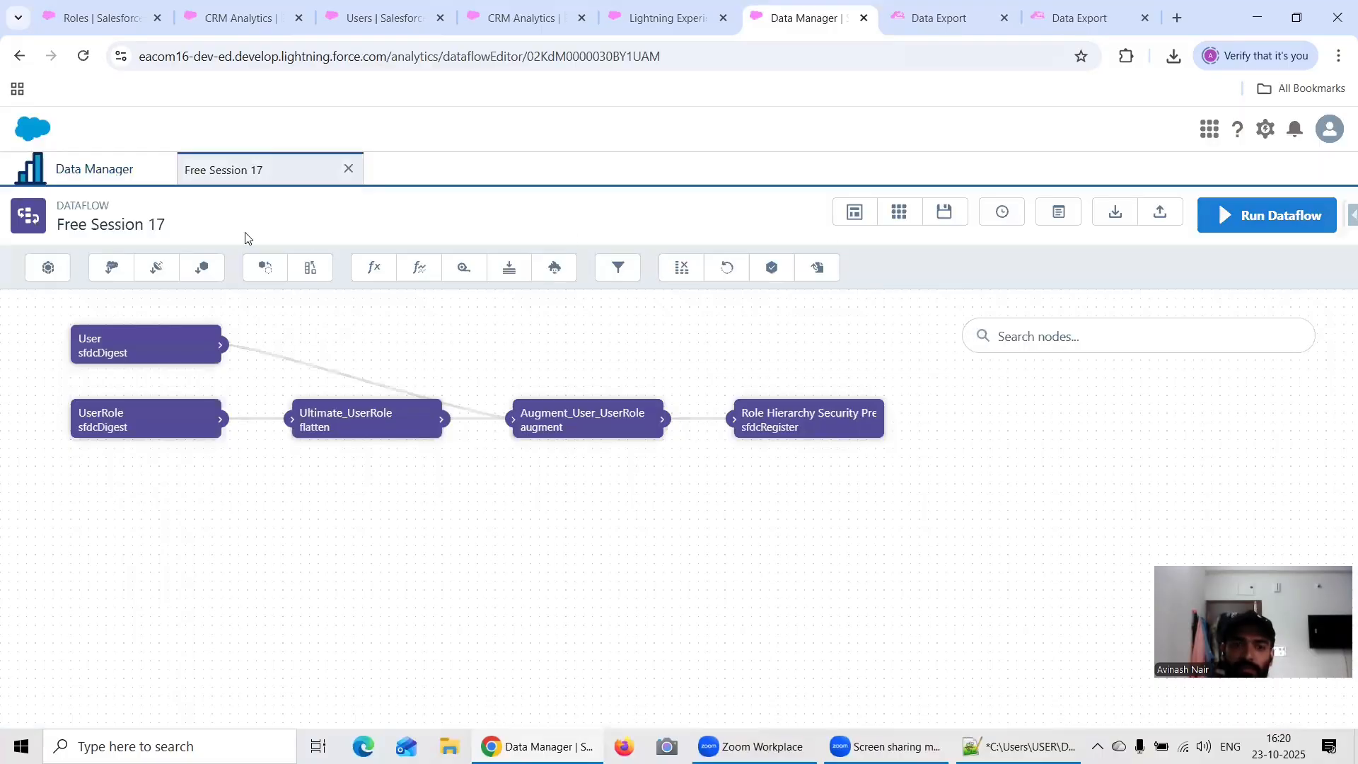
click(94, 168)
click(1320, 258)
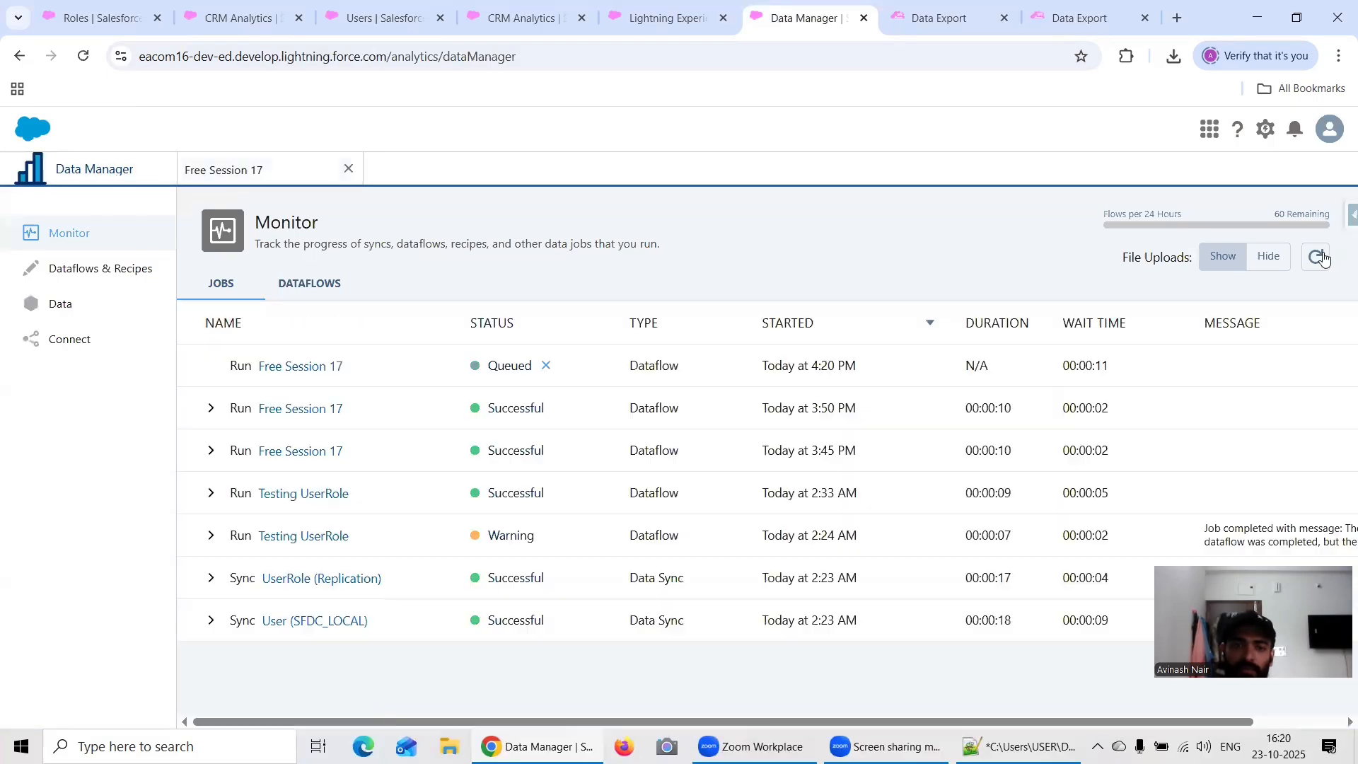
click(1320, 257)
click(1320, 258)
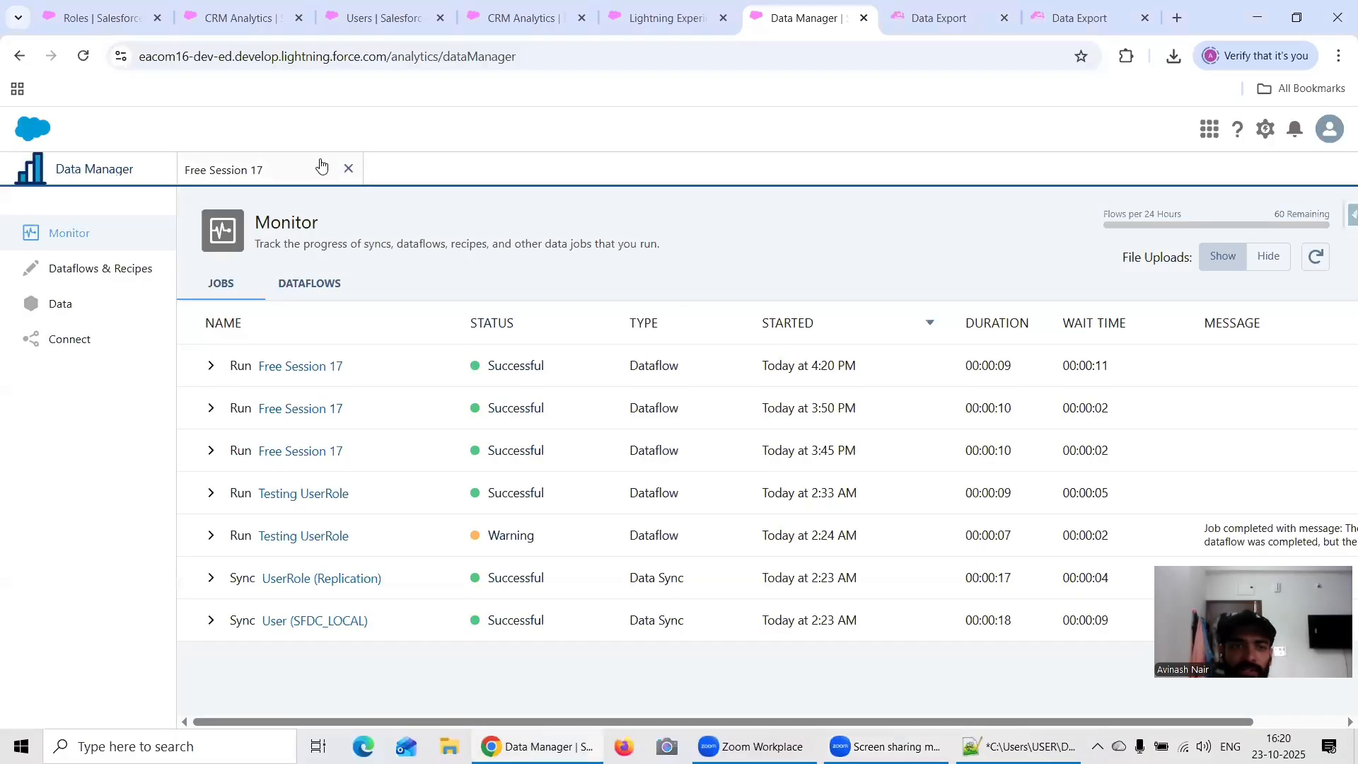
Step: Return to the administrator's Roles setup page and duplicate it in a new browser tab
click(235, 19)
click(99, 18)
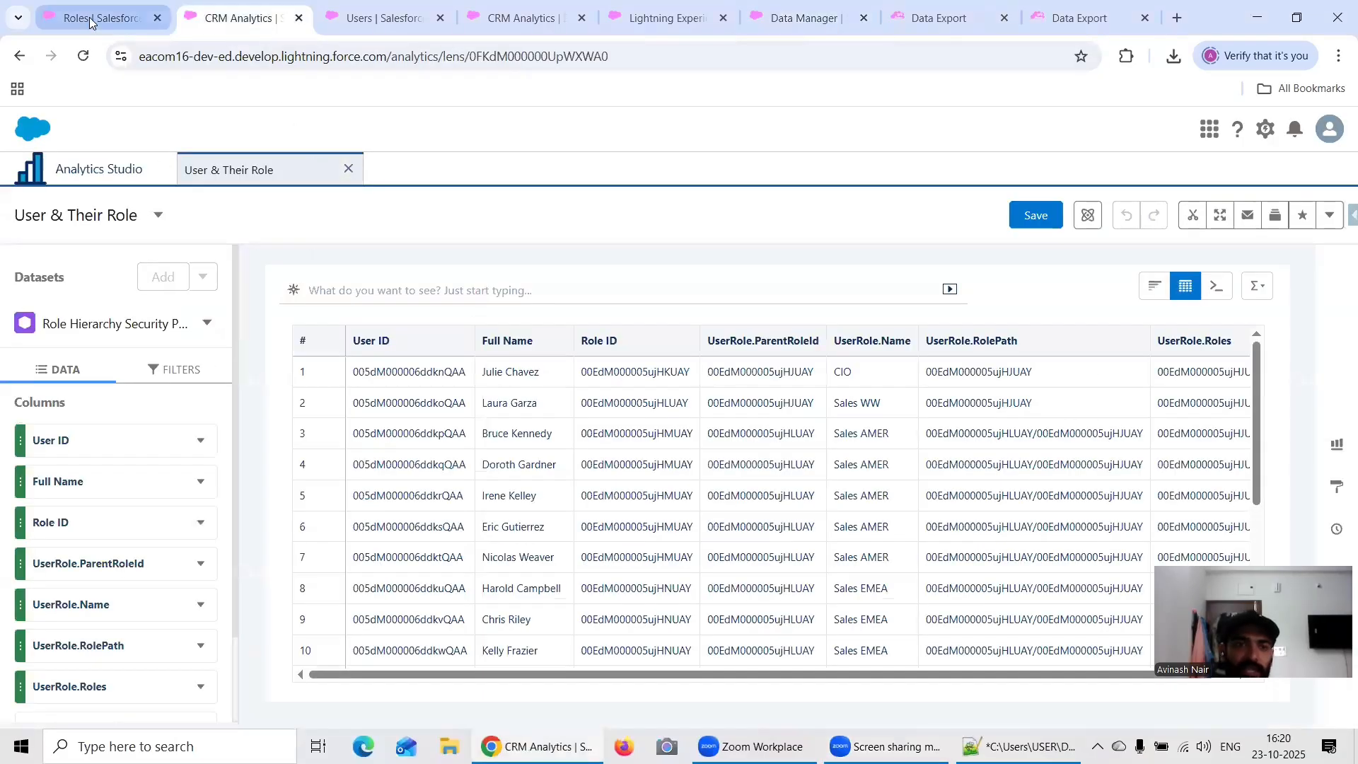
click(460, 131)
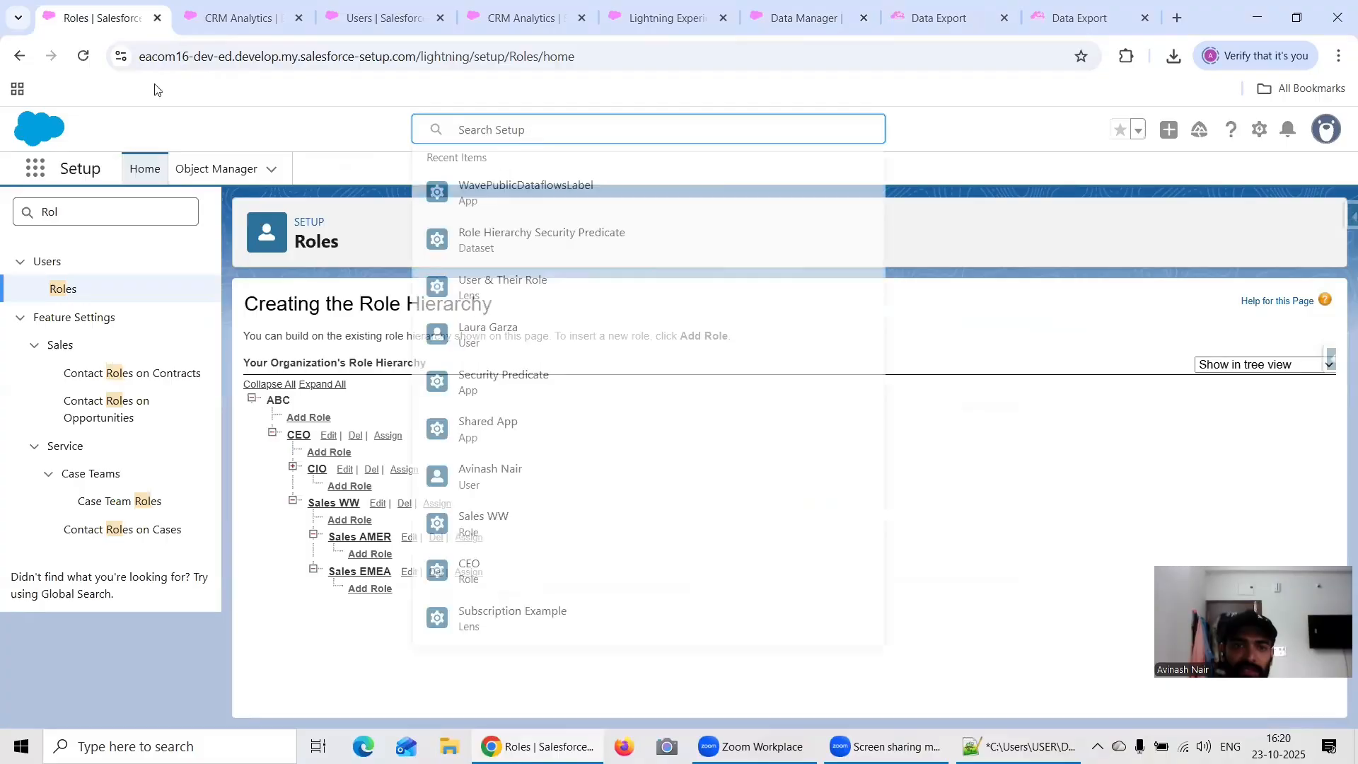
right_click(104, 19)
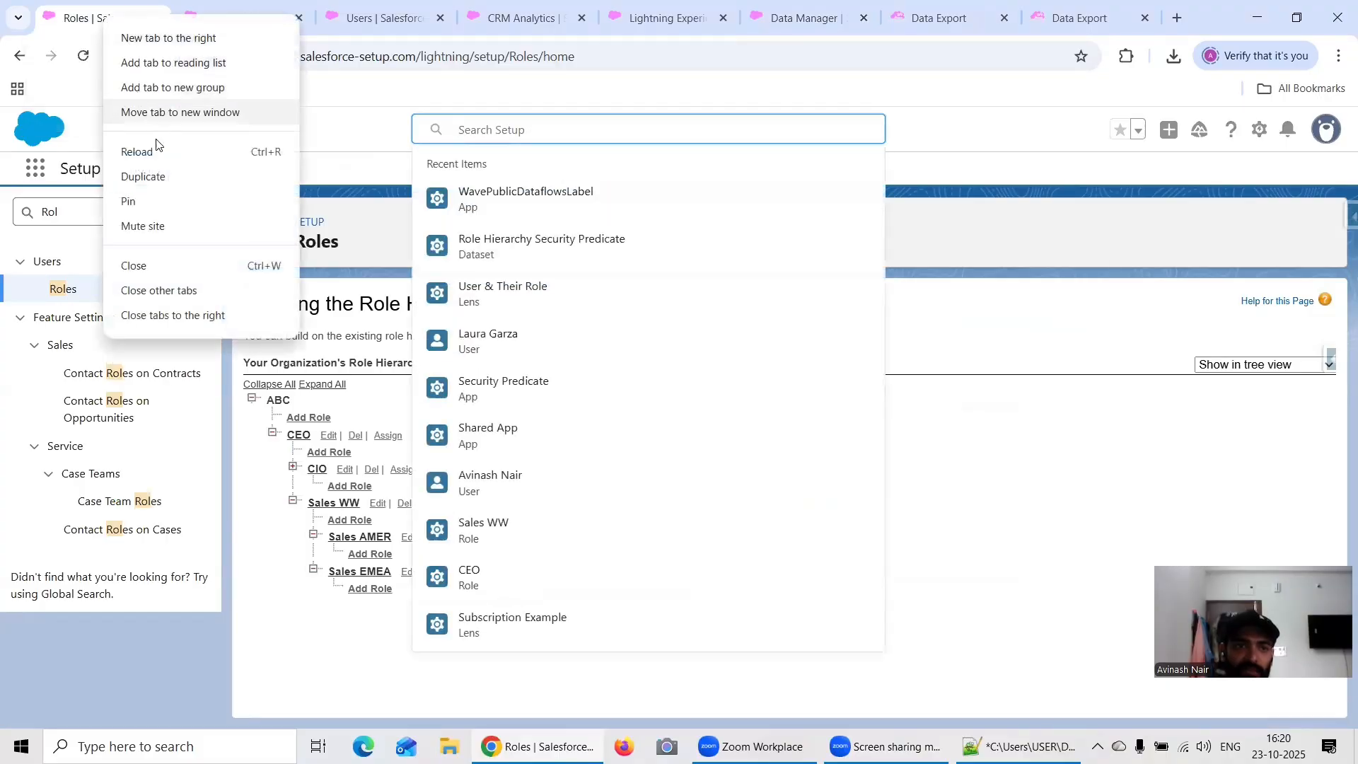
click(169, 176)
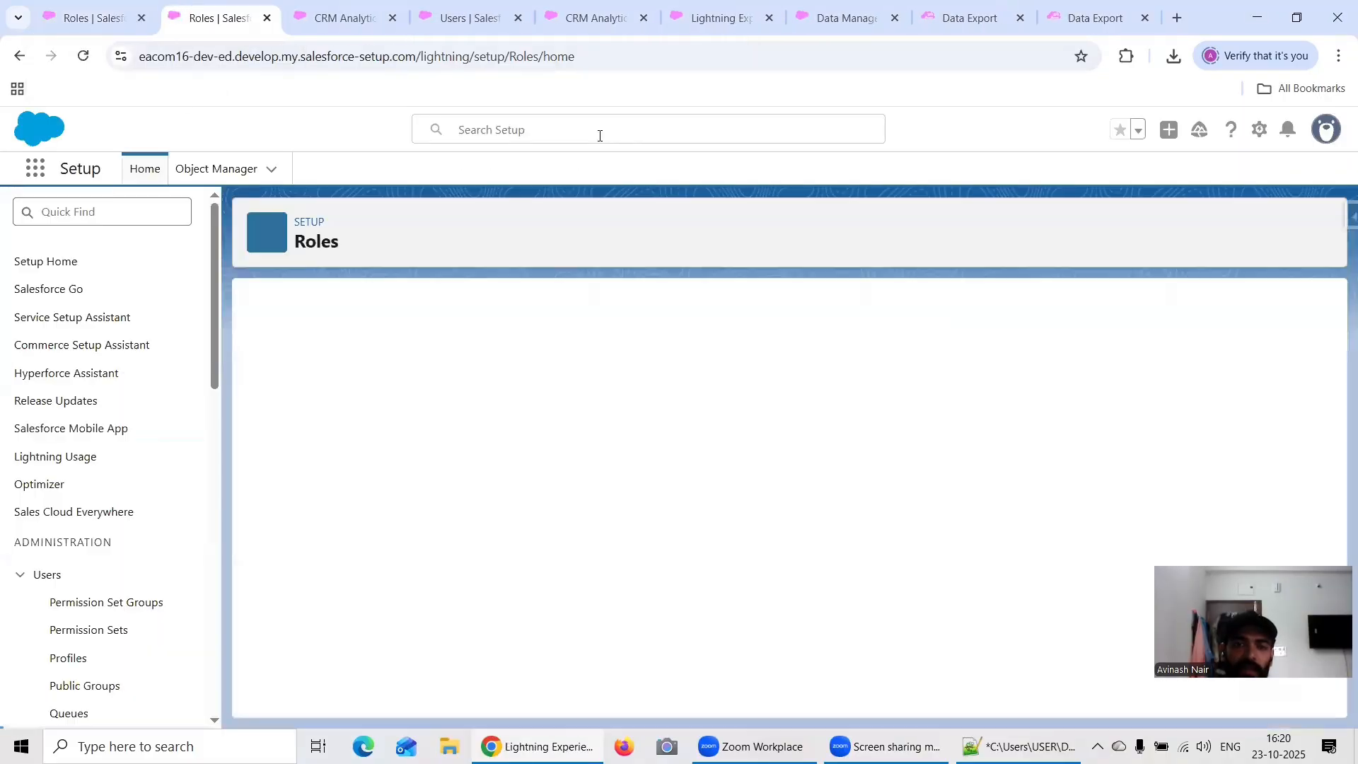
Step: Search Setup for the Sales WW user by name, open the user record and log in as that user
click(576, 127)
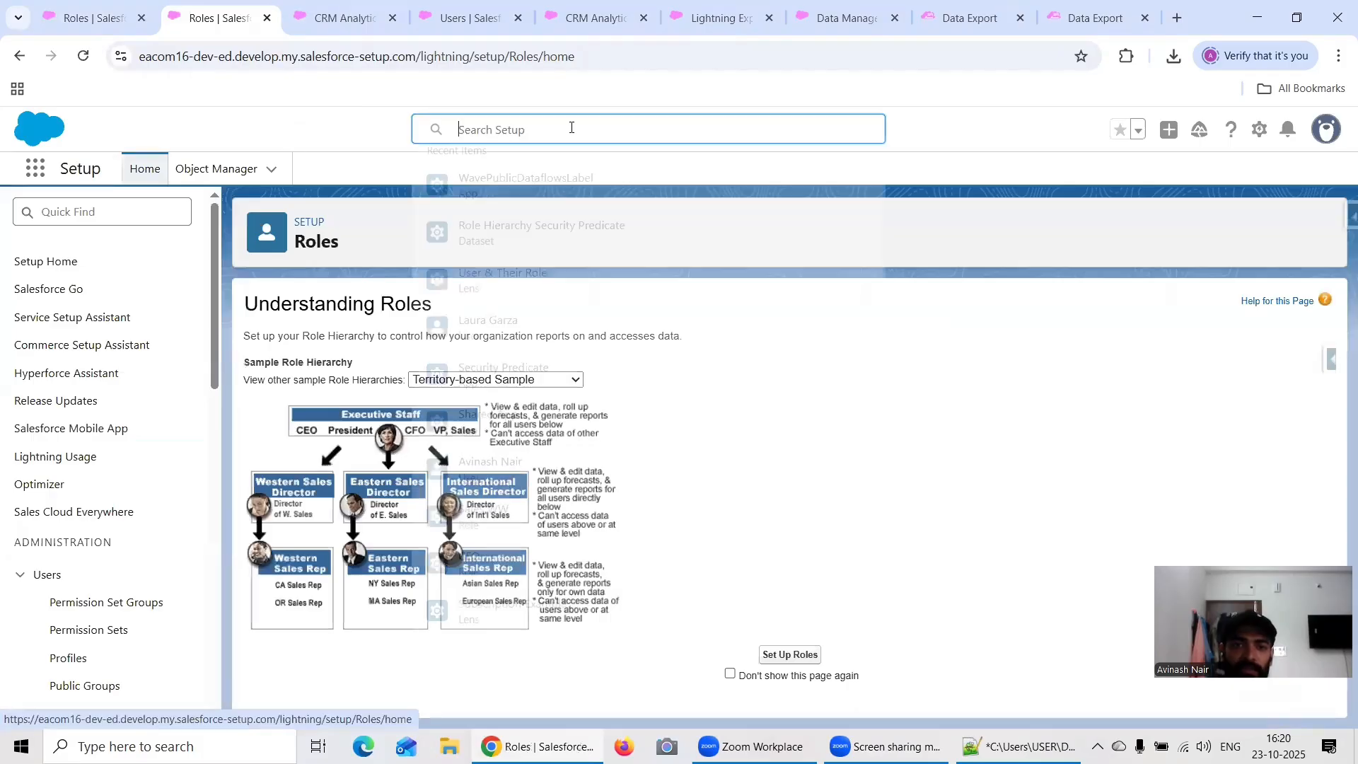
text(Lau)
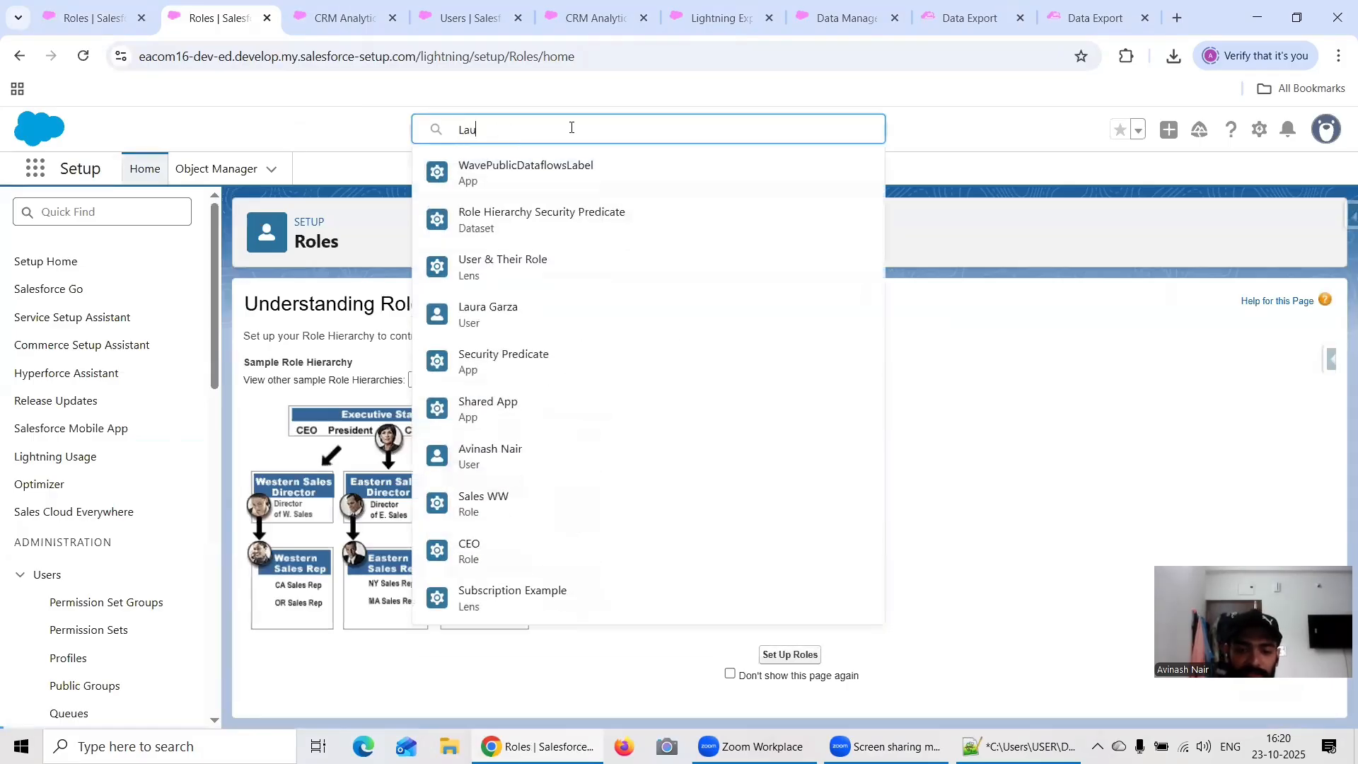
text(ra Gar)
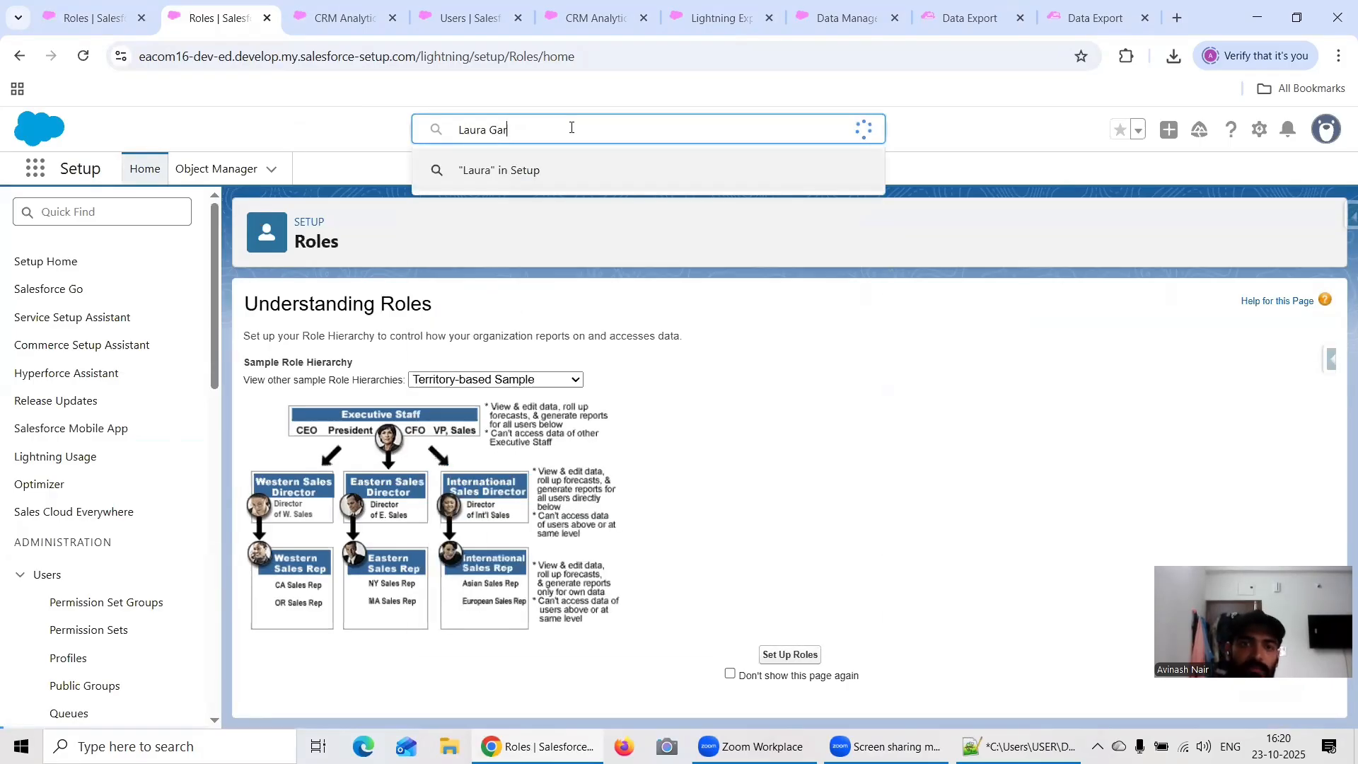
click(562, 214)
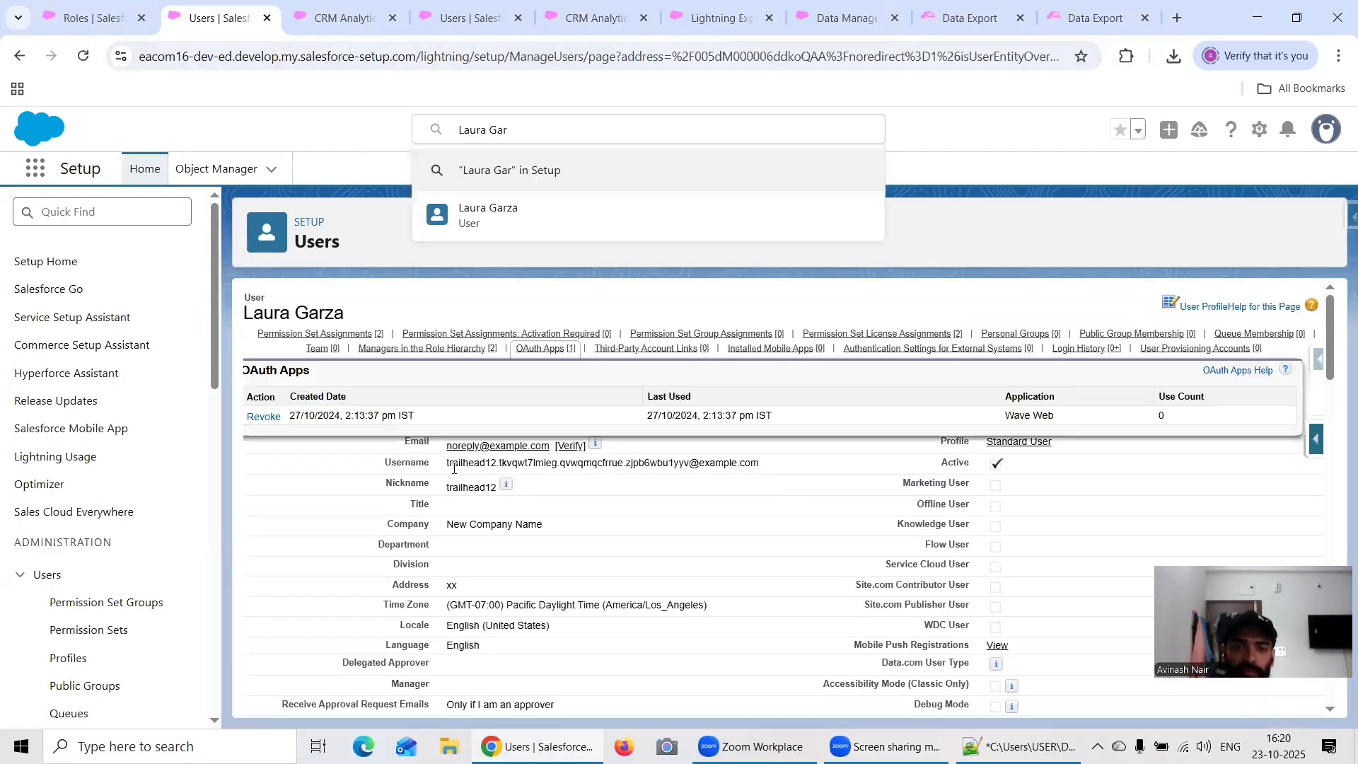
click(756, 384)
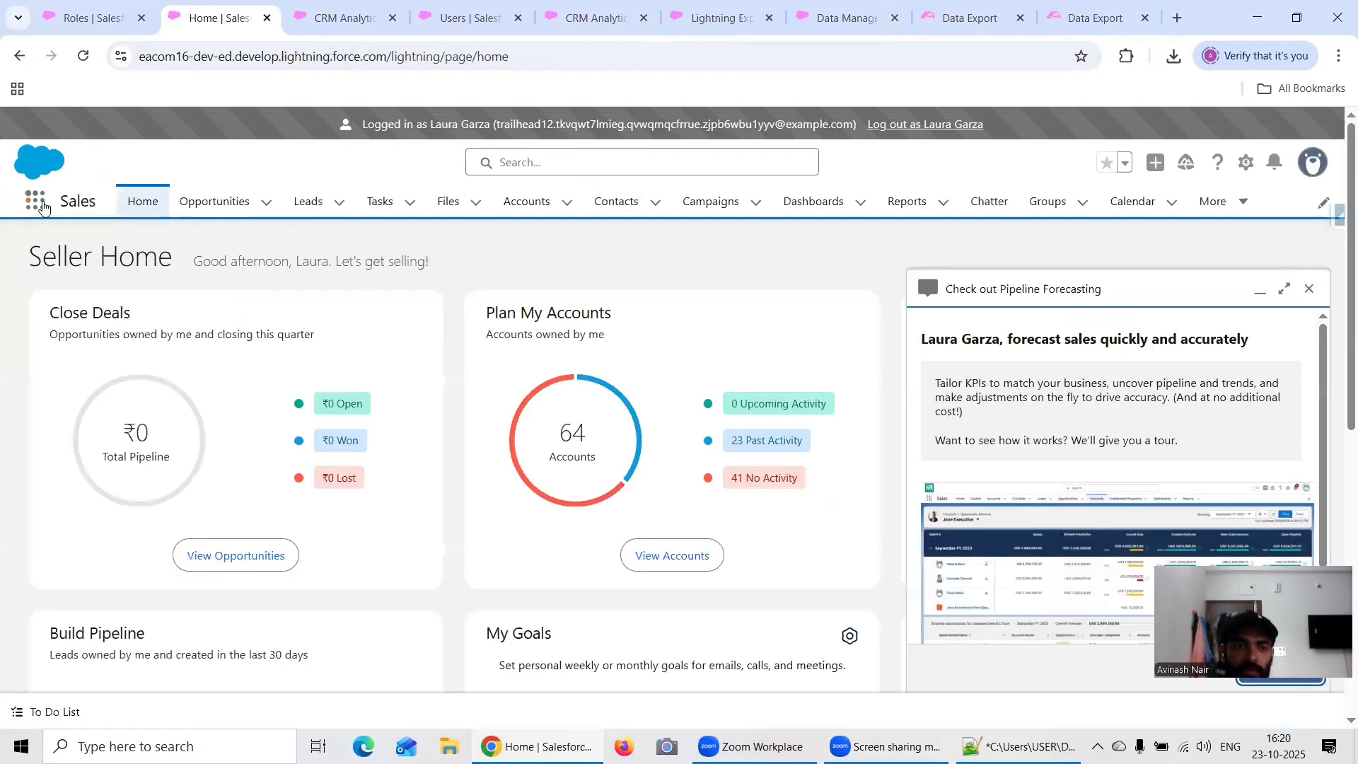
Step: Launch Analytics Studio as the Sales WW user and open the User & Their Role lens
click(35, 201)
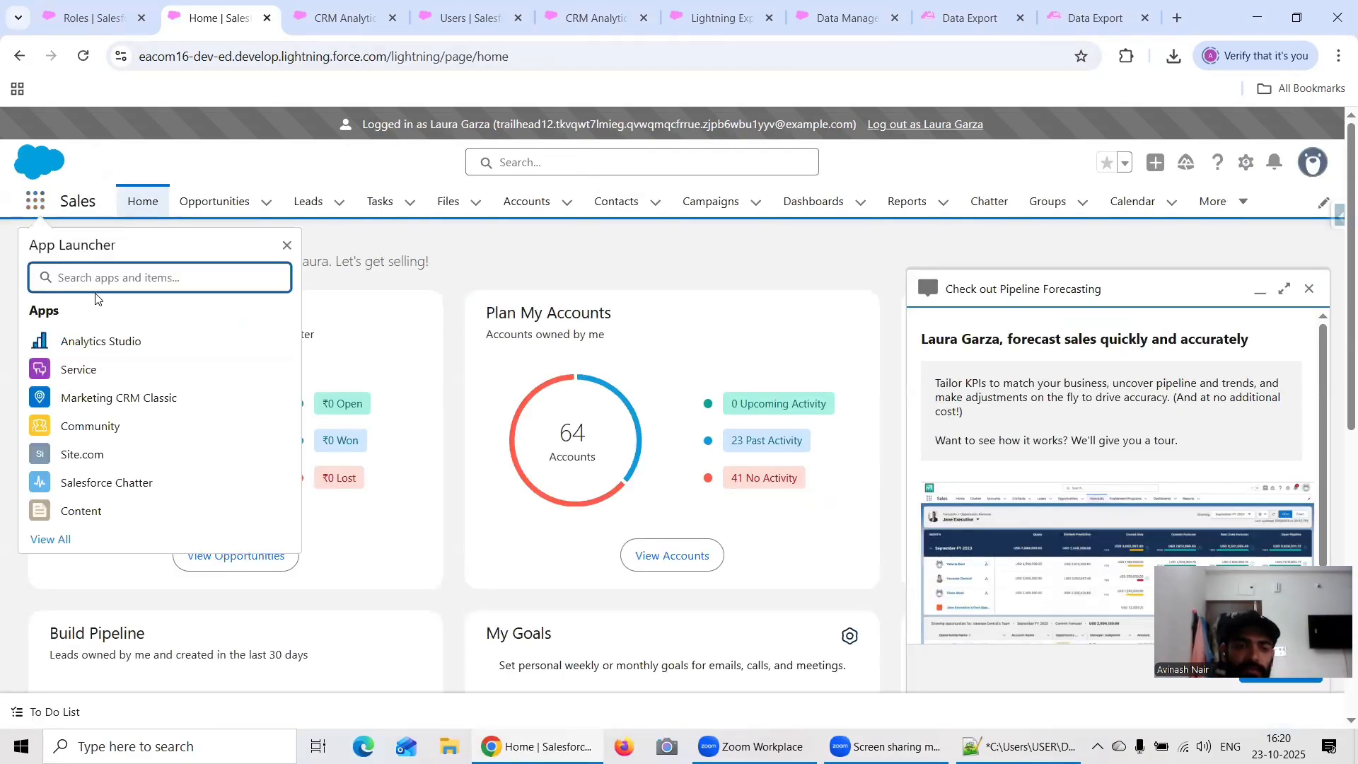
click(101, 341)
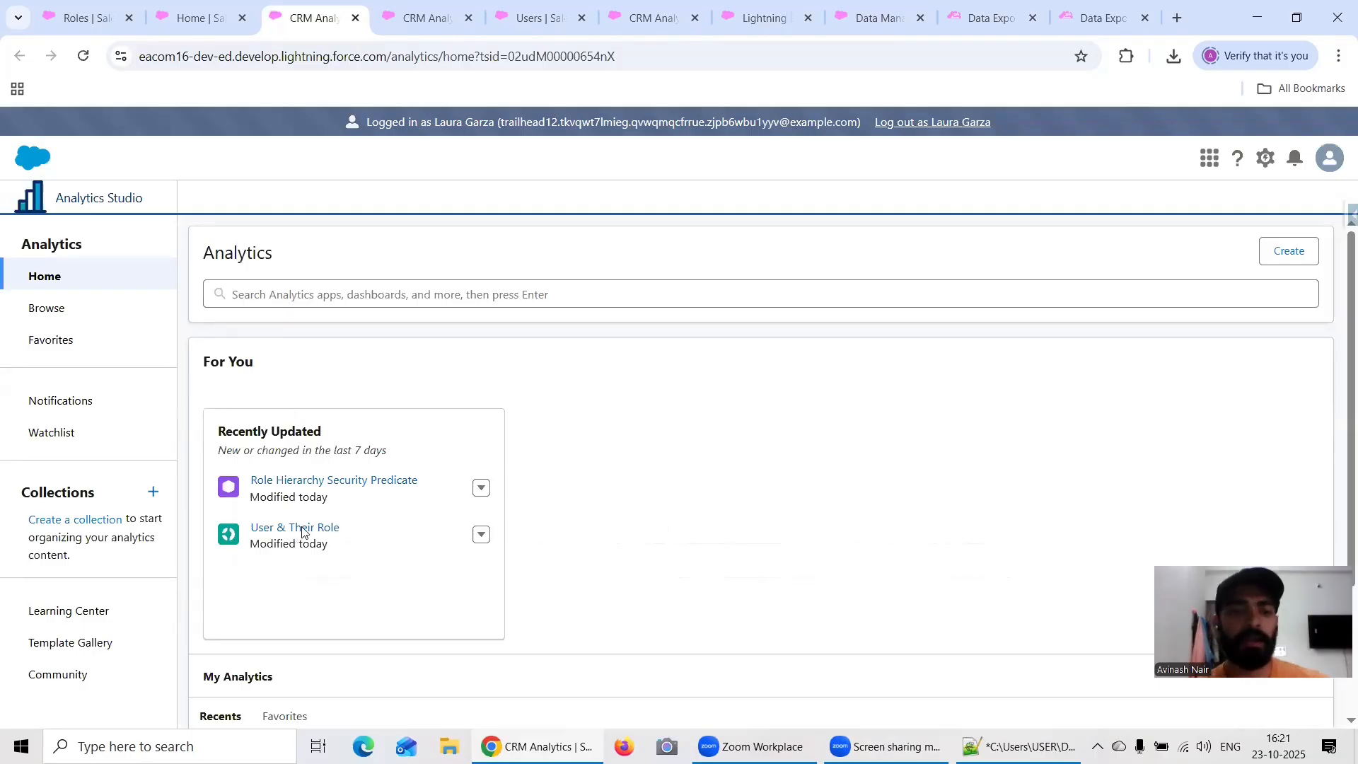
click(303, 531)
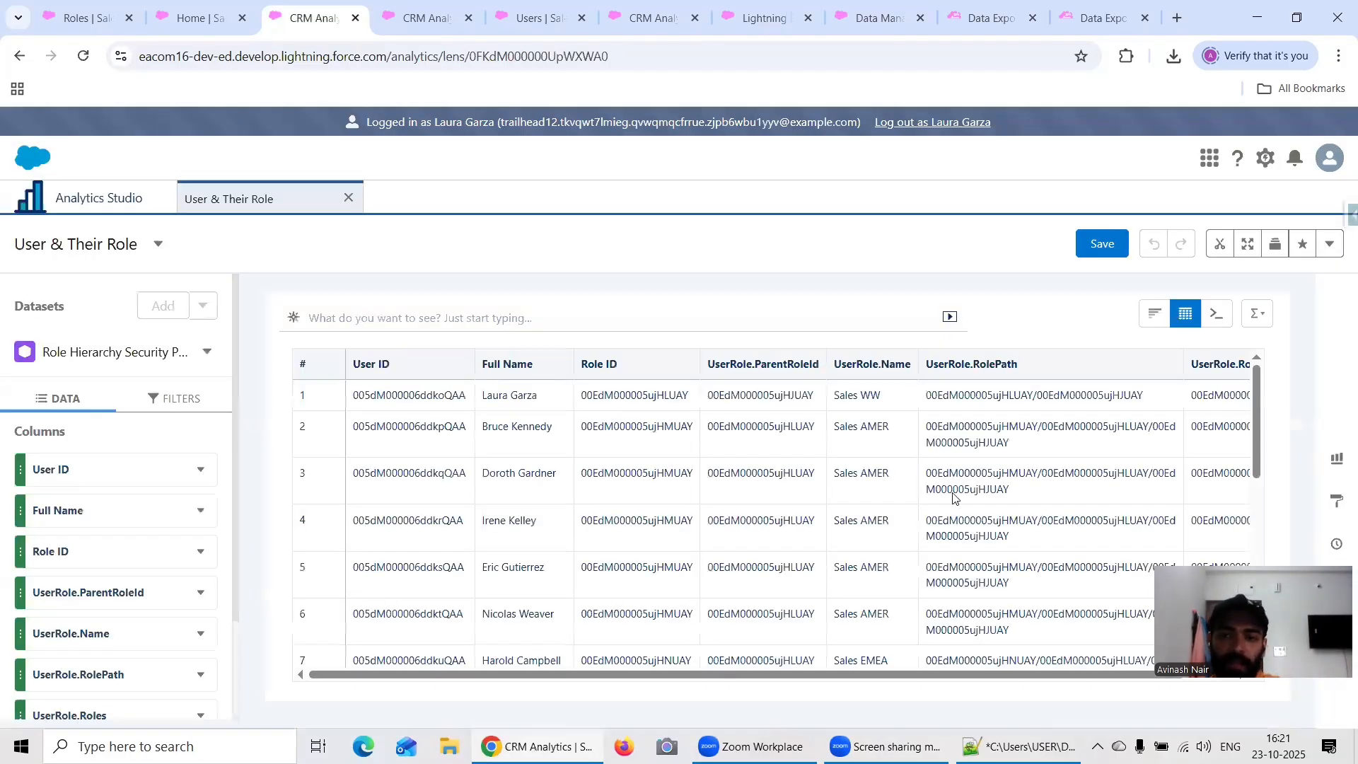
Step: Examine the users and role names in the User & Their Role lens, checking the Sales WW user's own row, peers and subordinates
scroll(1026, 474, down, 5)
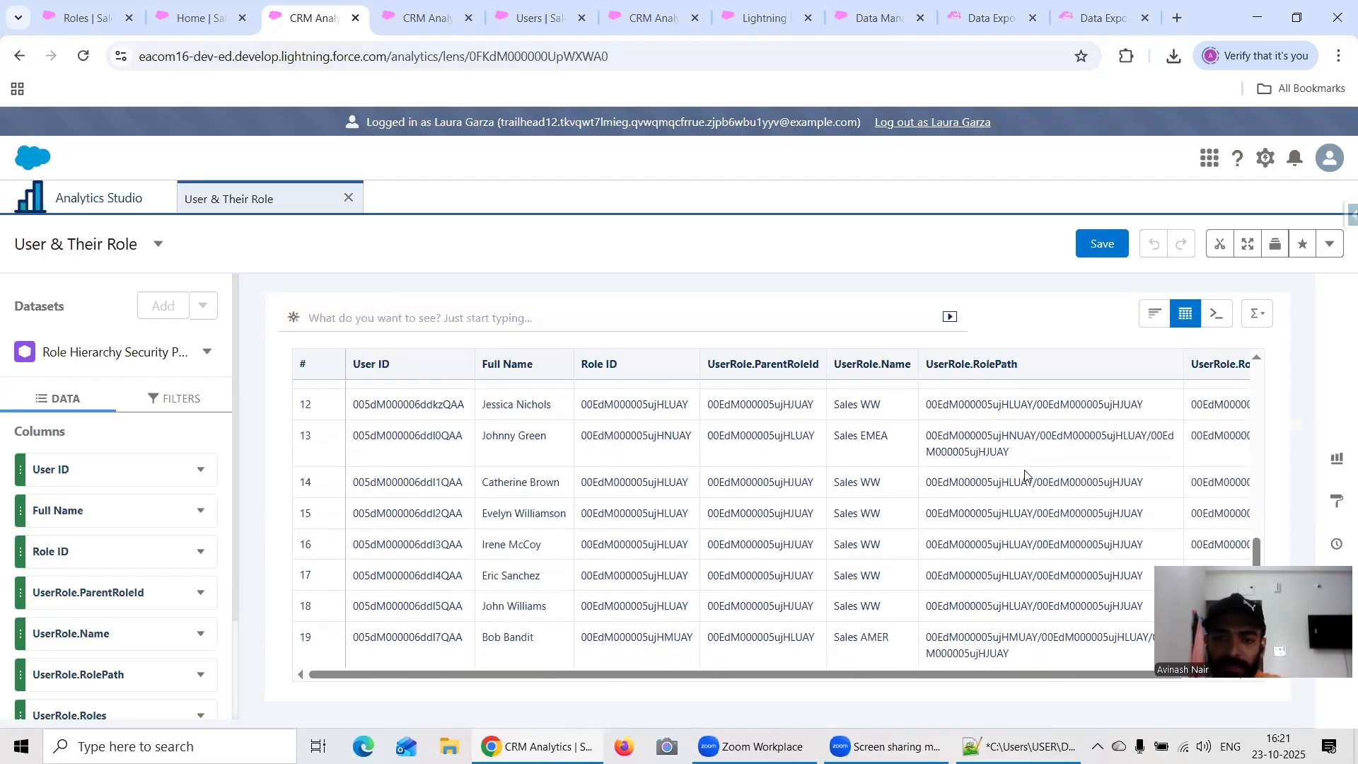
click(506, 494)
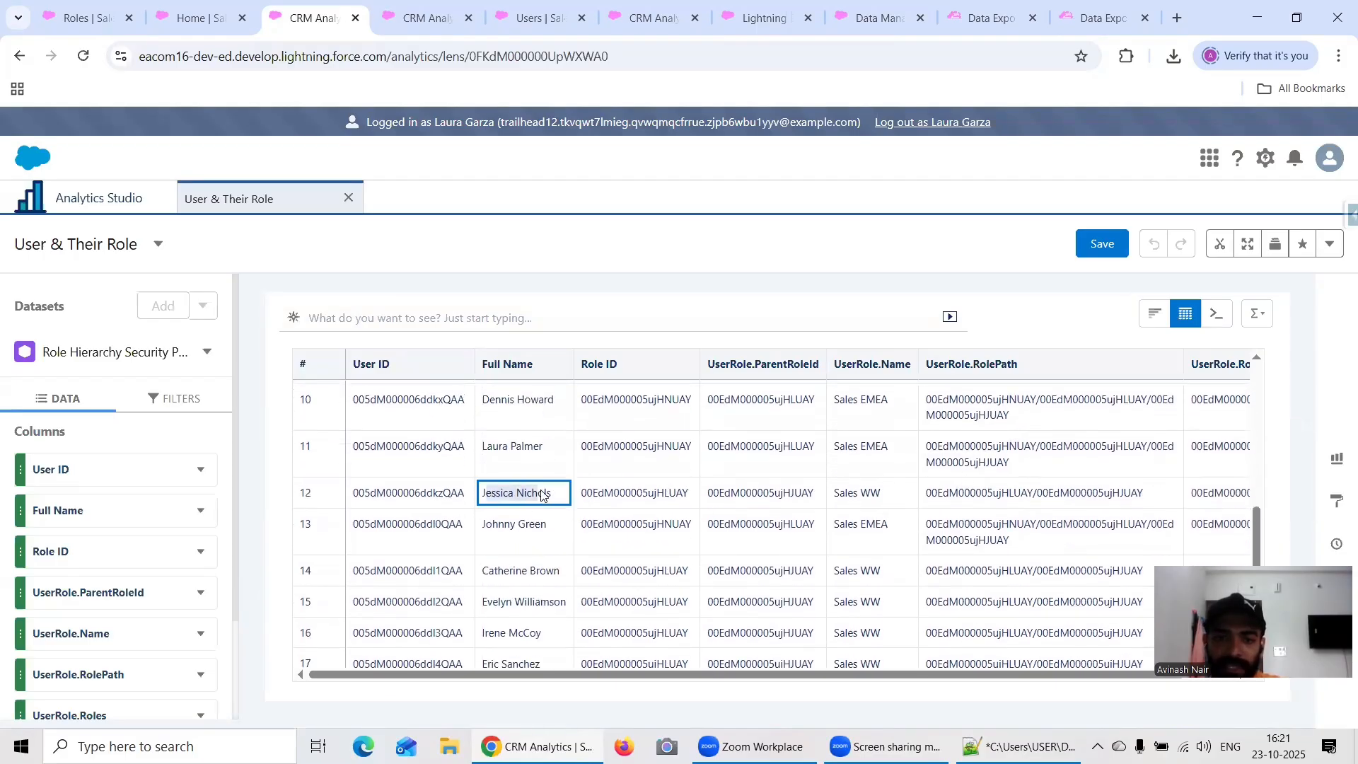
scroll(935, 532, down, 1)
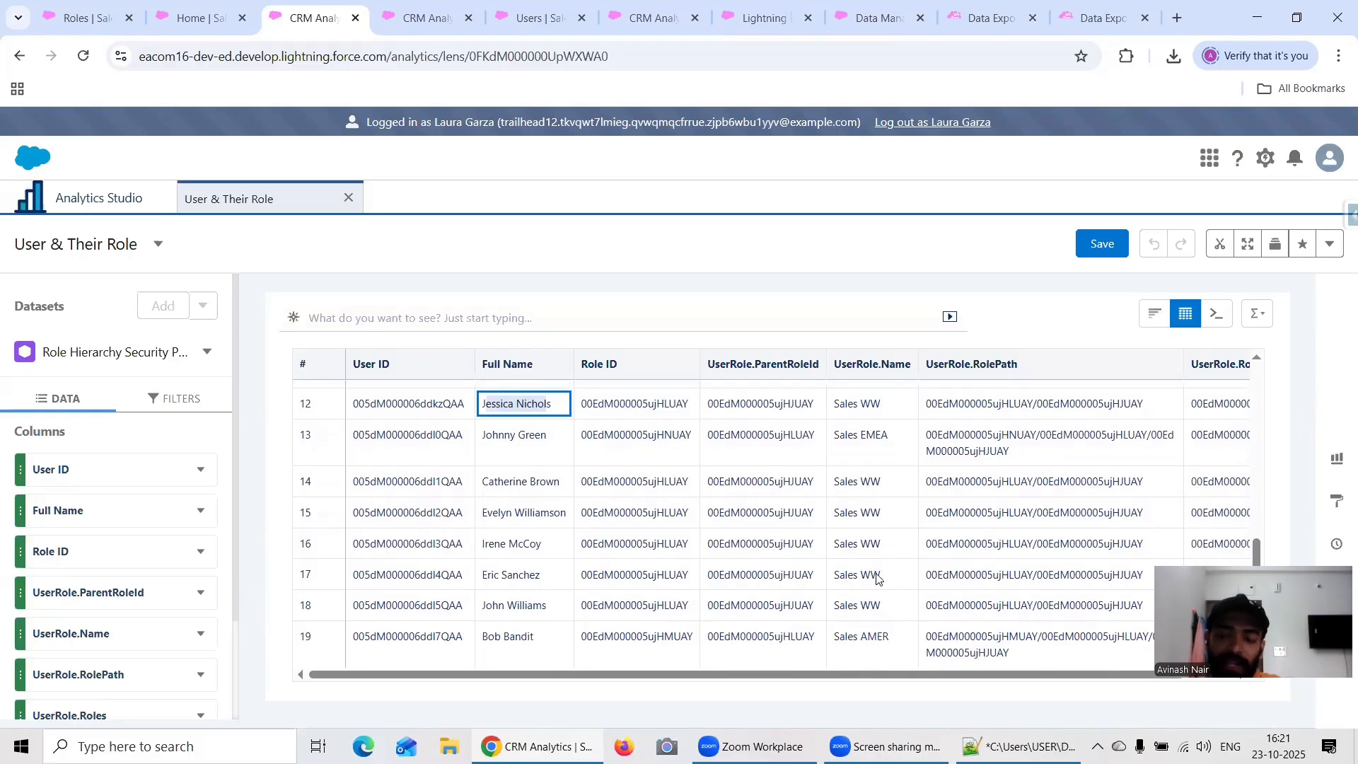
scroll(863, 537, up, 1)
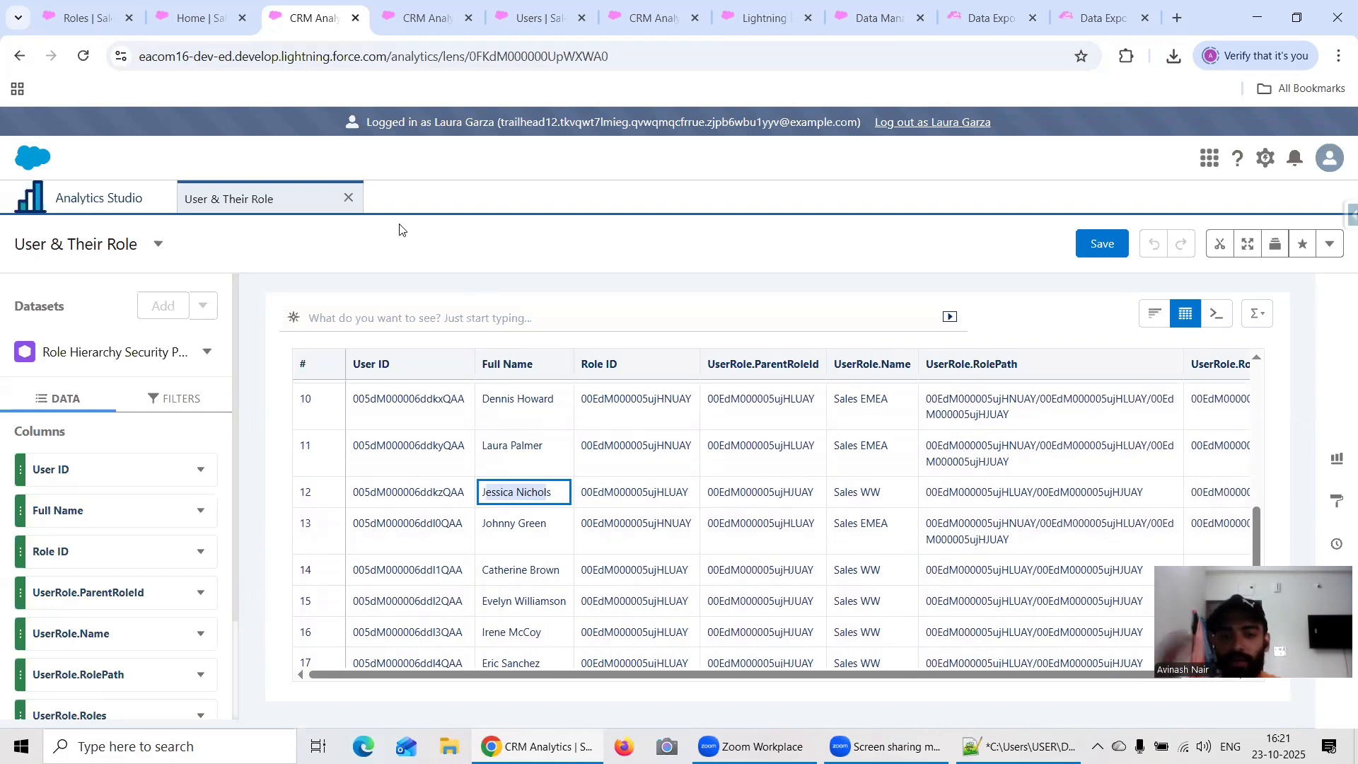
scroll(545, 598, up, 5)
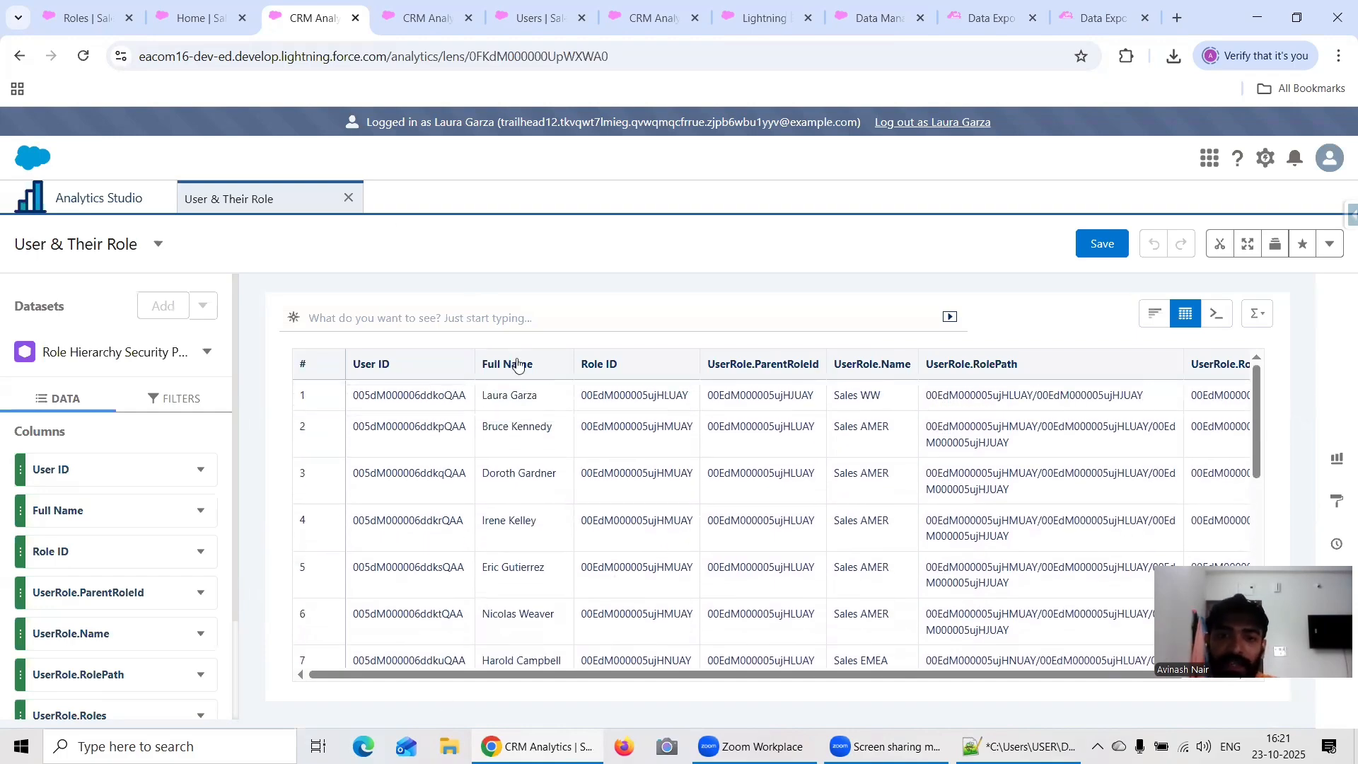
click(504, 400)
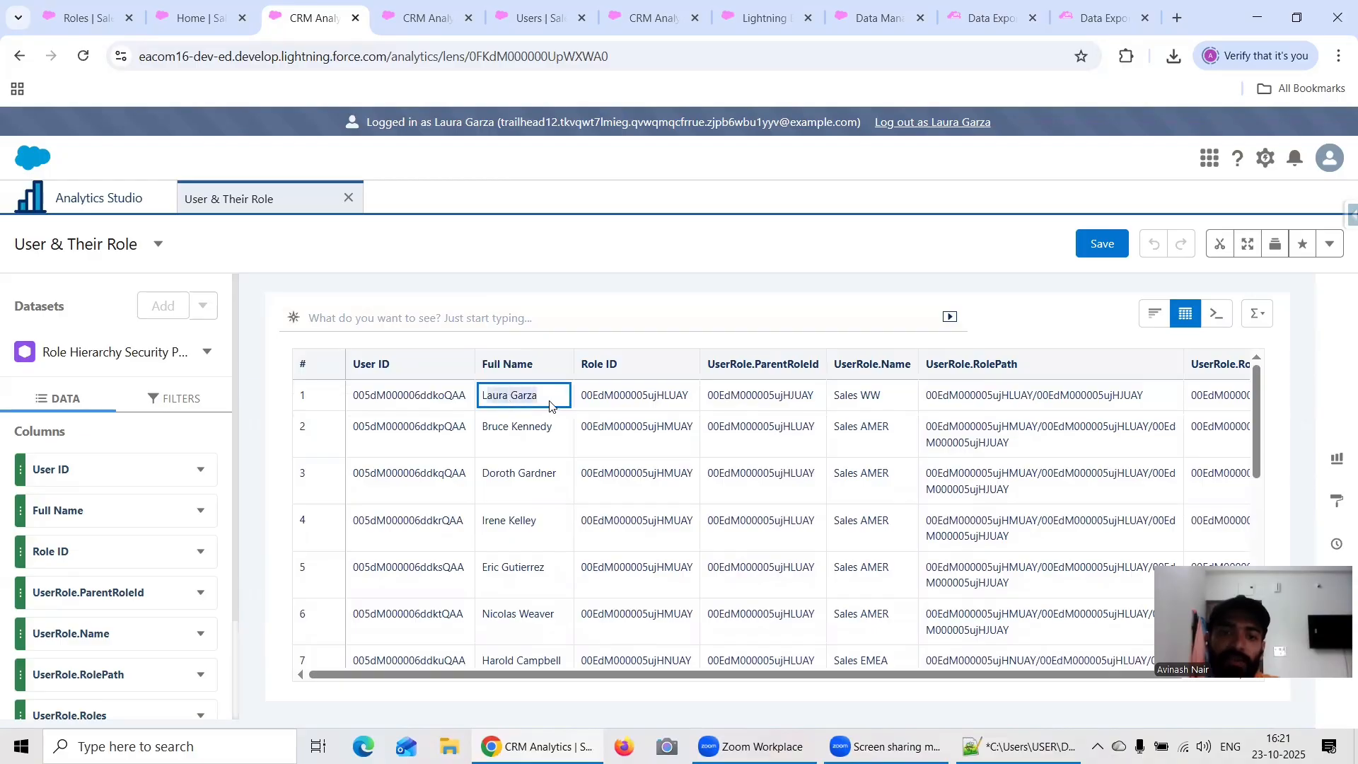
scroll(896, 596, down, 1)
scroll(897, 597, down, 4)
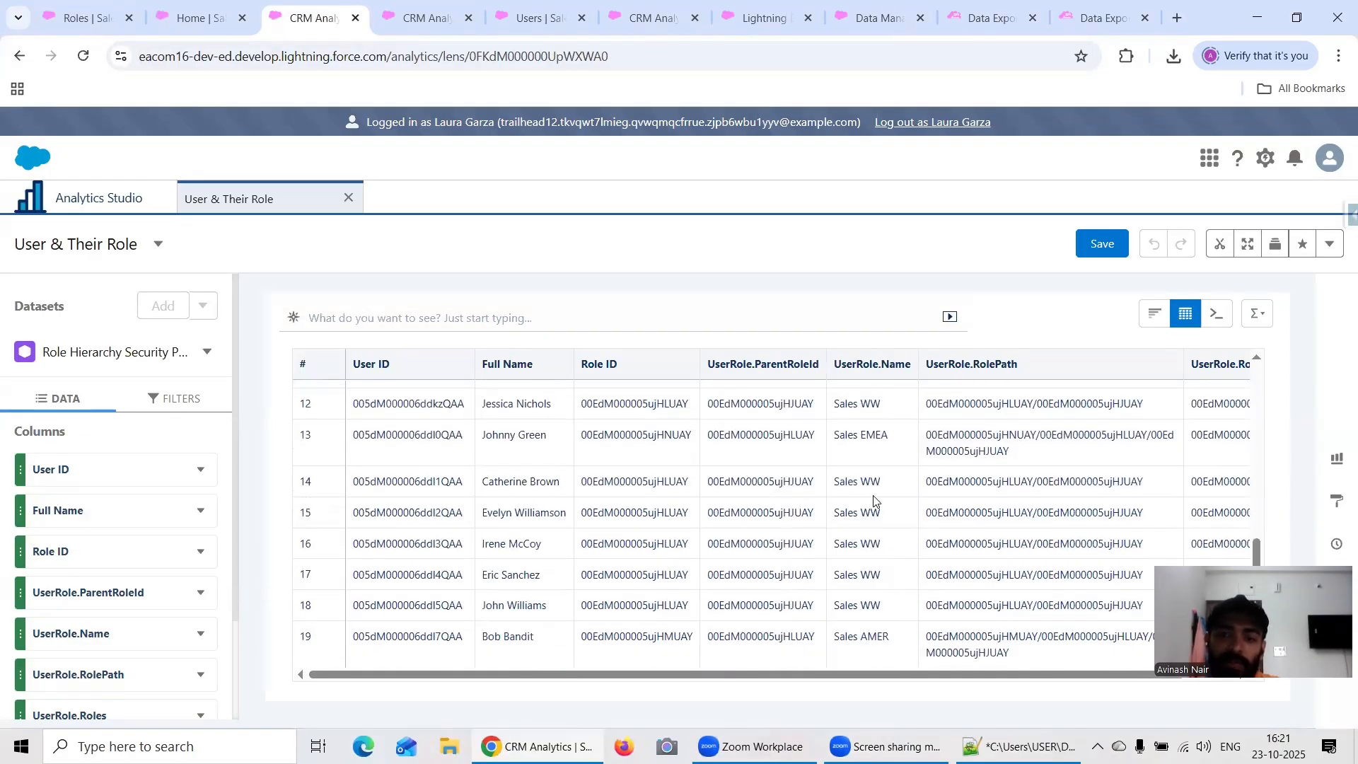
scroll(873, 501, up, 5)
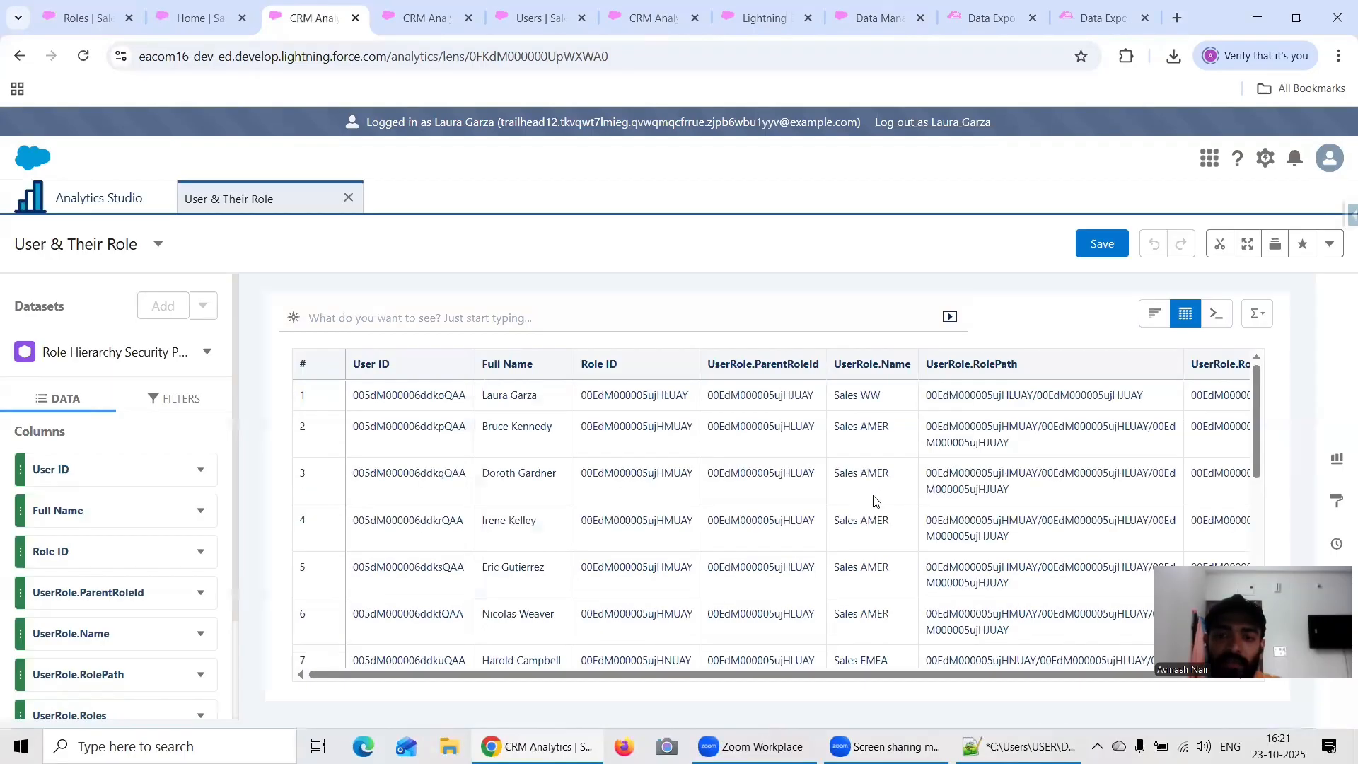
scroll(878, 519, down, 4)
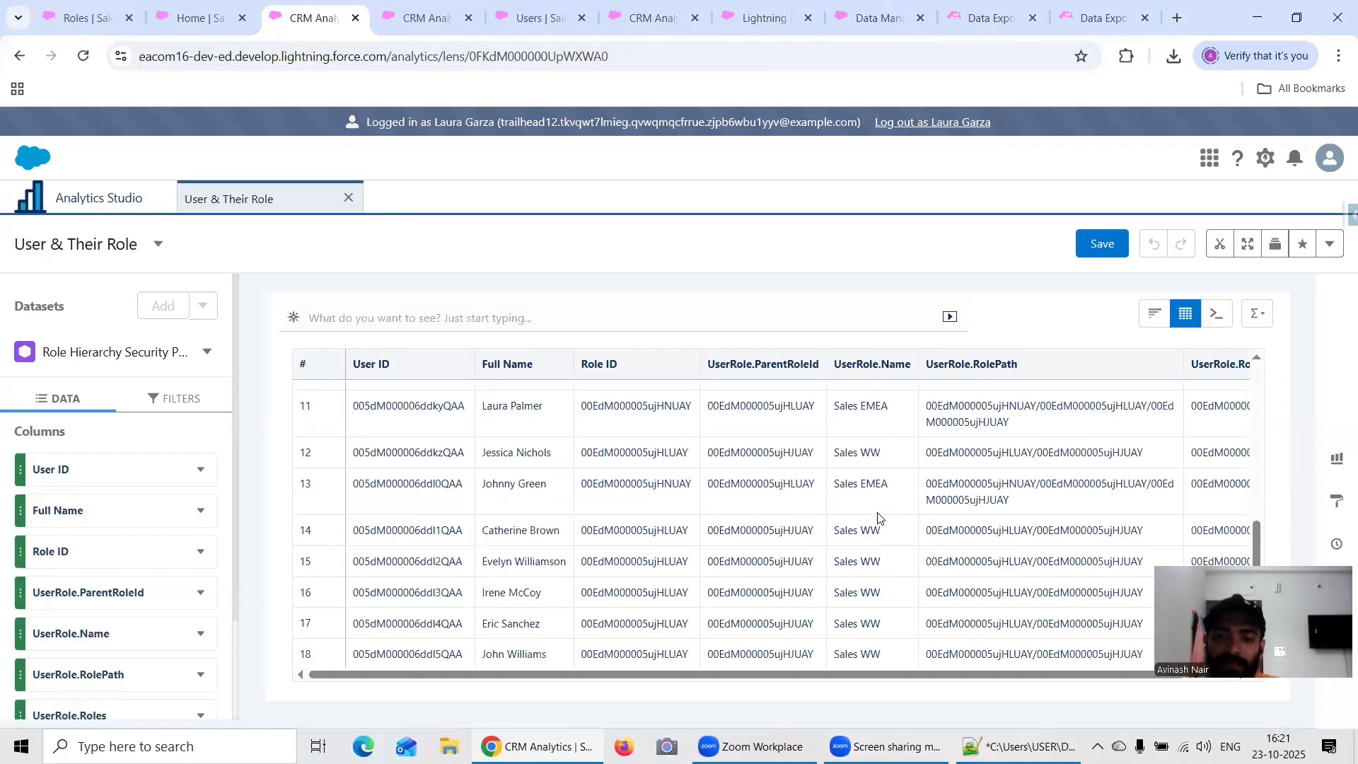
click(496, 532)
scroll(877, 532, up, 5)
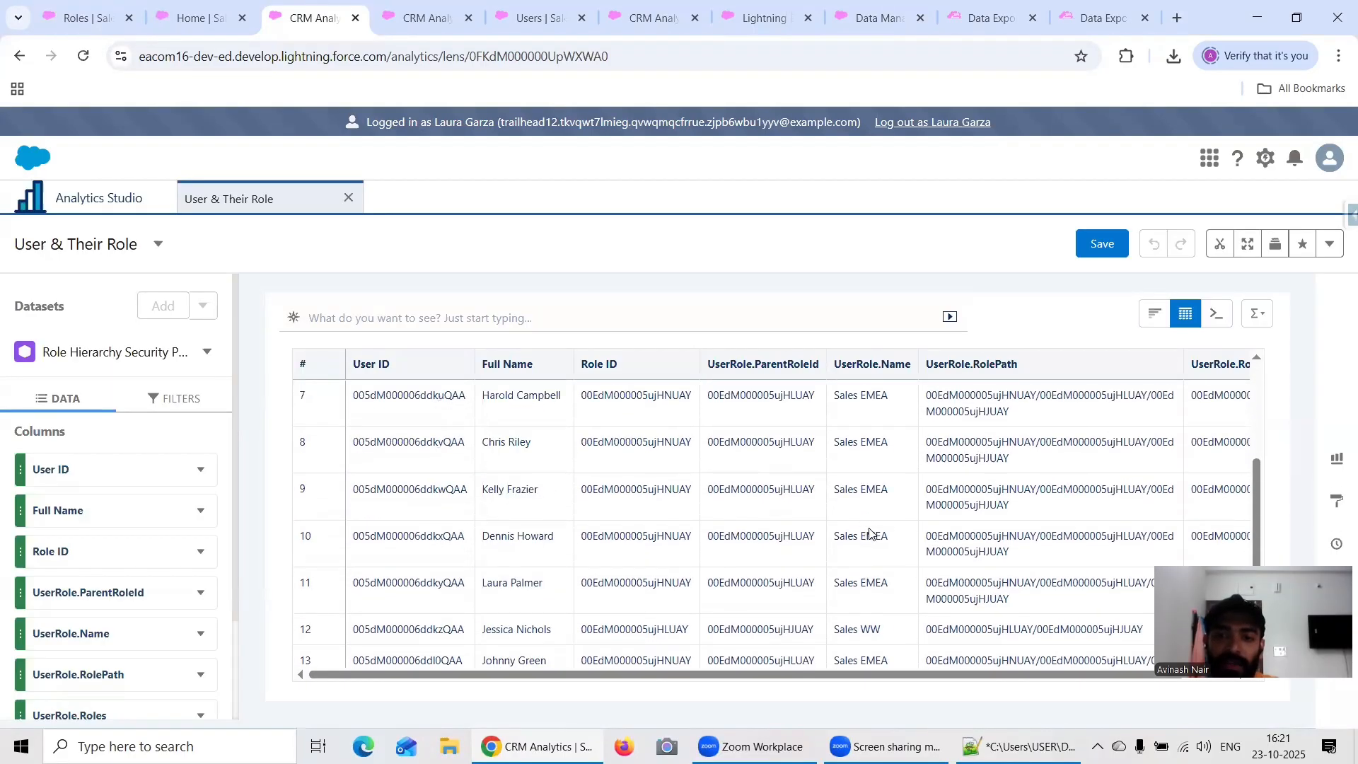
scroll(880, 531, down, 3)
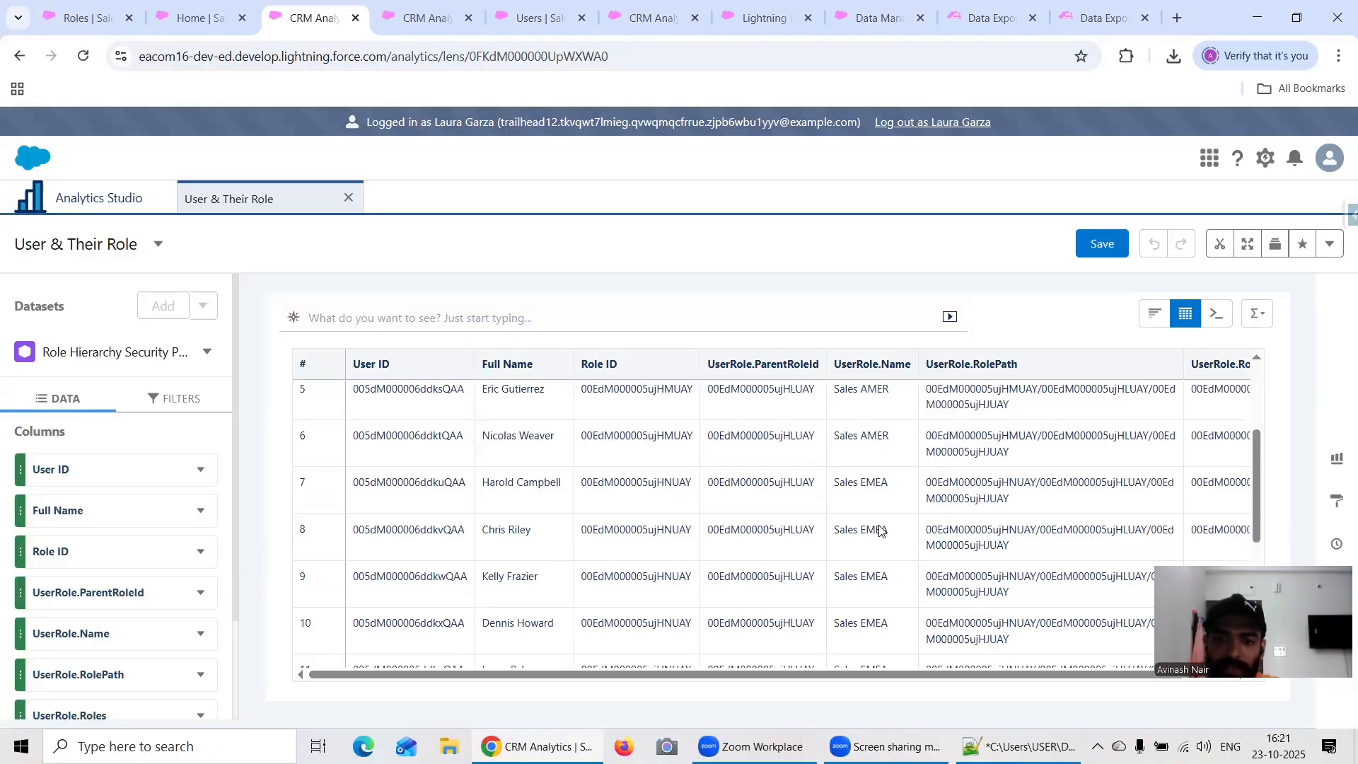
scroll(879, 531, down, 2)
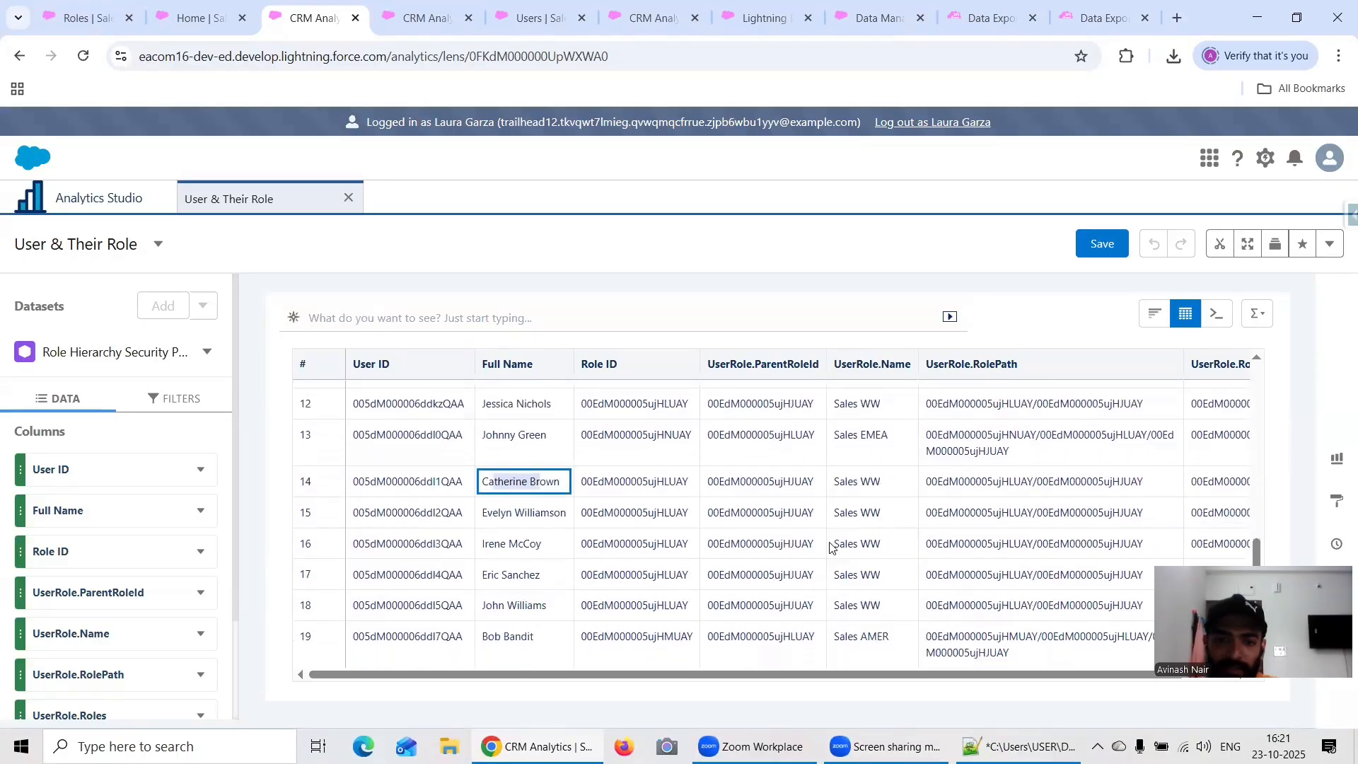
scroll(863, 568, up, 5)
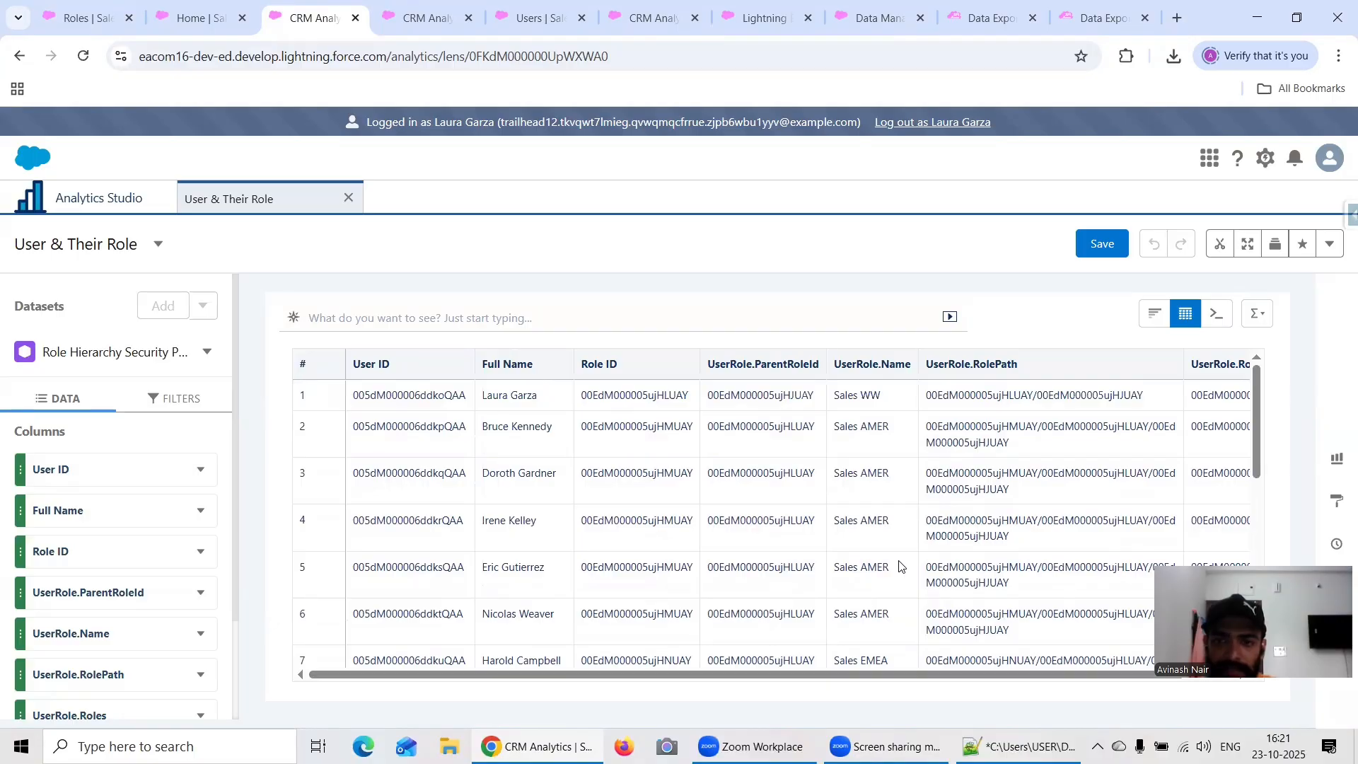
scroll(899, 566, down, 4)
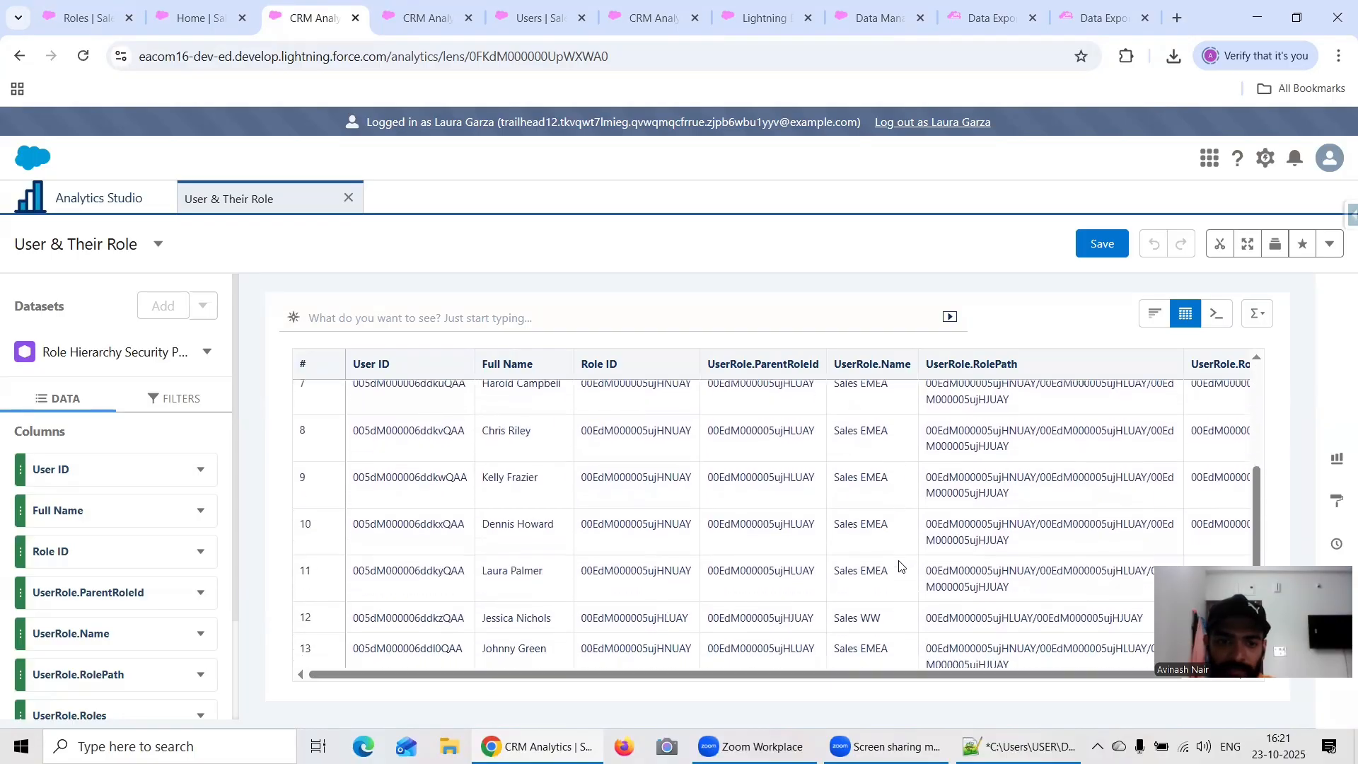
scroll(899, 566, down, 2)
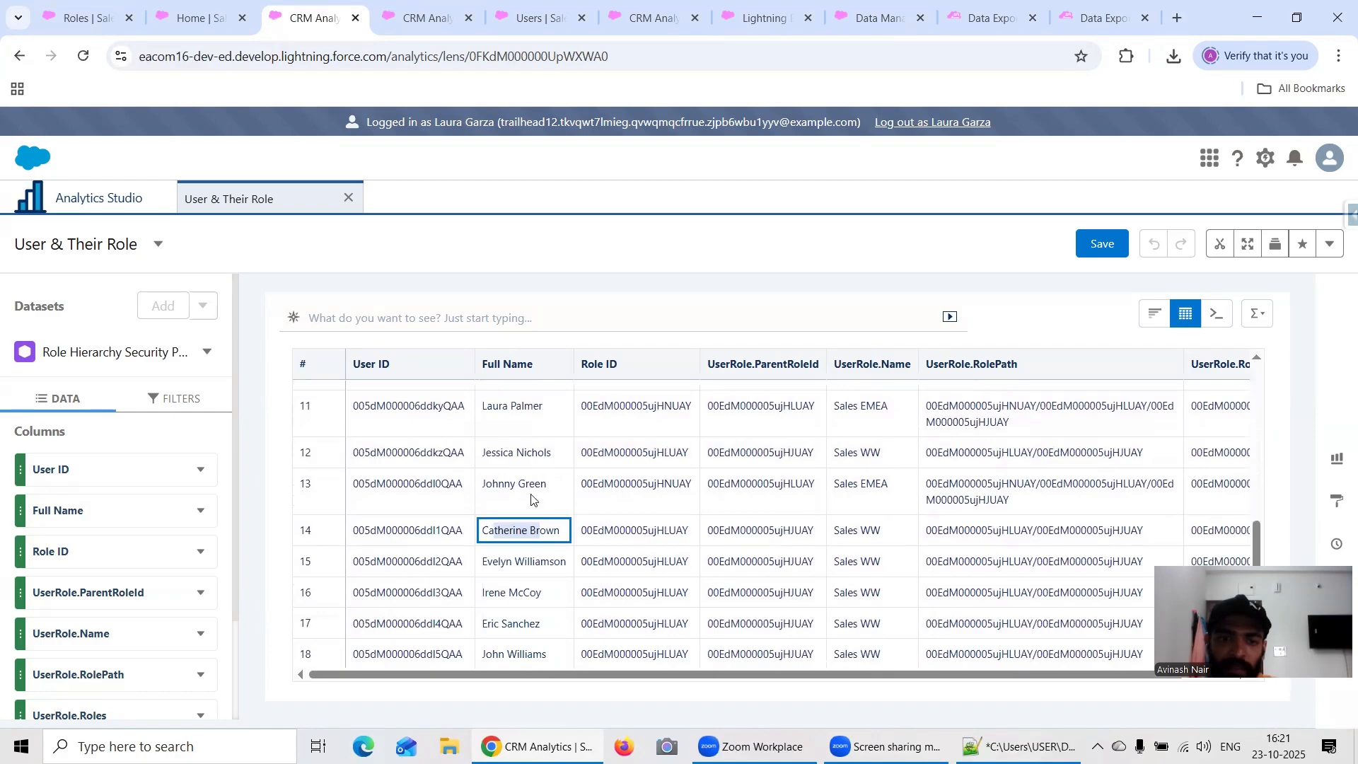
drag(494, 453, 532, 453)
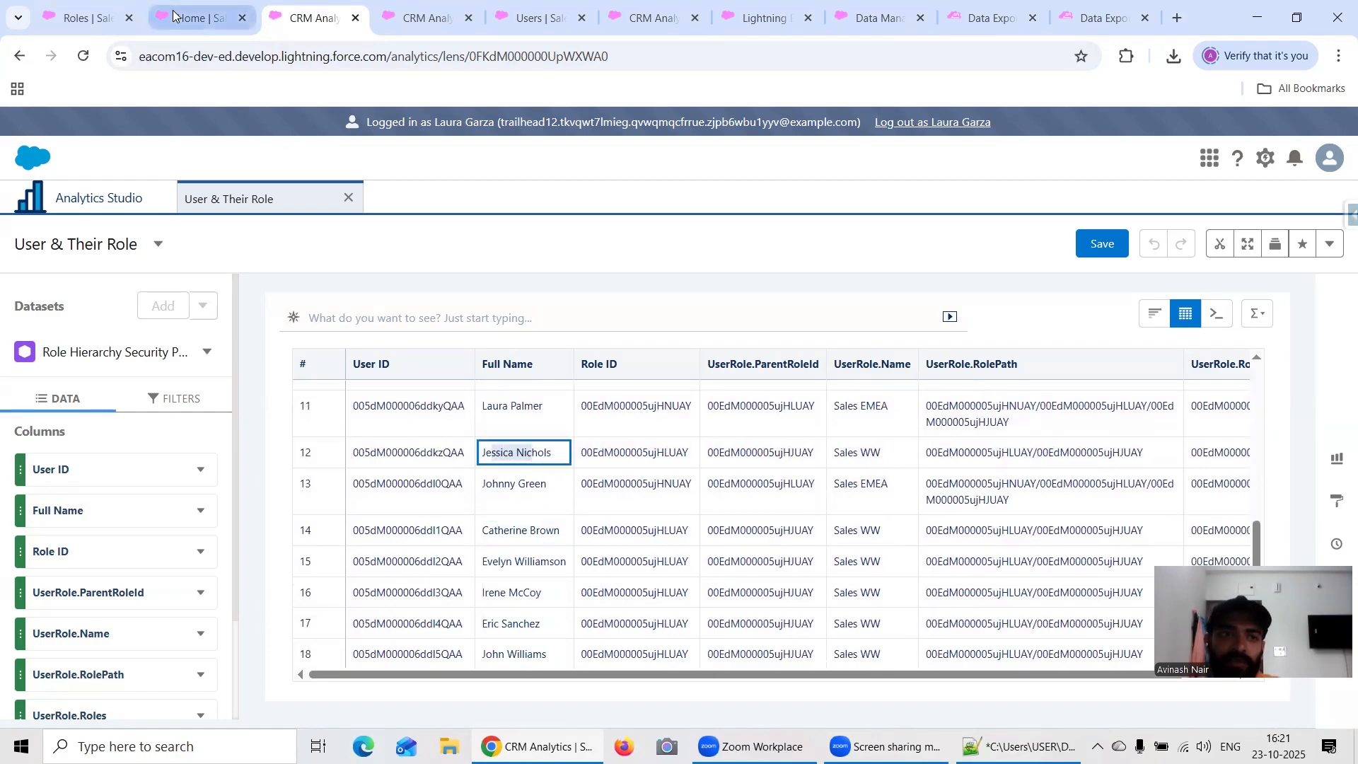
Step: Go back to the Roles setup page, display the organization's role hierarchy and close the Go Mobile prompt
click(195, 24)
click(82, 18)
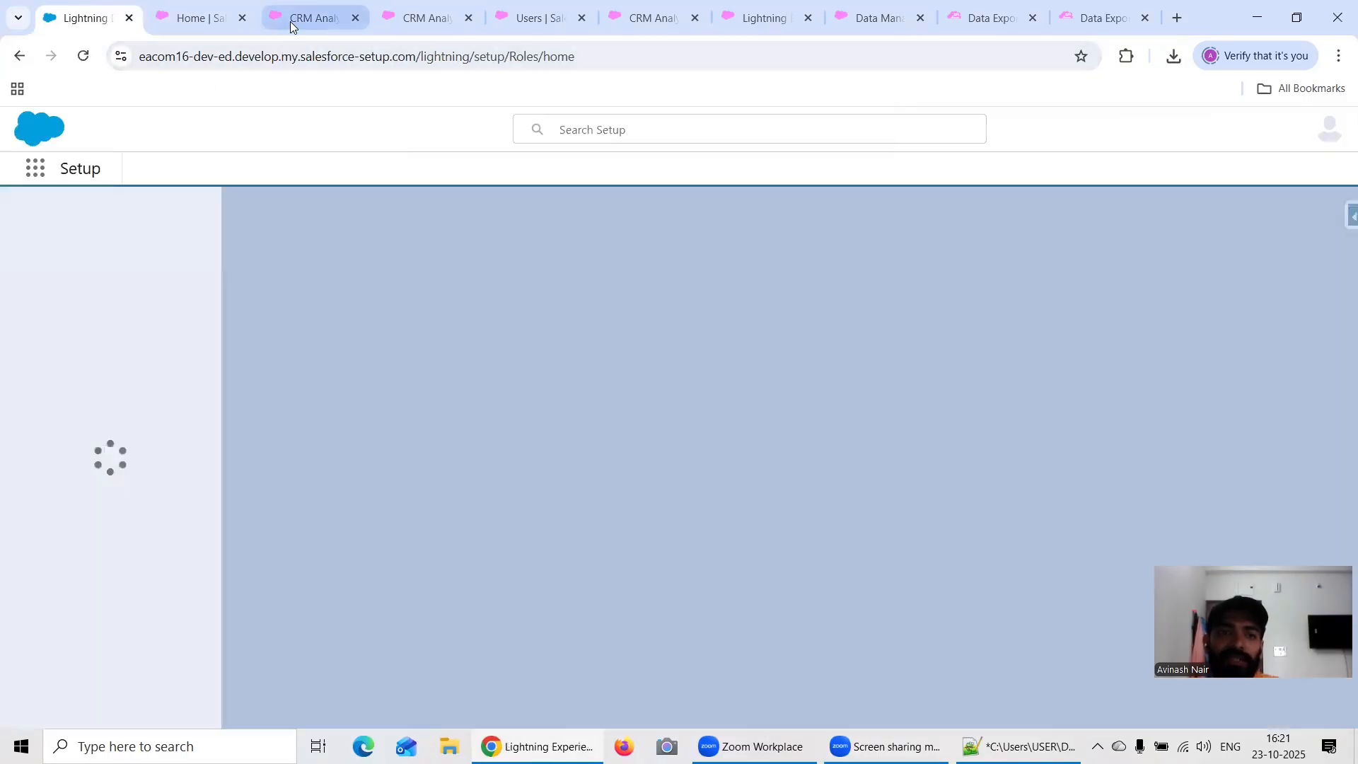
click(291, 26)
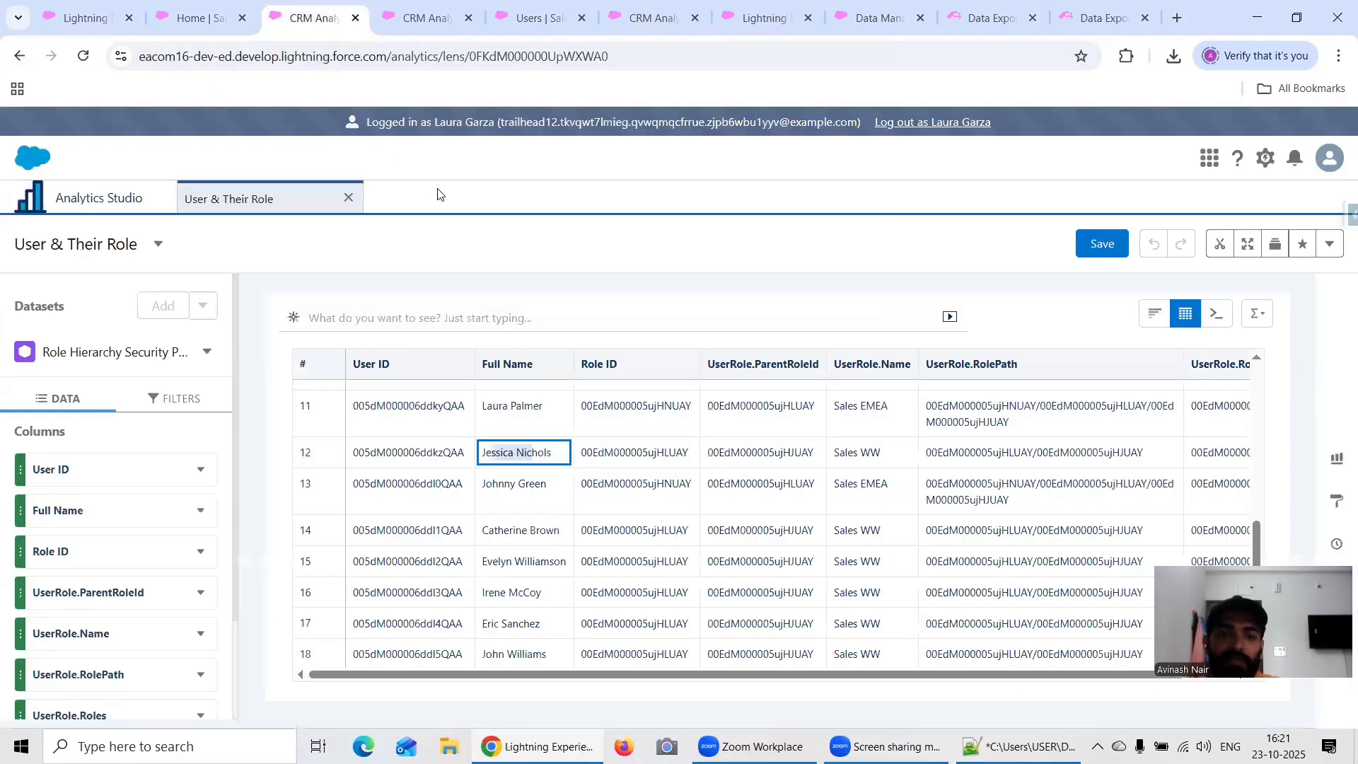
click(89, 18)
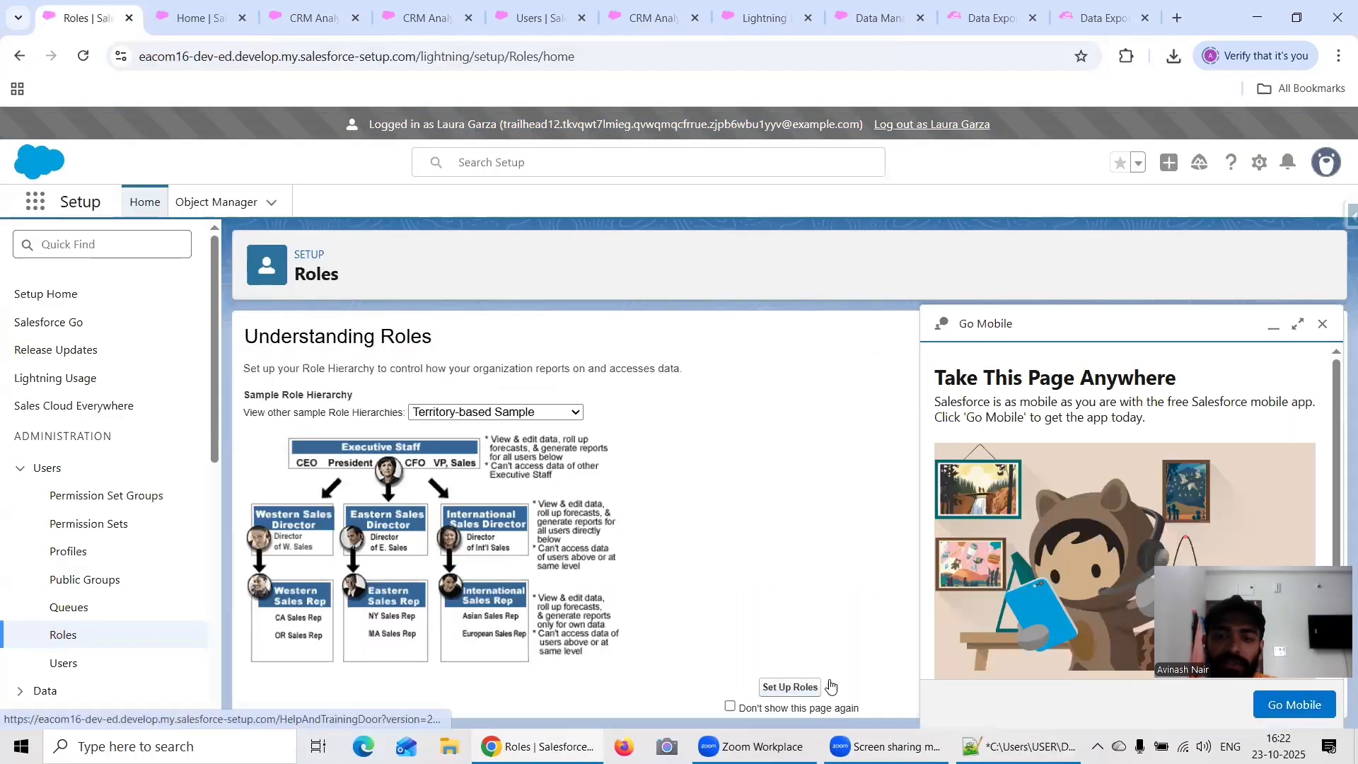
click(827, 684)
click(1322, 323)
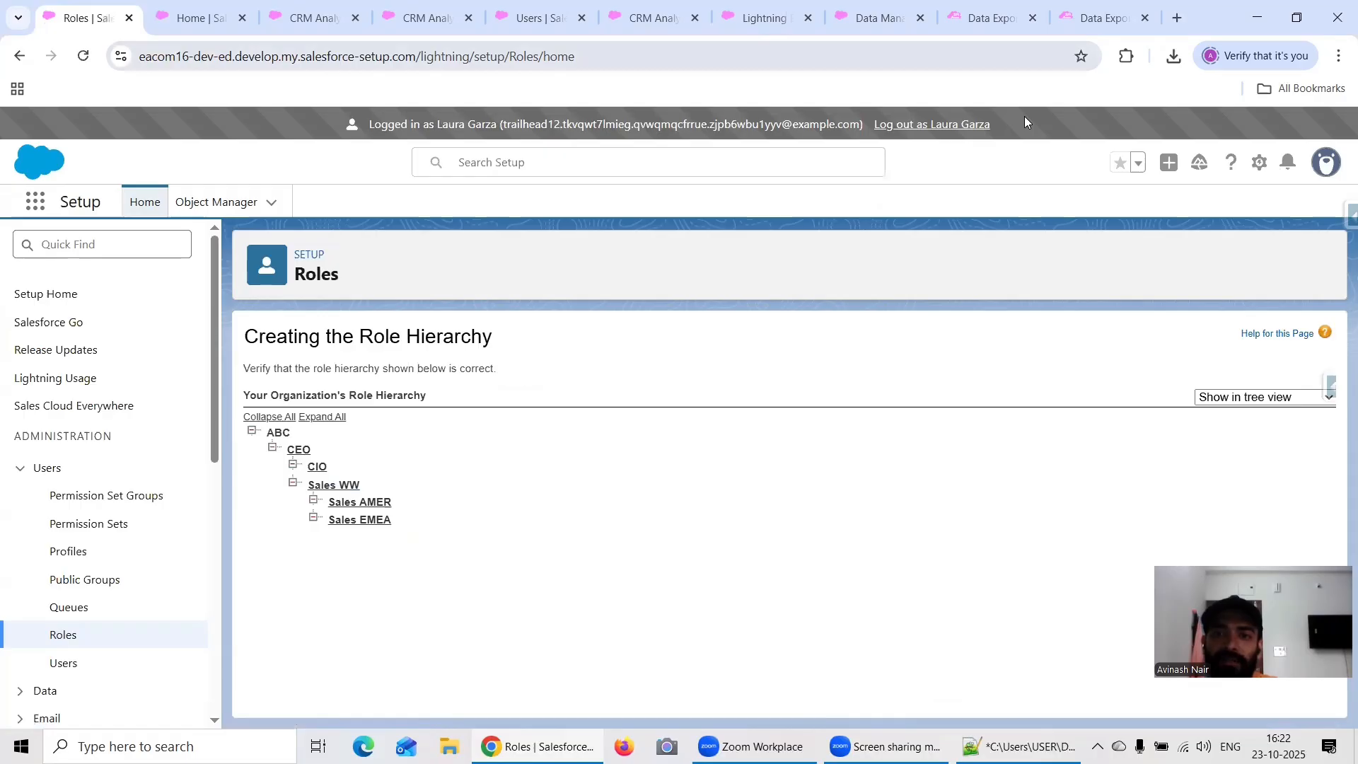
Step: Compare the users' roles in the exported User query and the User & Their Role lens with the organization's role hierarchy
click(986, 14)
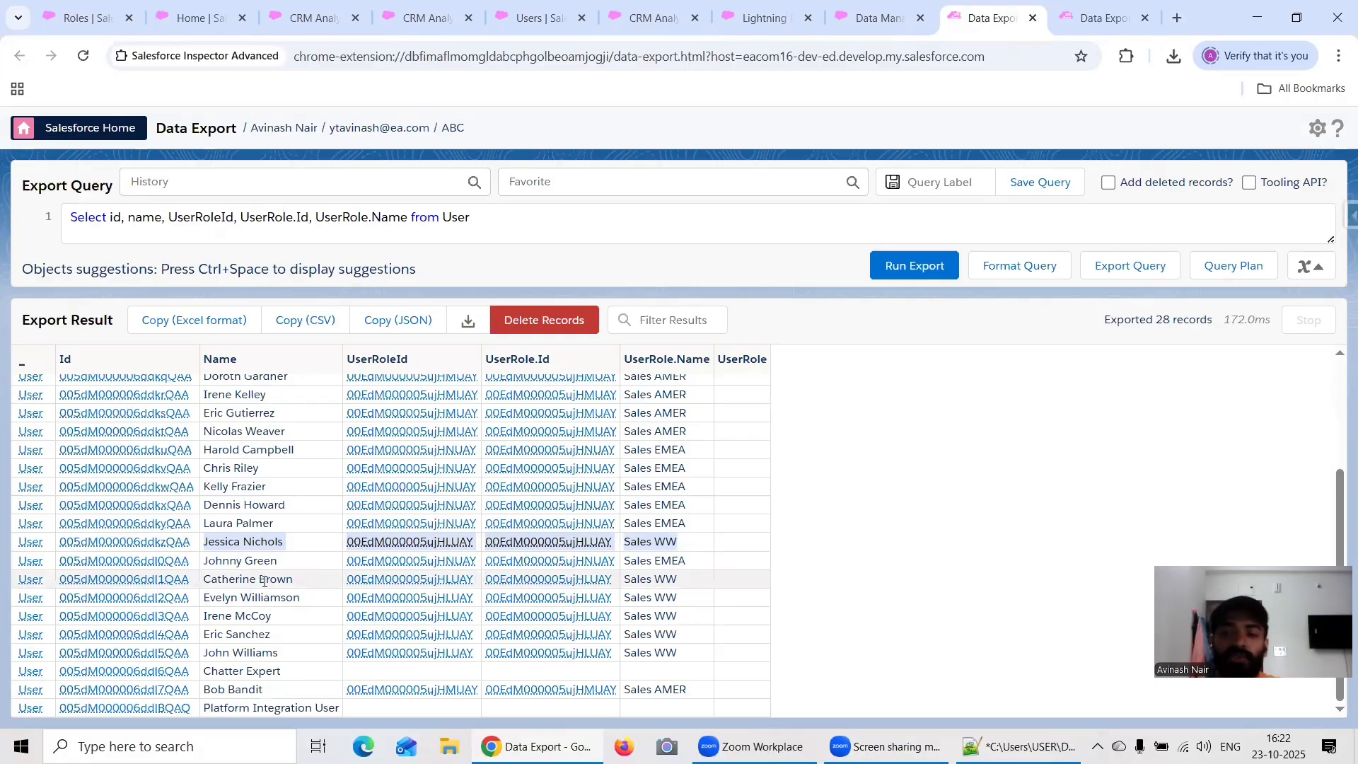
scroll(693, 511, up, 2)
scroll(658, 467, down, 1)
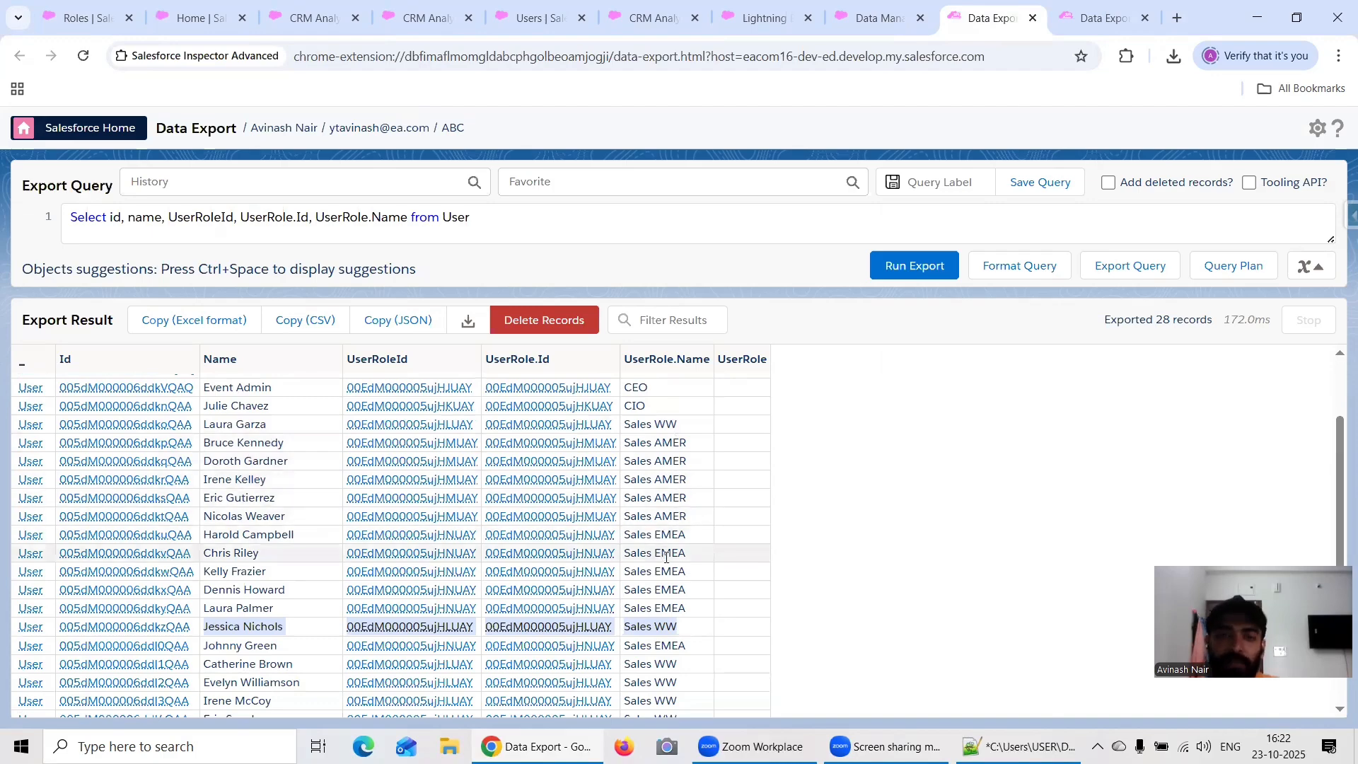
click(308, 16)
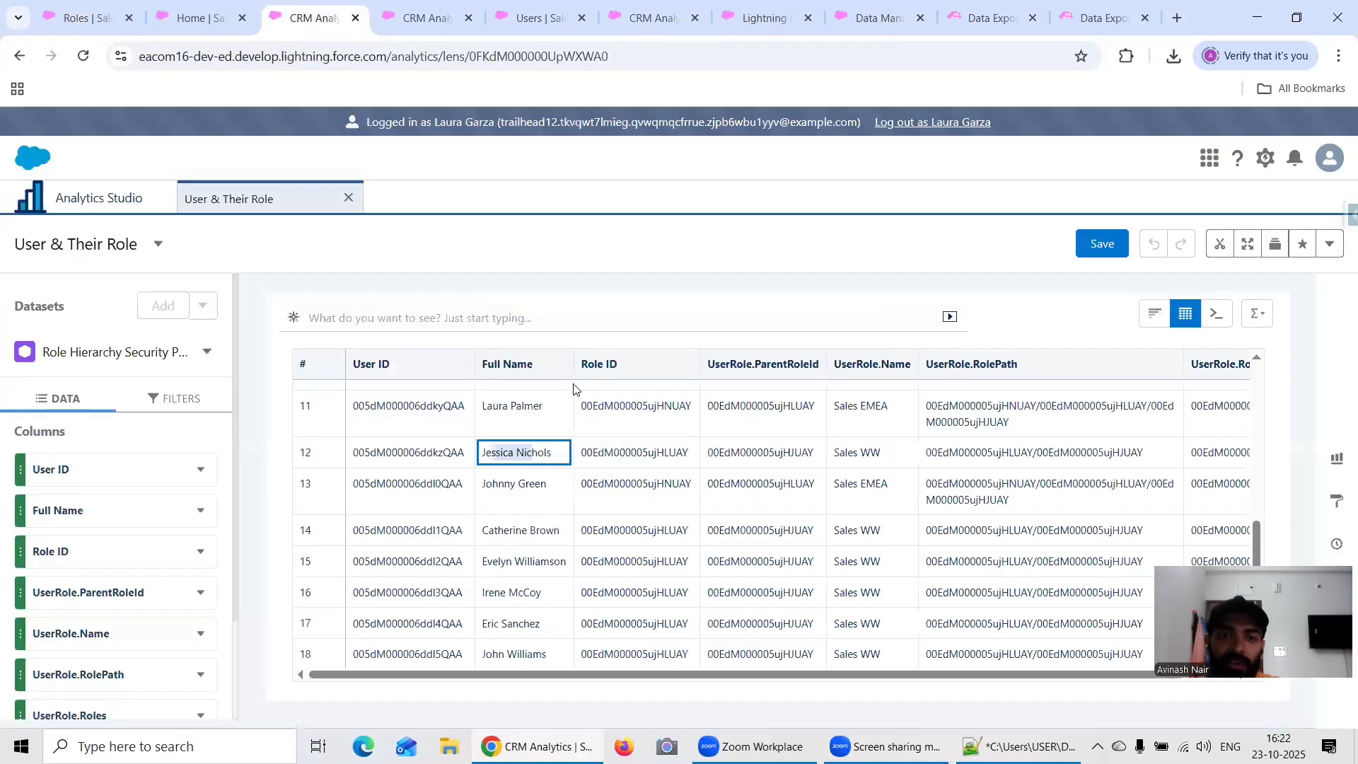
scroll(575, 462, up, 5)
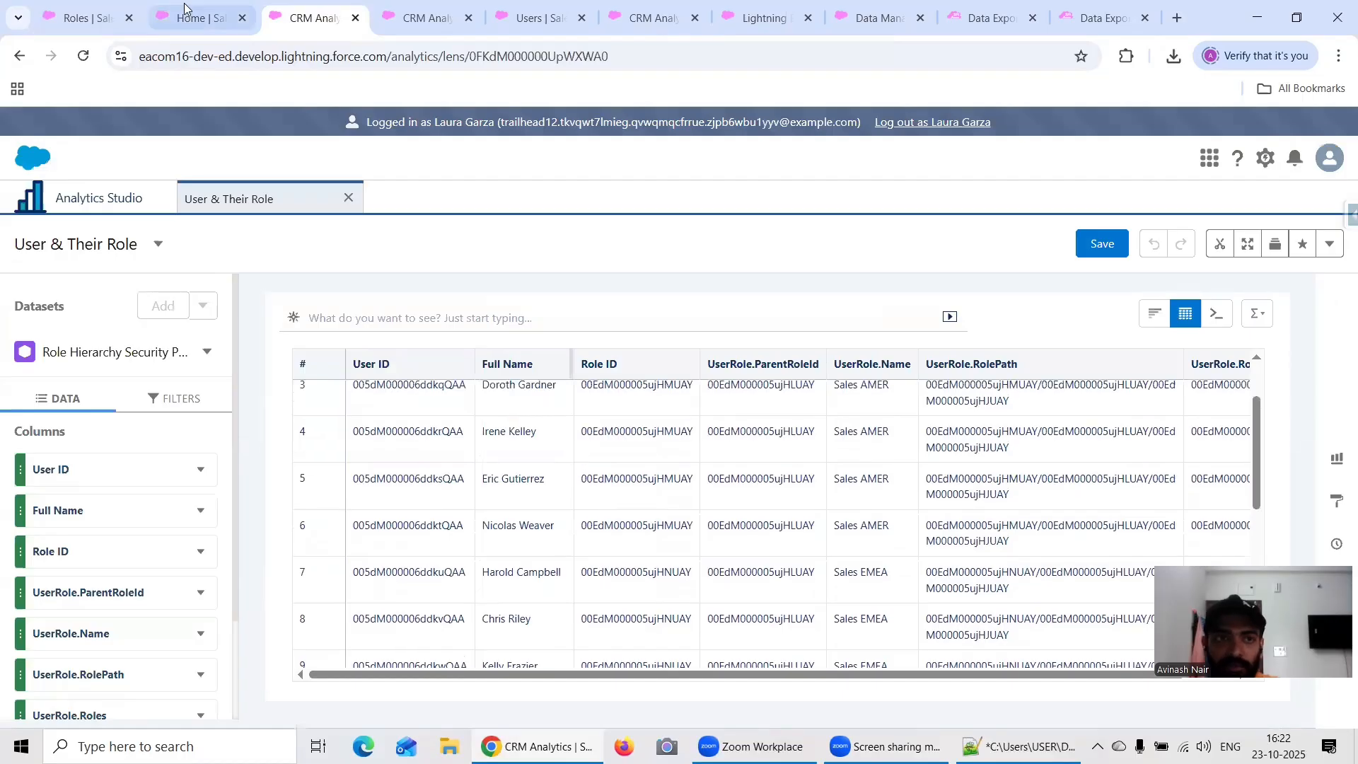
click(65, 16)
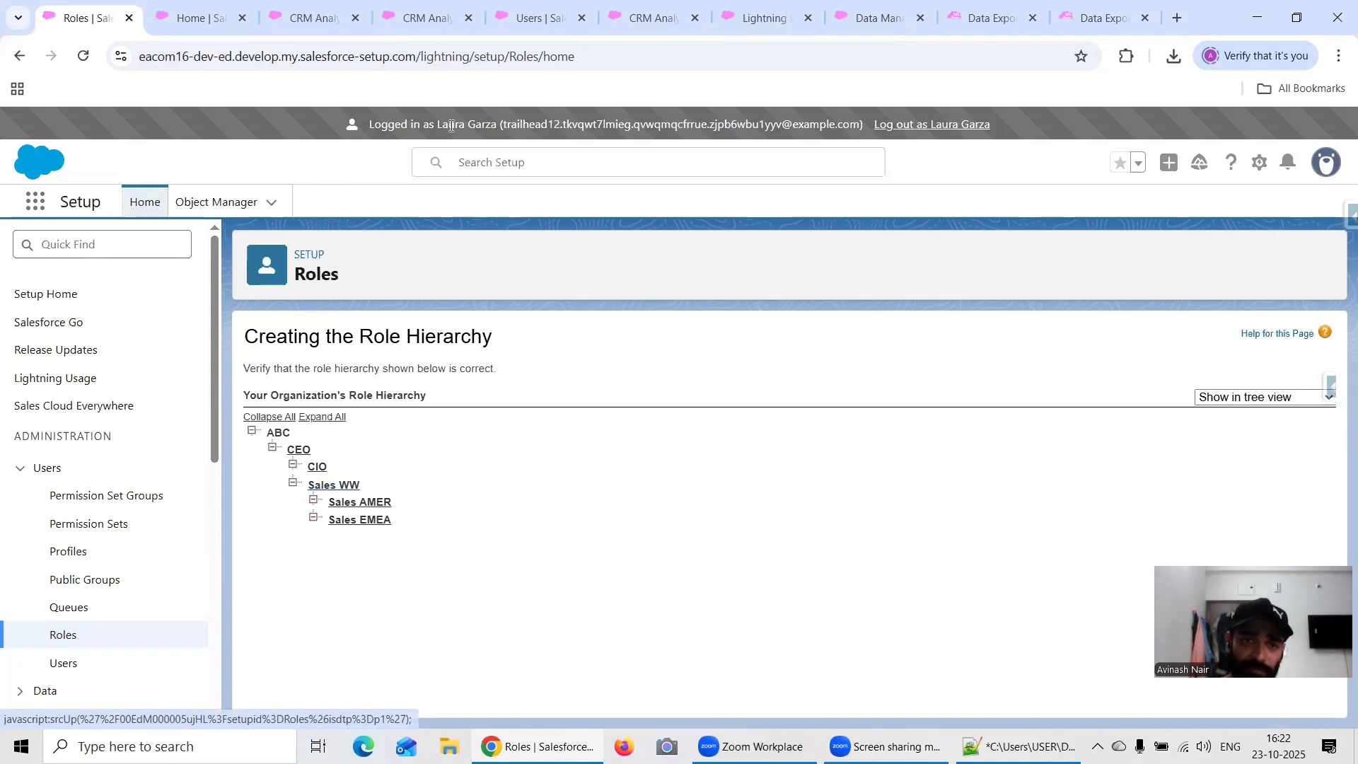
click(309, 19)
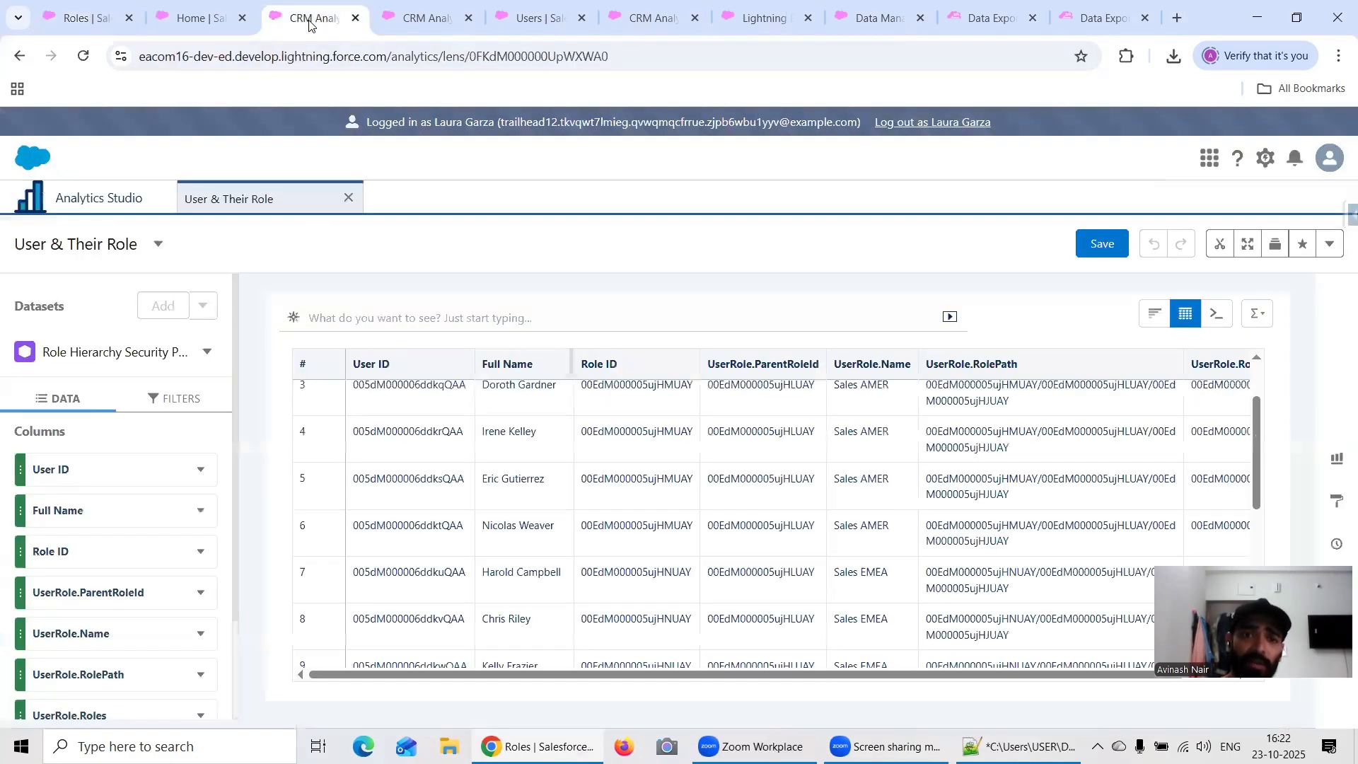
Step: Log out of the Sales WW user's session, closing its Home page and reloading the Roles setup page
click(940, 124)
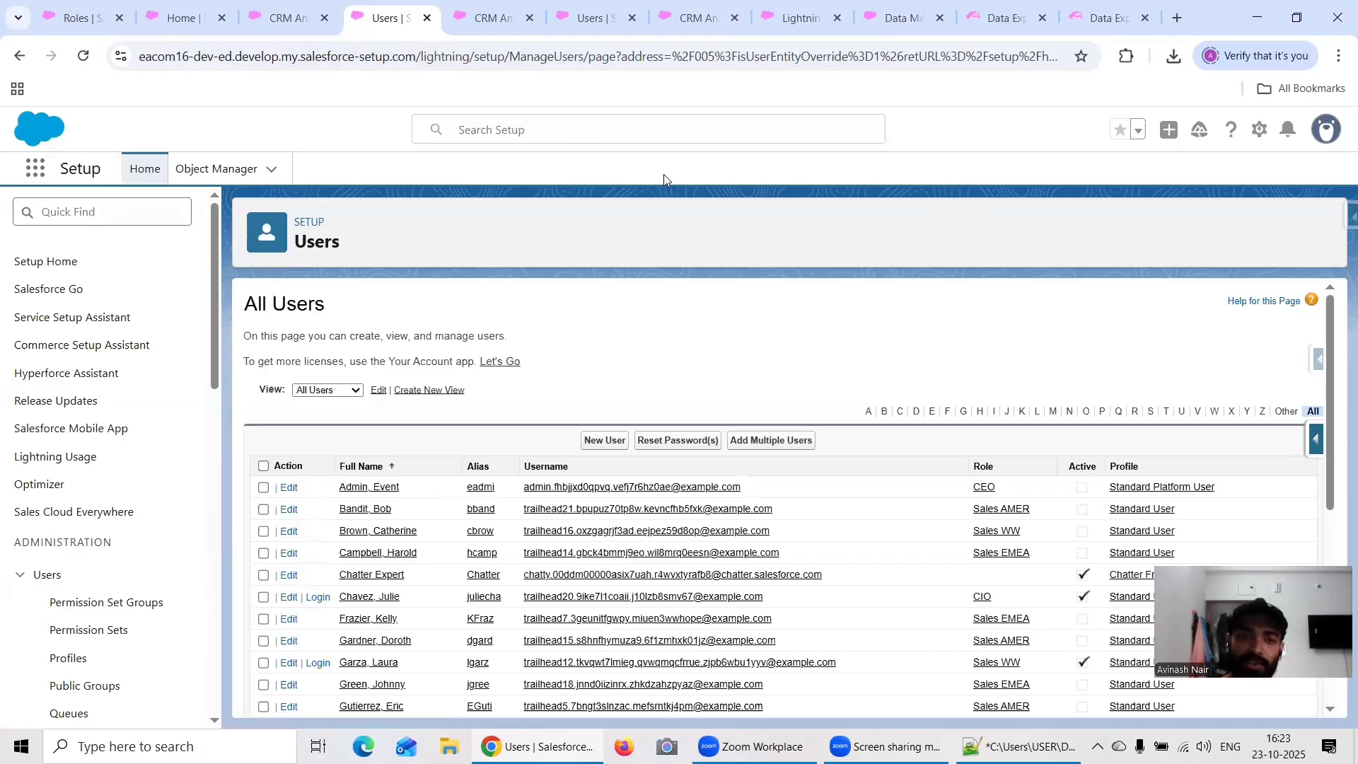
click(263, 20)
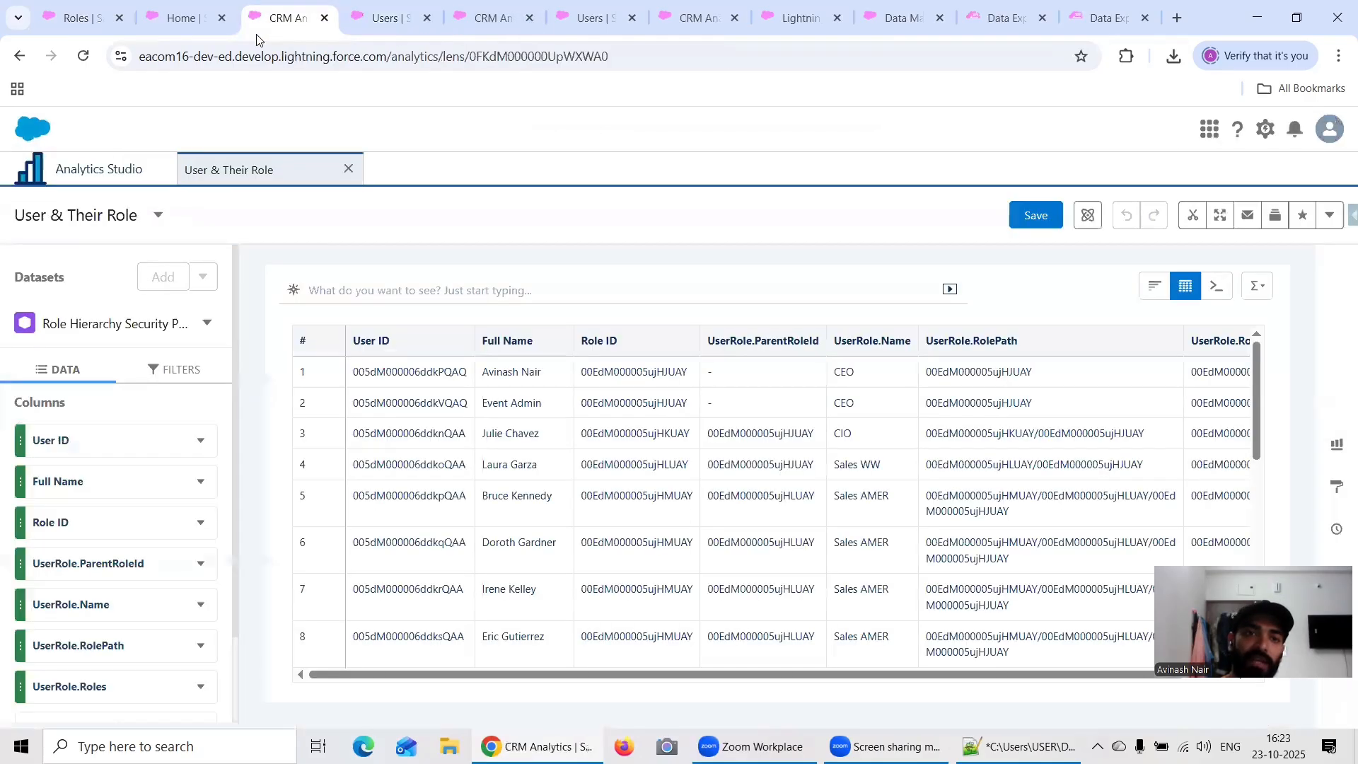
click(193, 19)
click(221, 18)
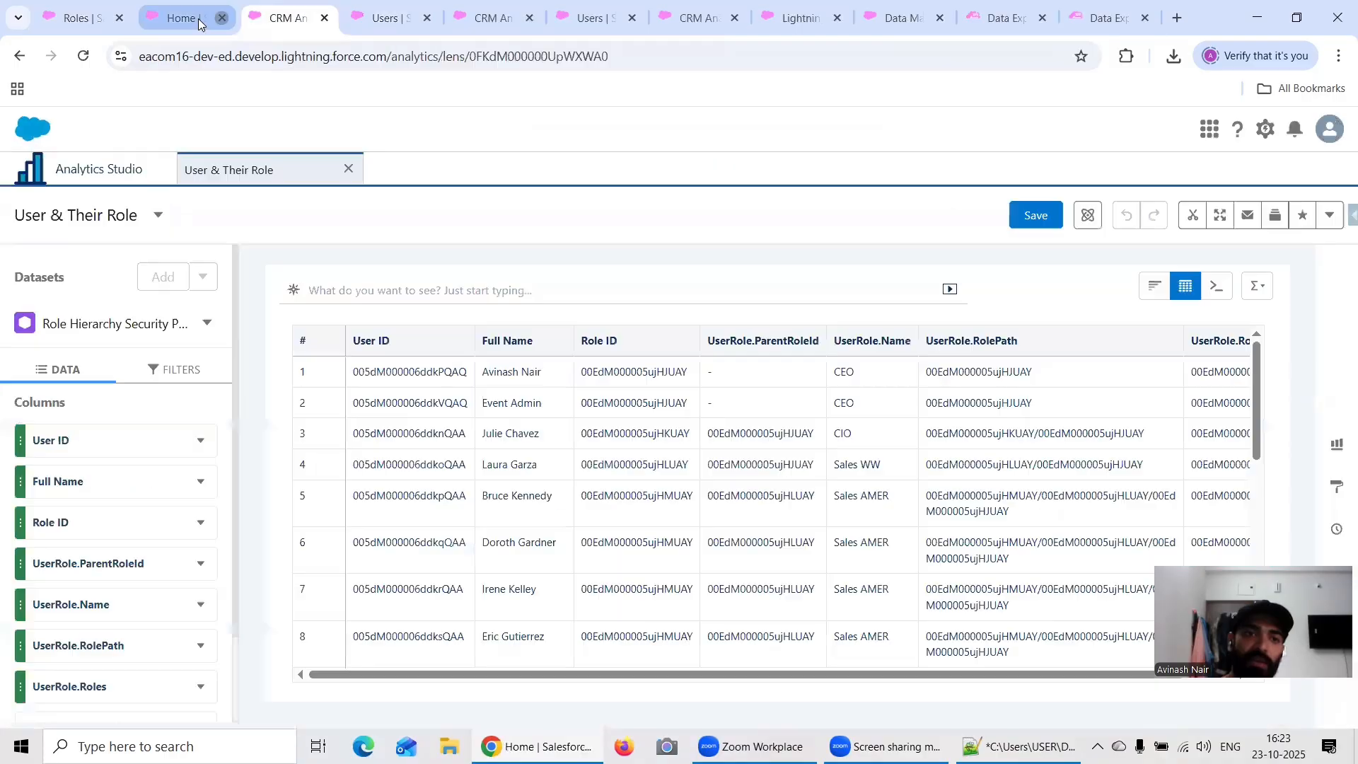
click(77, 16)
click(83, 56)
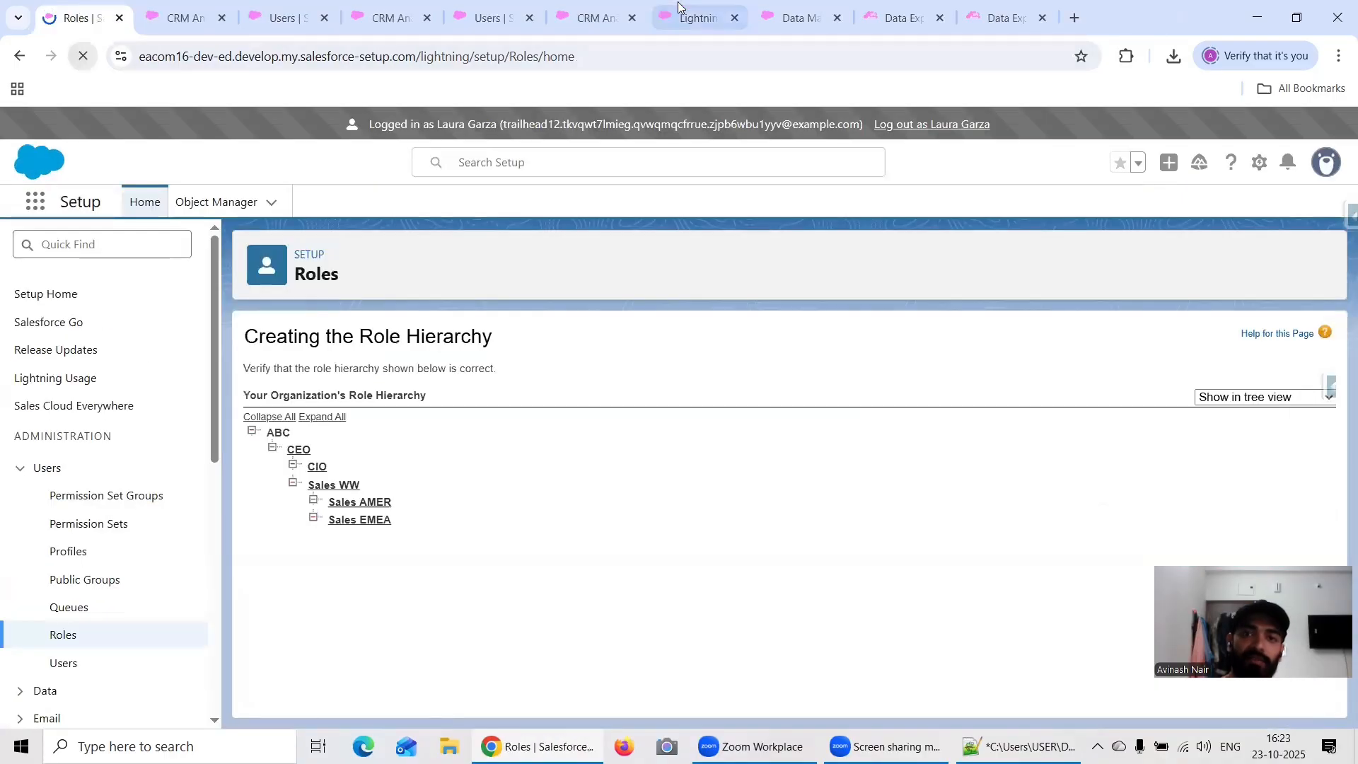
Step: Close the leftover Data Manager, Jobs Monitor and duplicate Users pages
click(987, 17)
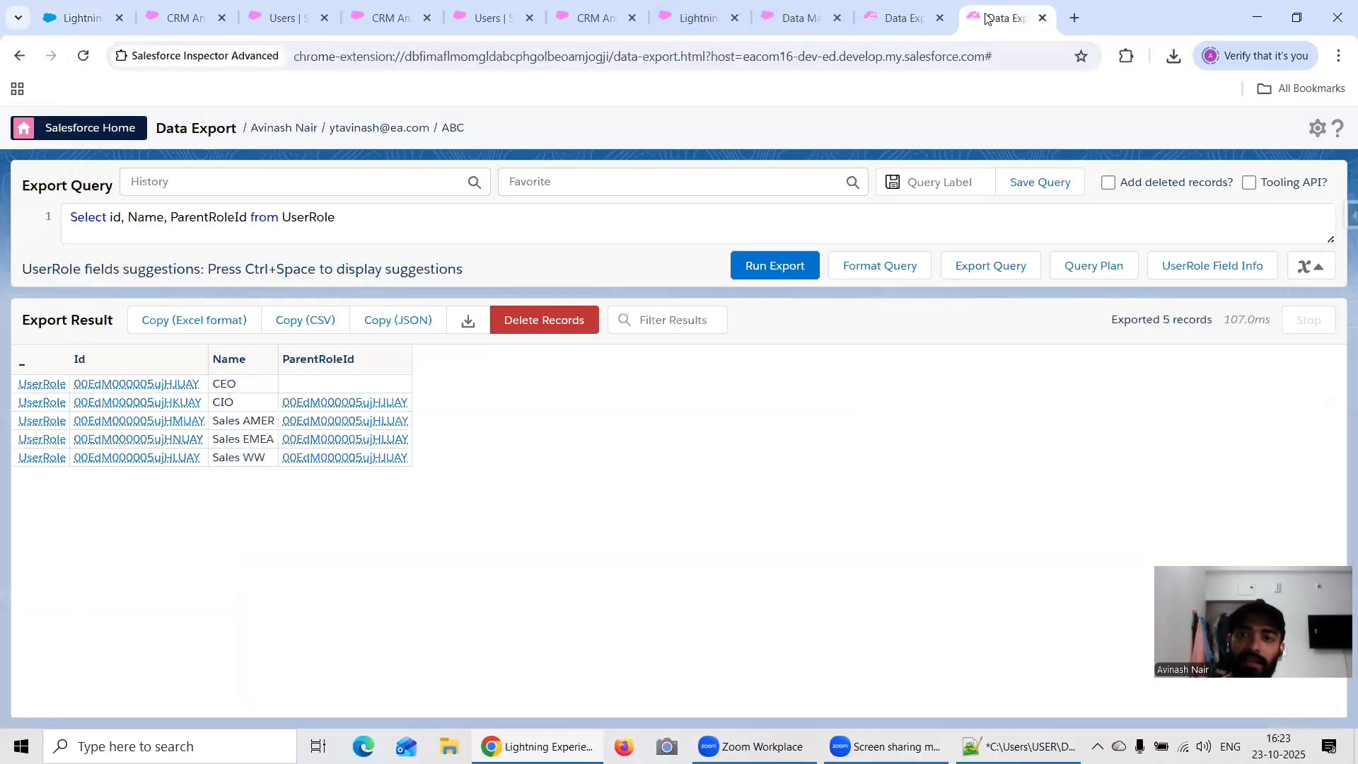
click(896, 22)
click(803, 26)
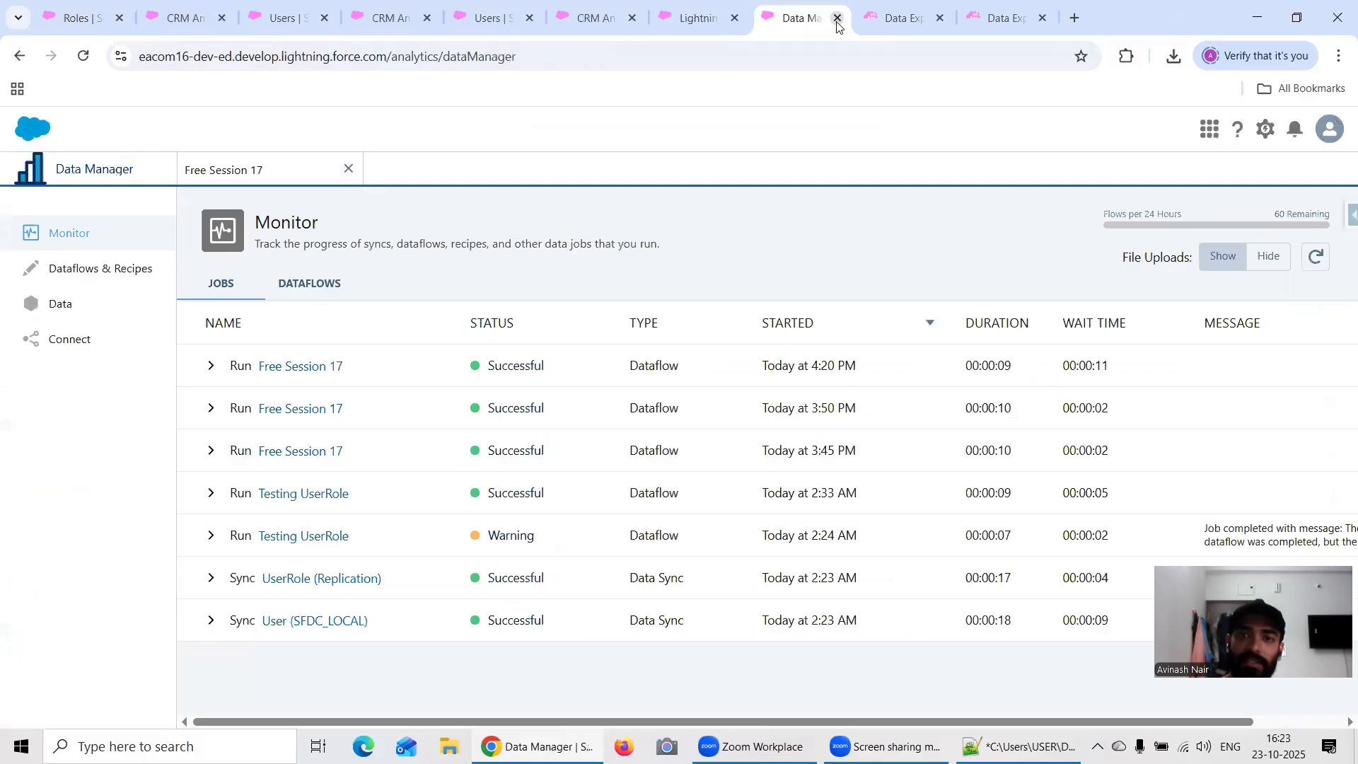
key(ctrl+Tab)
click(680, 21)
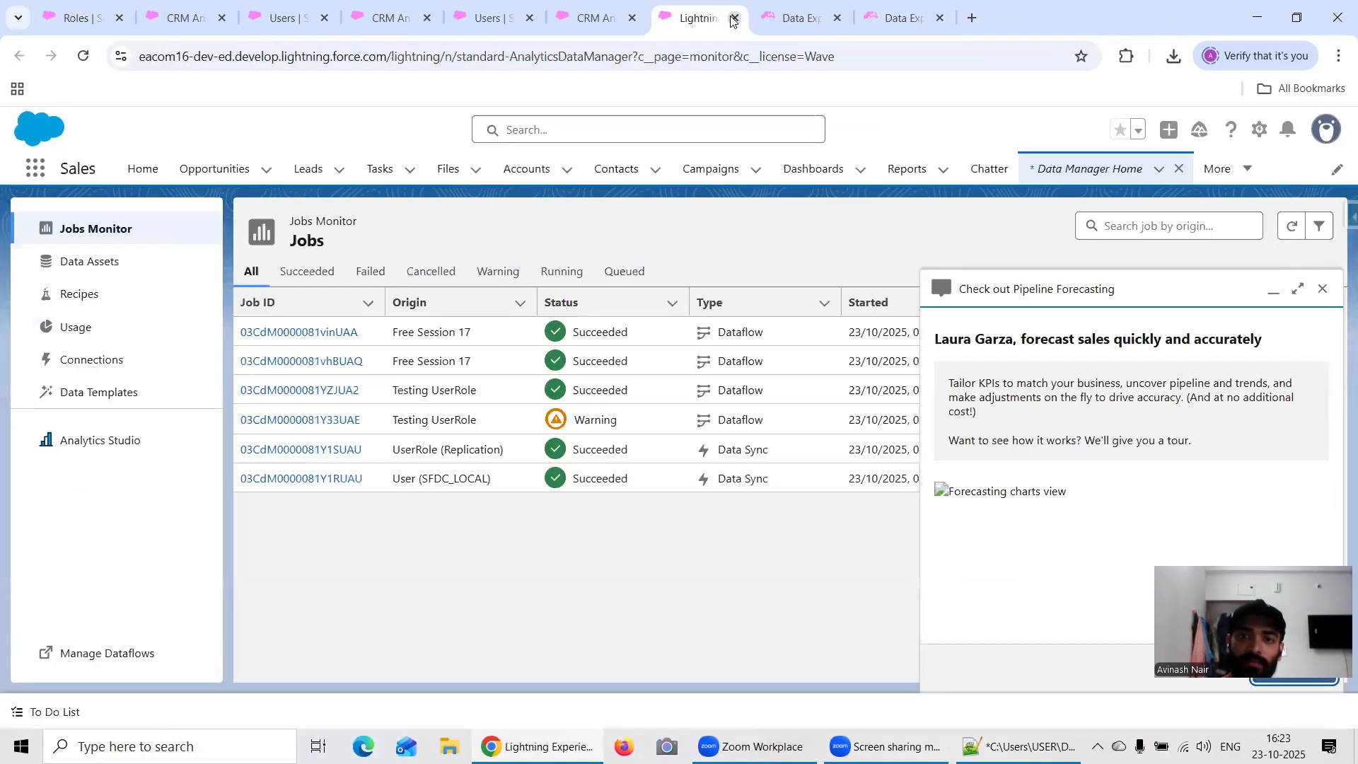
click(734, 18)
click(538, 14)
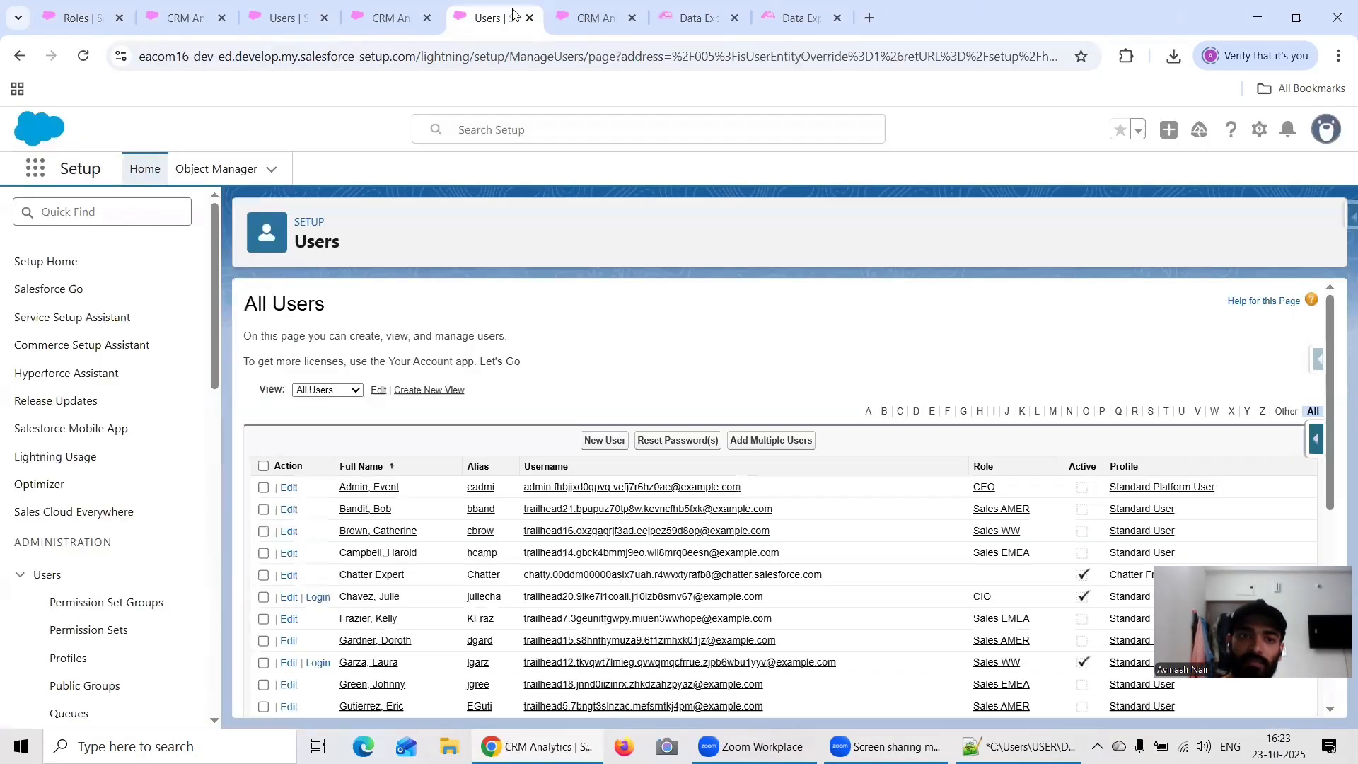
click(585, 21)
Step: Go from Analytics Studio to the Data Manager that manages dataflows, closing the intermediate Lightning Experience page
click(388, 9)
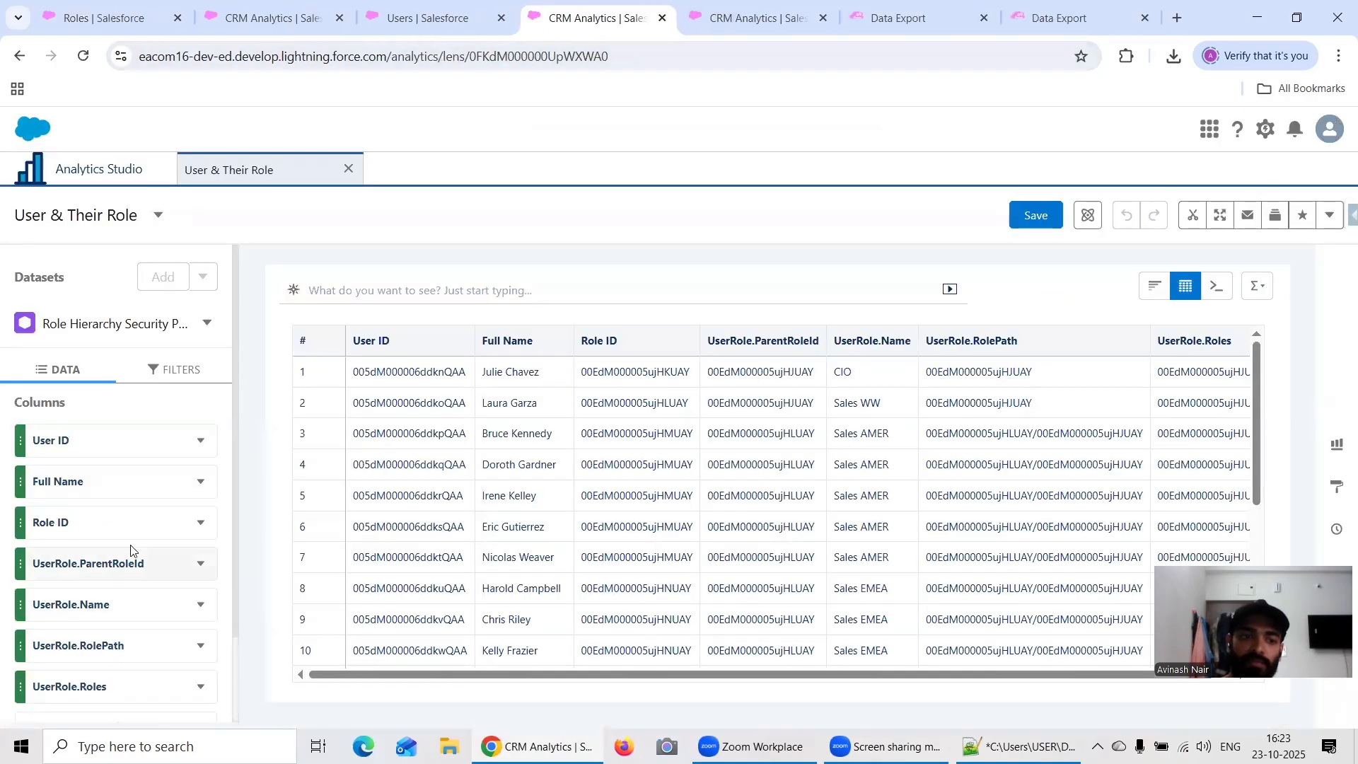
scroll(131, 357, down, 3)
click(99, 176)
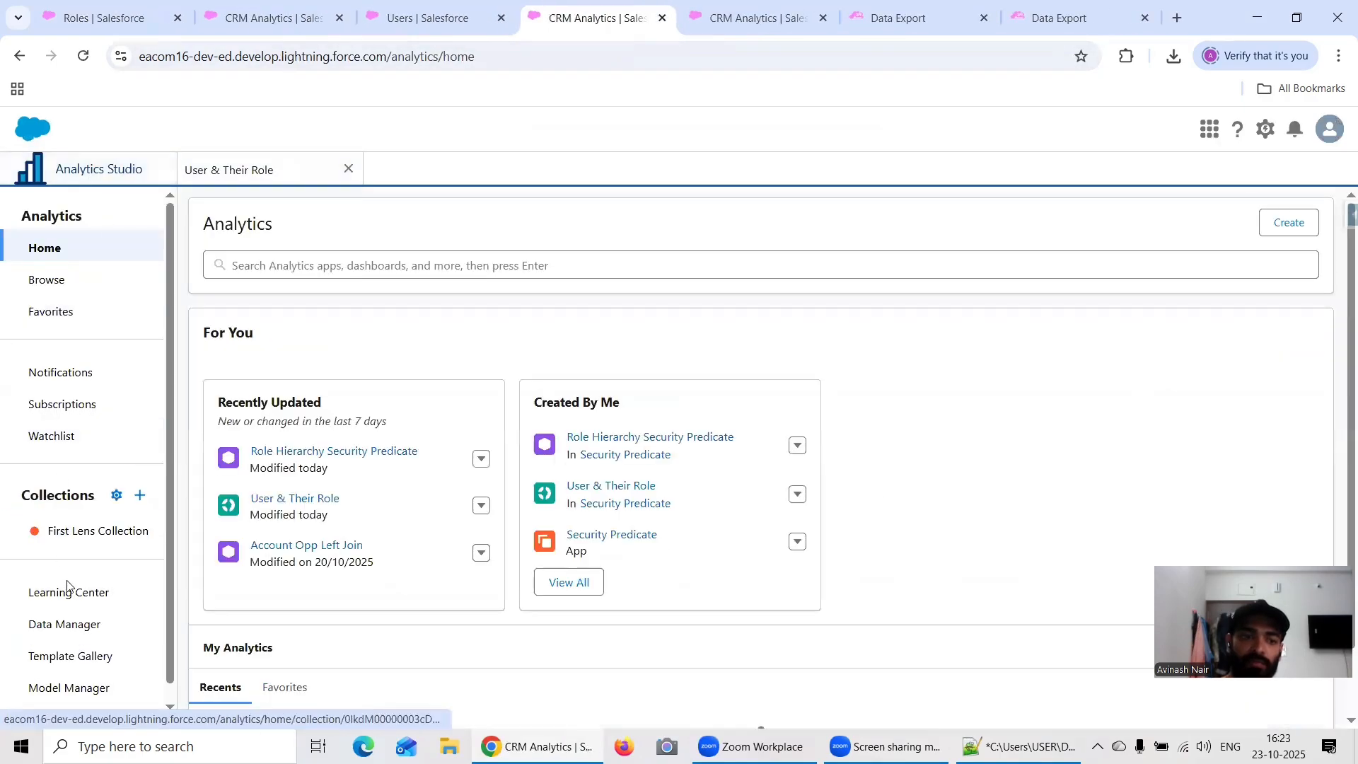
click(74, 622)
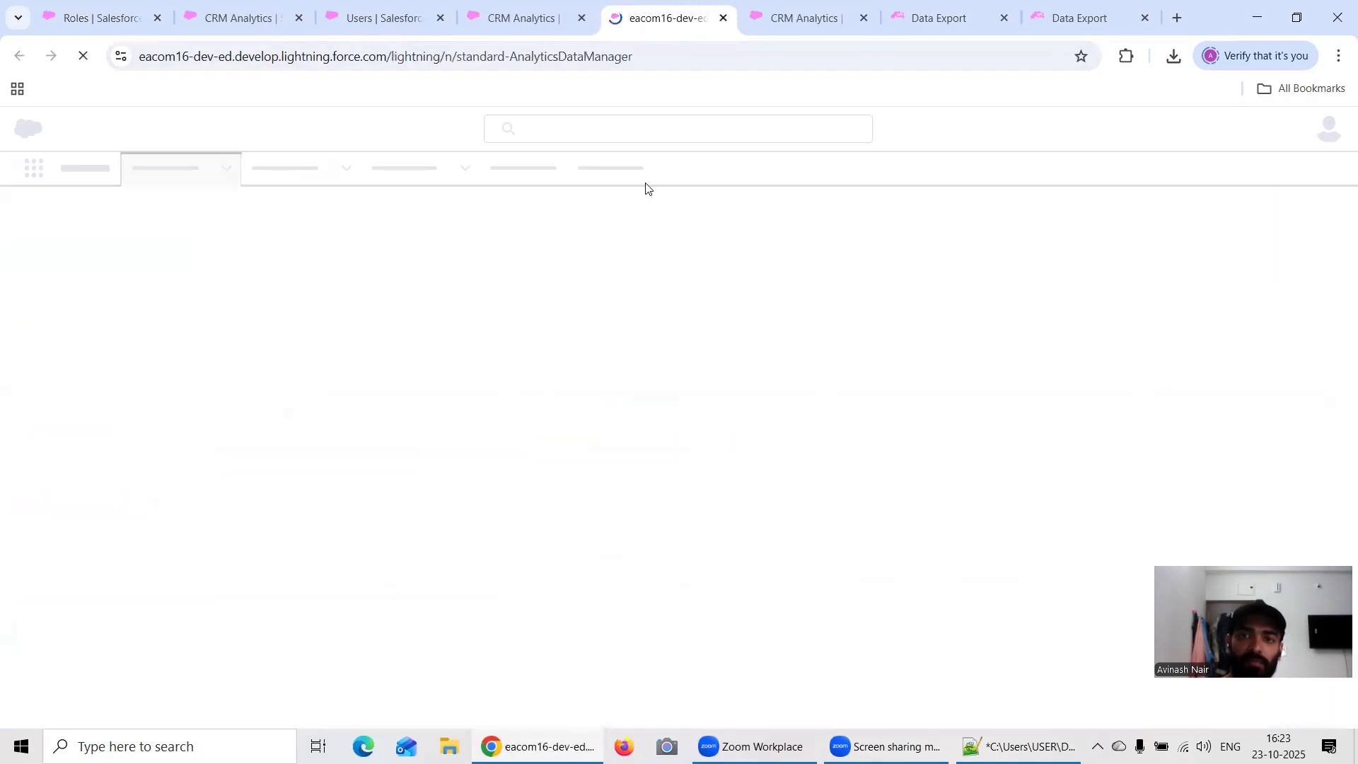
click(779, 20)
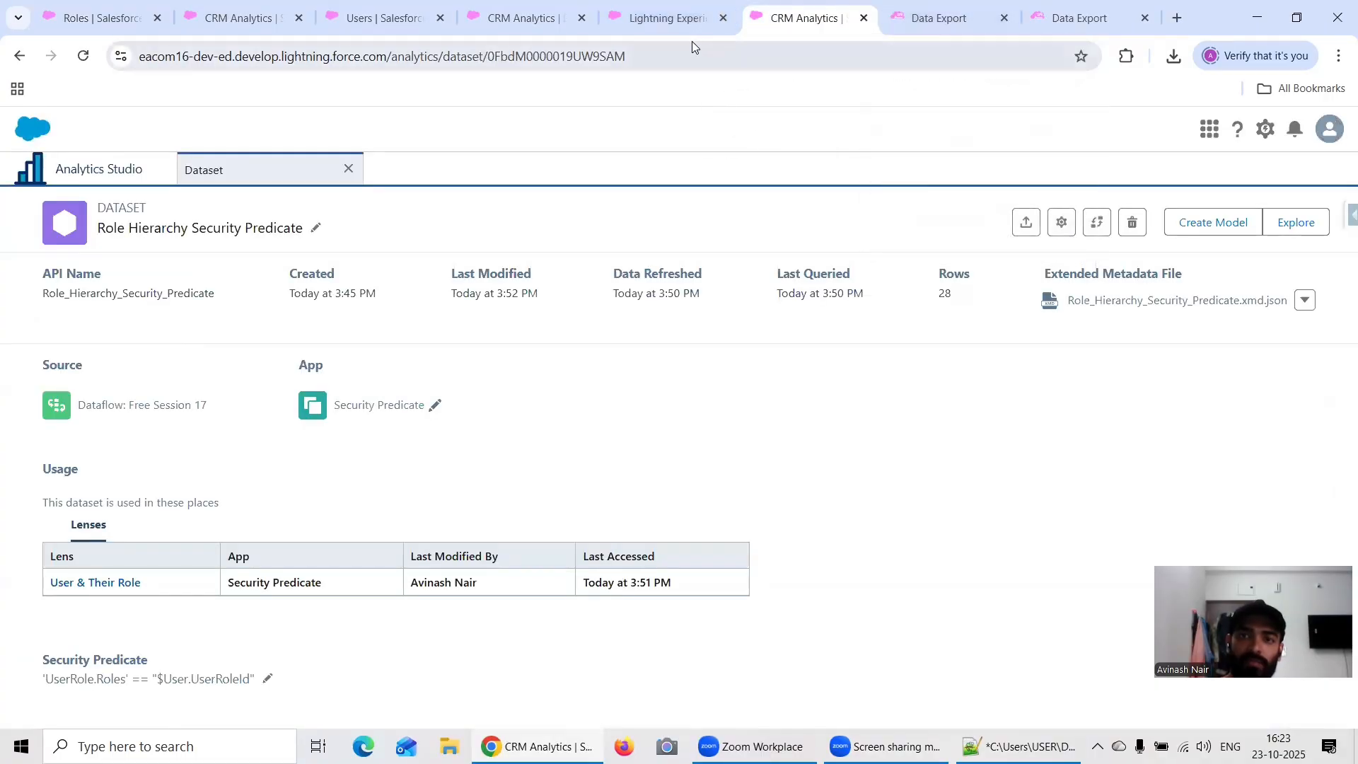
click(672, 21)
click(113, 649)
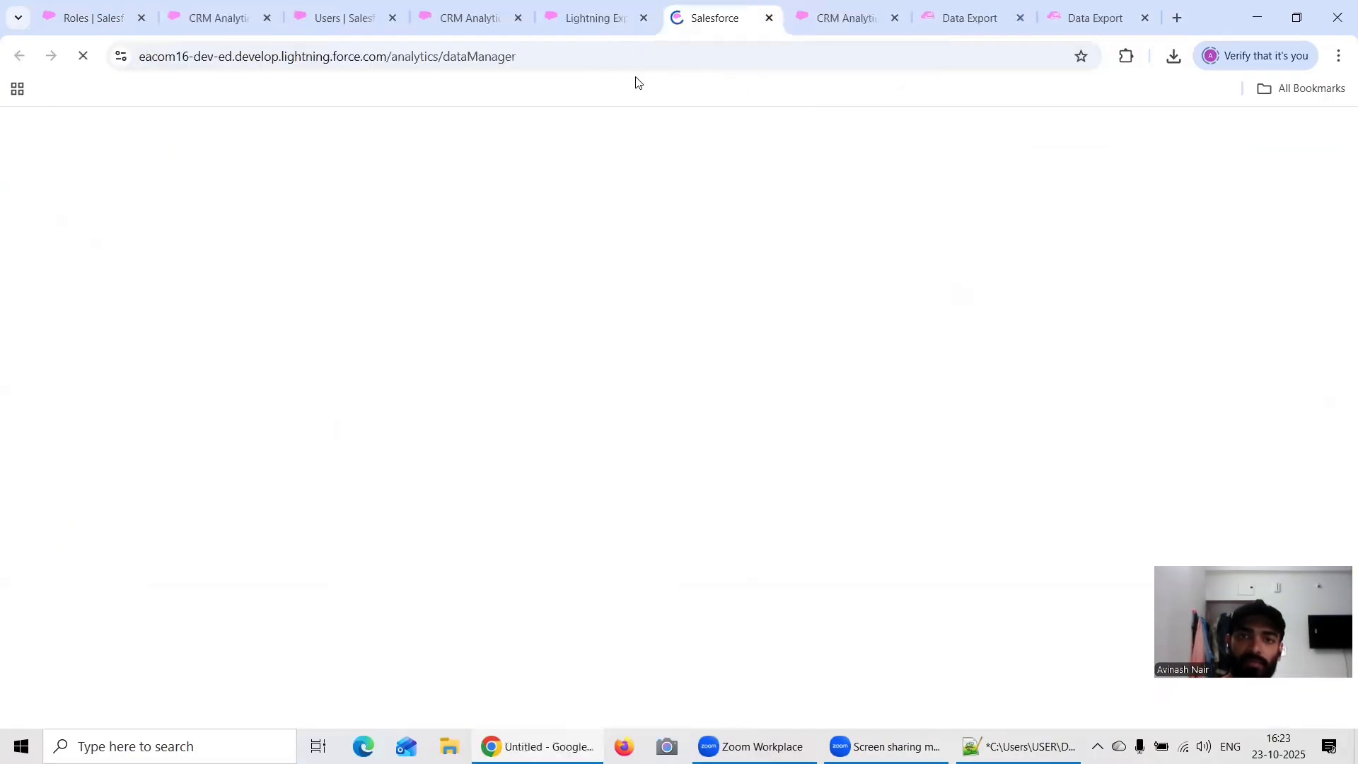
click(642, 18)
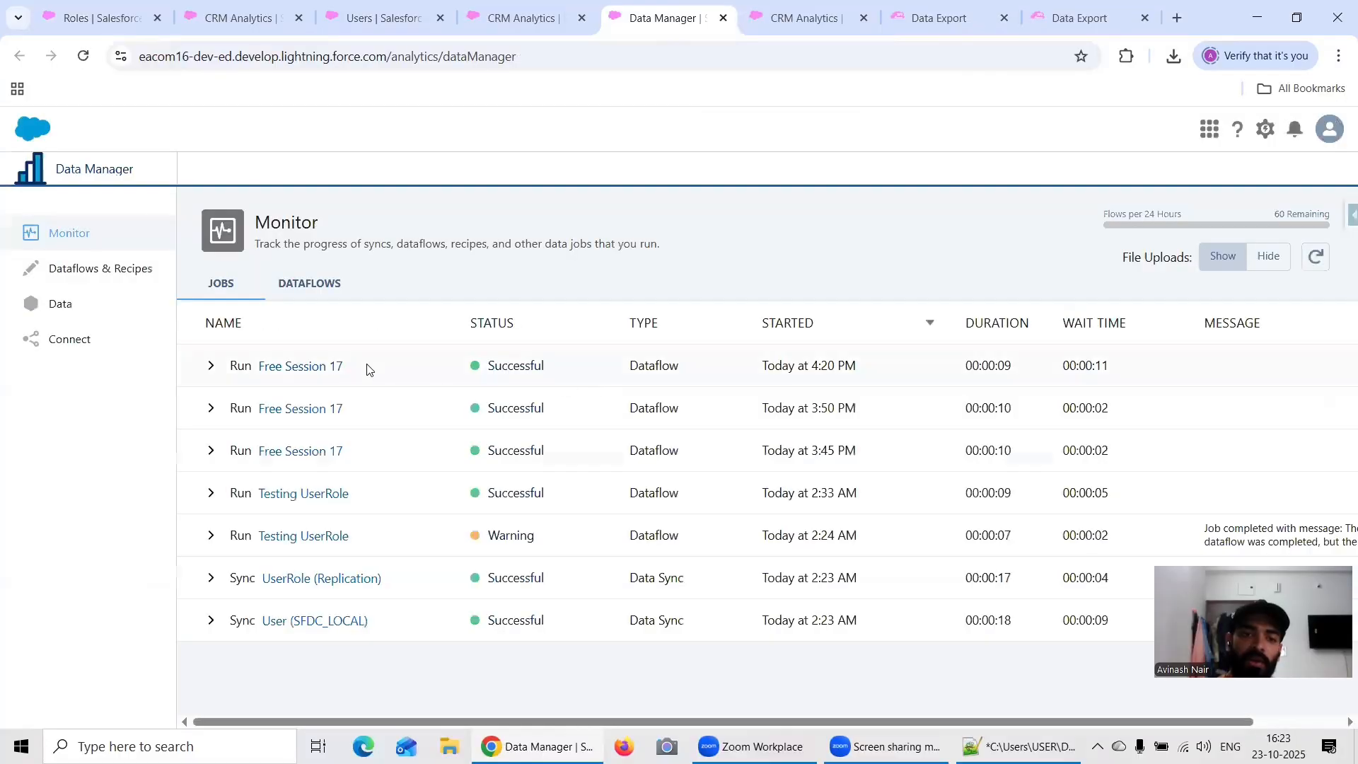
Step: Open the Free Session 17 dataflow and start a new sfdcDigest node, entering "Oppo" in its node name
click(317, 367)
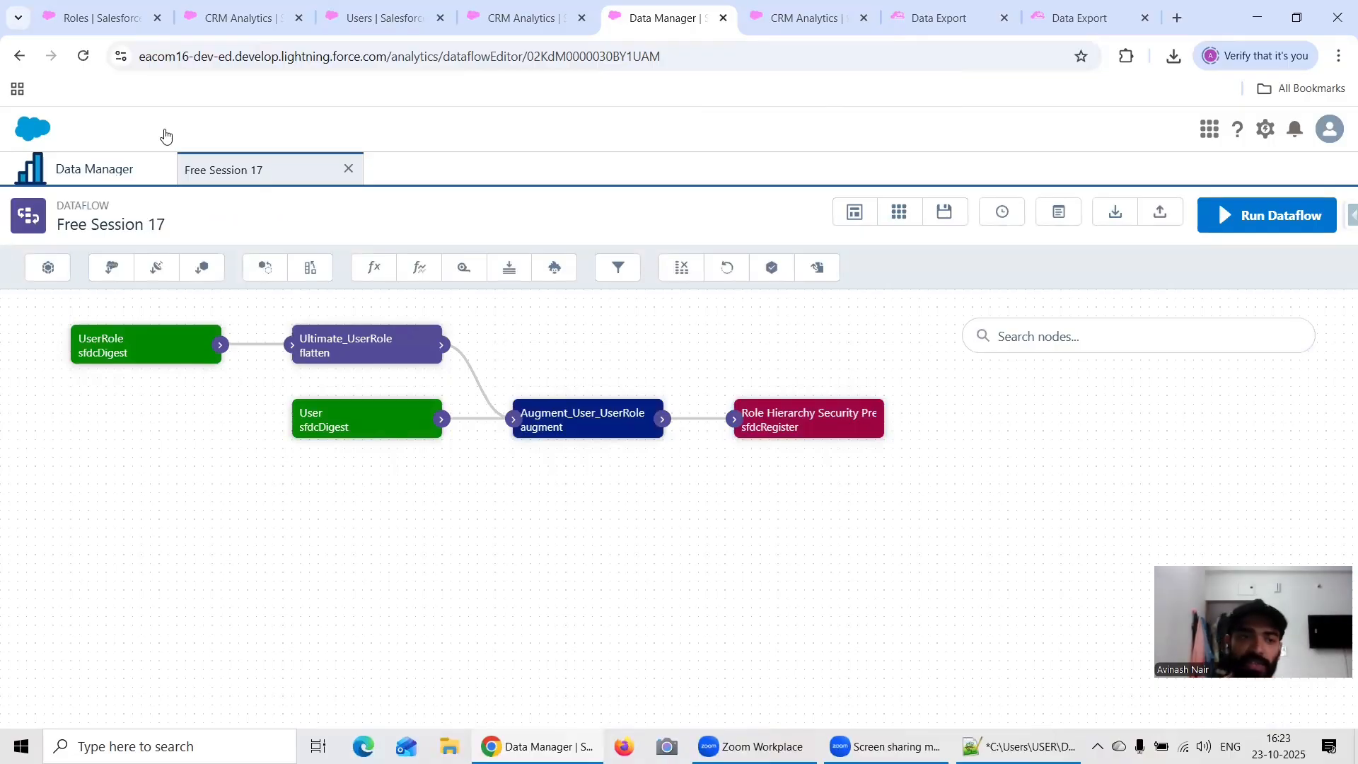
click(110, 269)
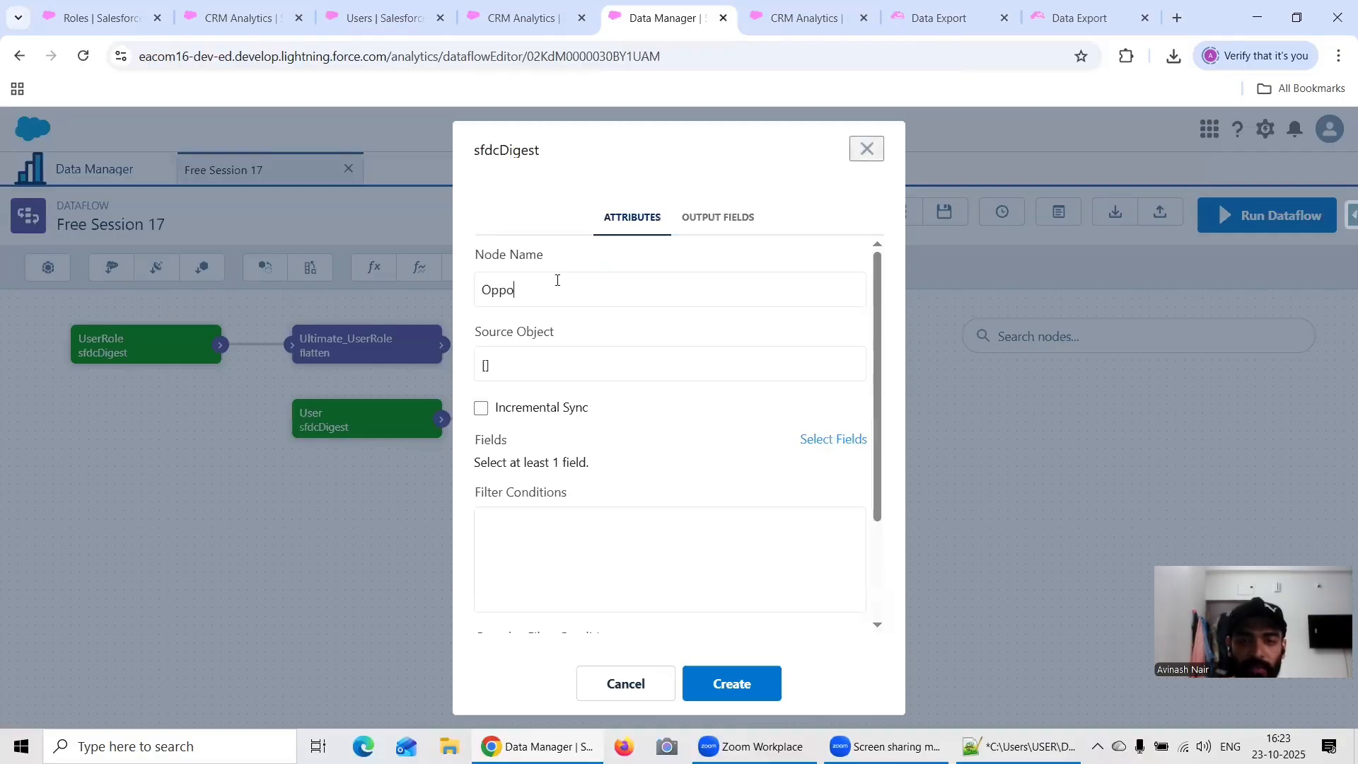
Step: Open a new Salesforce Inspector Advanced Data Export page from the Role Hierarchy Security Predicate dataset page
click(797, 19)
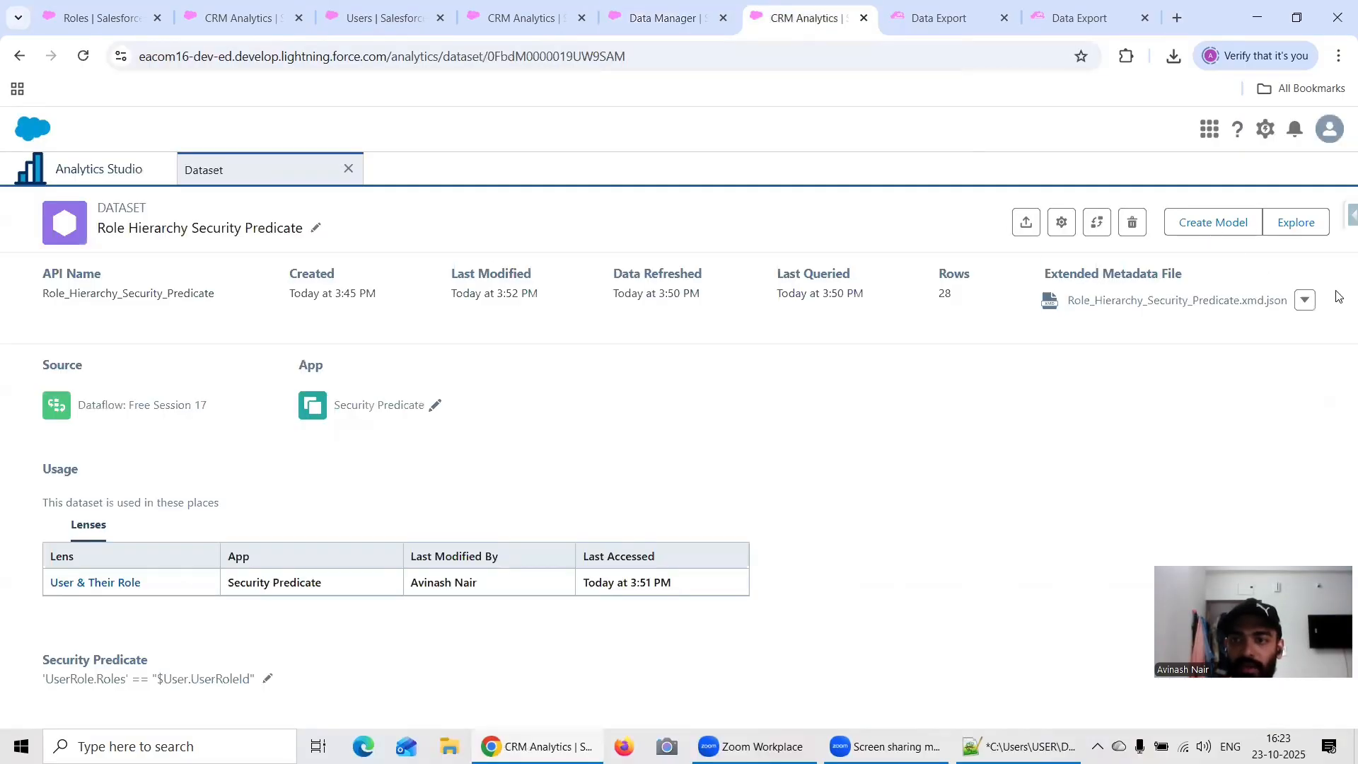
click(1348, 220)
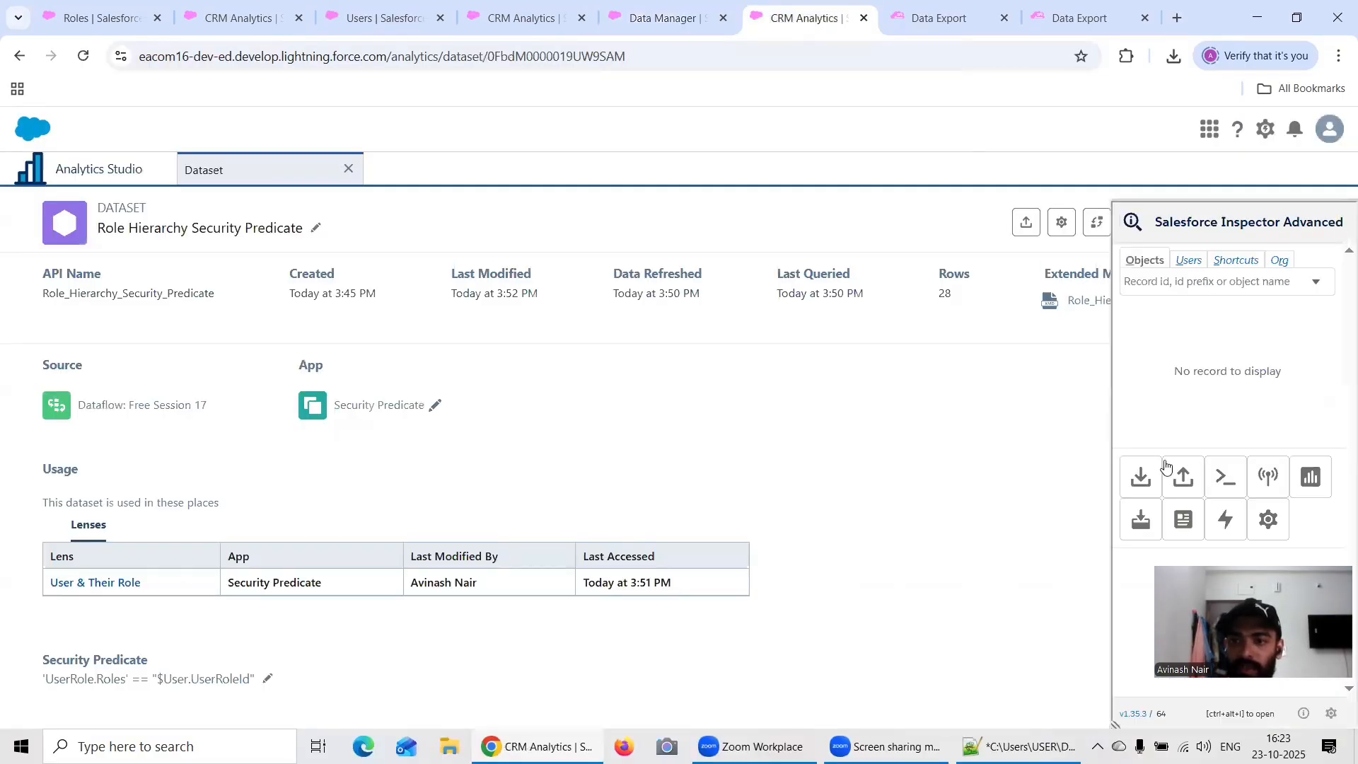
right_click(1140, 480)
click(1195, 501)
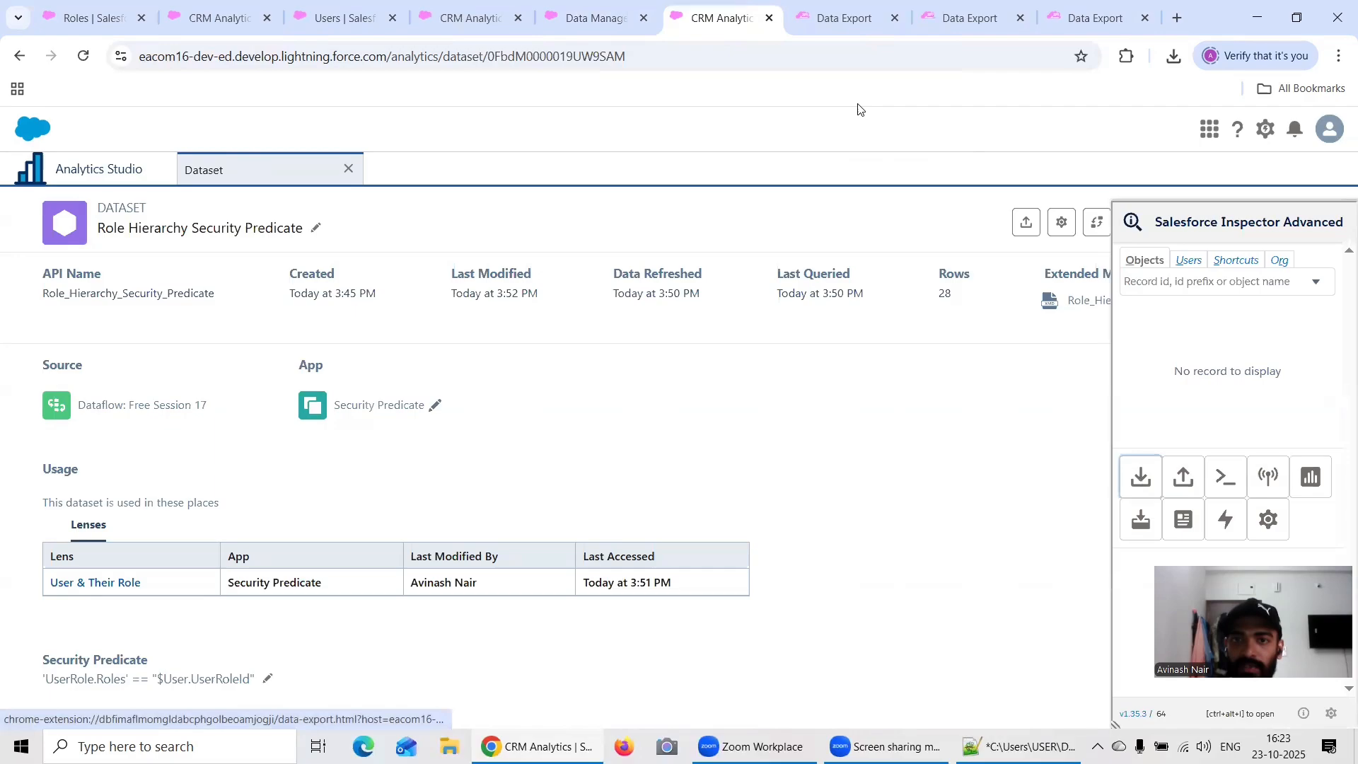
click(834, 17)
Step: Replace the export query with "Select id, name, stagename from Opportunity"
click(446, 219)
key(ctrl+a)
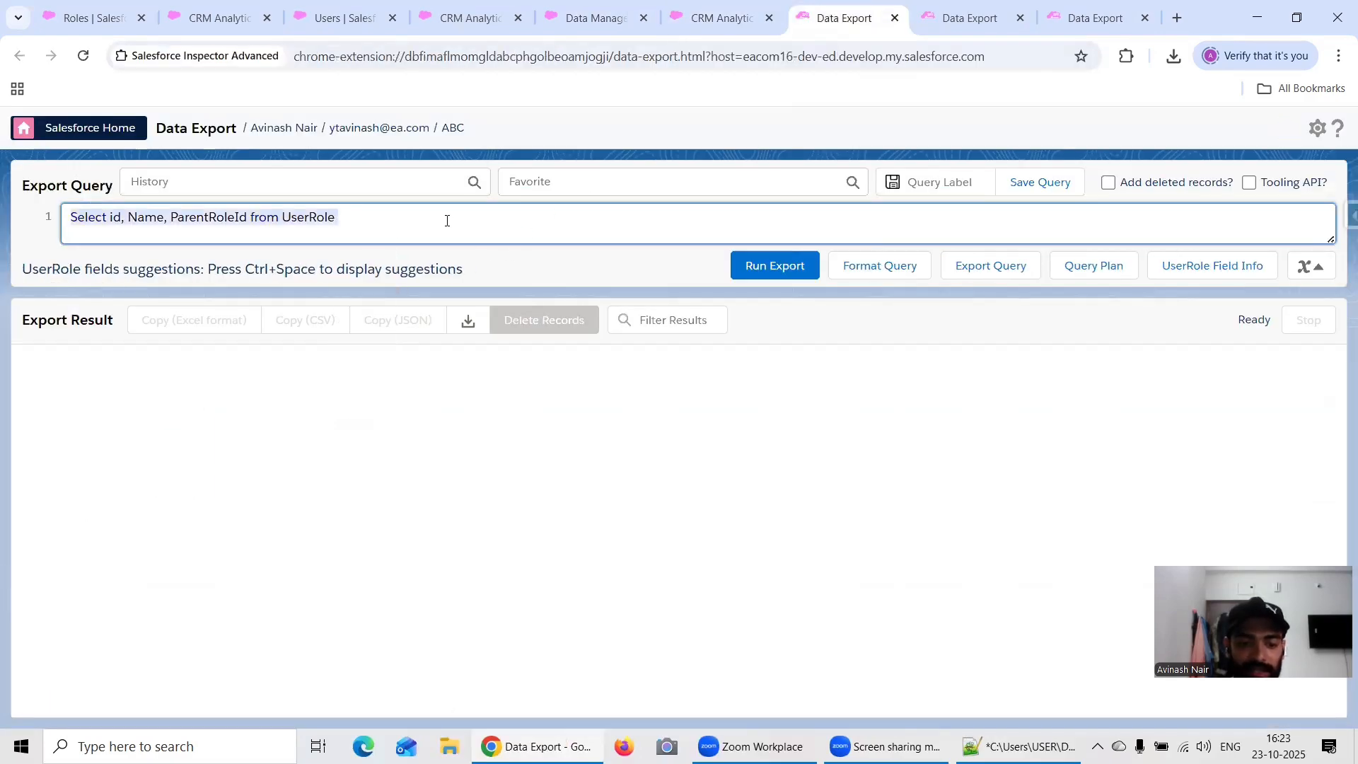
text(Select )
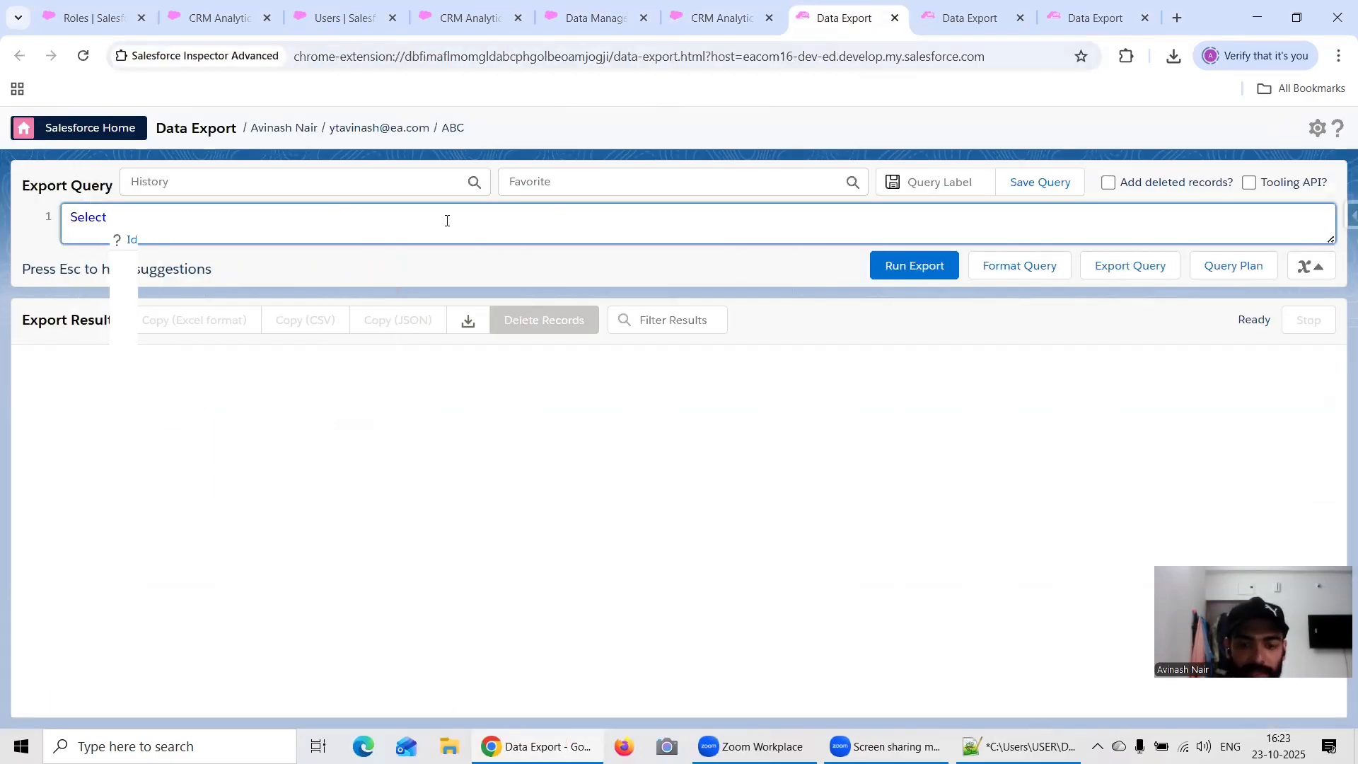
text(id, name,)
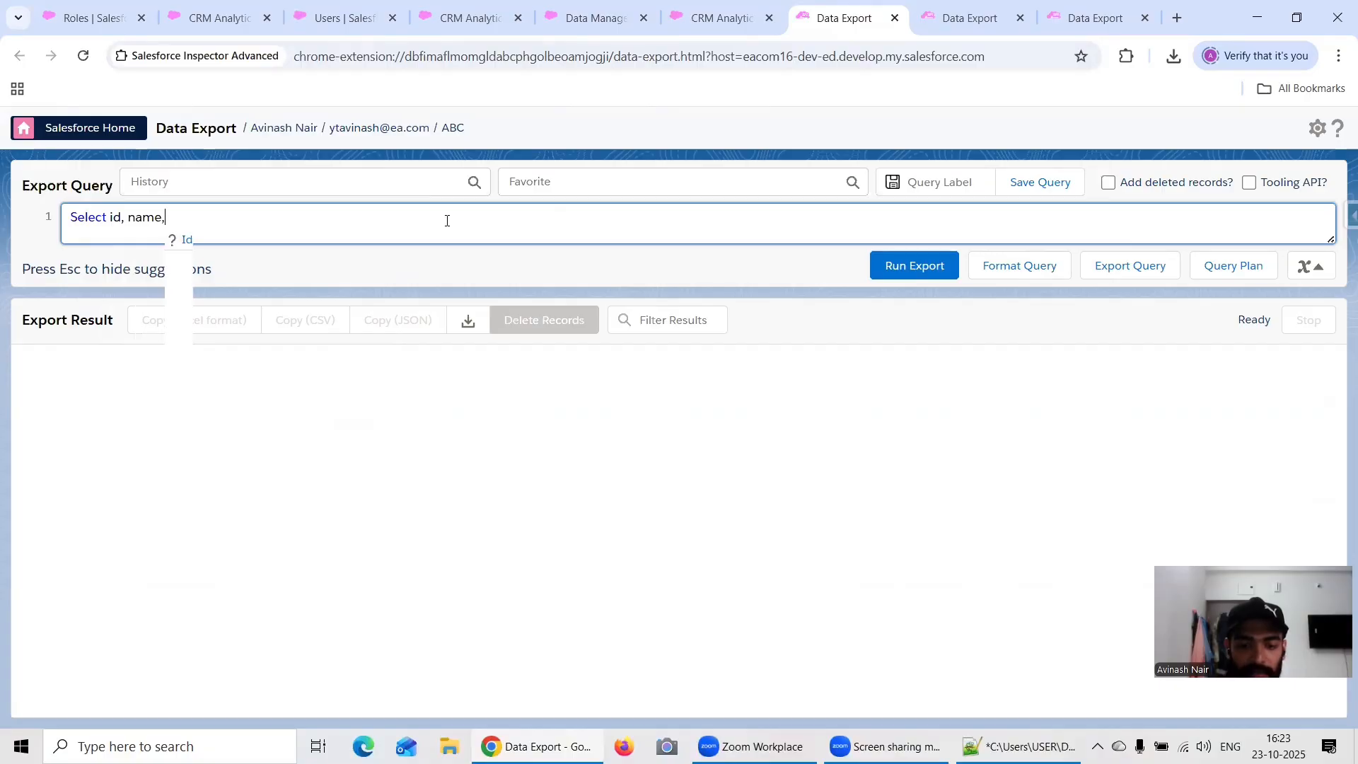
text( stagename from)
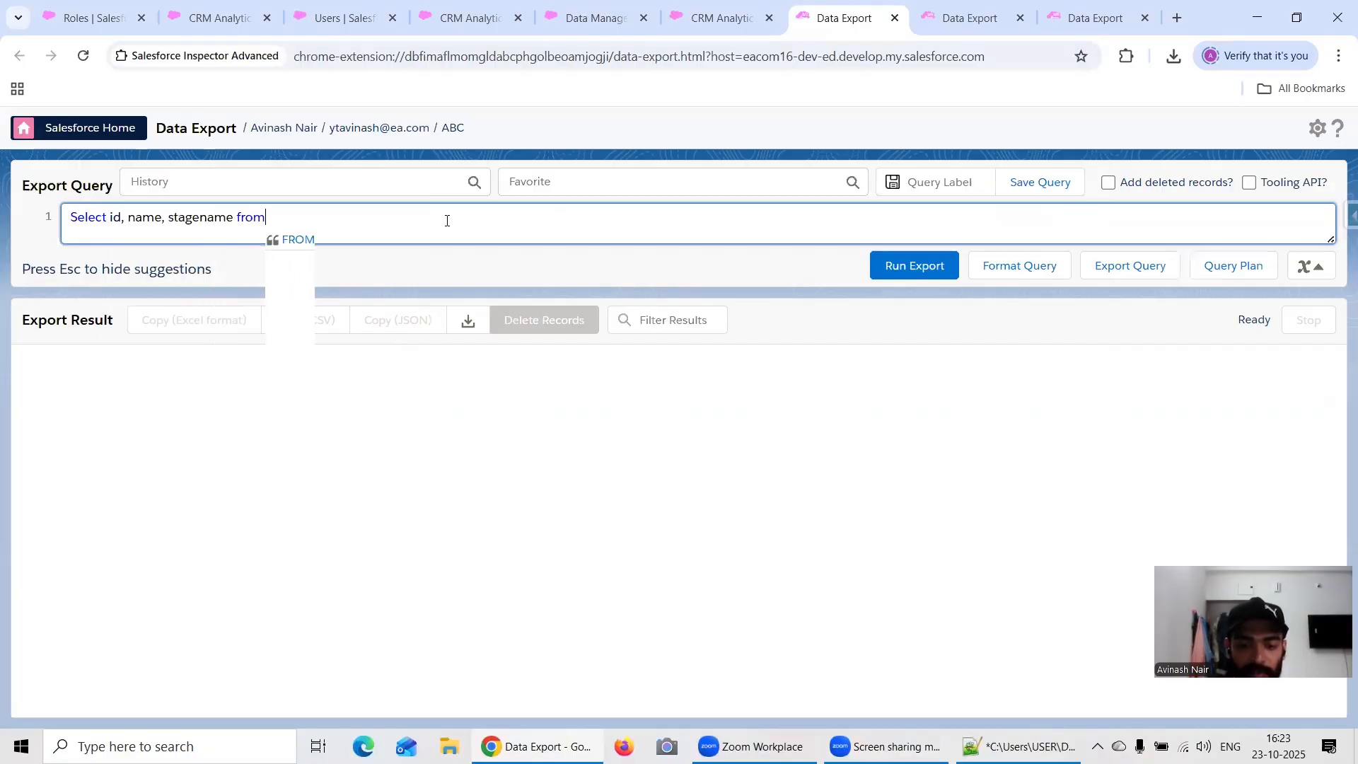
text( oppro)
key(BackSpace)
key(BackSpace)
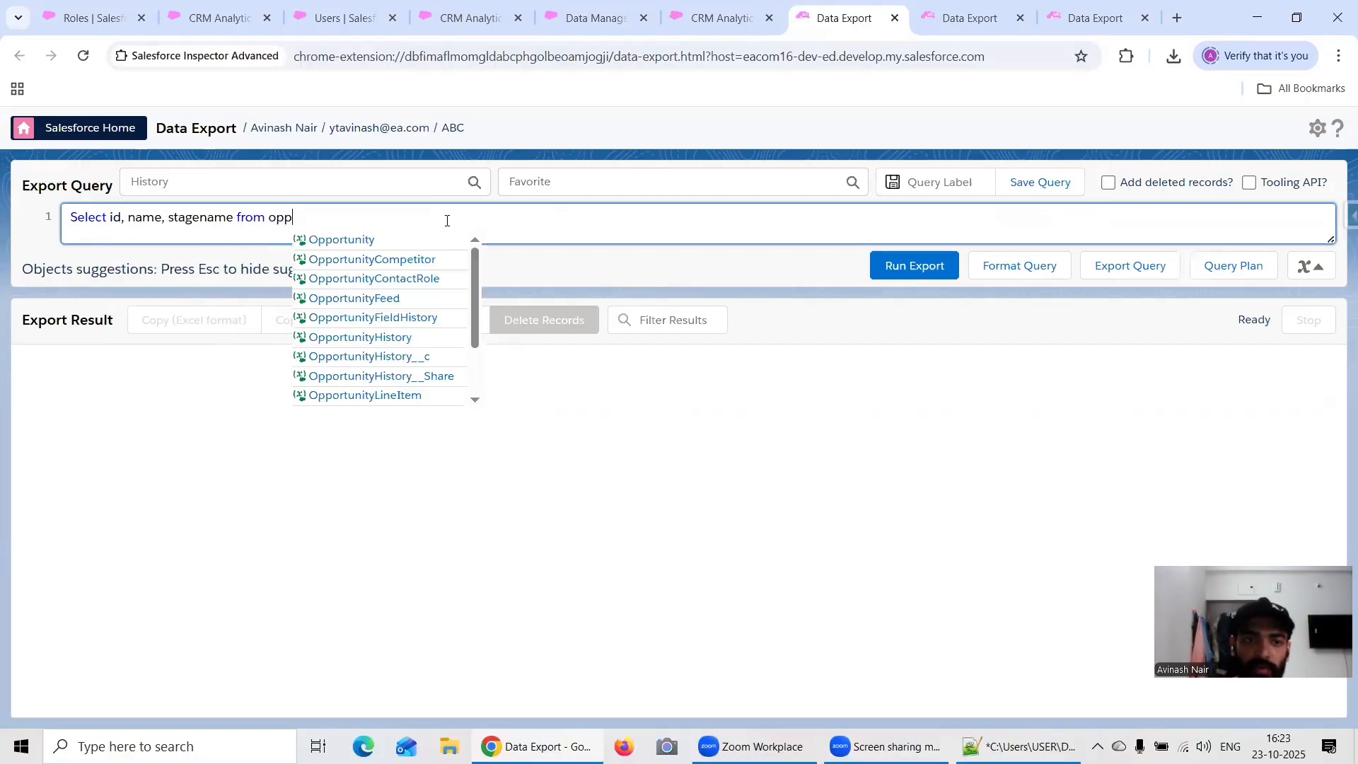
click(346, 243)
Step: Add the OwnerId field after stagename in the Opportunity export query
click(236, 218)
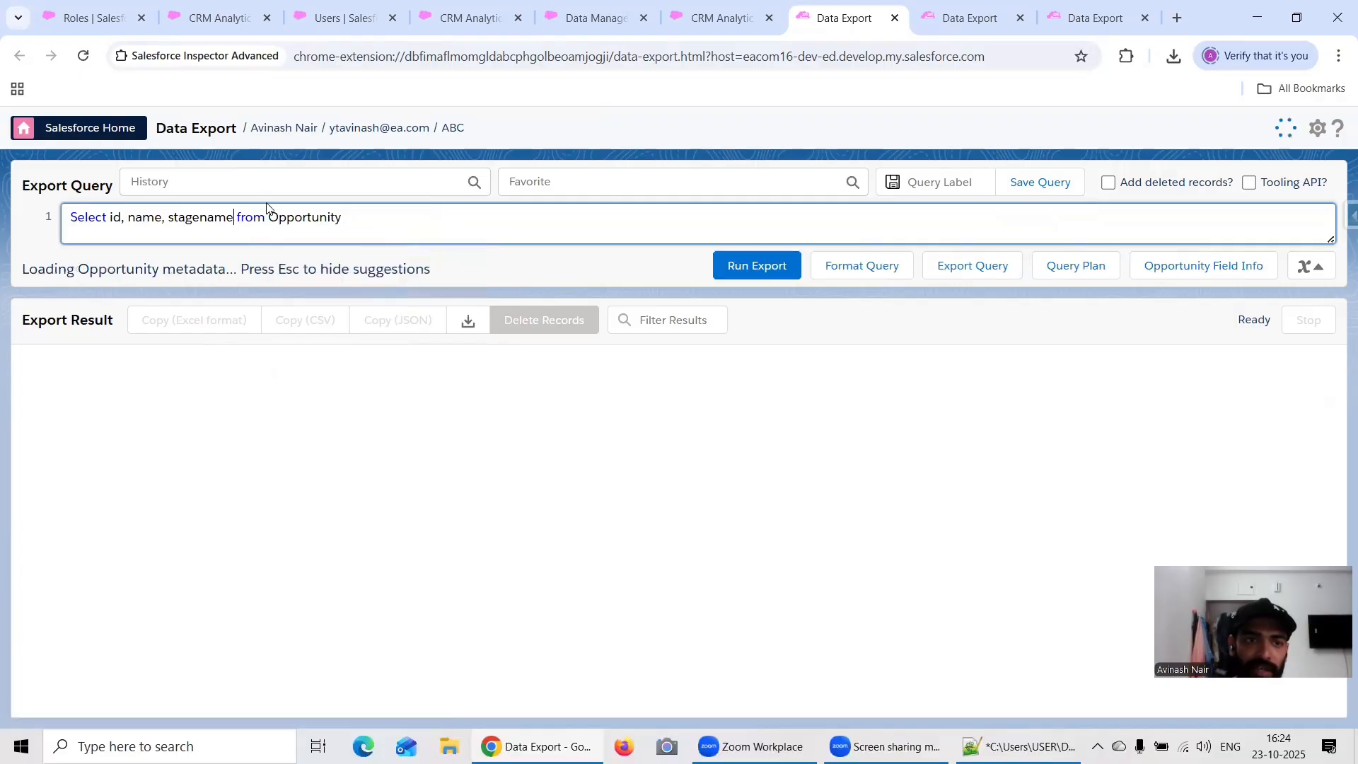
text(, Owner)
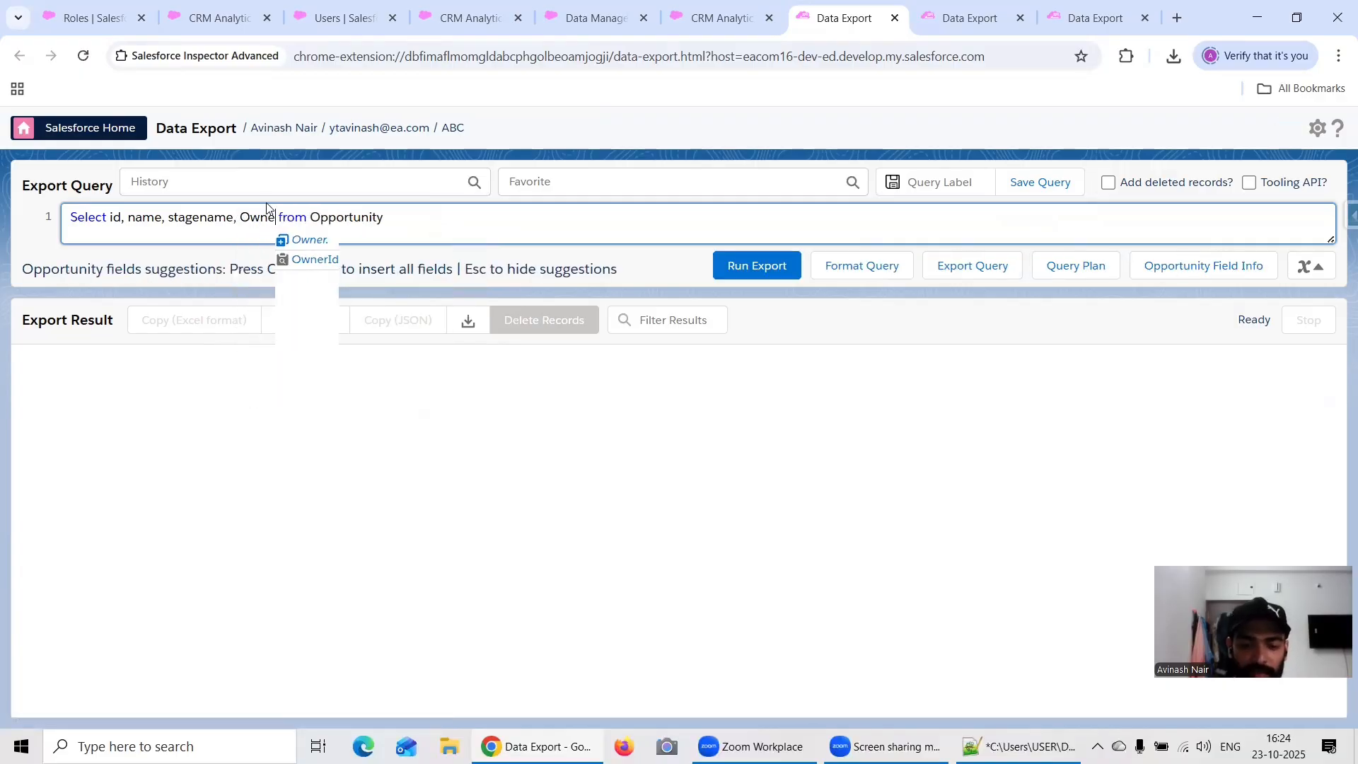
text(.I)
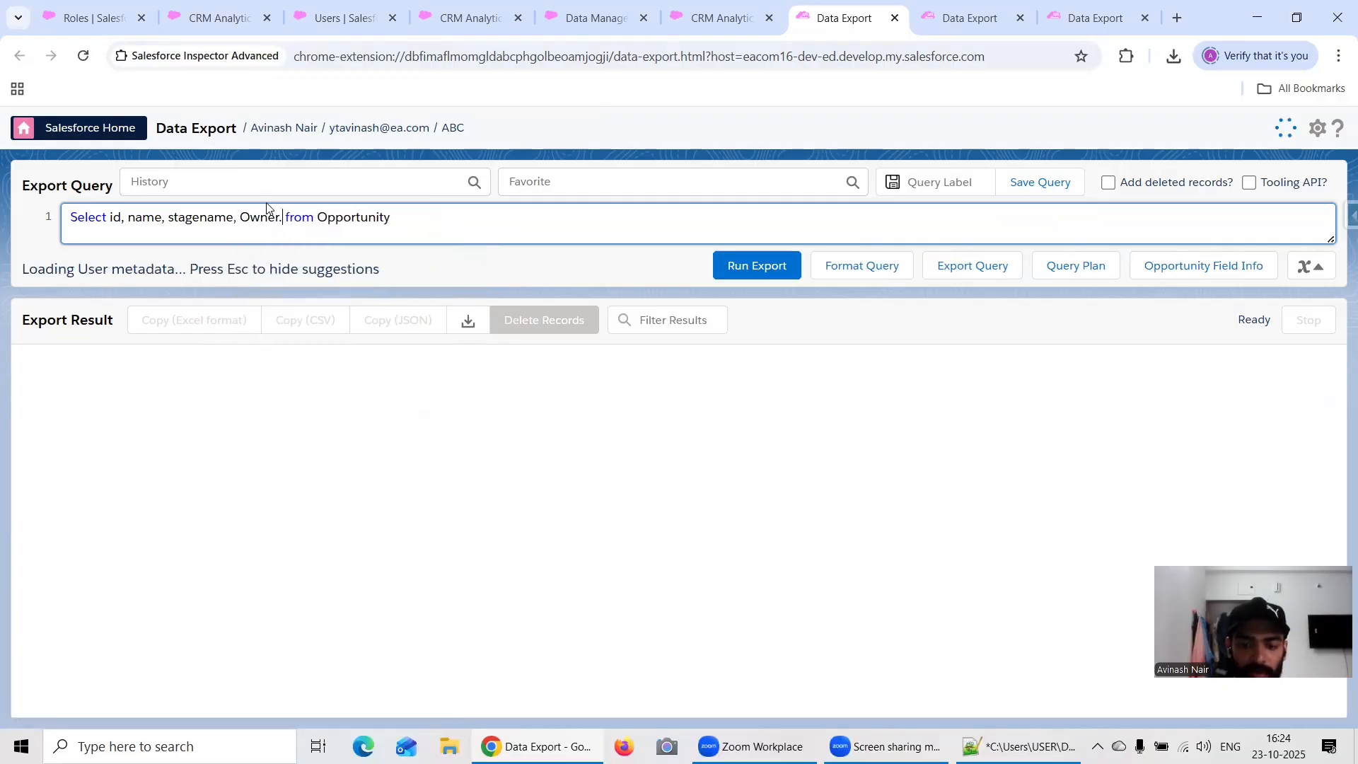
key(BackSpace)
key(BackSpace)
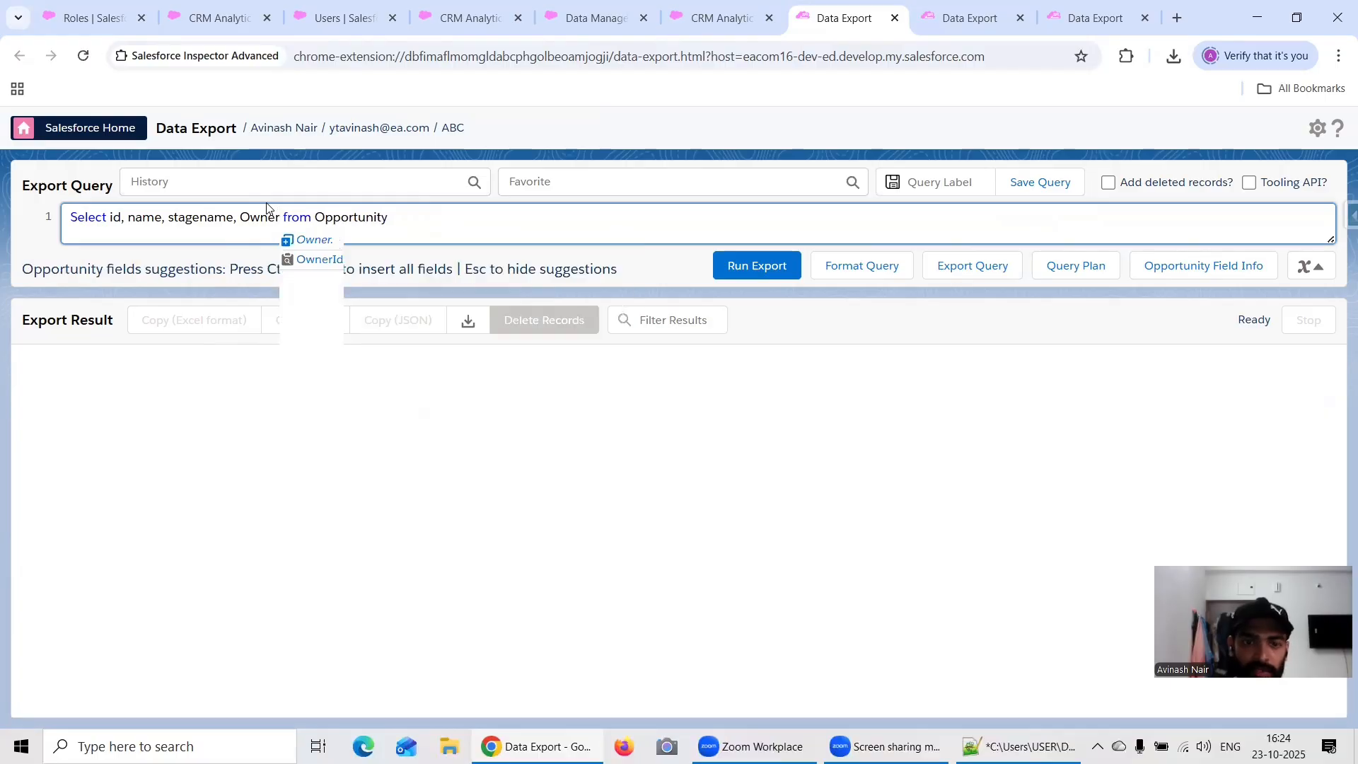
click(333, 260)
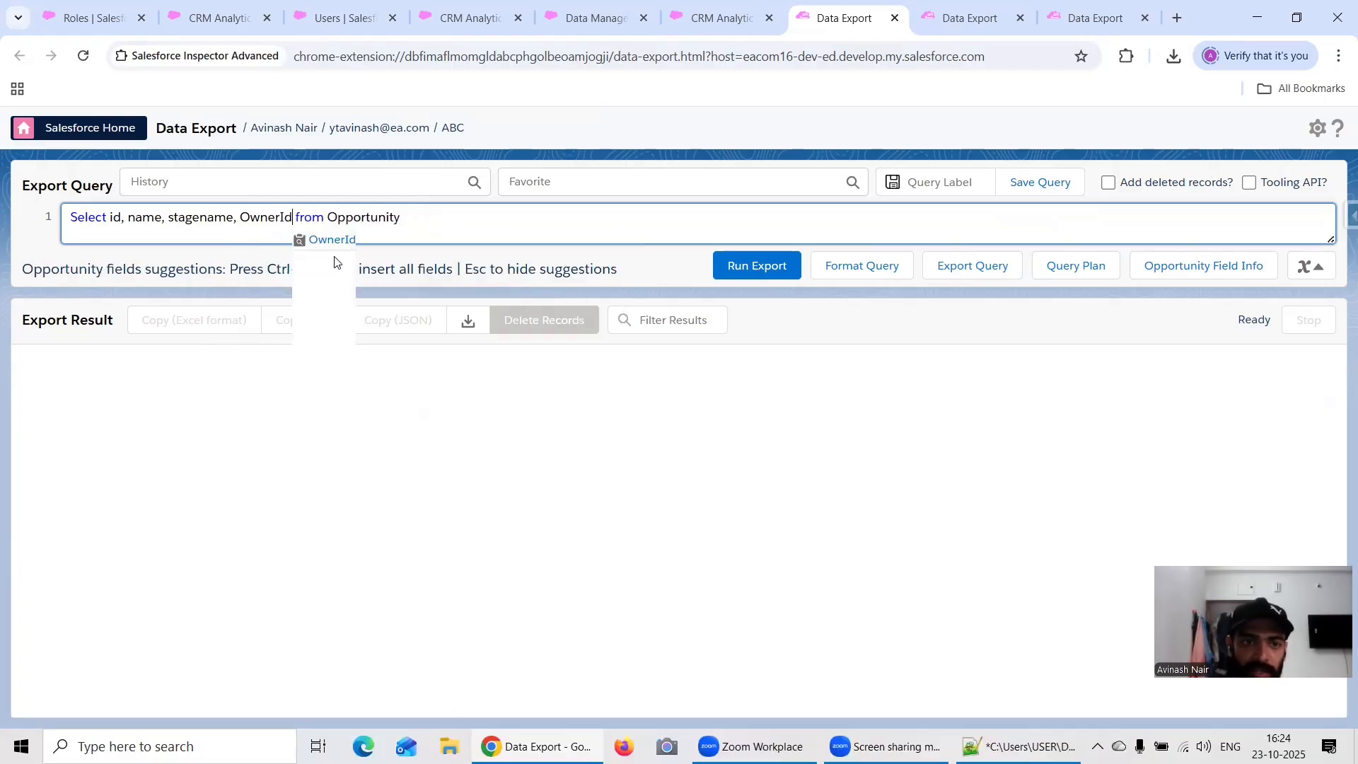
Step: Add the Owner.Name field after OwnerId in the Opportunity query and run the export
text(, Owner.N)
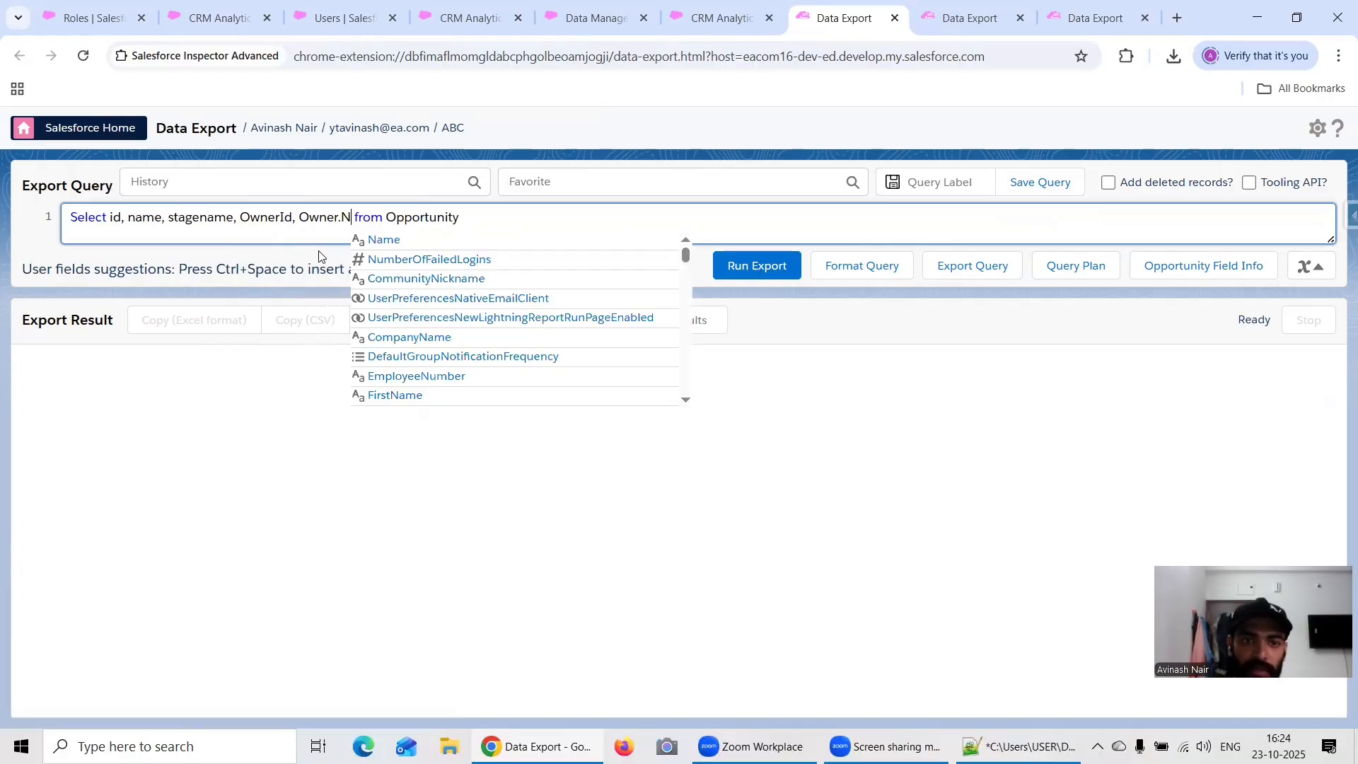
click(385, 244)
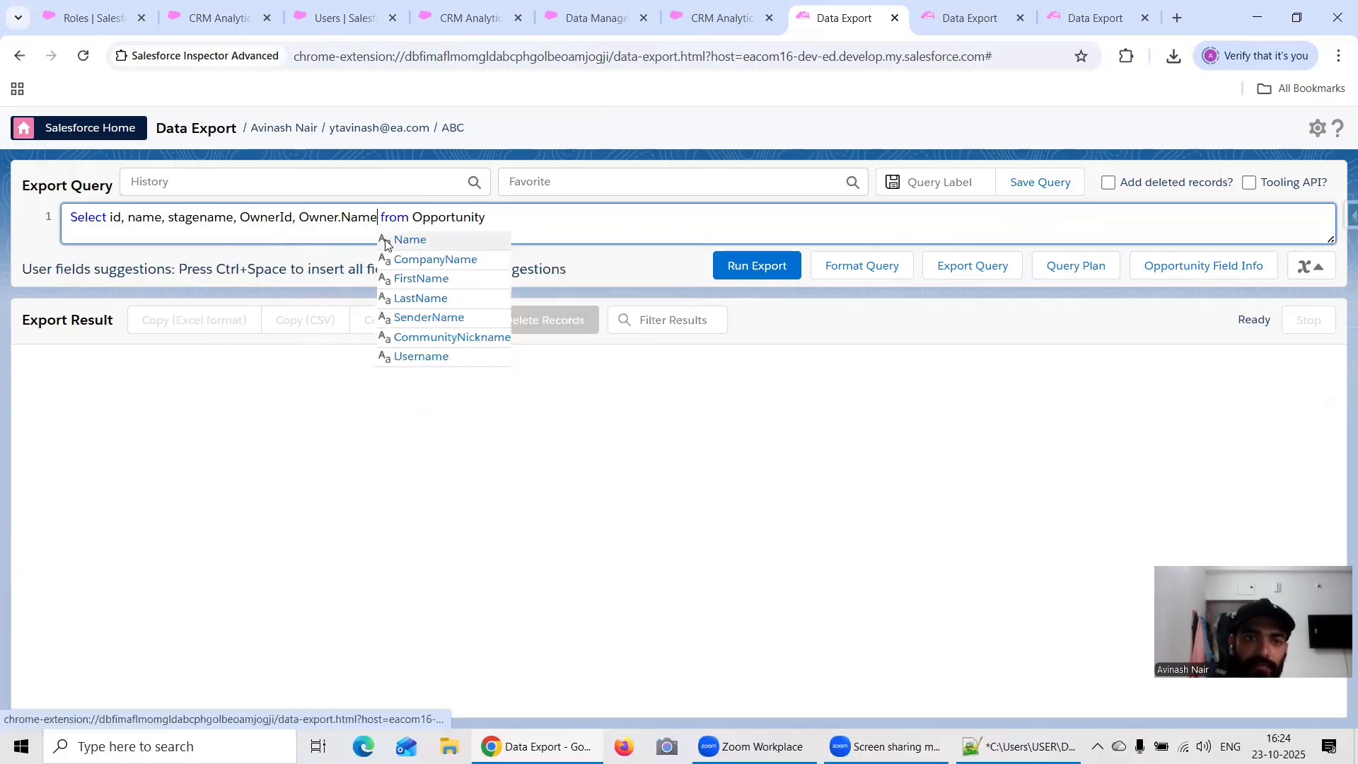
click(769, 276)
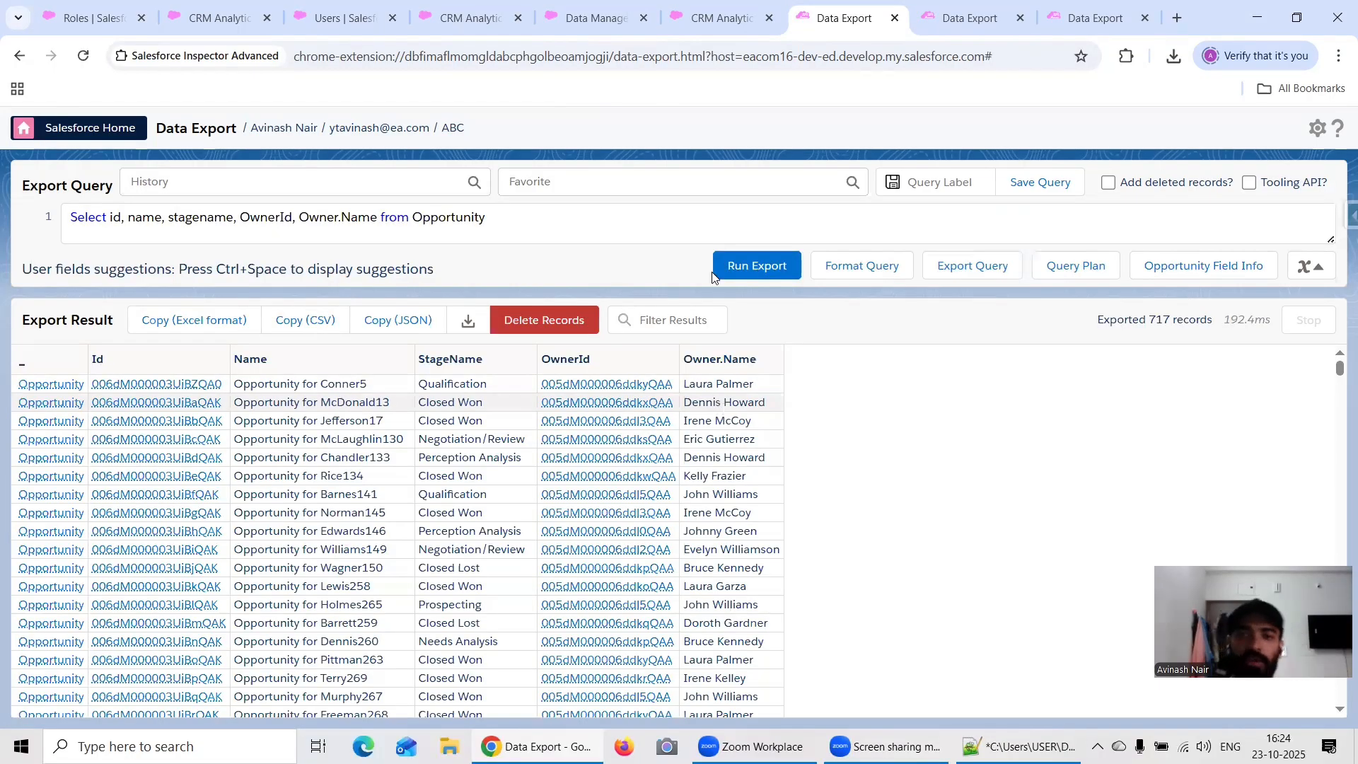
Step: Return to the Free Session 17 dataflow, name the new sfdcDigest node Opportunity, and set its source object to Opportunity
click(732, 18)
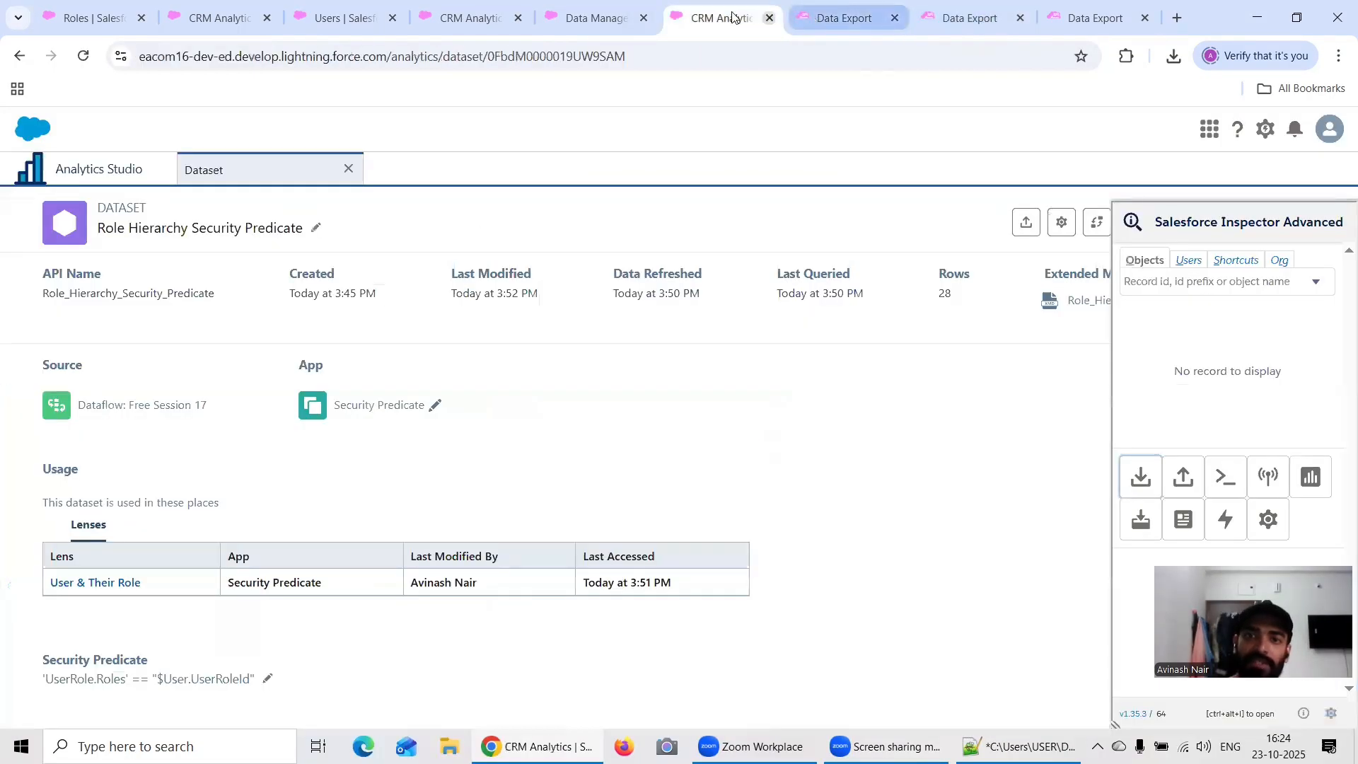
click(593, 18)
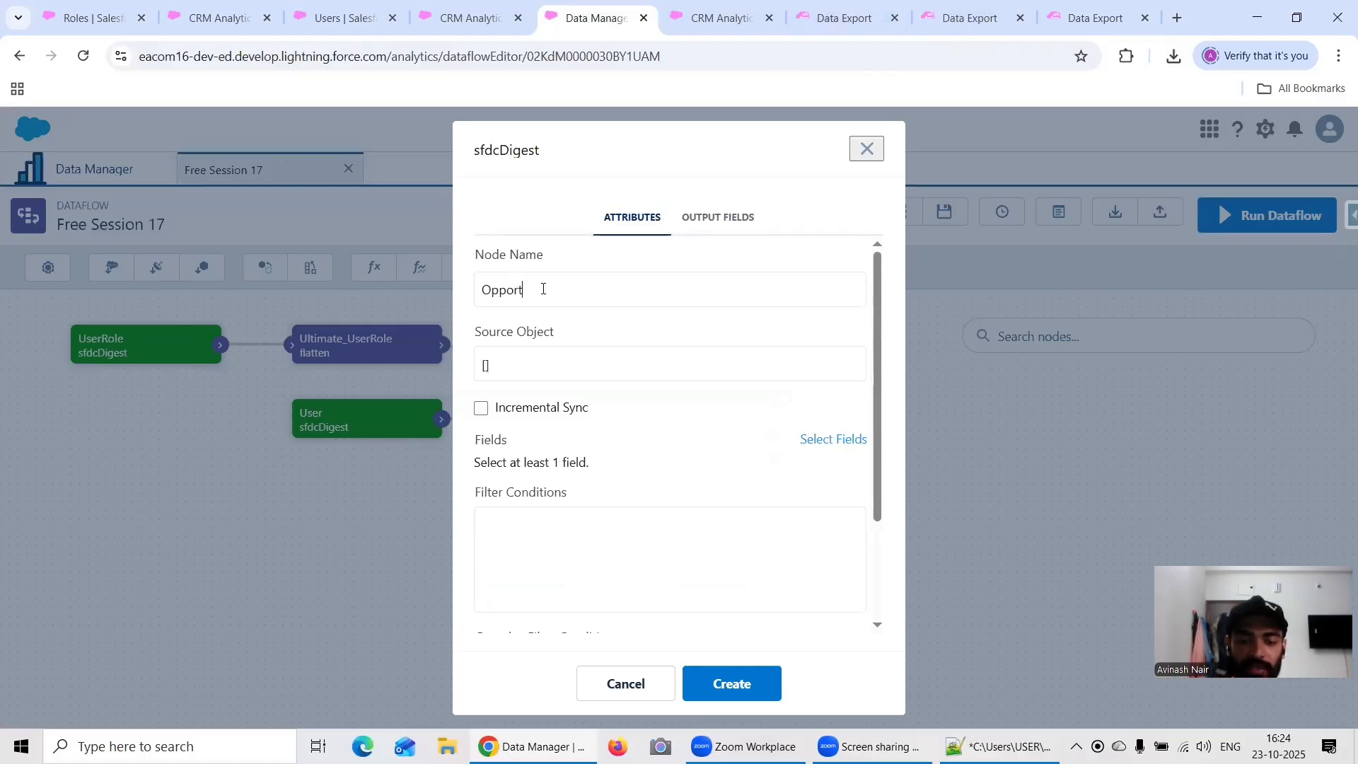
text(ity)
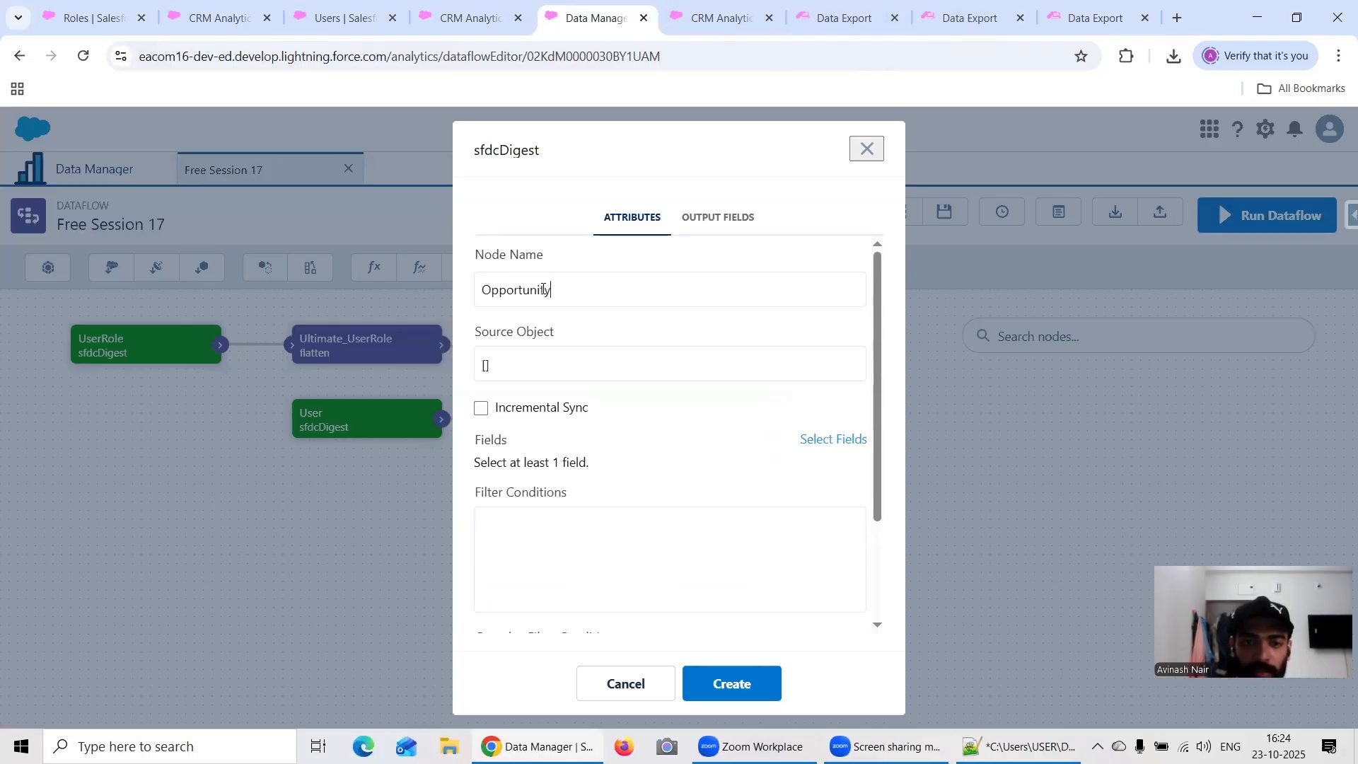
click(566, 368)
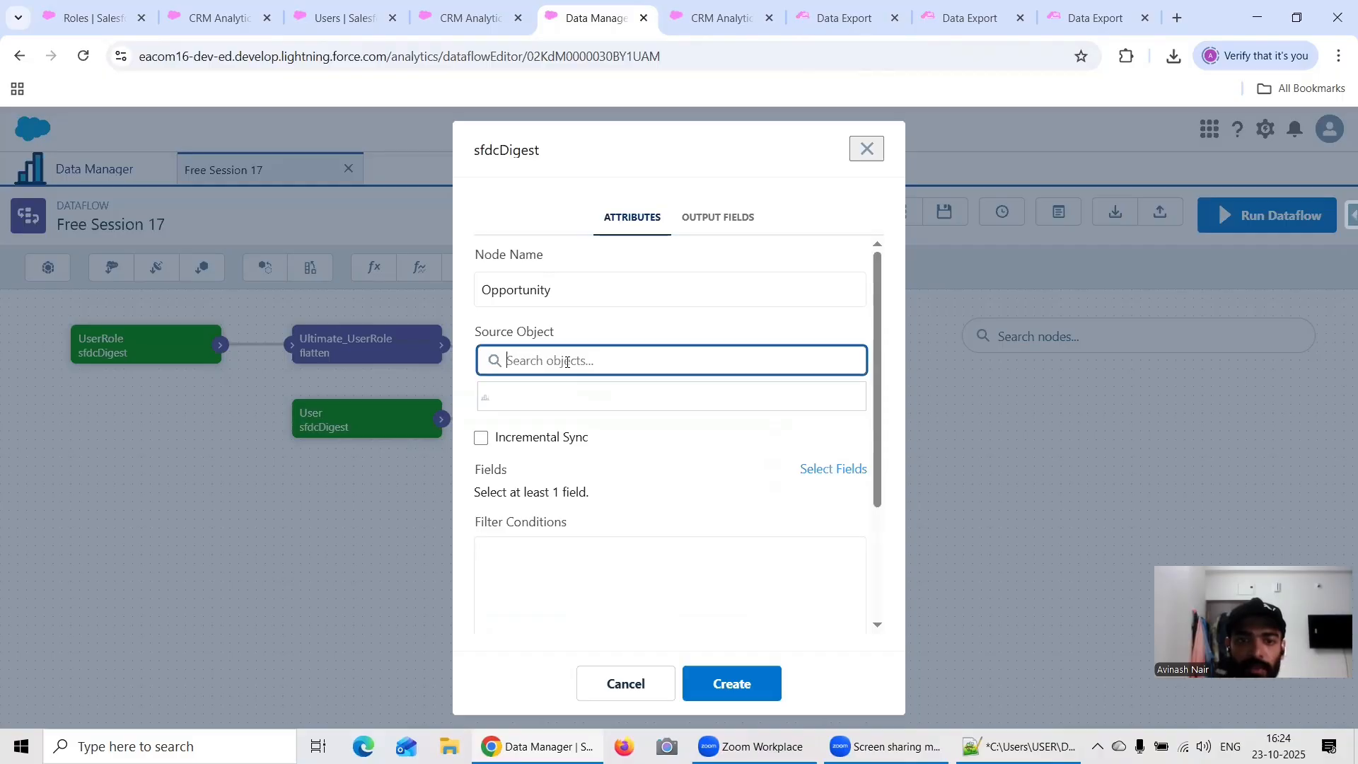
text(Opport)
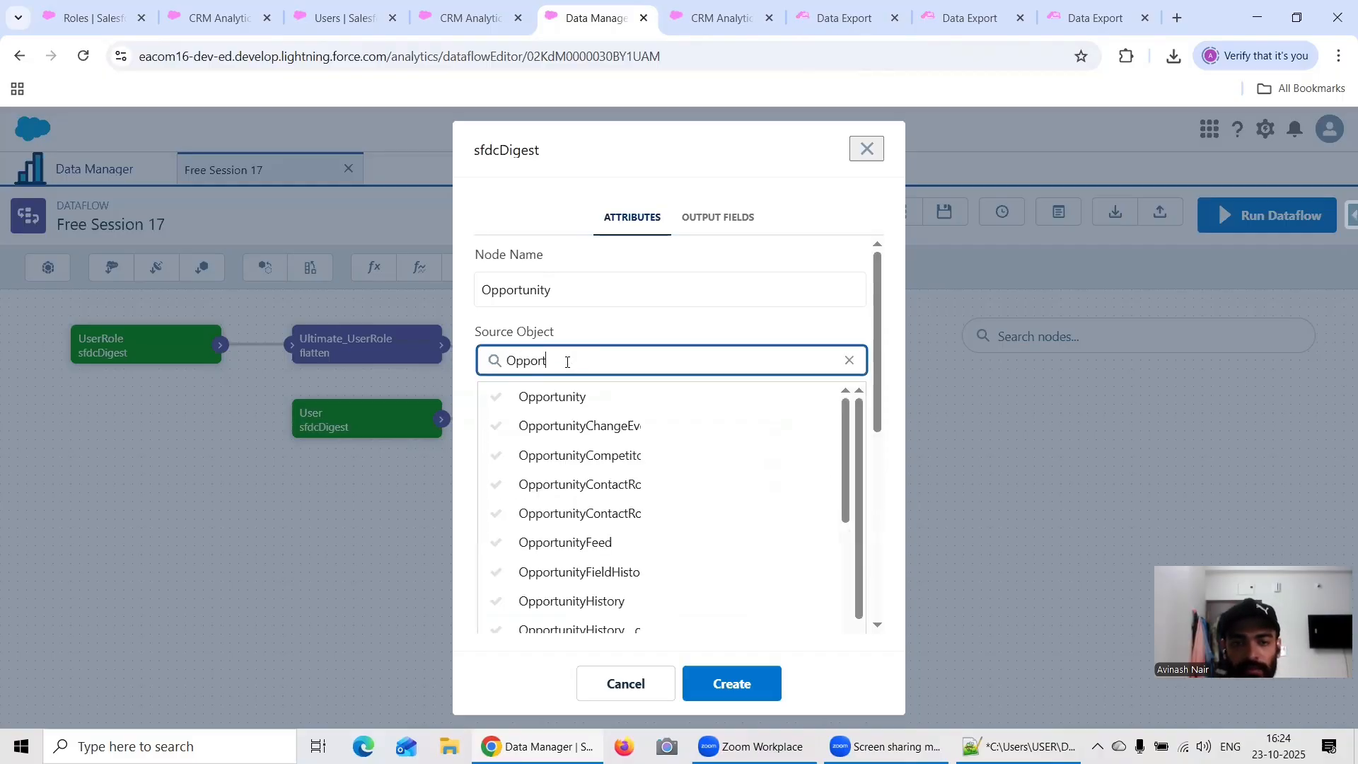
click(561, 396)
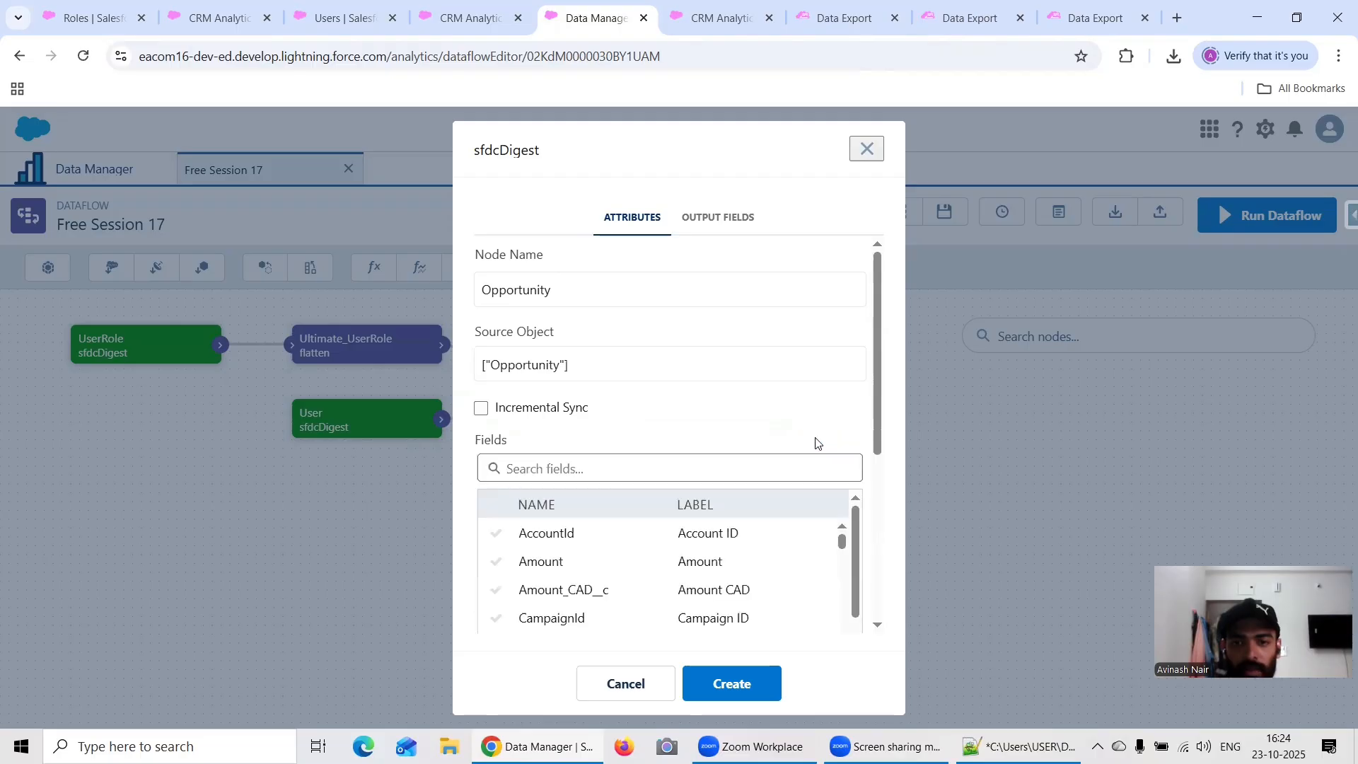
Step: Select the Id and OwnerId fields for the Opportunity digest node
click(578, 468)
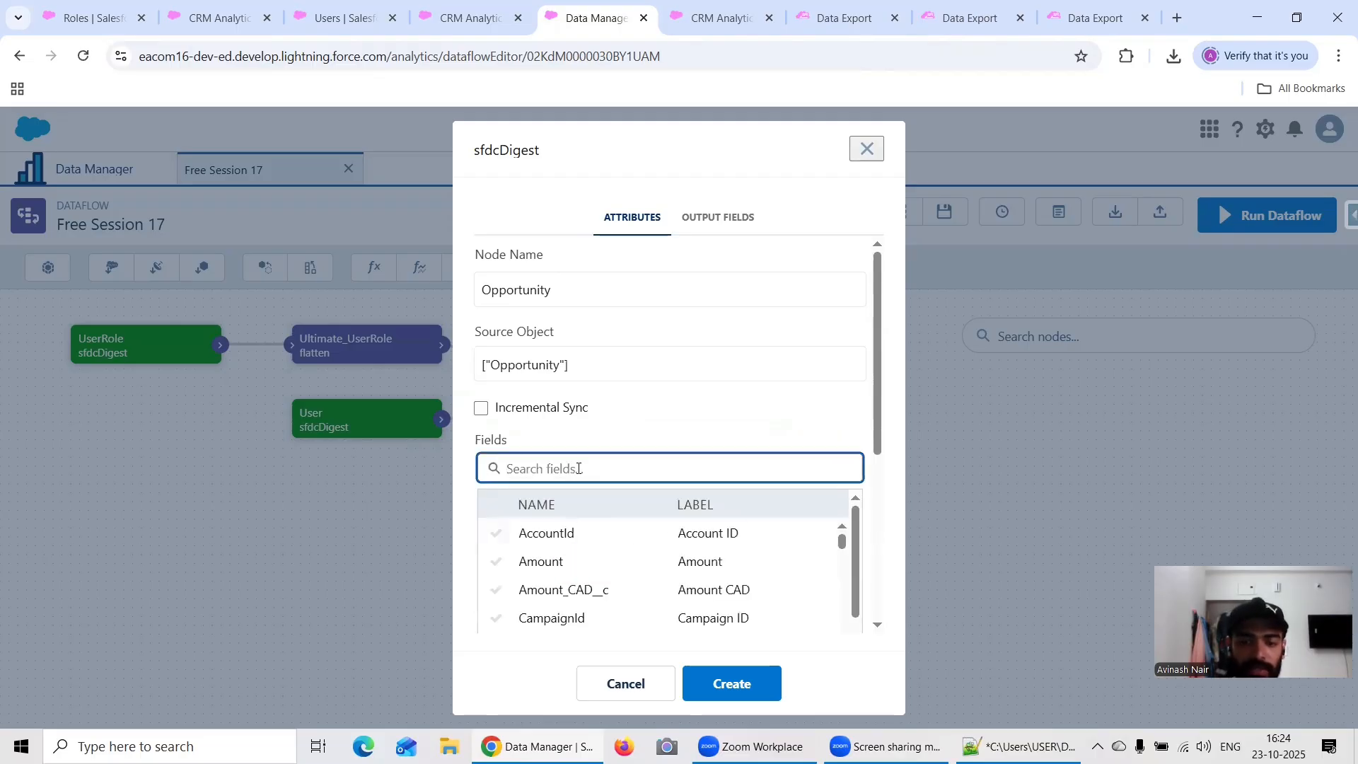
text(Id)
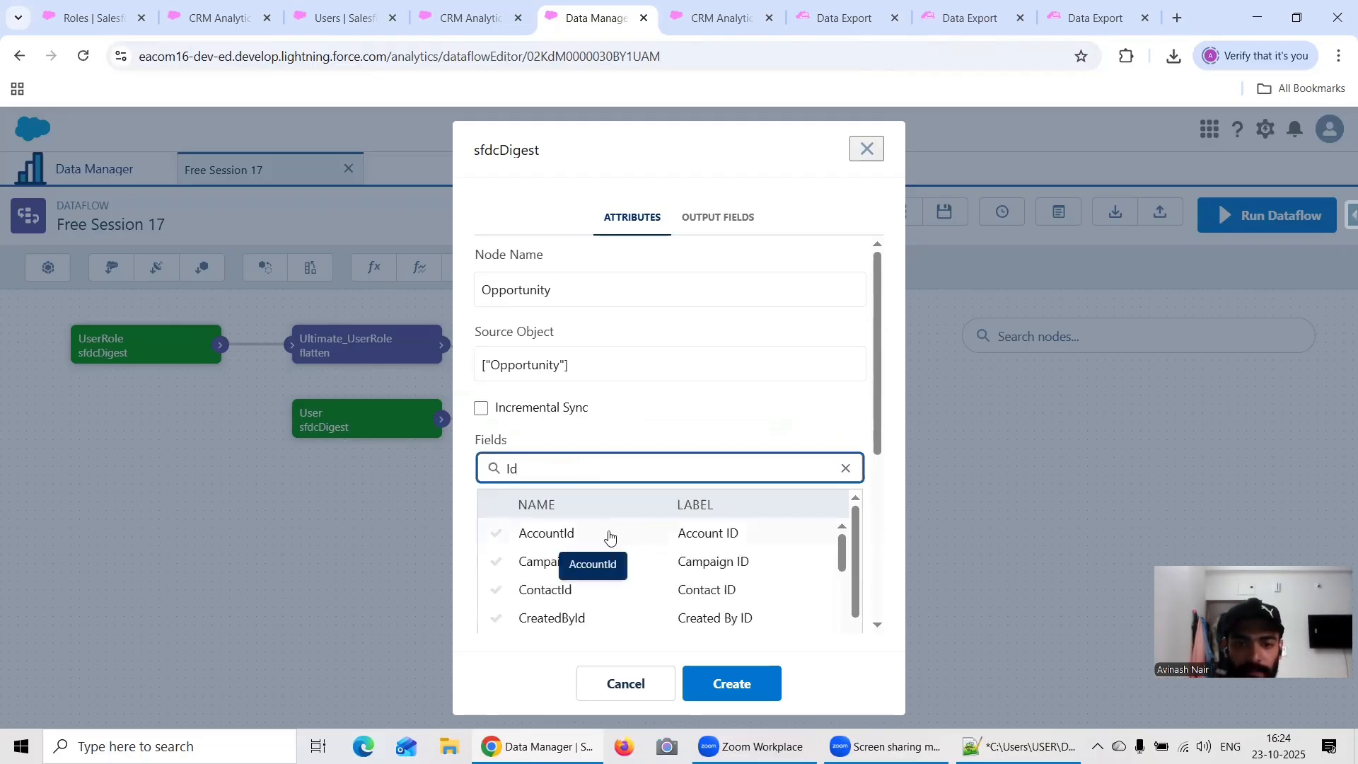
scroll(692, 563, down, 1)
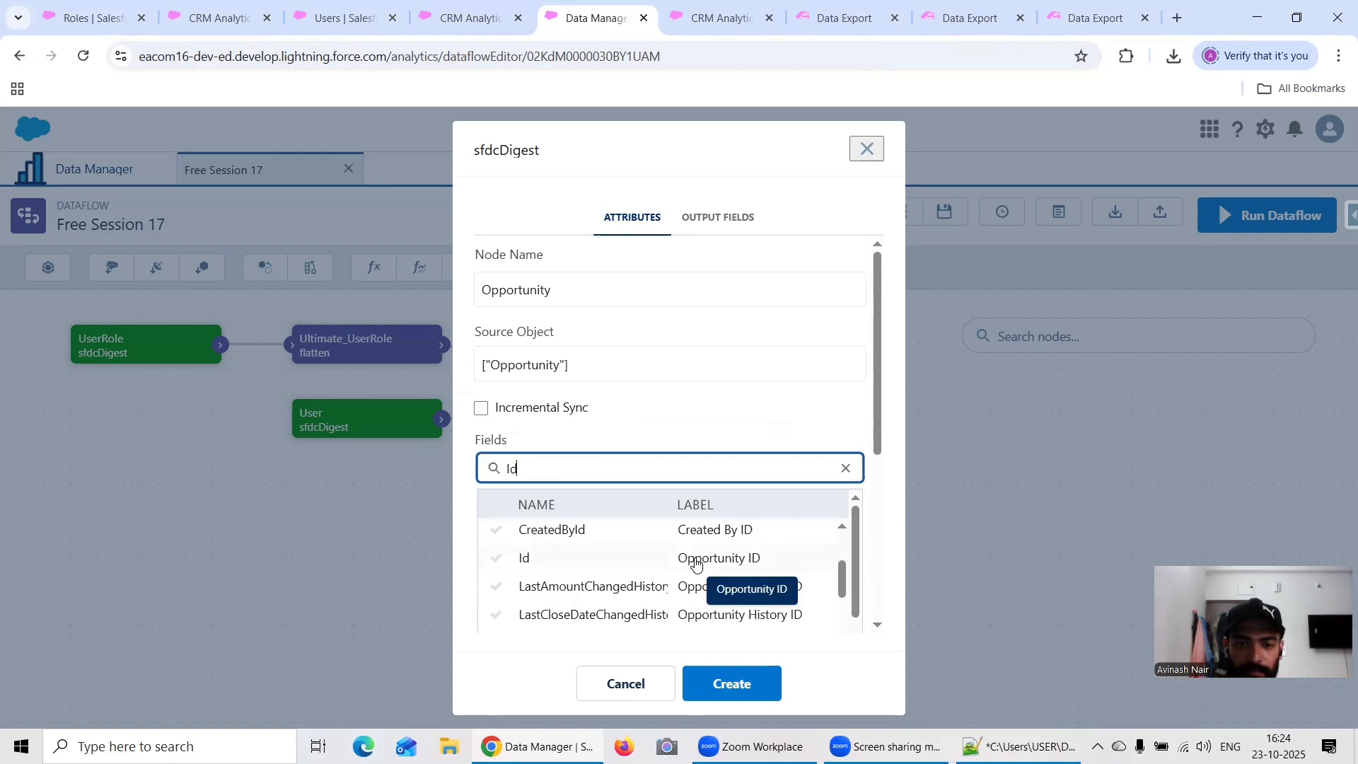
click(511, 562)
click(852, 443)
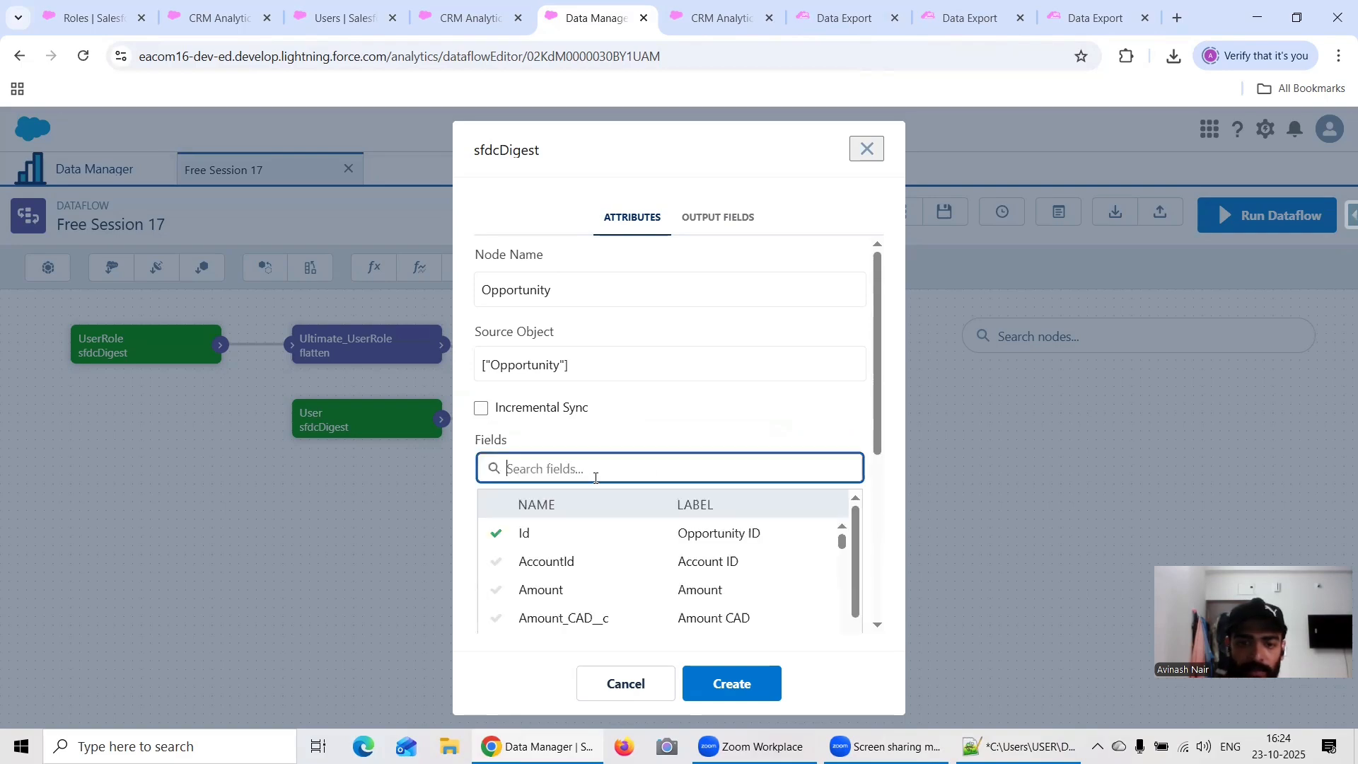
text(Own)
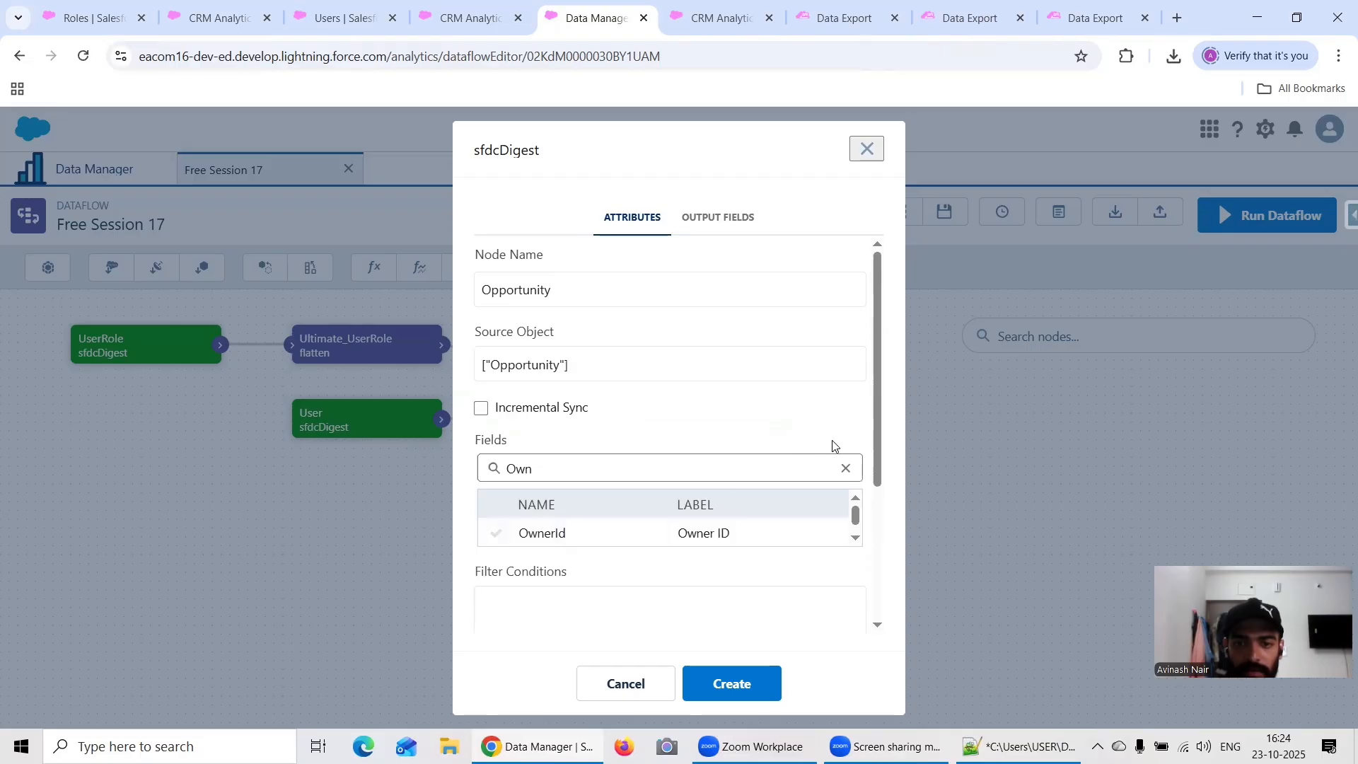
click(536, 535)
click(831, 439)
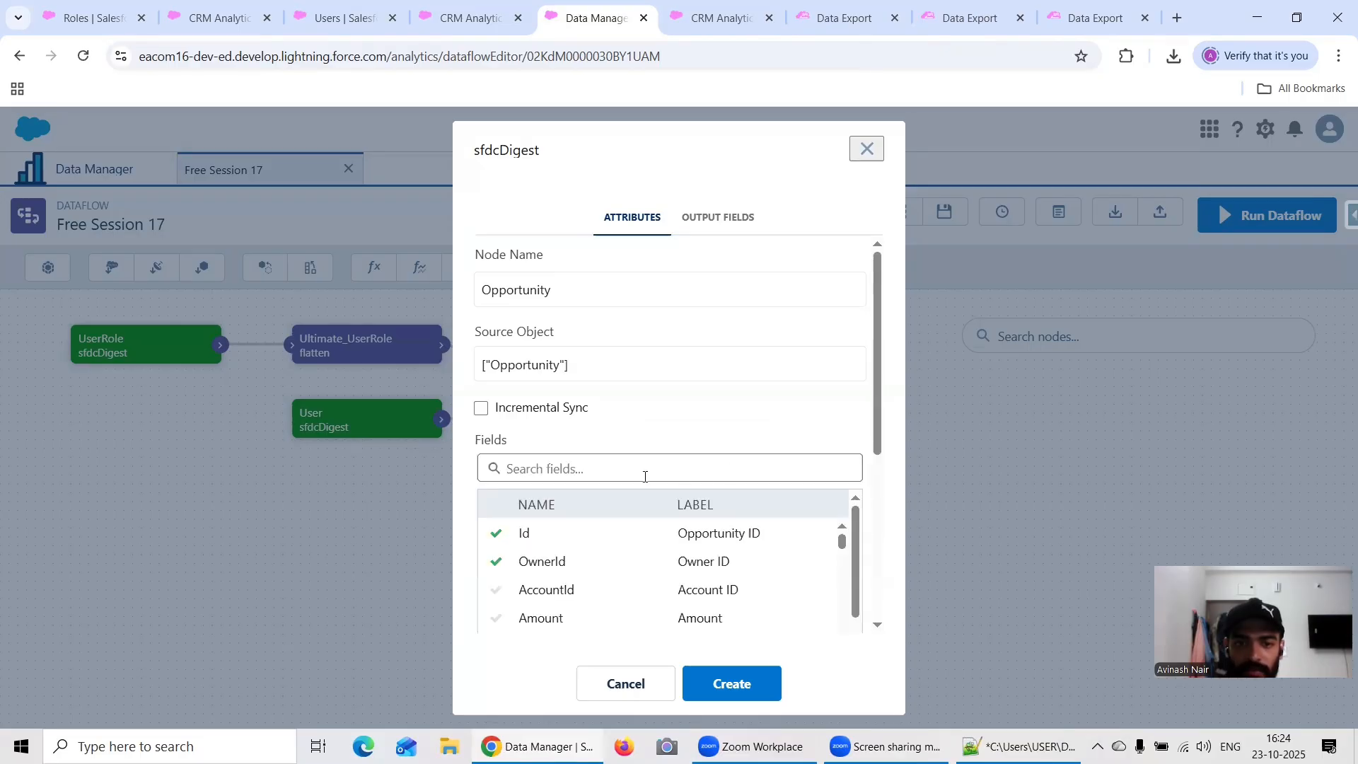
Step: Add the Name and StageName fields to the Opportunity digest and create the node
click(635, 470)
text(Name)
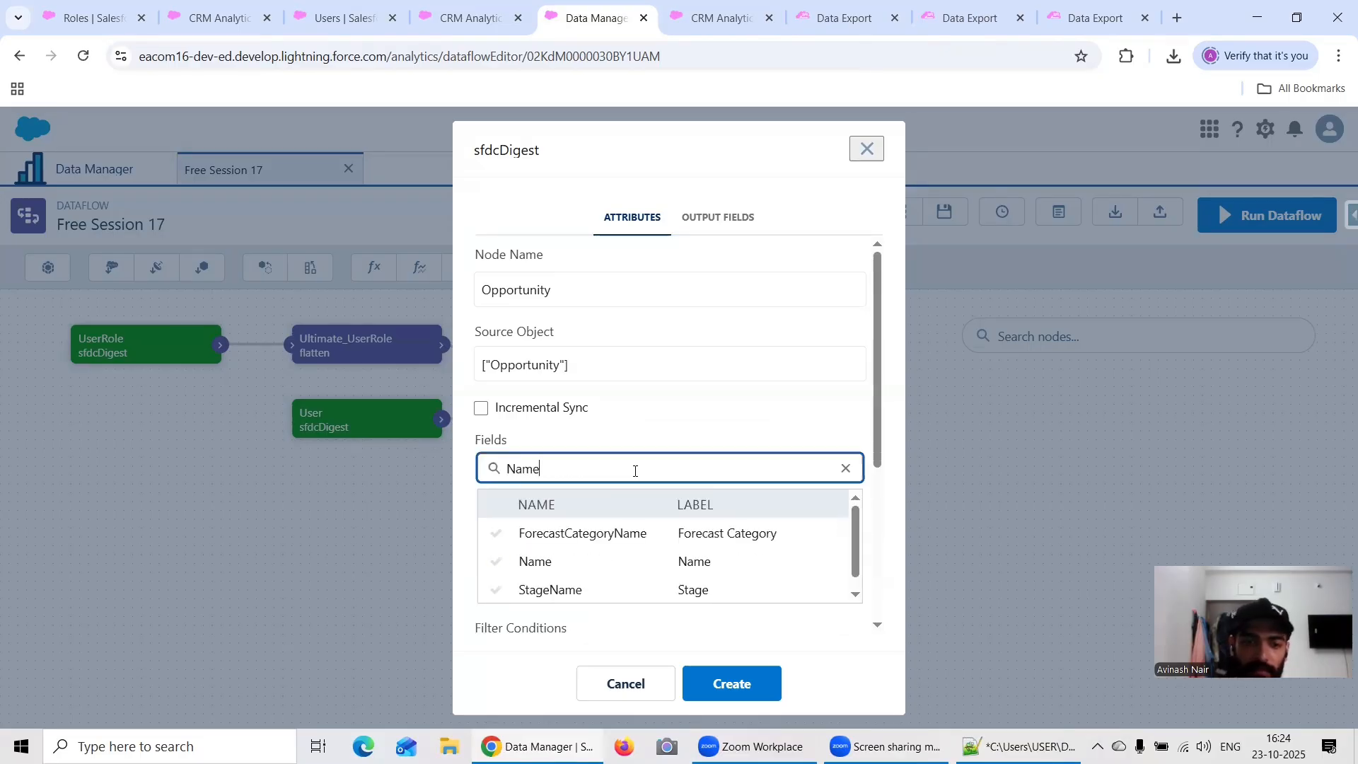
click(563, 560)
click(842, 440)
click(656, 471)
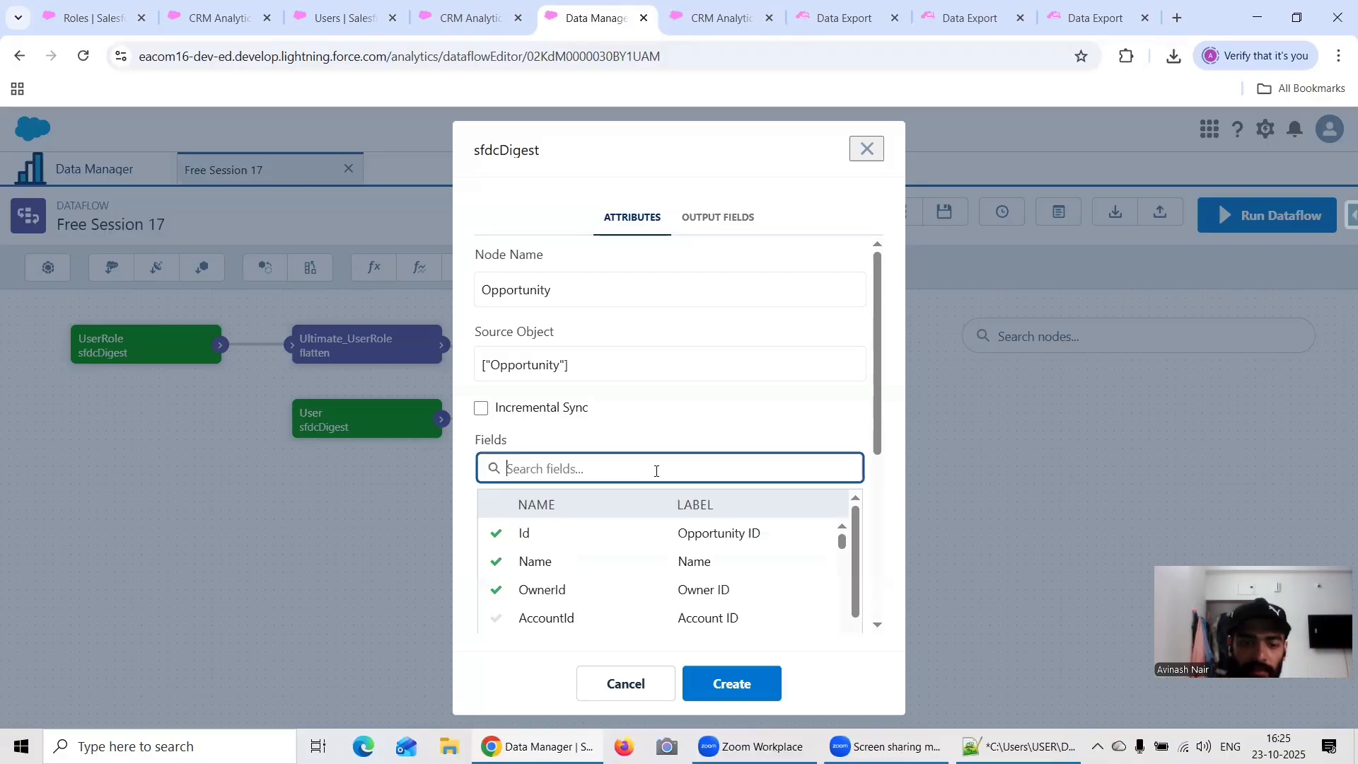
text(Stage)
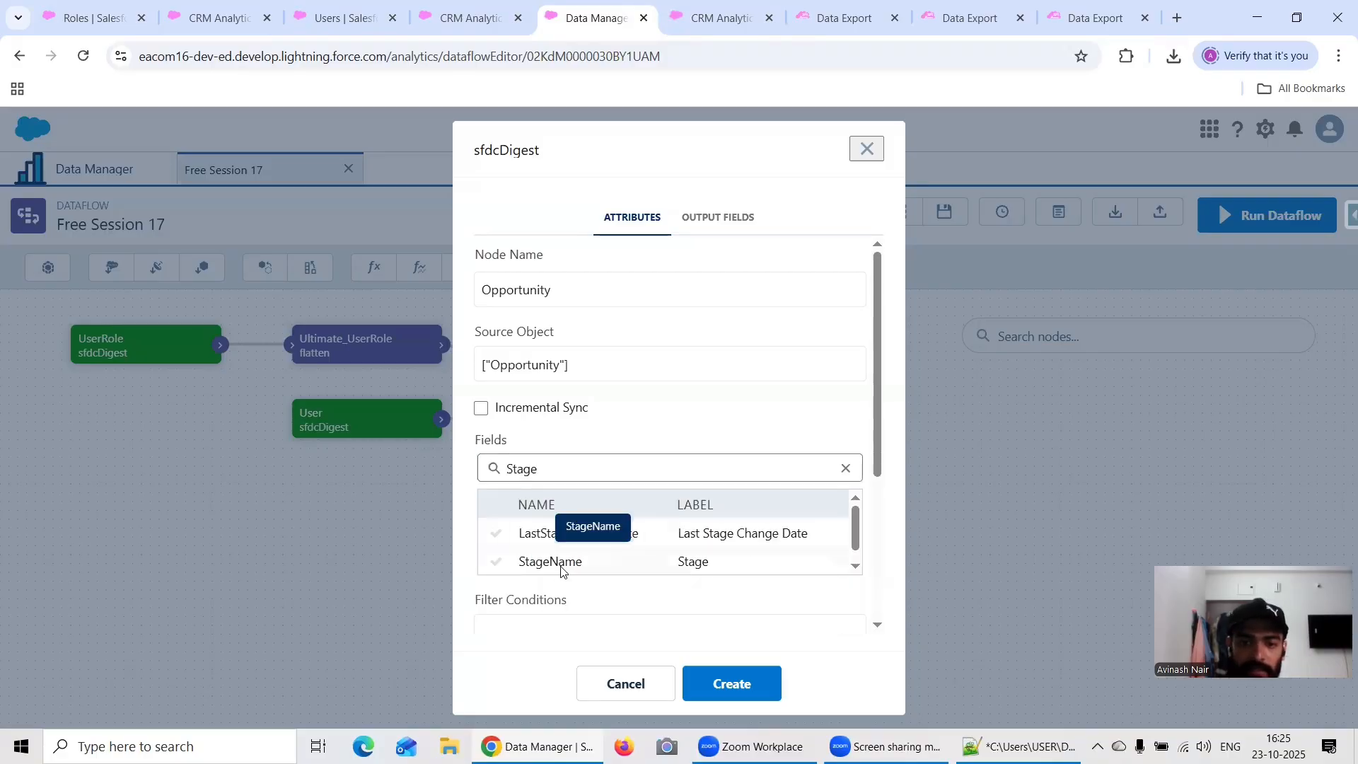
click(569, 561)
click(753, 685)
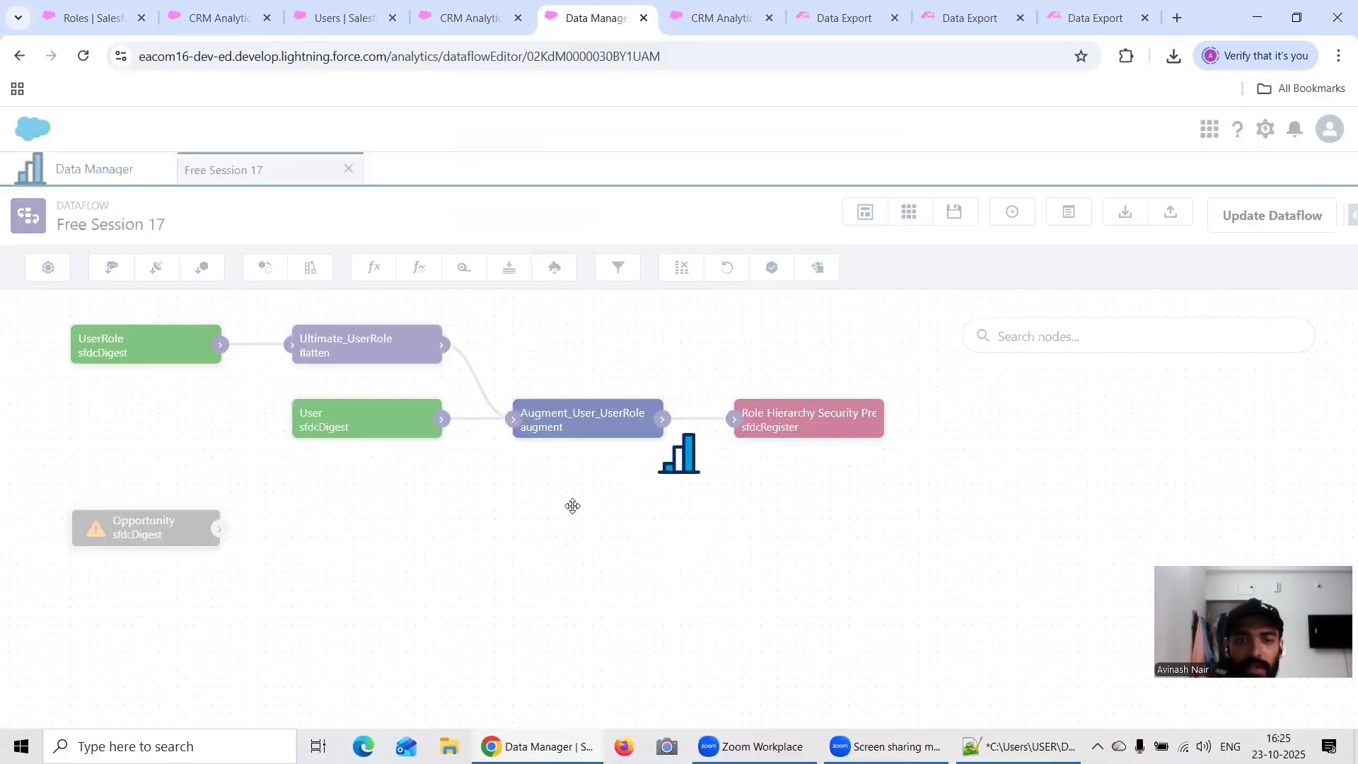
Step: Move the Opportunity node beneath the Augment_User_UserRole node and start an augment node named Augment_Opportunity_User
drag(188, 527, 717, 530)
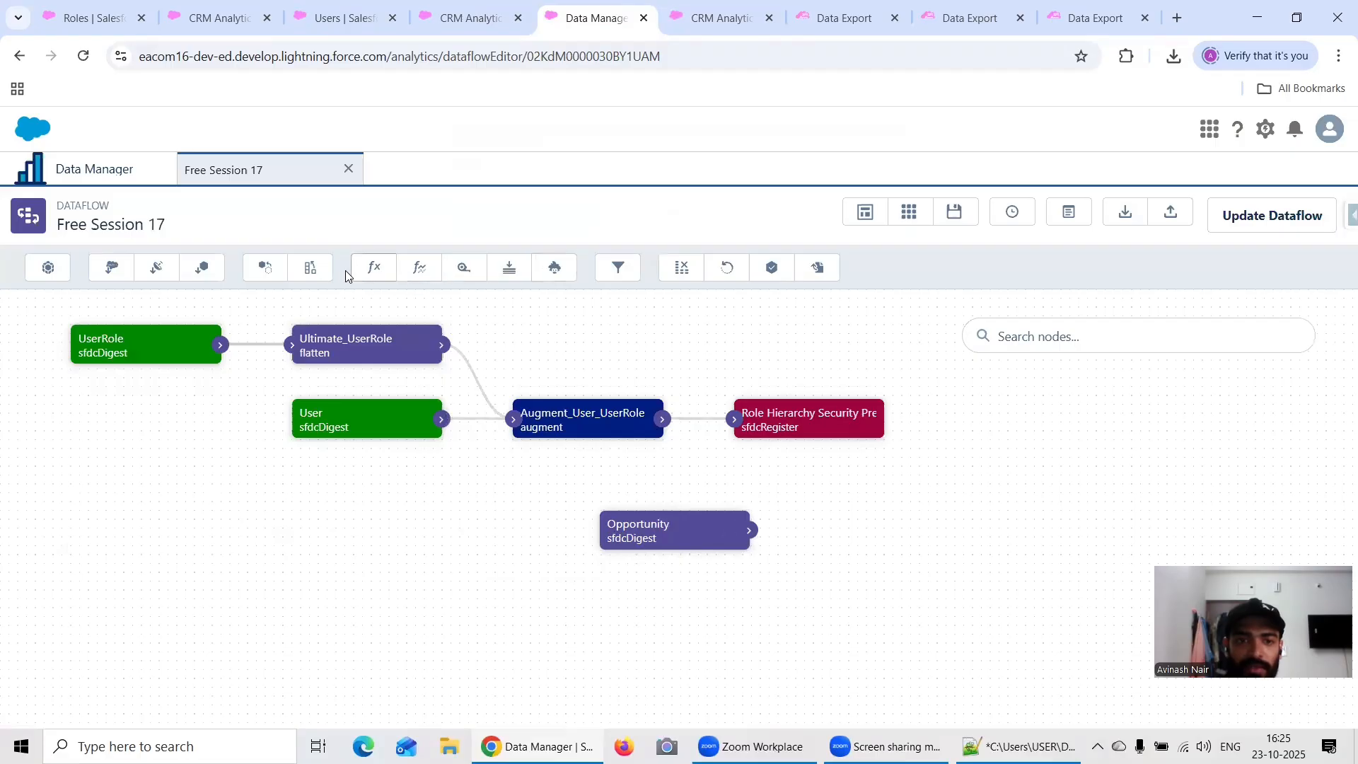
click(308, 268)
click(599, 300)
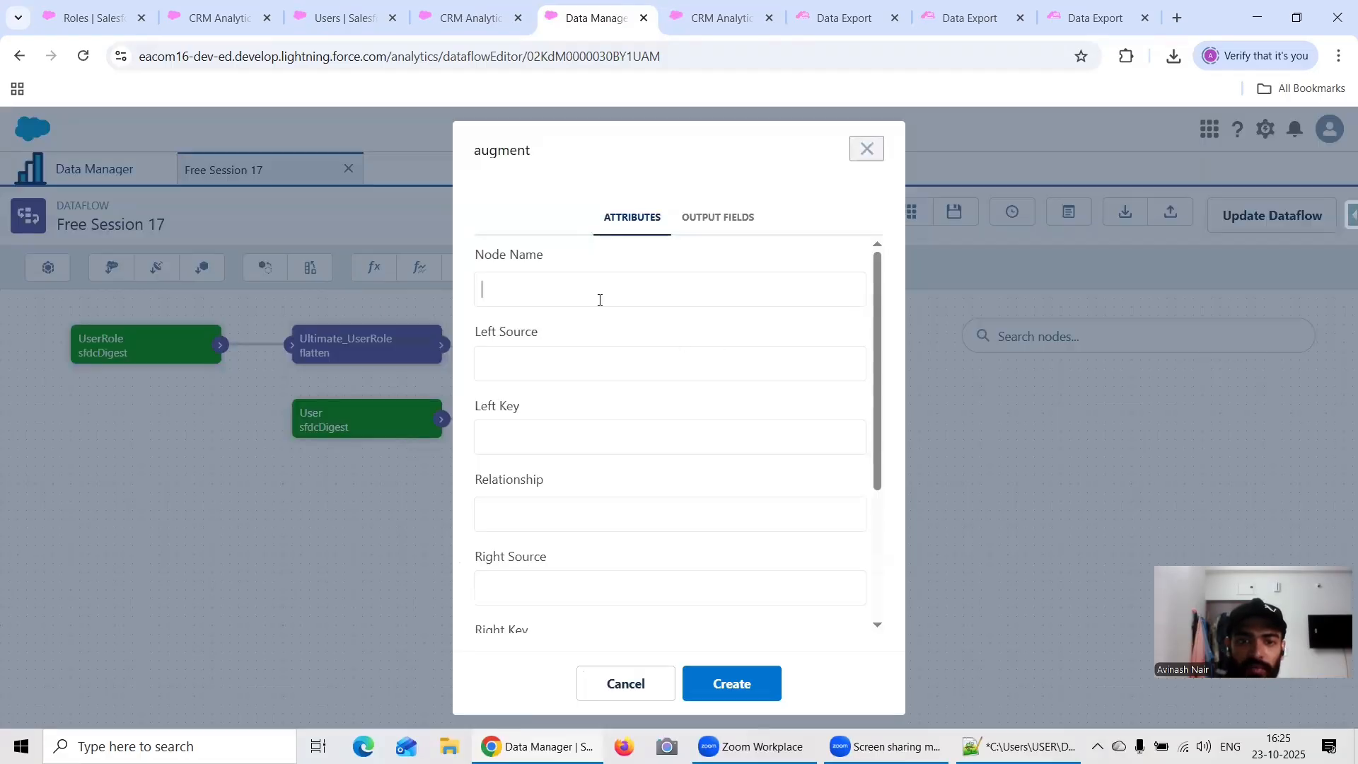
text(Augment_Opportunity_)
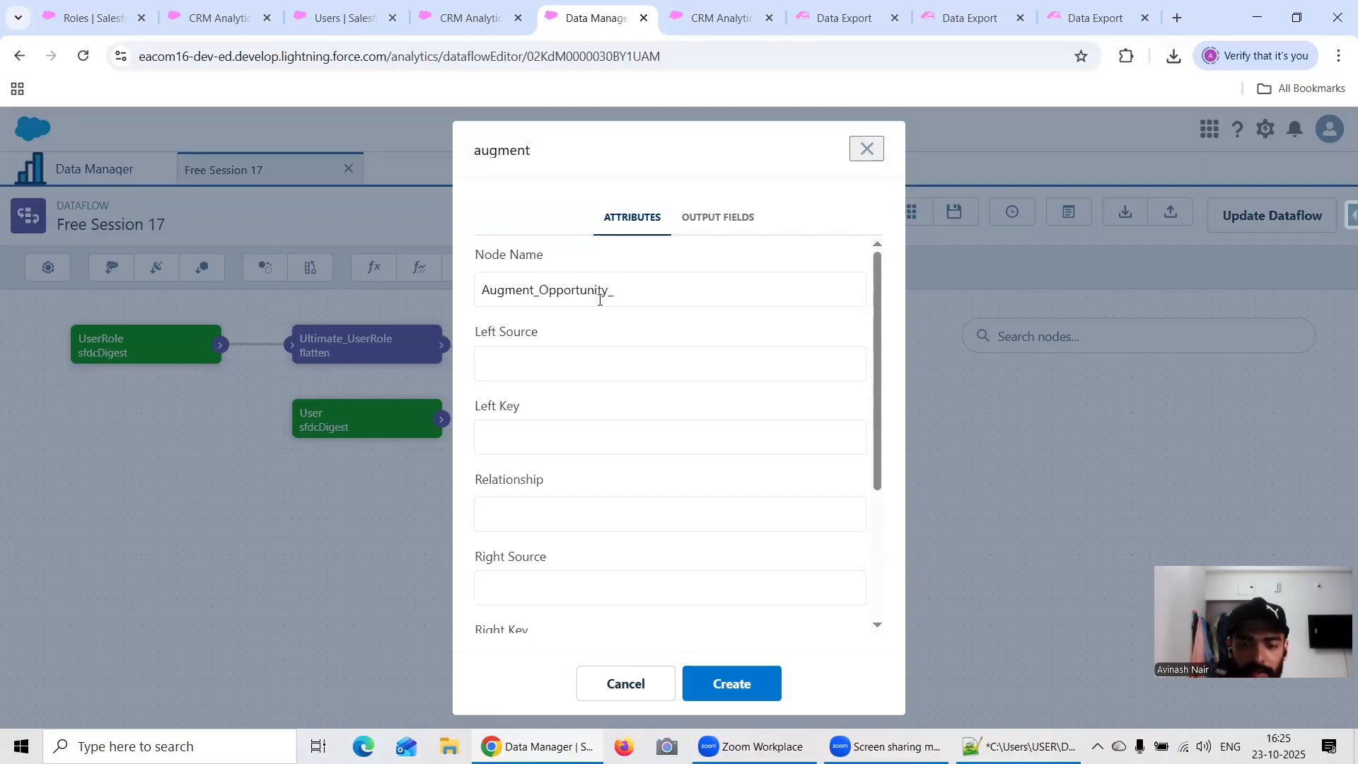
text(User)
Step: Set the augment node's left source to Opportunity and its left key to OwnerId
click(554, 364)
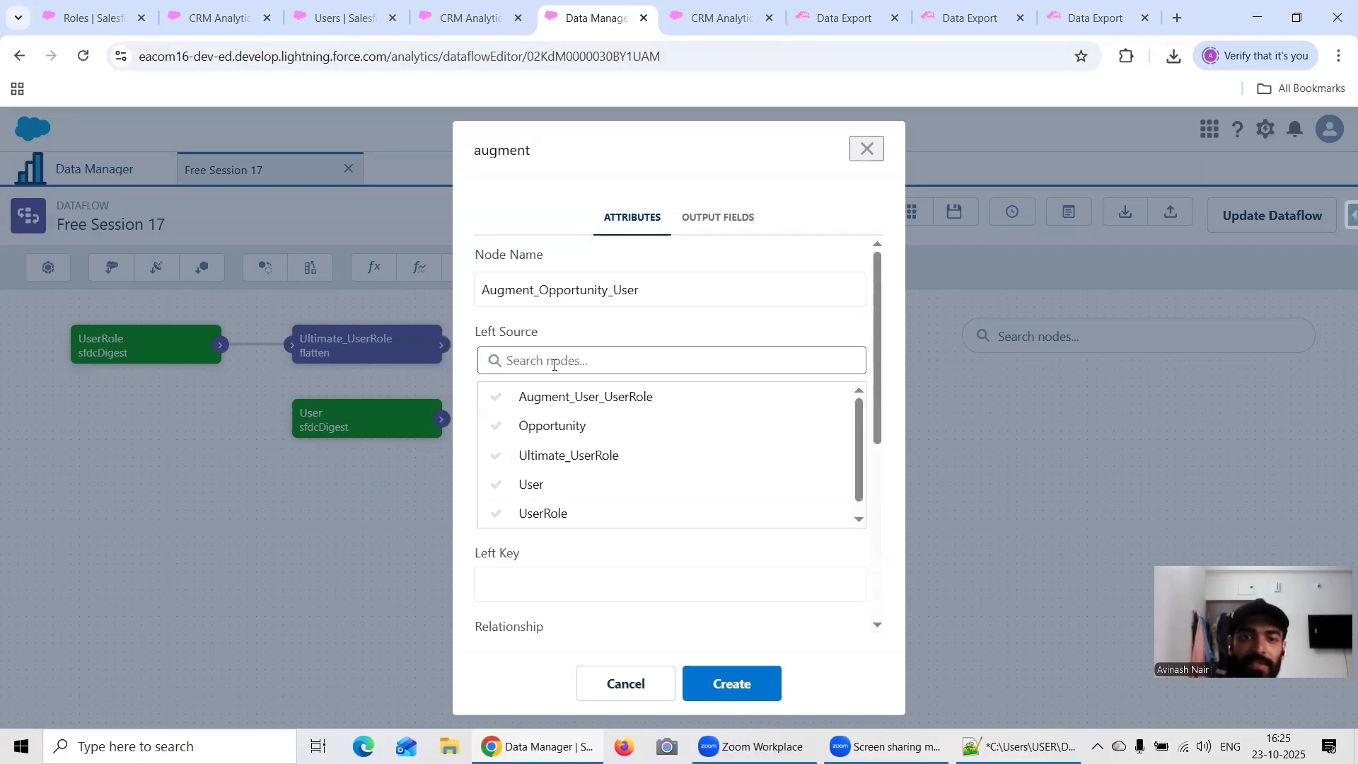
click(554, 427)
click(551, 446)
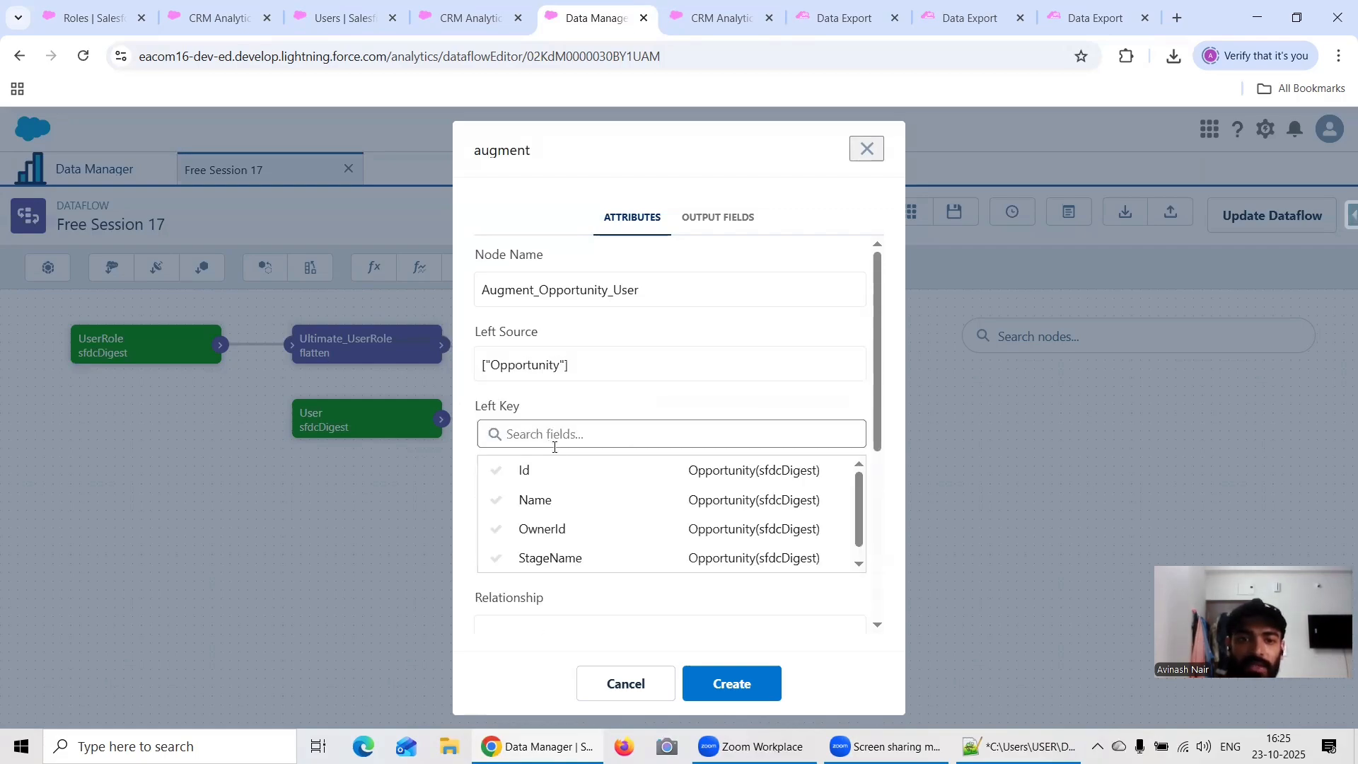
click(549, 530)
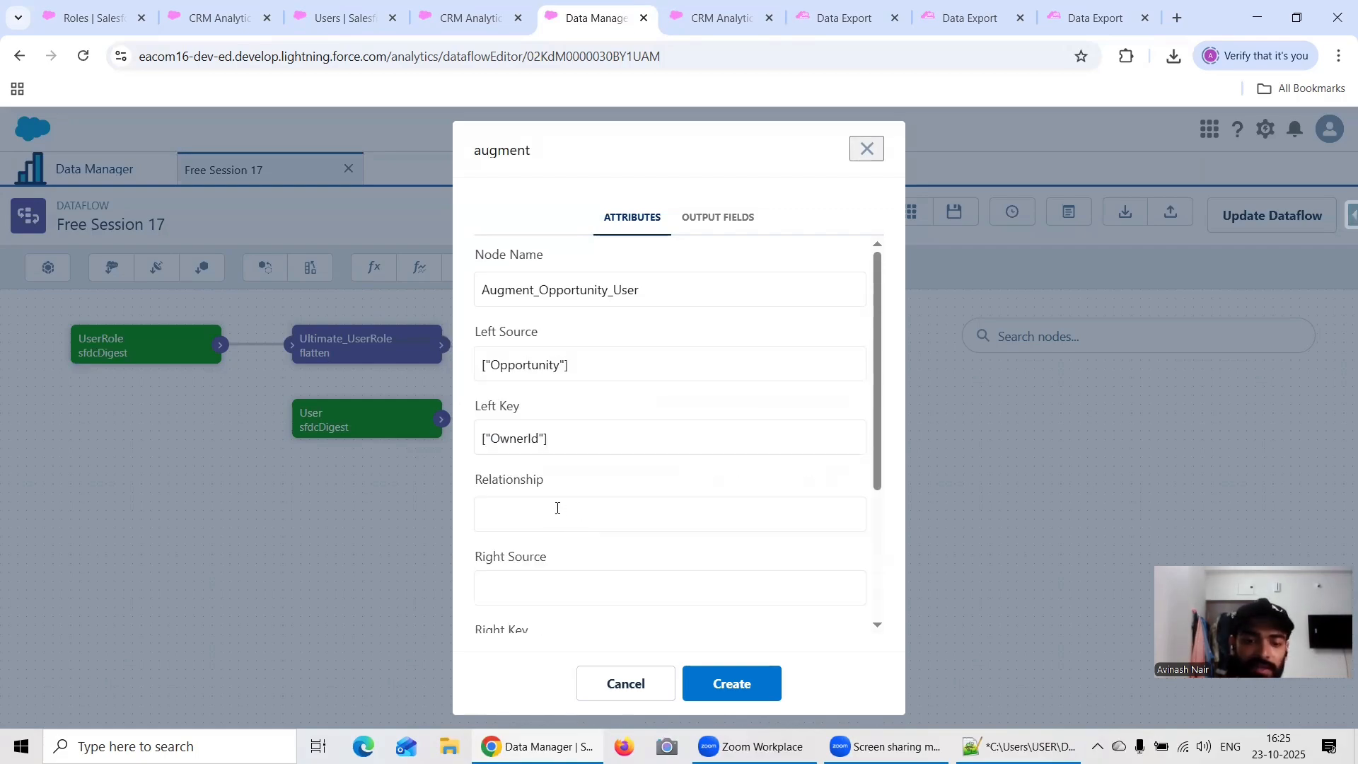
Step: Set the augment's relationship to User and its right source to Augment_User_UserRole
click(558, 507)
text(User)
click(563, 588)
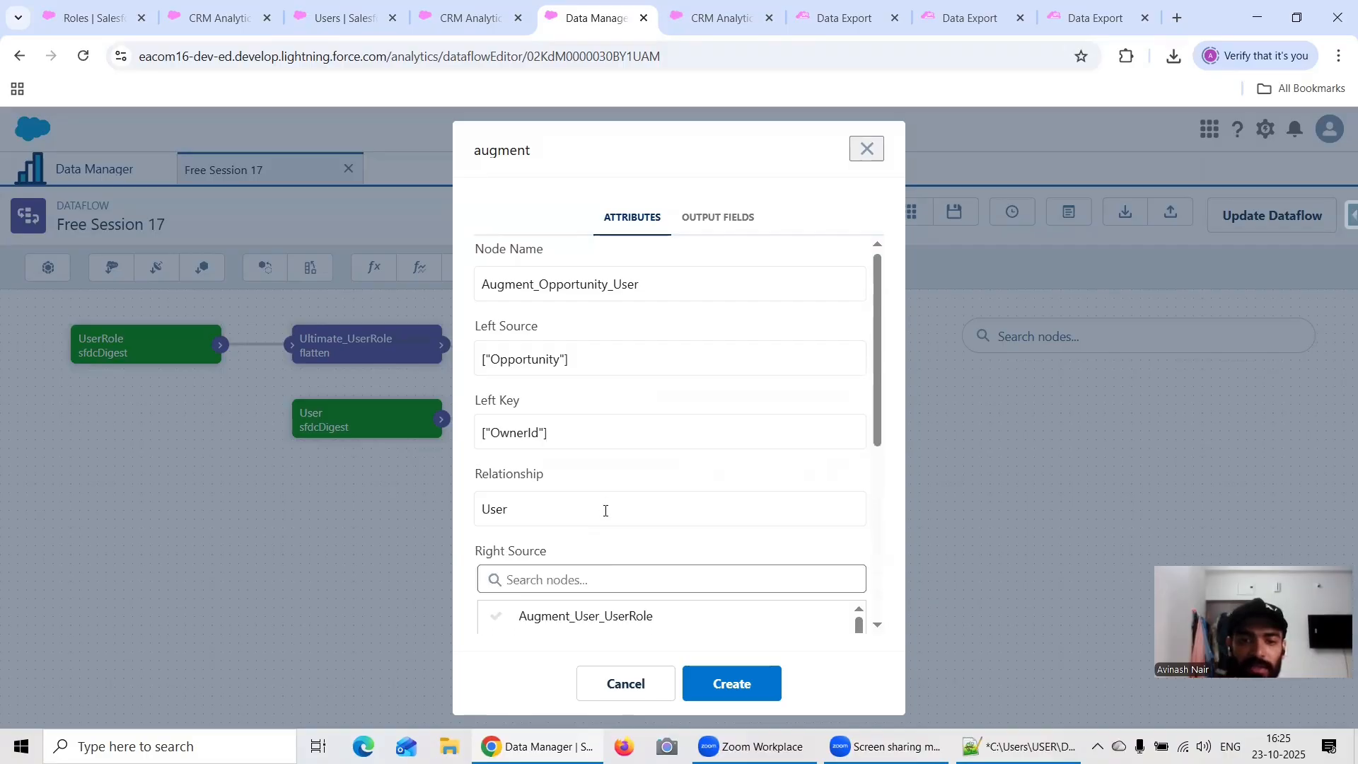
scroll(606, 511, down, 3)
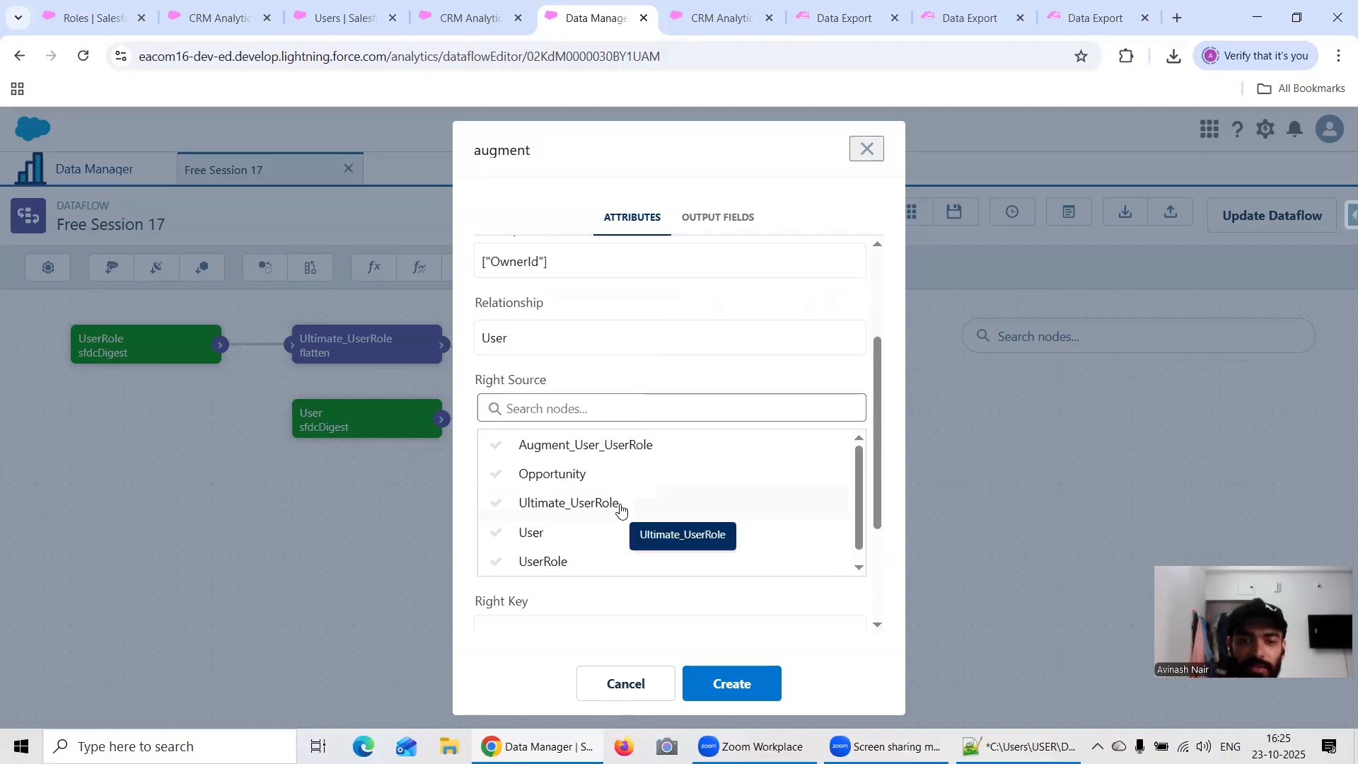
click(629, 451)
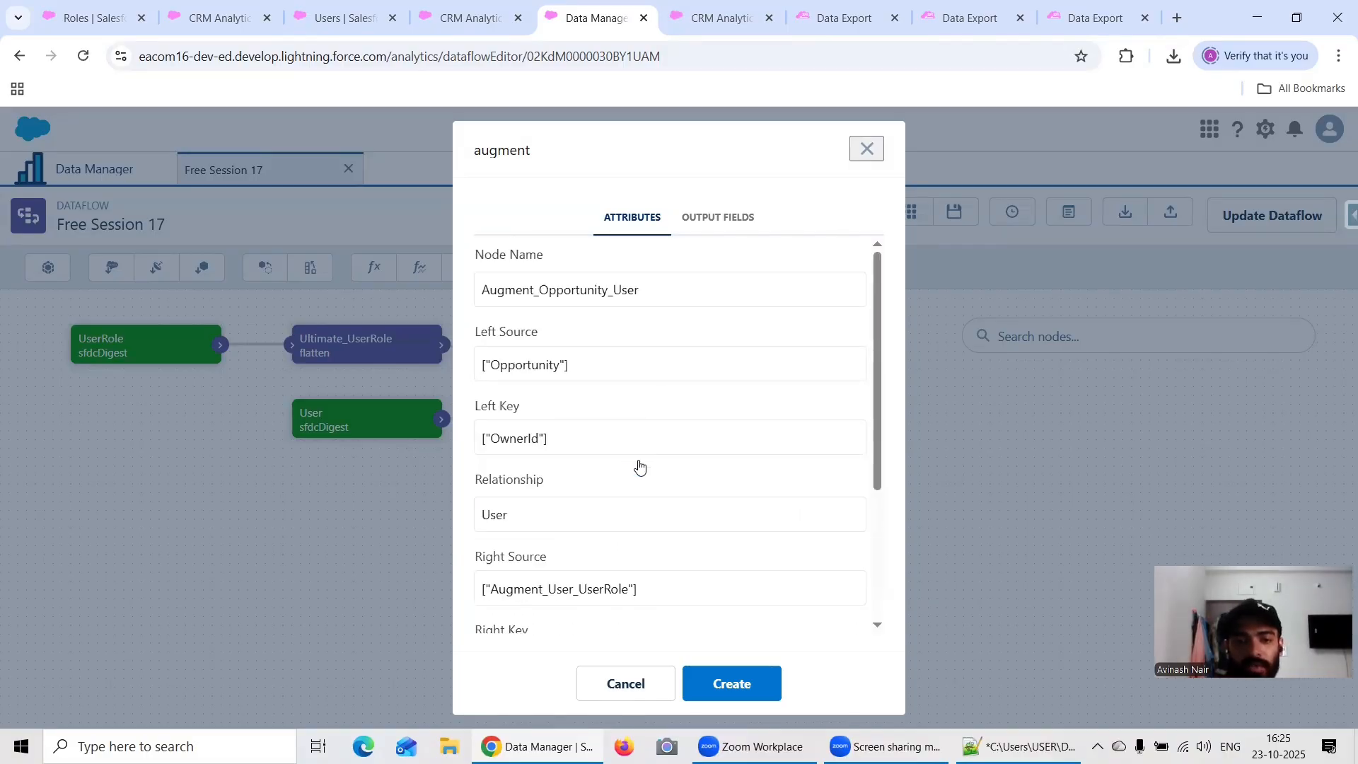
Step: Set the augment's right key to the user's Id field
scroll(586, 525, down, 3)
click(513, 487)
scroll(667, 537, down, 1)
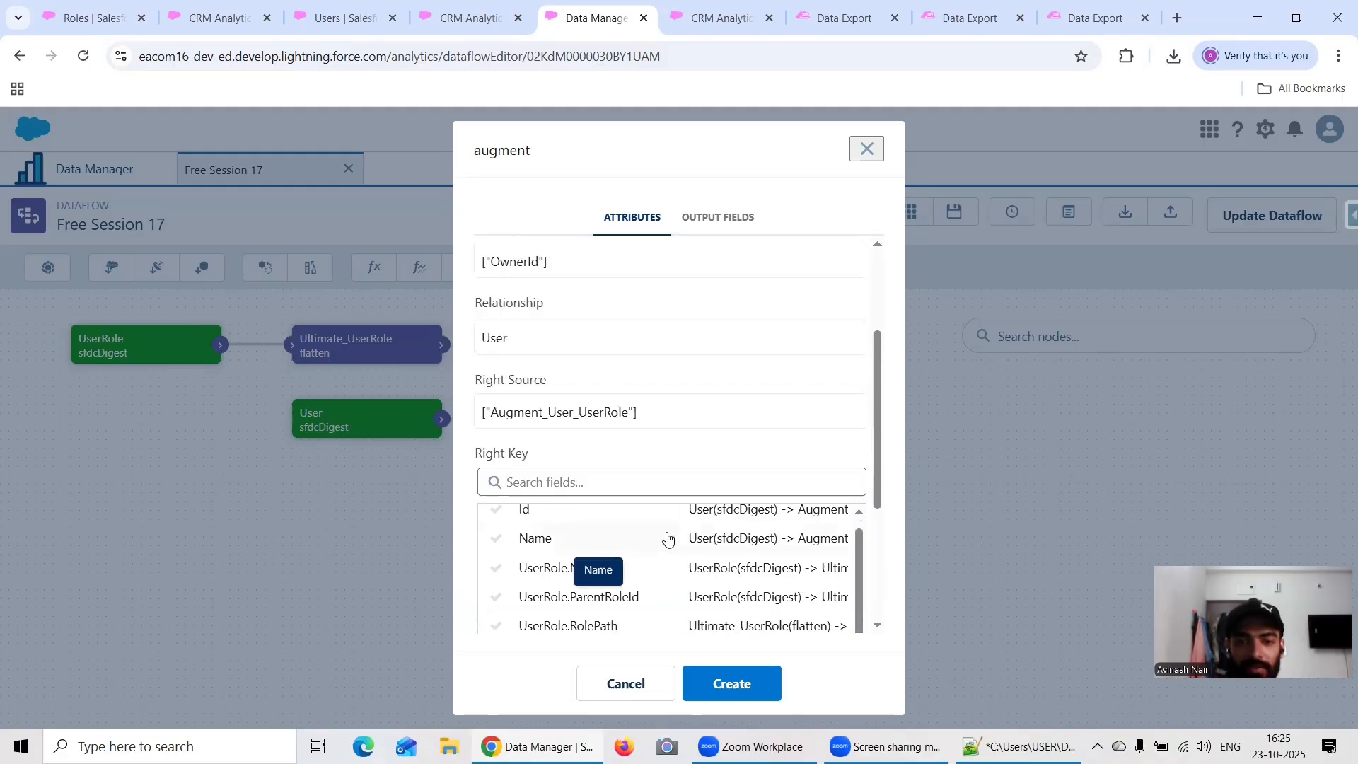
scroll(621, 561, up, 1)
scroll(643, 537, down, 1)
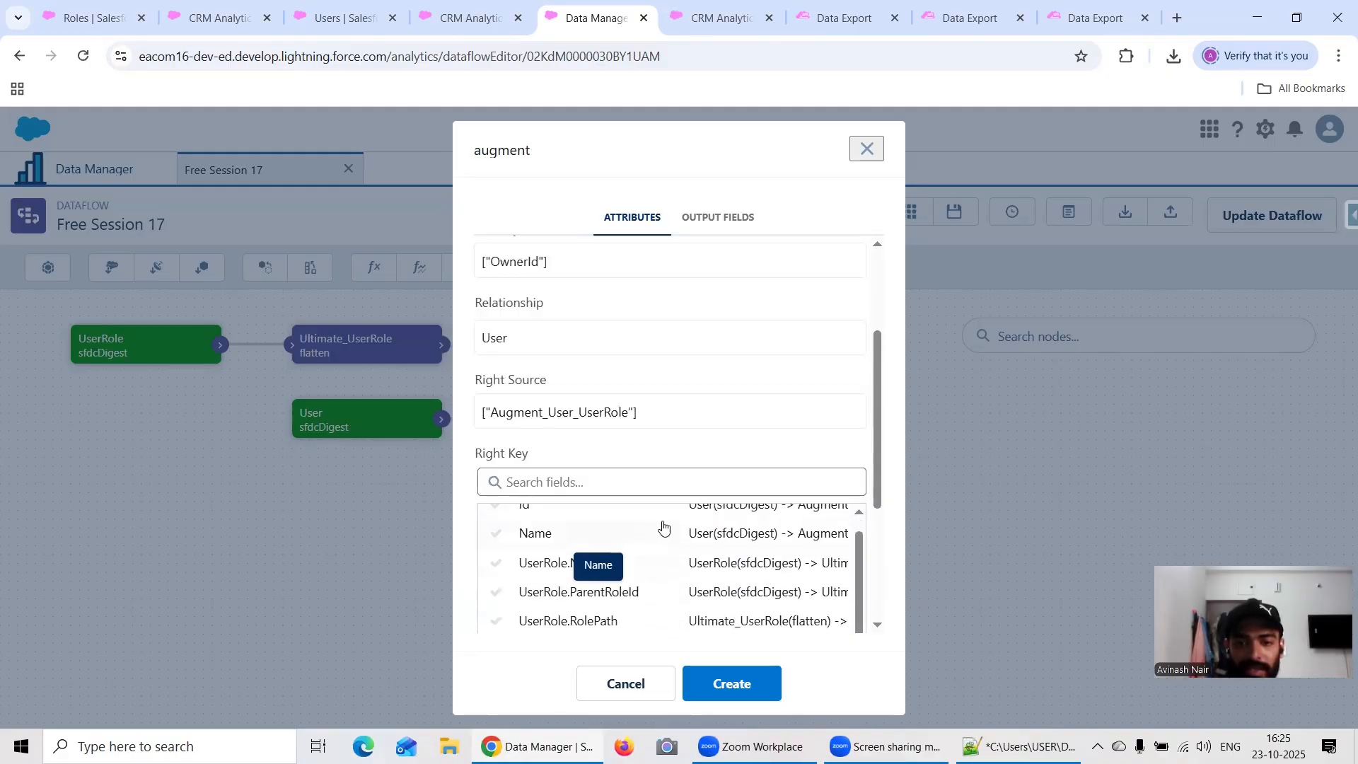
scroll(681, 526, up, 1)
scroll(681, 527, down, 1)
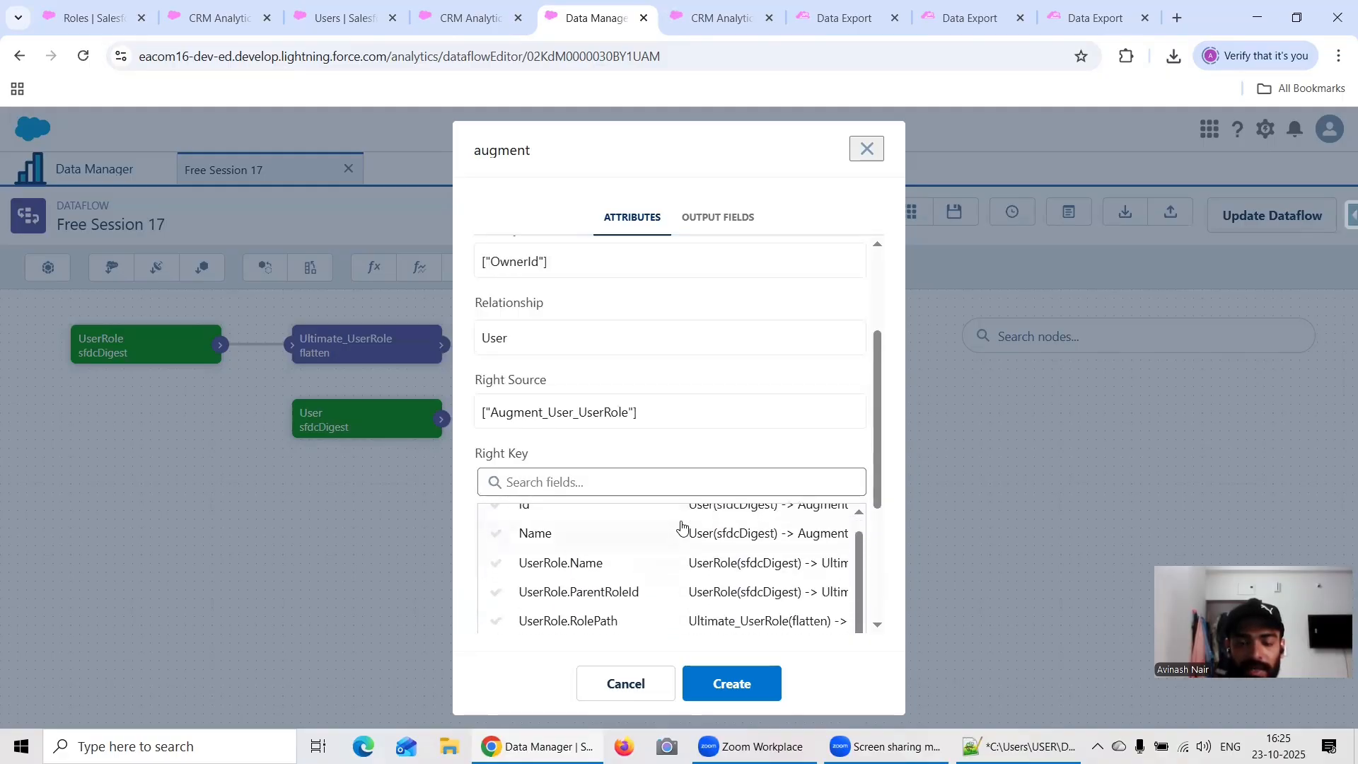
scroll(681, 526, down, 1)
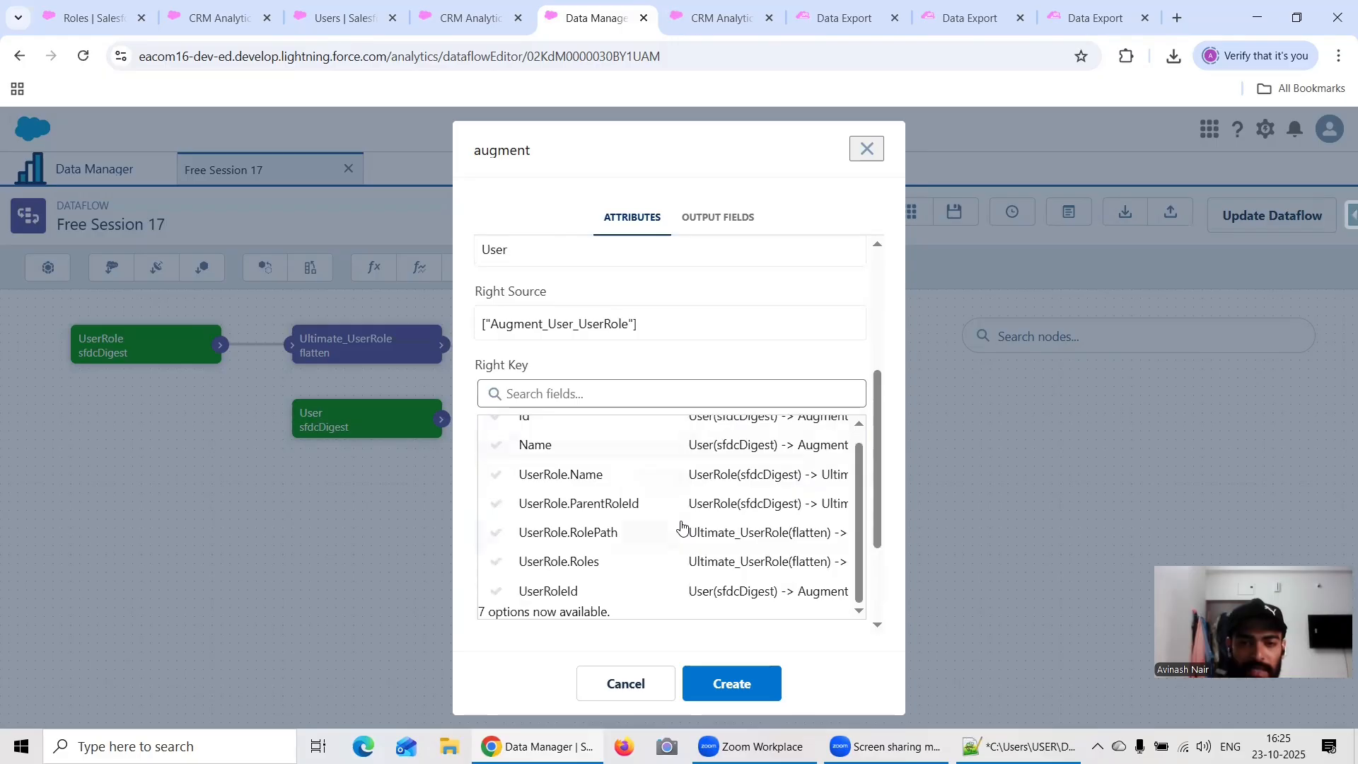
scroll(681, 526, down, 1)
scroll(644, 491, up, 1)
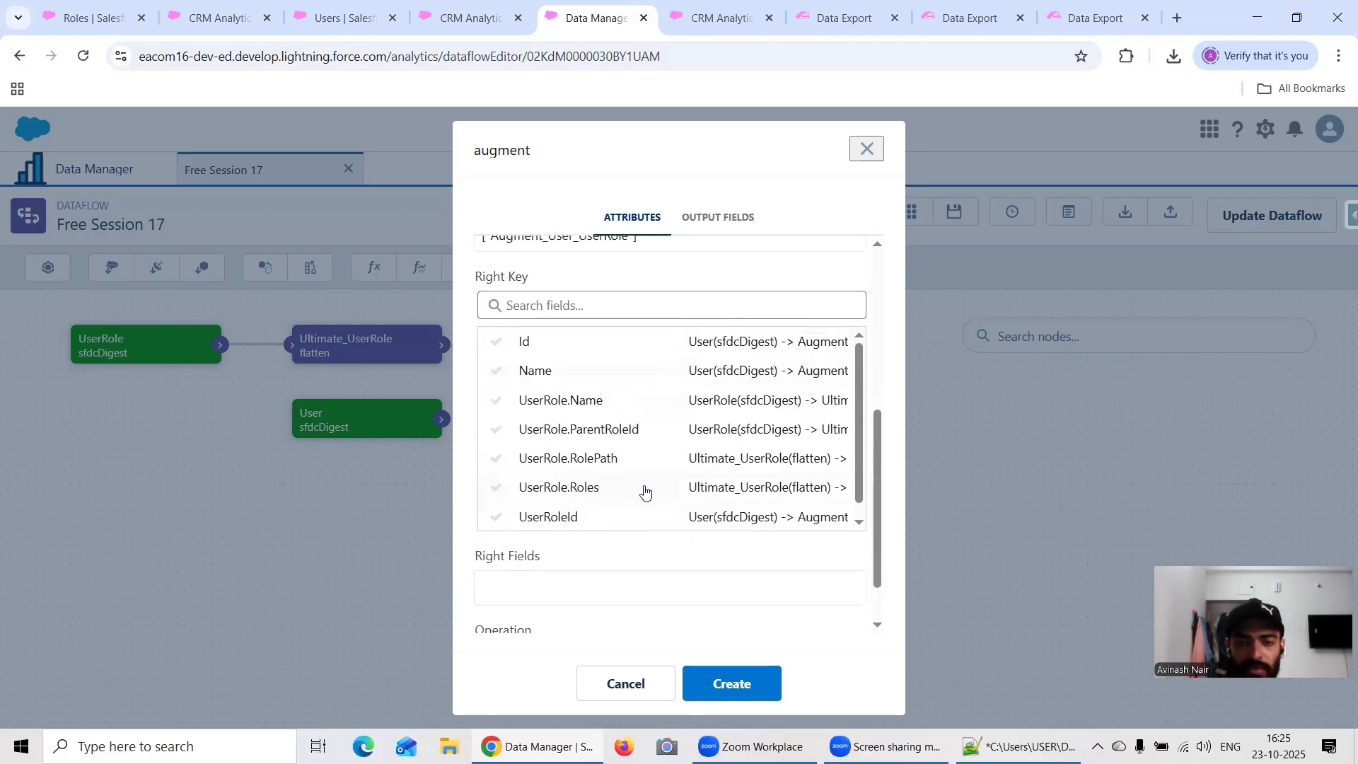
click(742, 343)
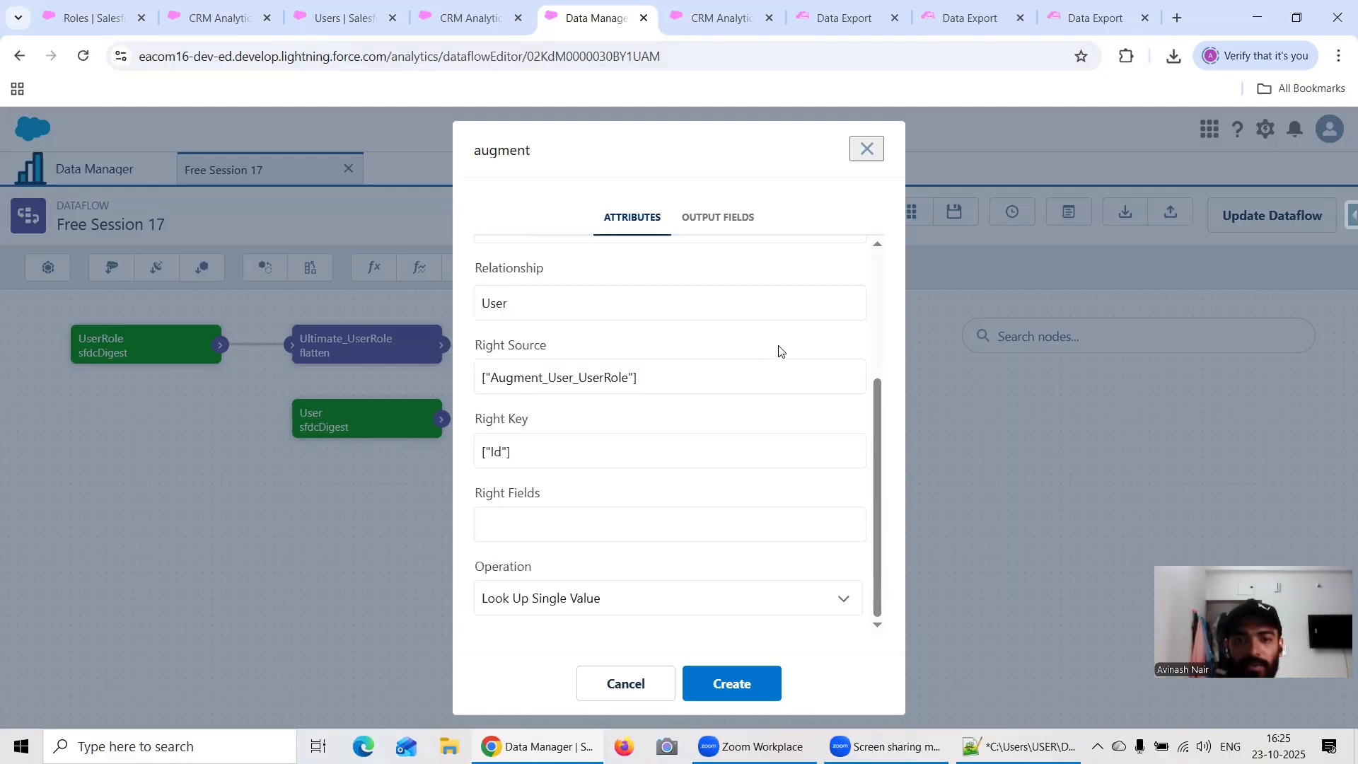
Step: Set the augment's right fields to Name, UserRoleId, UserRole.RolePath and UserRole.Roles, and create the Augment_Opportunity_User node
click(524, 512)
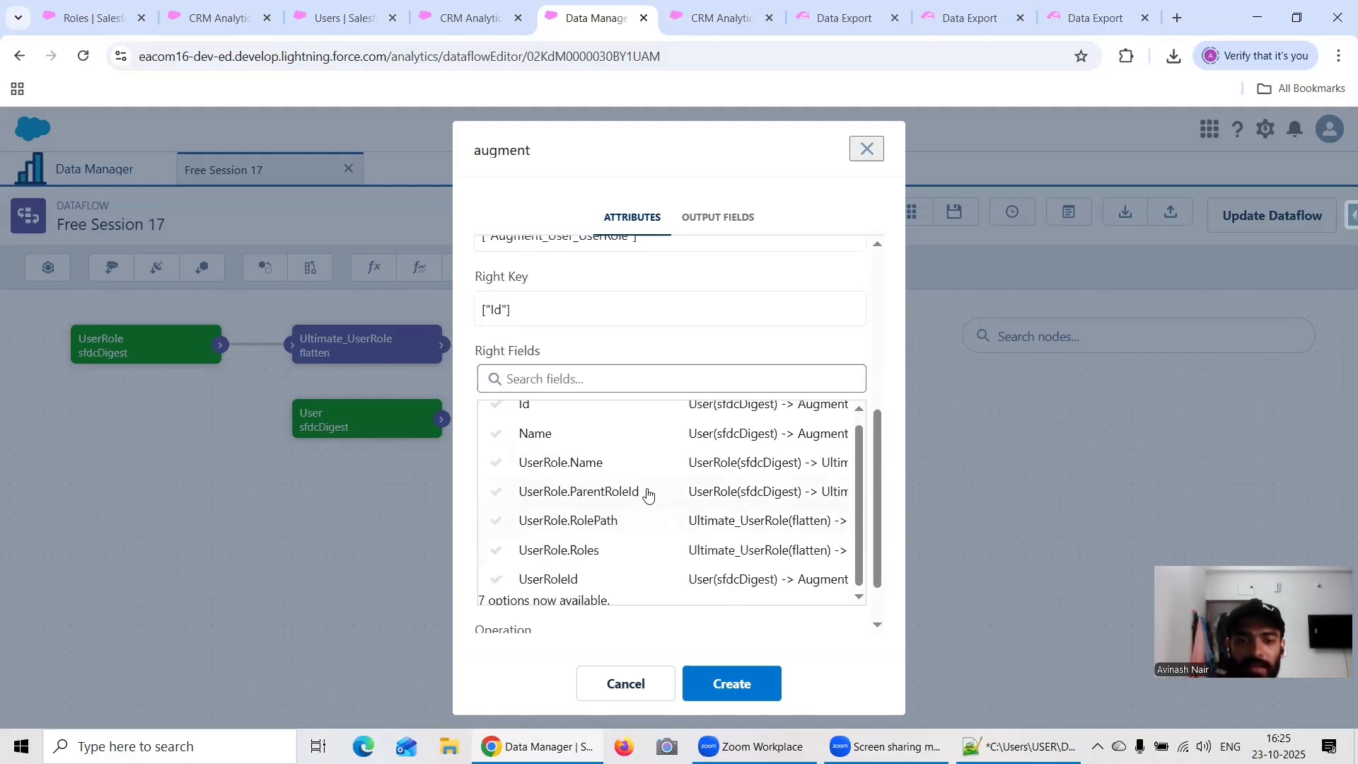
click(549, 431)
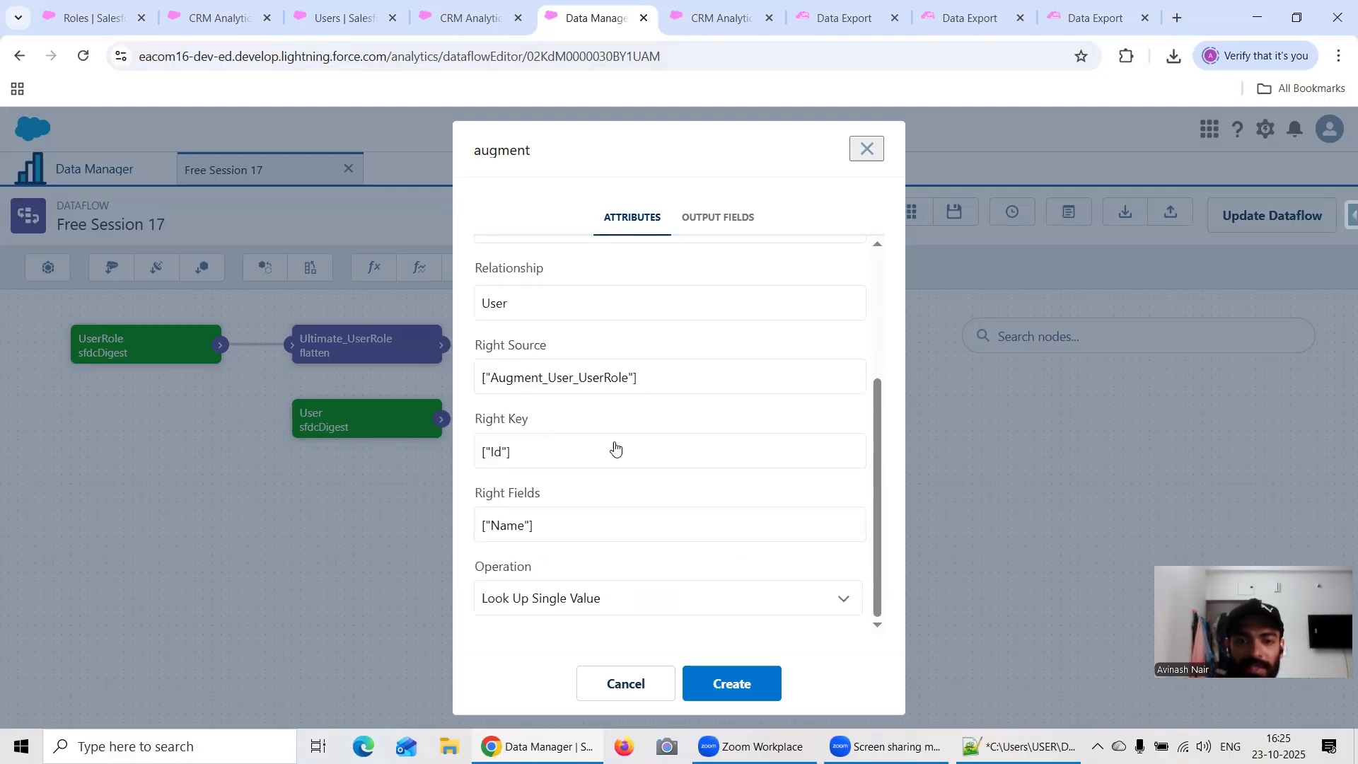
click(600, 532)
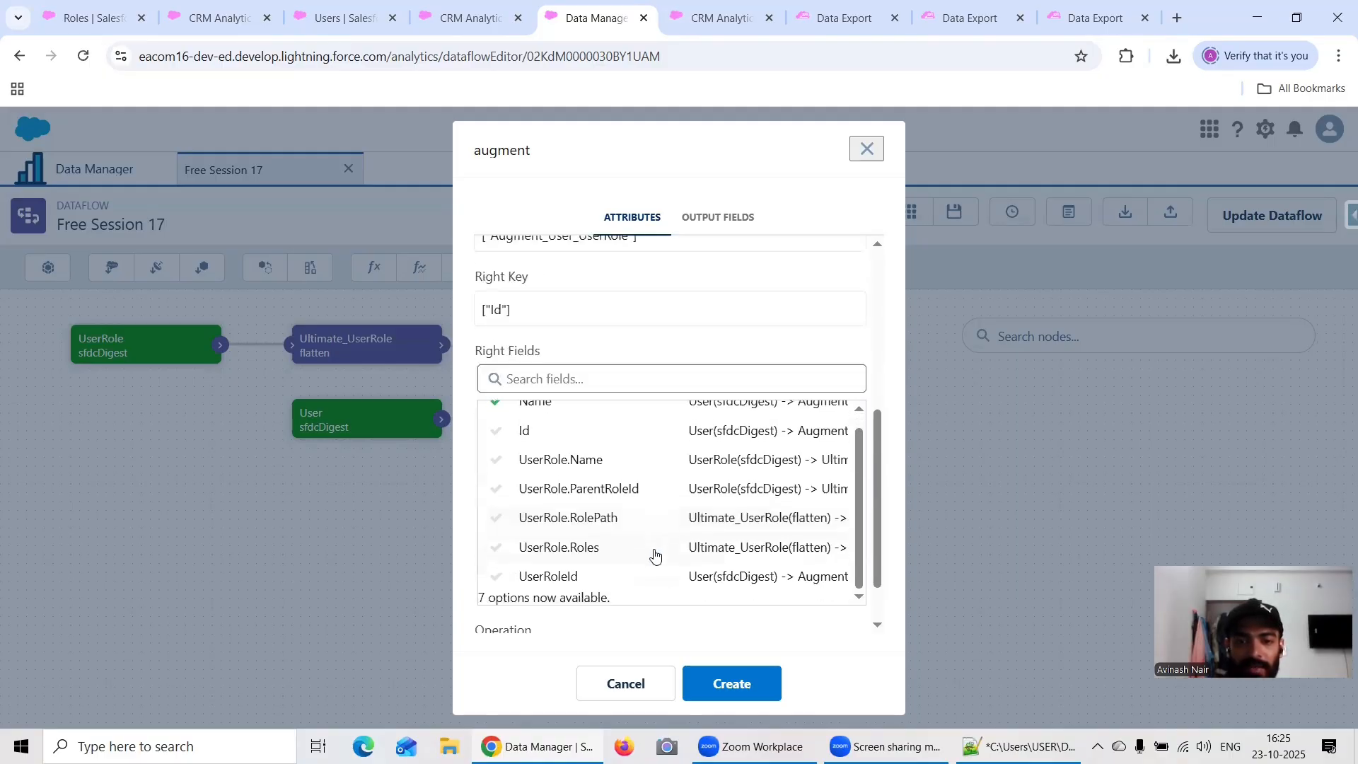
click(568, 577)
click(585, 509)
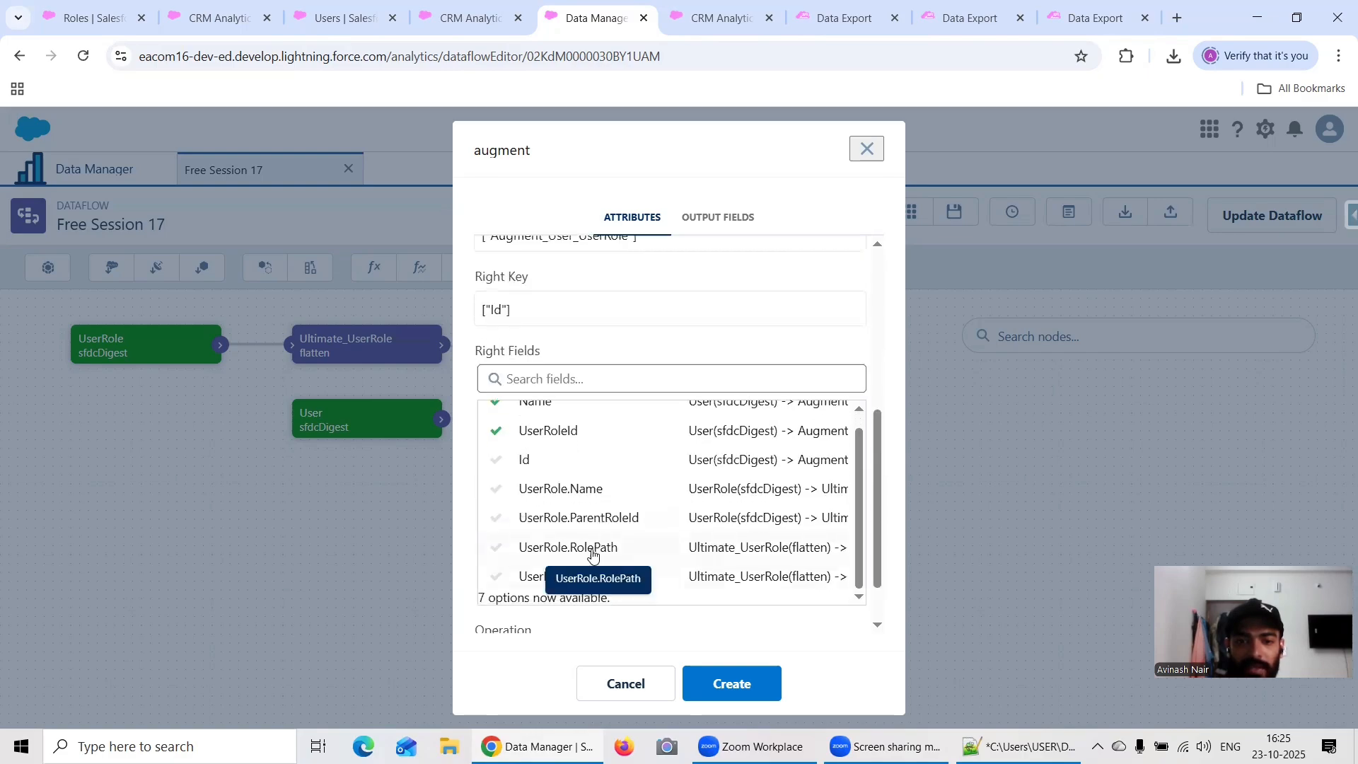
click(593, 555)
click(626, 527)
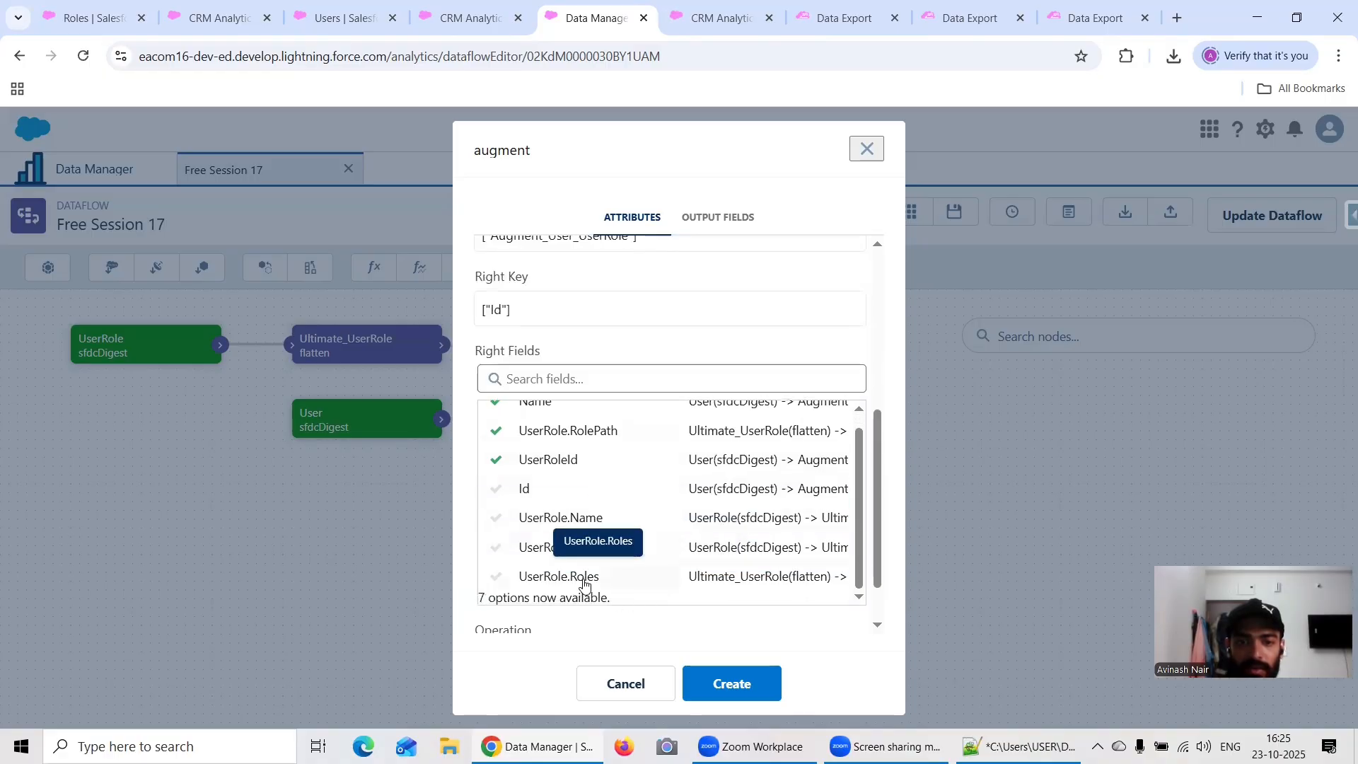
click(732, 683)
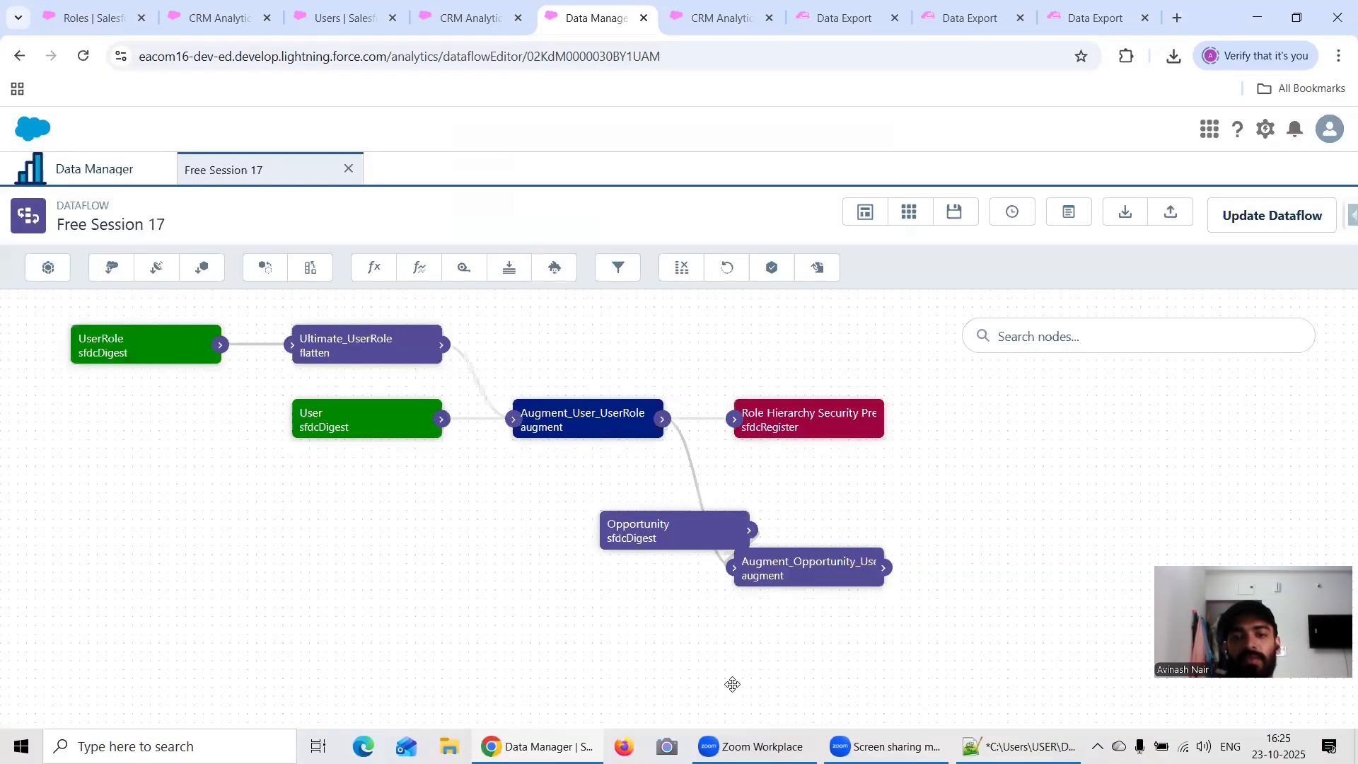
Step: Review the sources, keys and right fields of the Augment_User_UserRole node and close its settings
scroll(682, 458, down, 1)
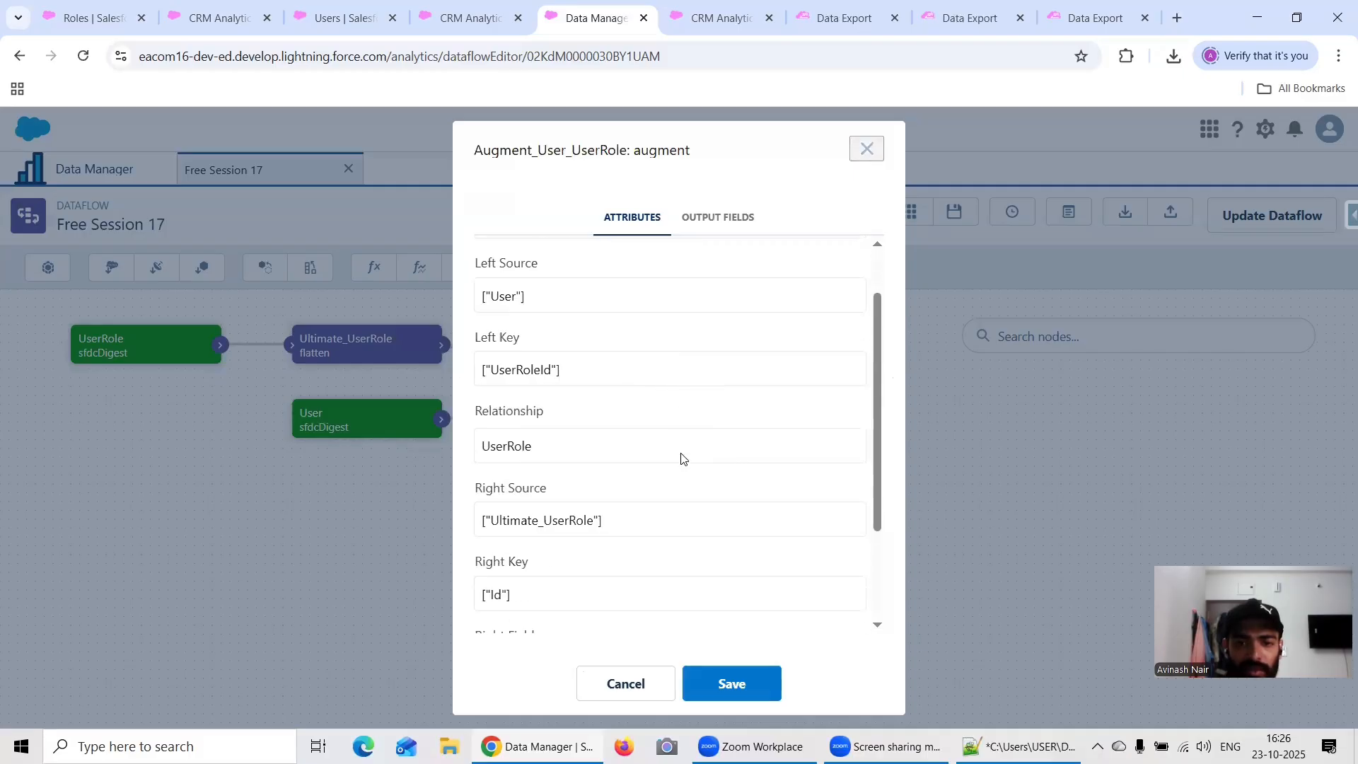
scroll(756, 440, down, 2)
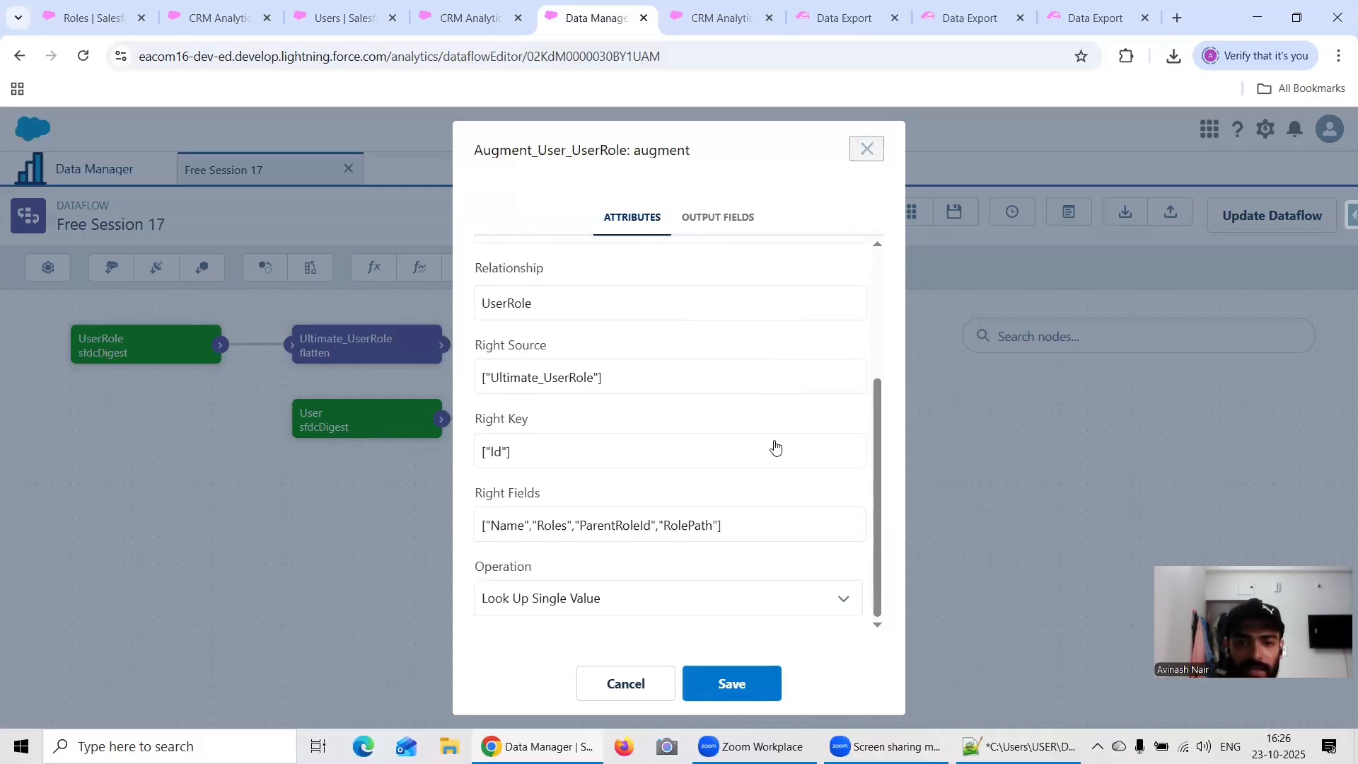
scroll(771, 447, up, 3)
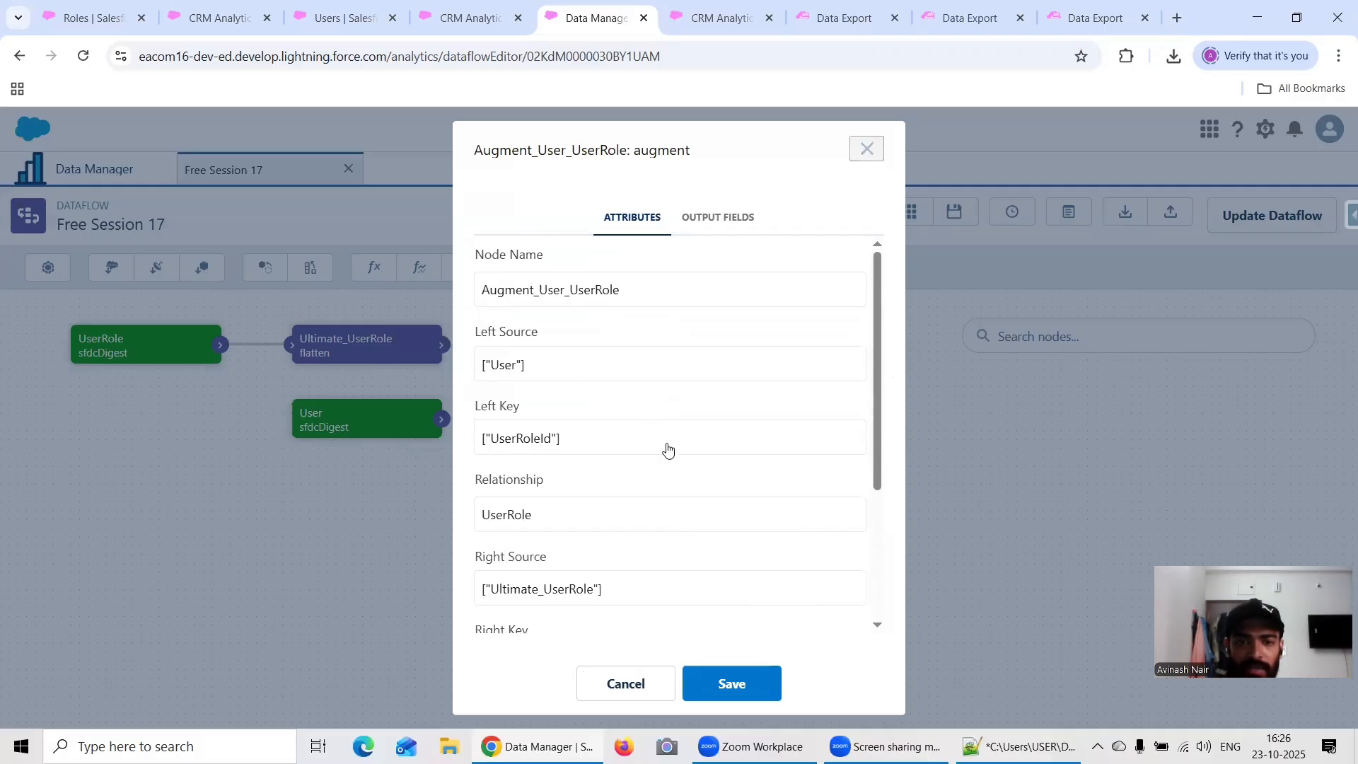
scroll(701, 445, down, 3)
click(766, 684)
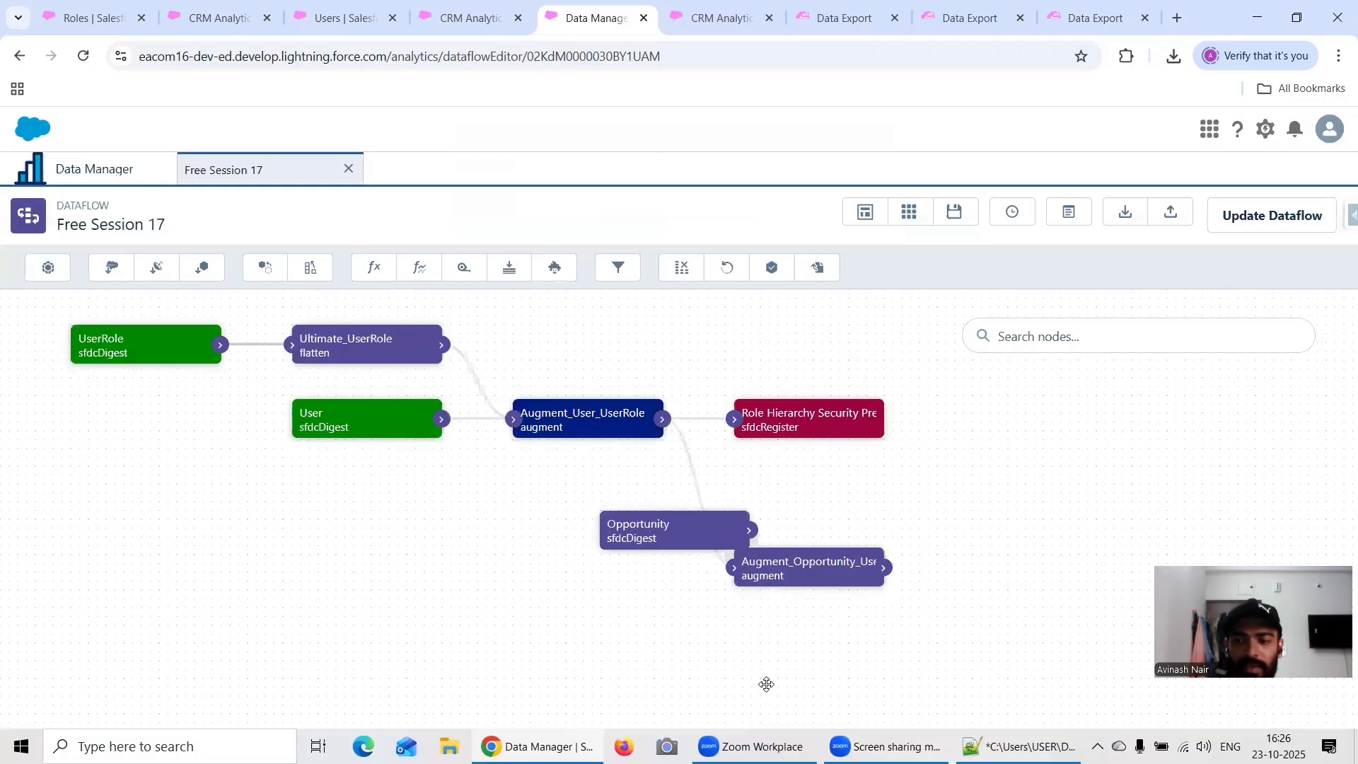
Step: Move the Augment_Opportunity_User node up and to the right of Opportunity, and start a register node named Opportunity Security Predicate
drag(864, 566, 949, 486)
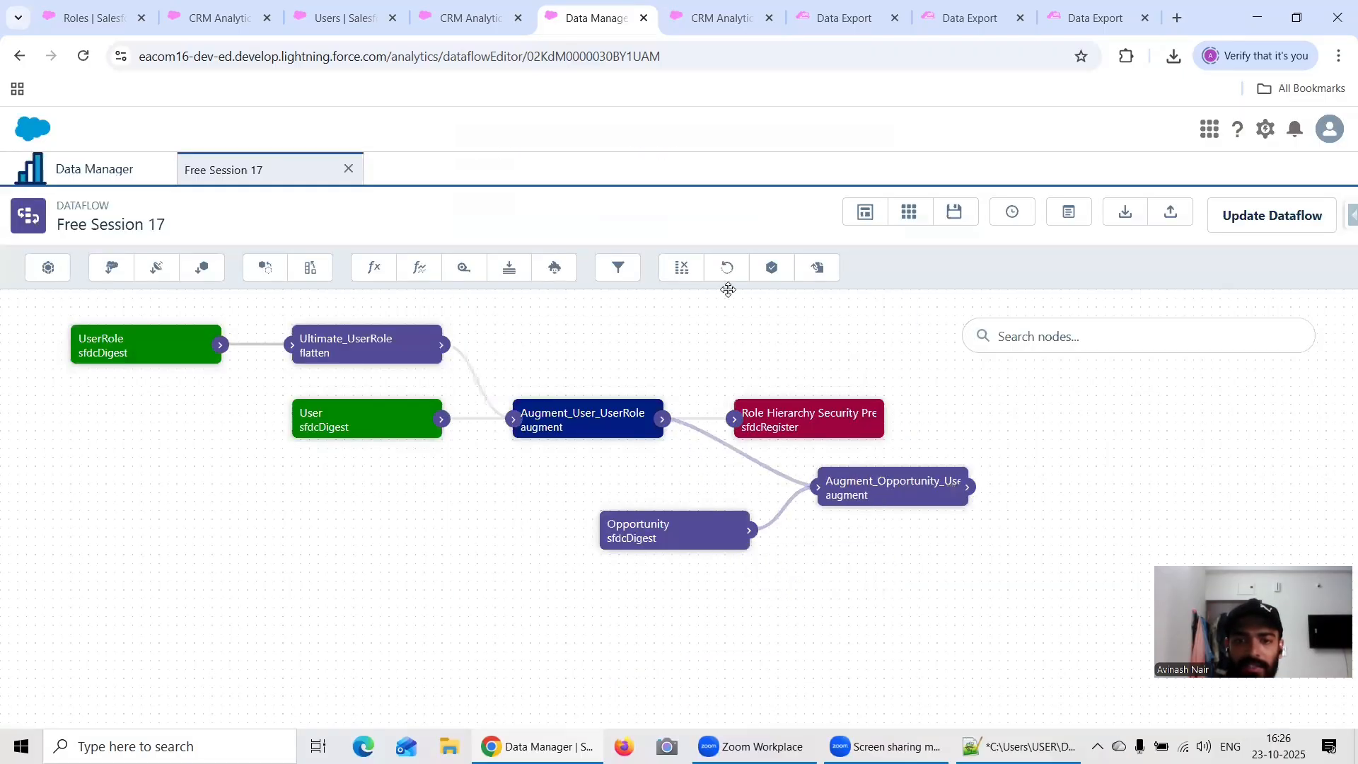
click(818, 267)
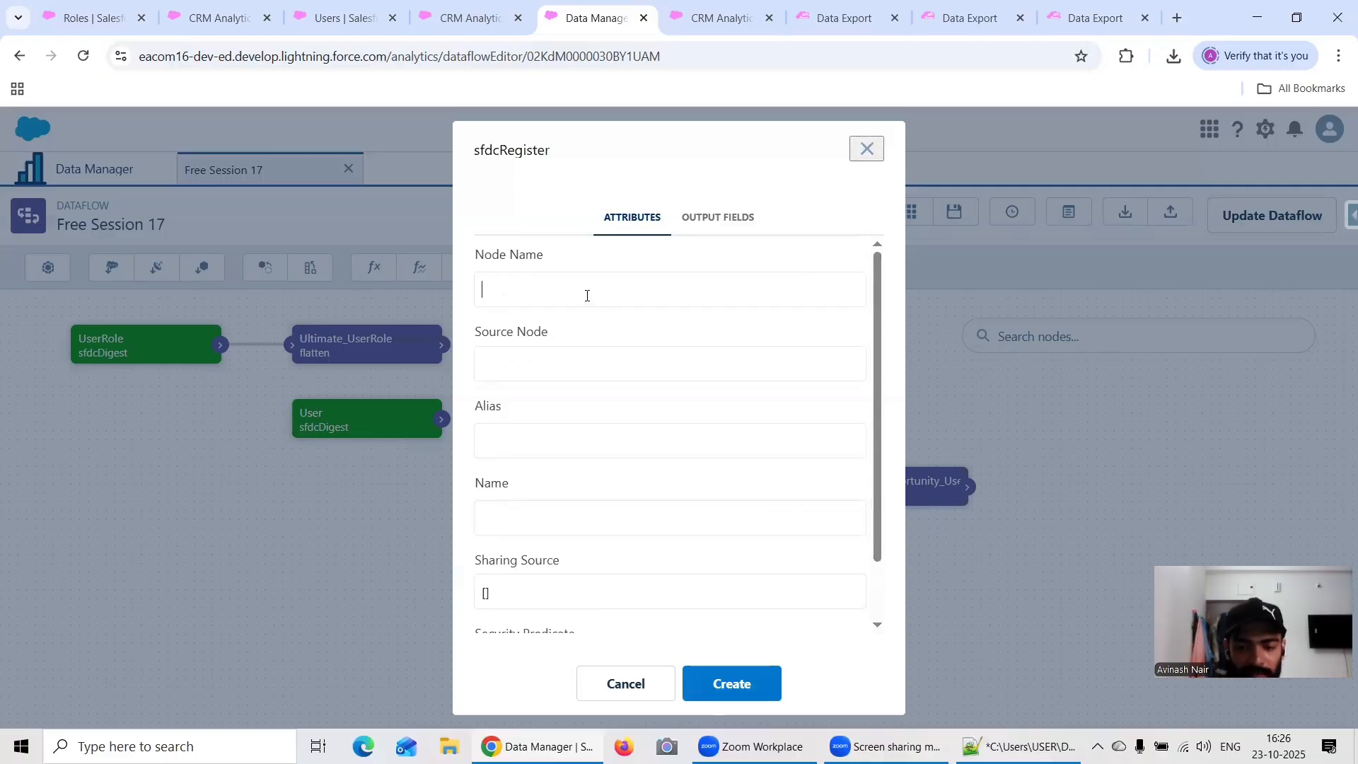
text(Opportuni)
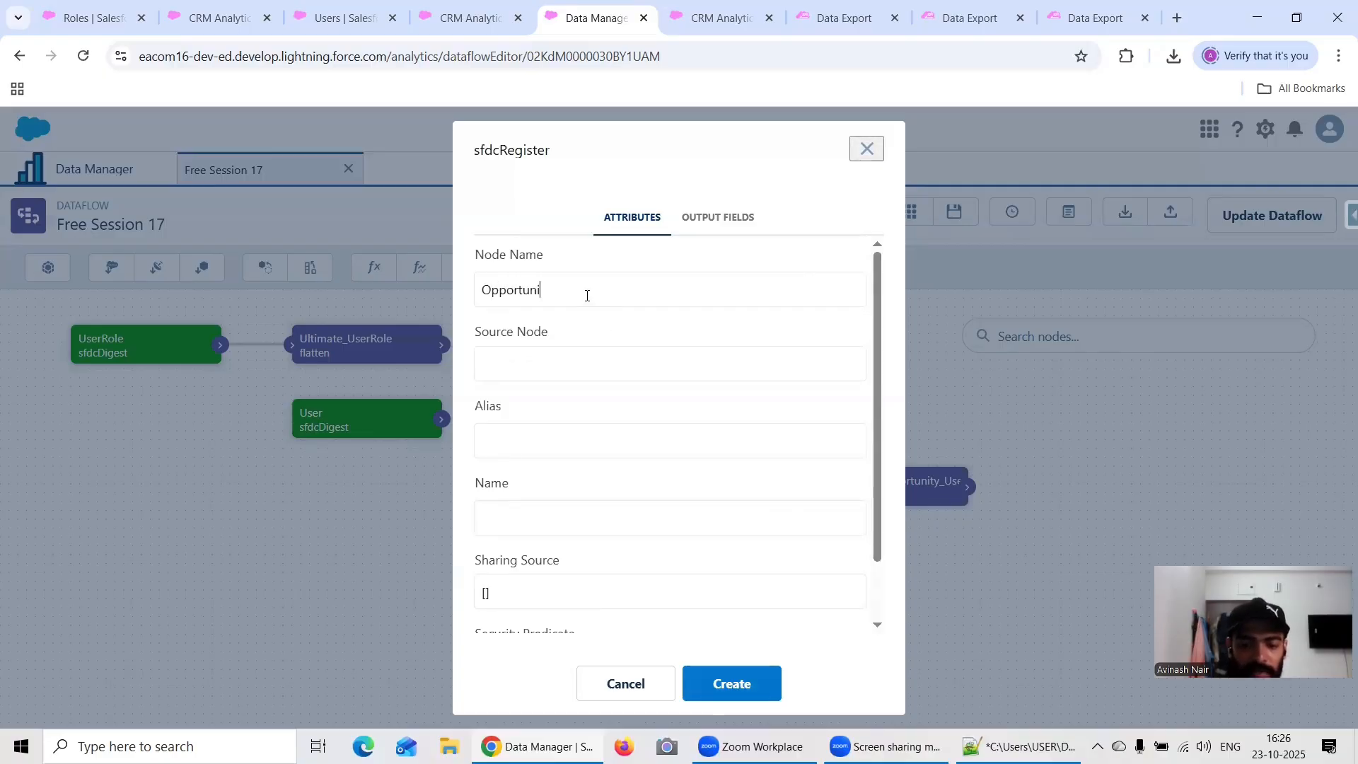
text(ty Security)
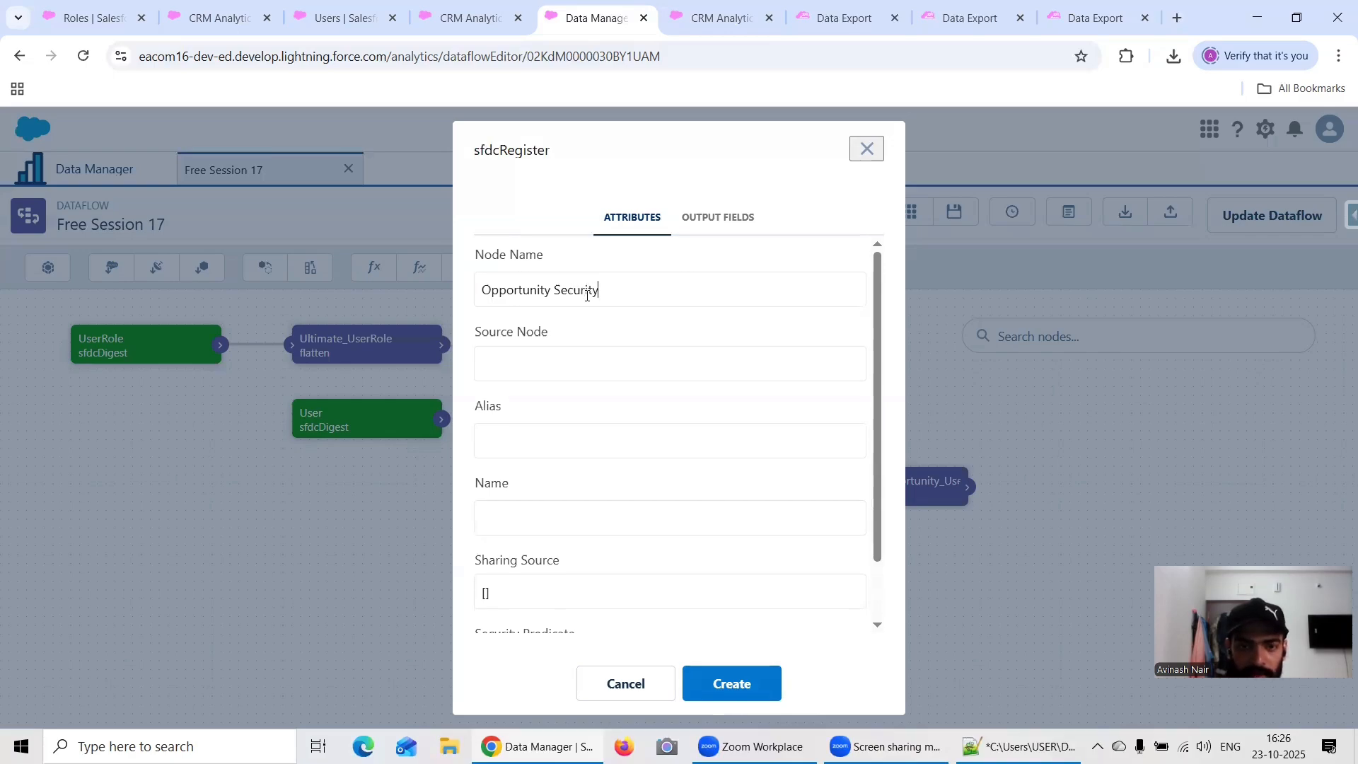
text( Predicat)
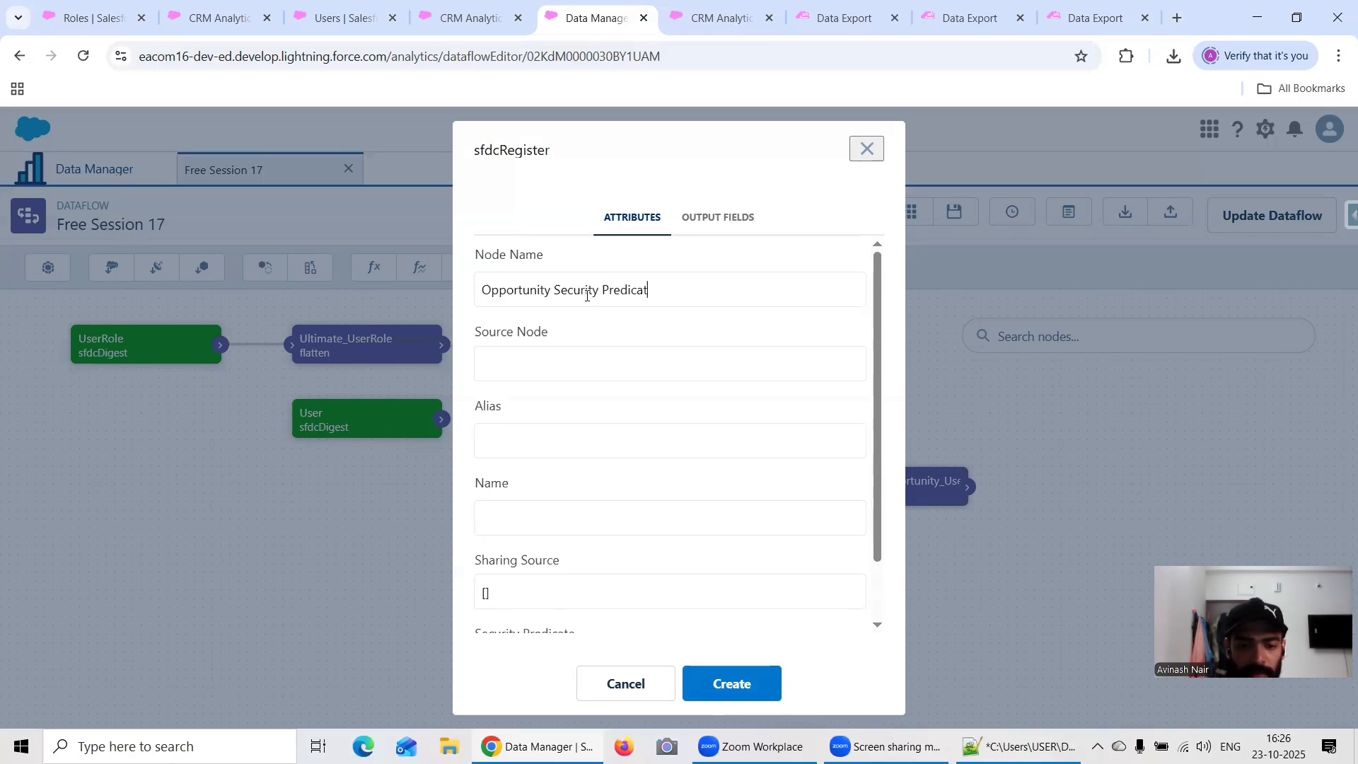
text(e)
Step: Set the register node's alias to Opportunity_Security_Predicate and its dataset name to Opportunity Security Predicate
triple_click(622, 292)
key(ctrl+c)
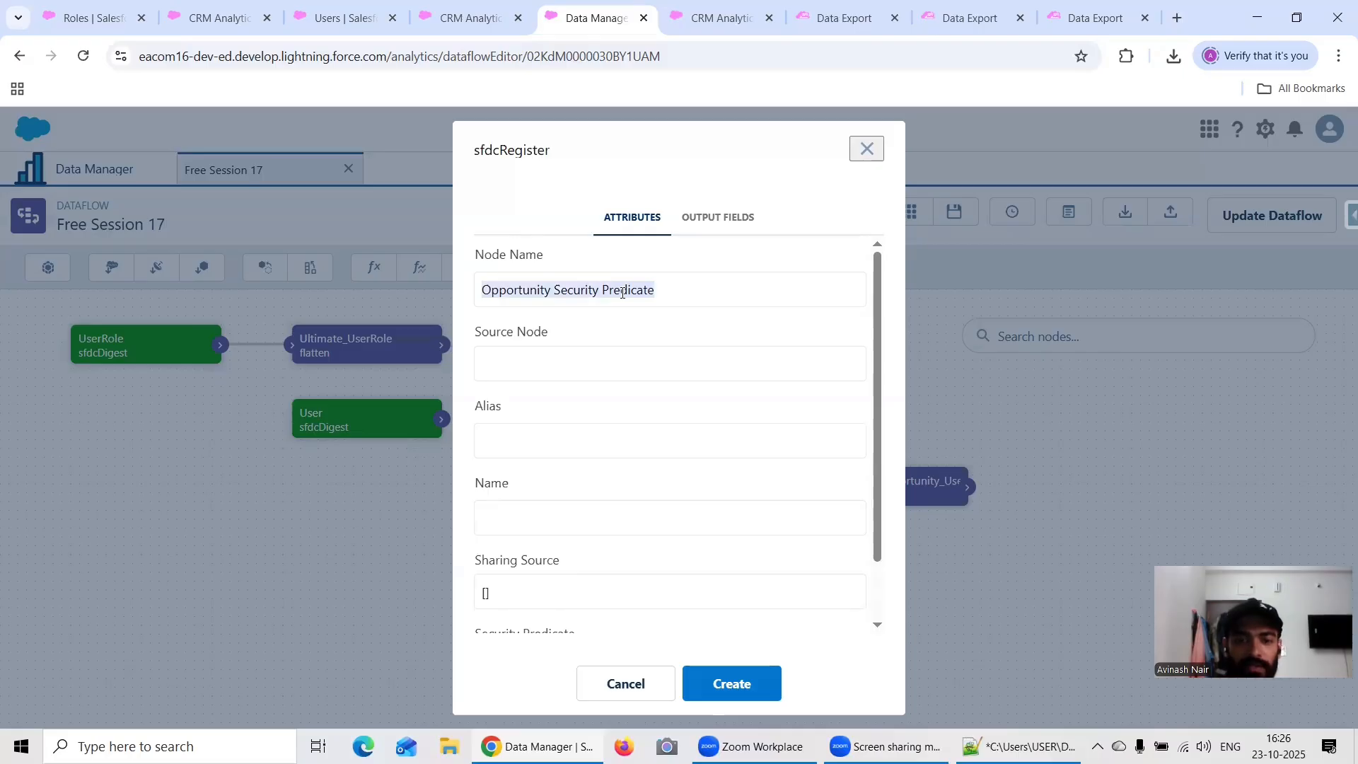
click(543, 433)
key(ctrl+v)
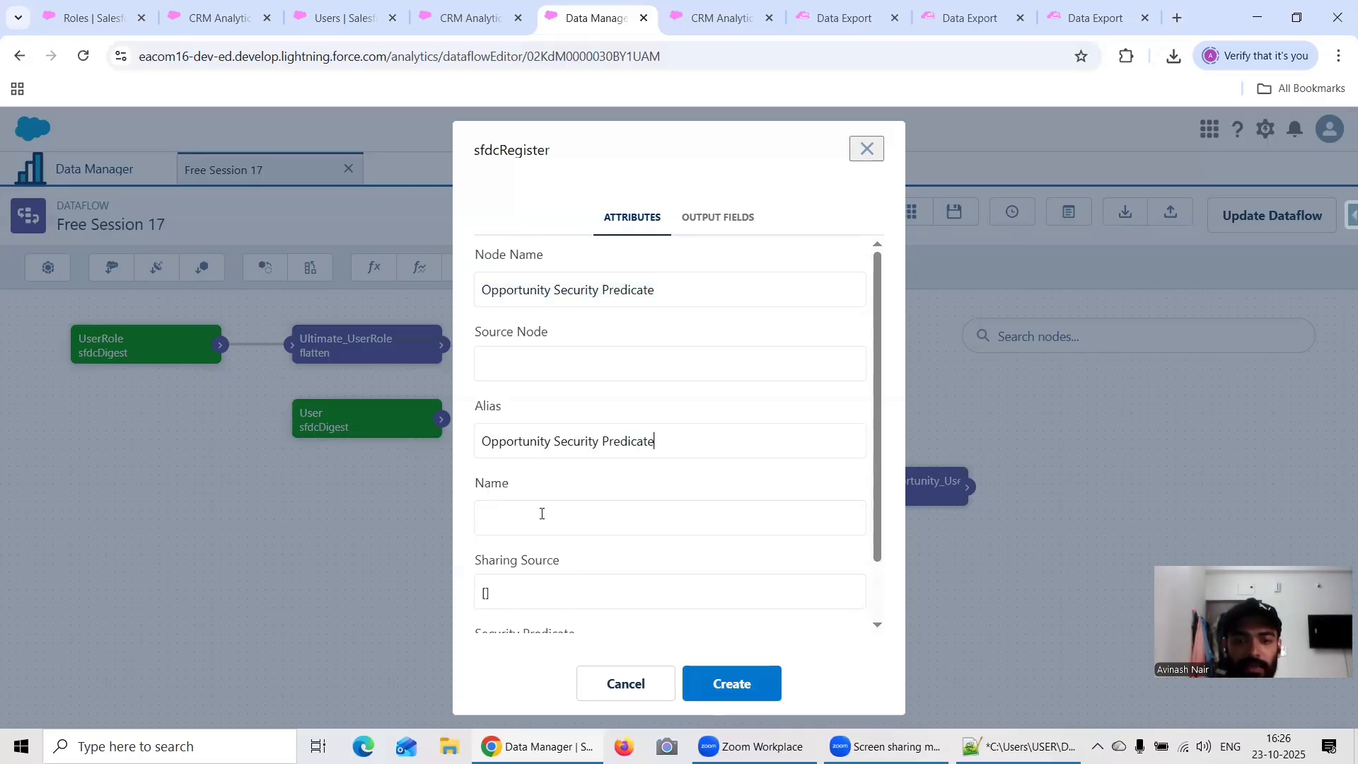
click(542, 514)
key(ctrl+v)
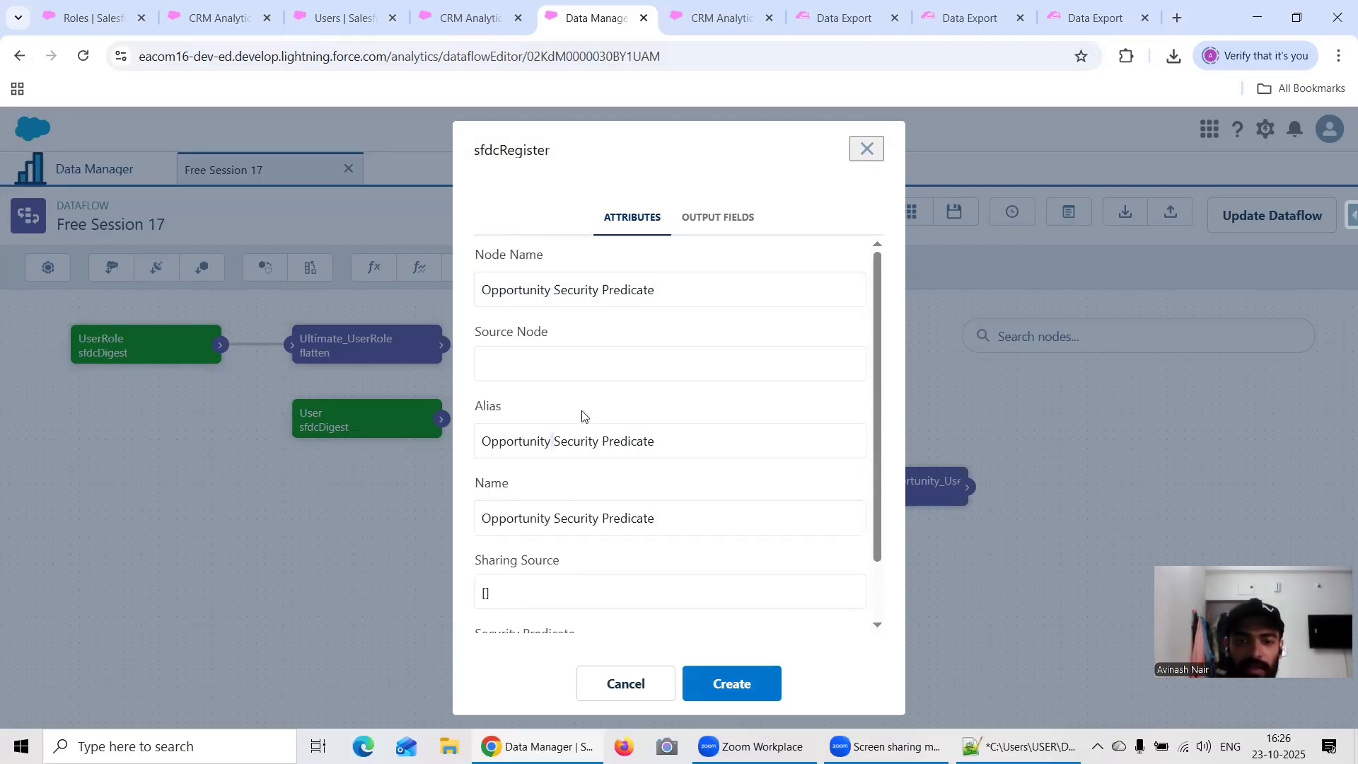
key(BackSpace)
text(_)
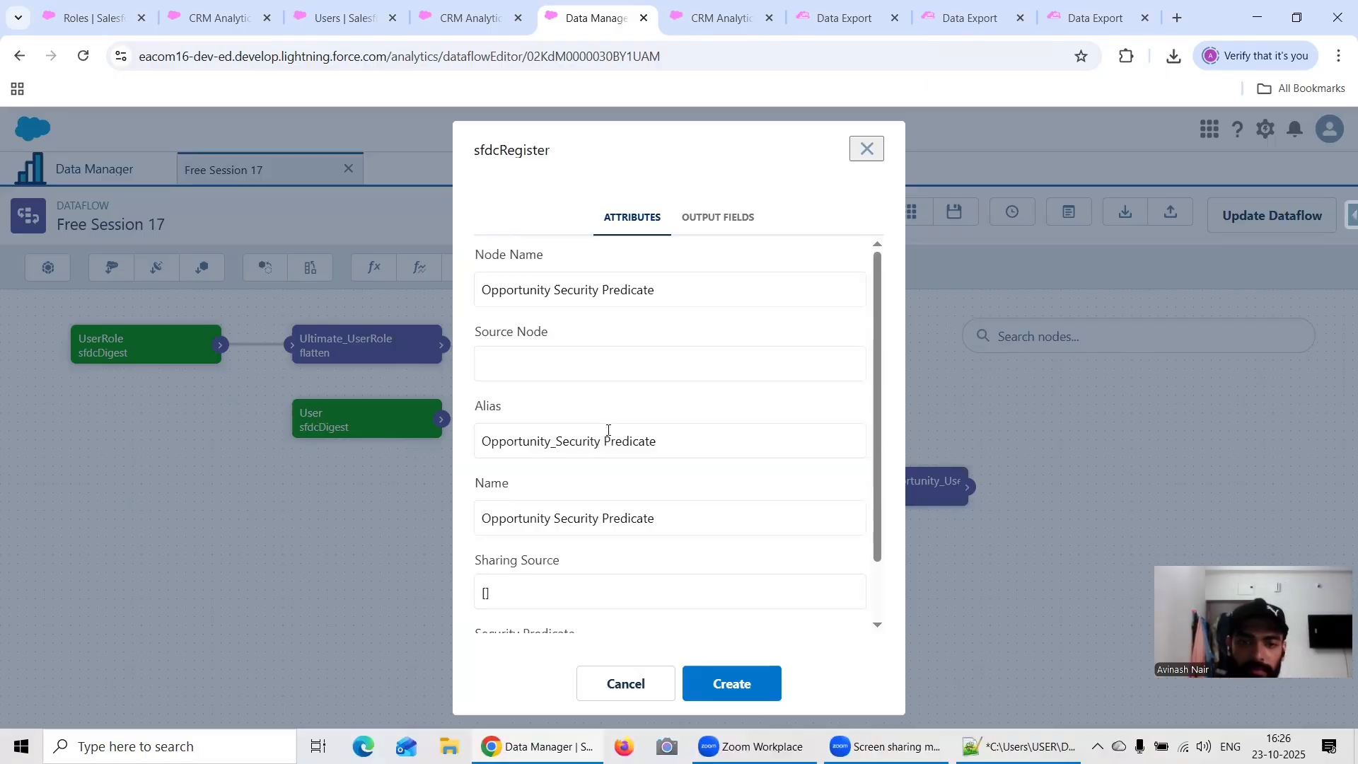
click(605, 442)
key(BackSpace)
text(_)
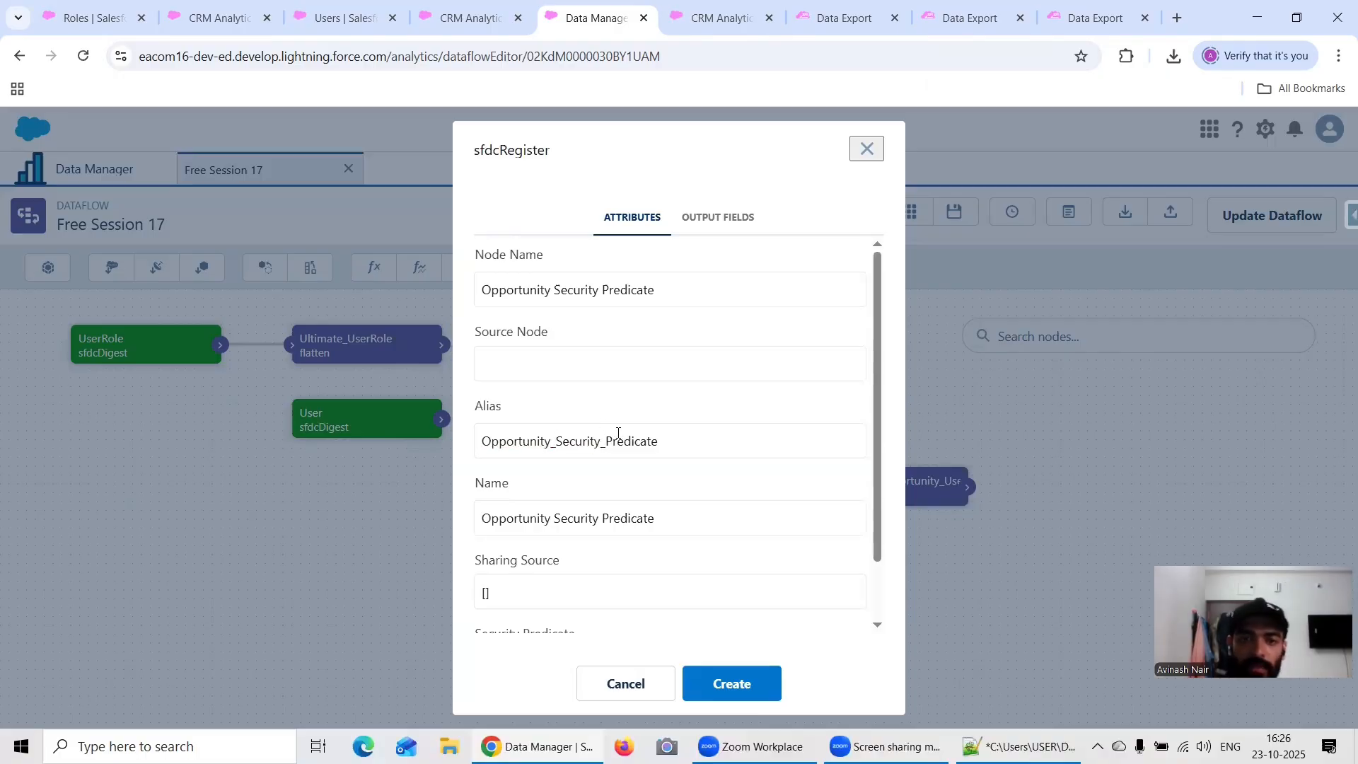
key(BackSpace)
Step: Set Augment_Opportunity_User as the source node, create the register node, and auto-arrange the dataflow layout
click(536, 376)
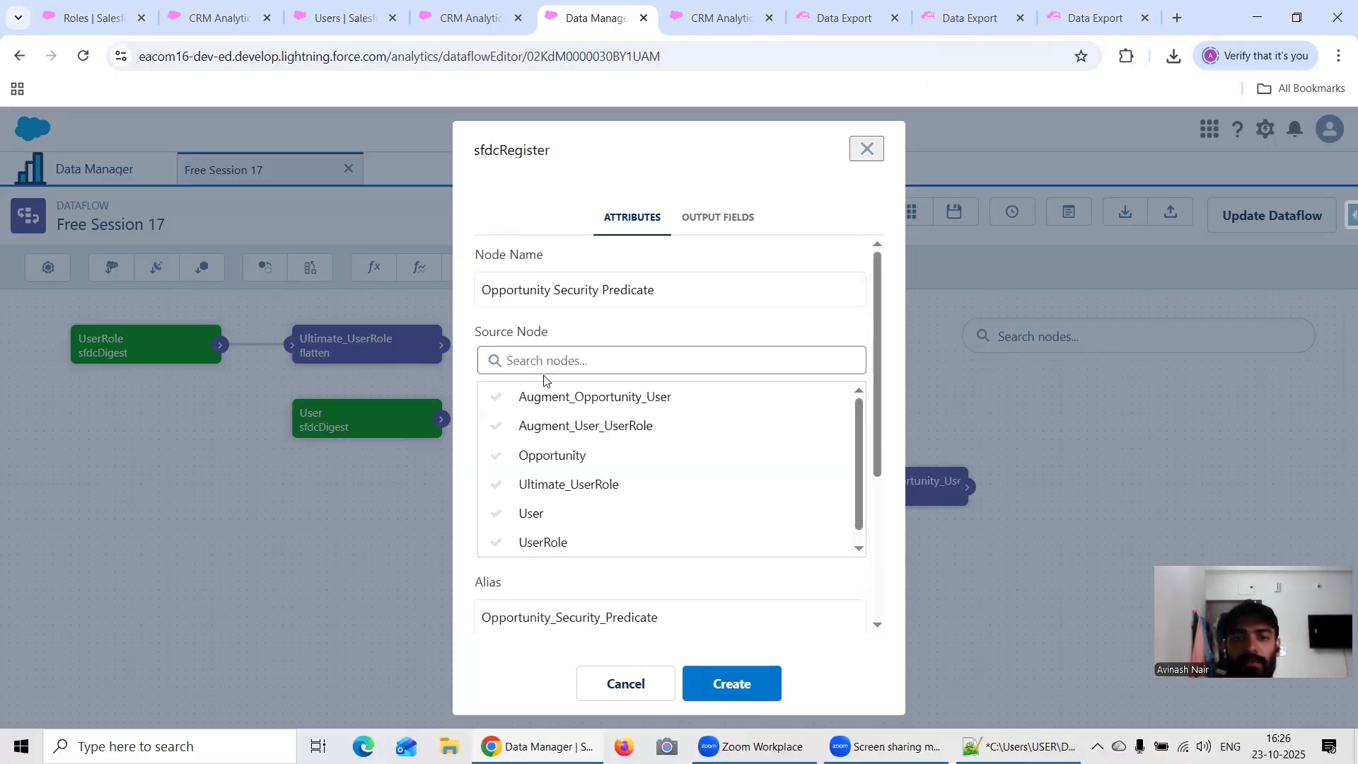
click(623, 397)
click(770, 669)
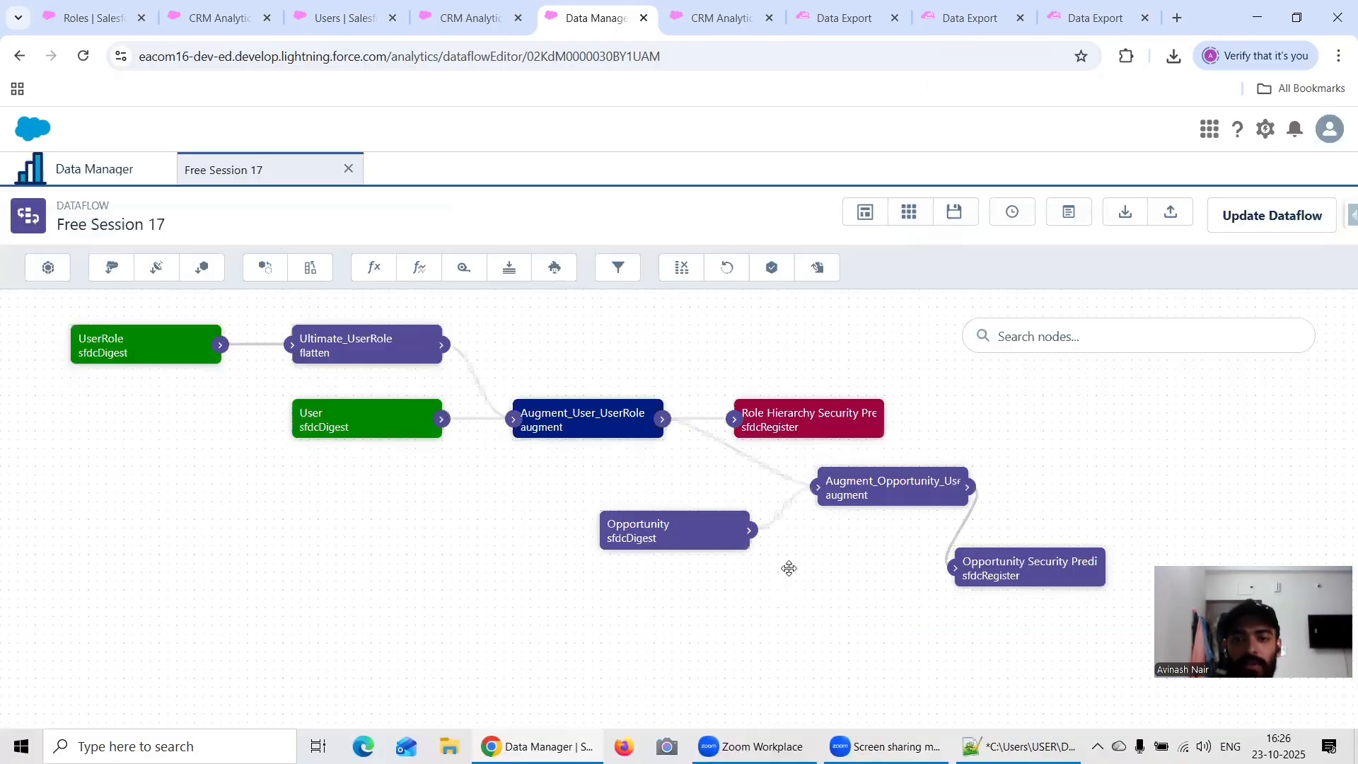
click(865, 216)
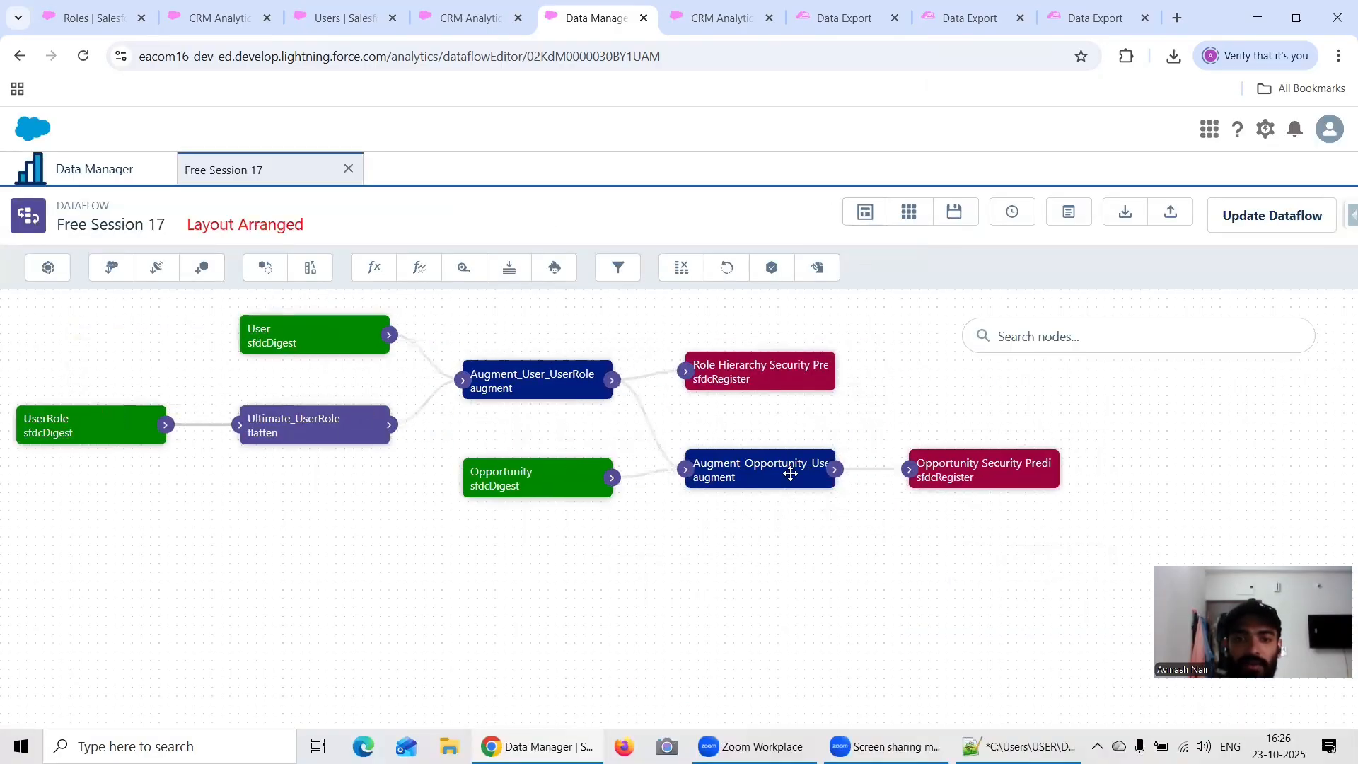
Step: Dismiss the dataflow update confirmation and review the attributes of the Ultimate_UserRole flatten node
click(1246, 224)
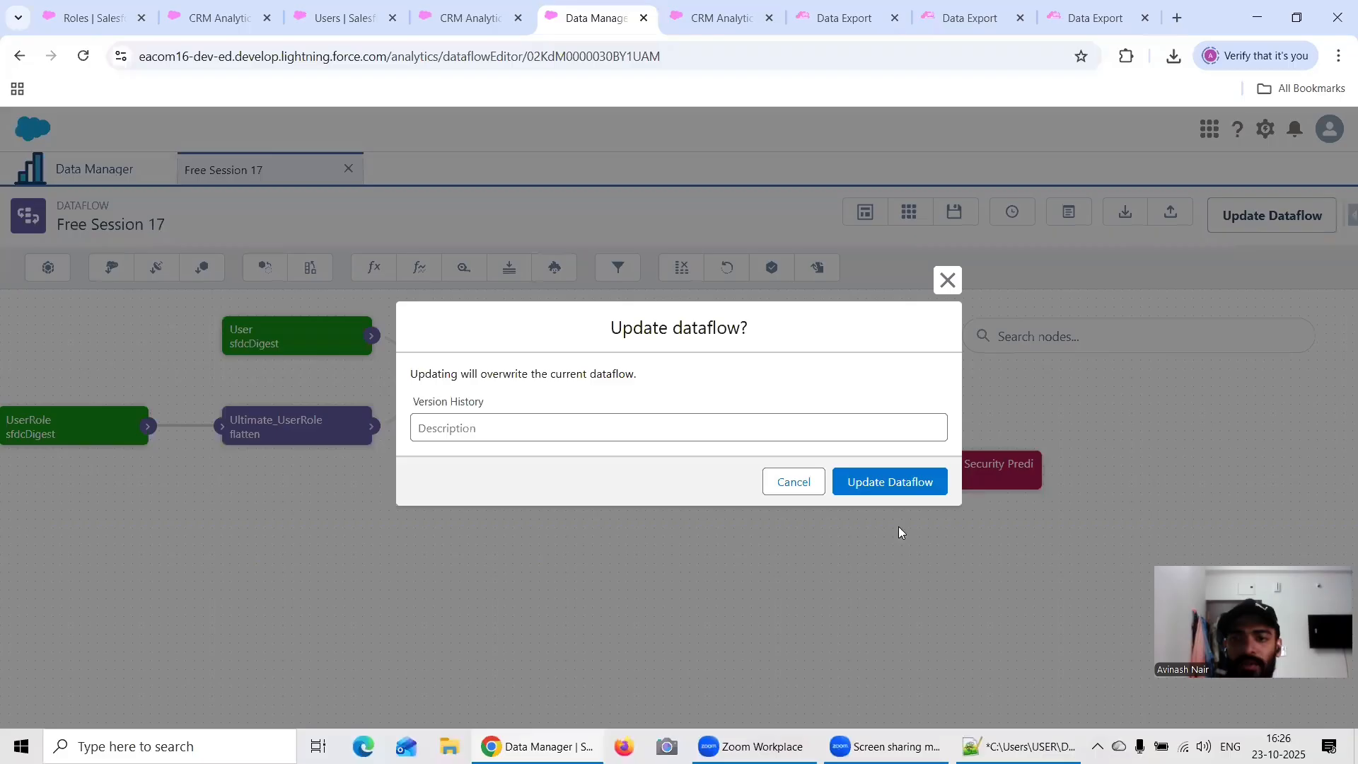
click(794, 479)
click(264, 433)
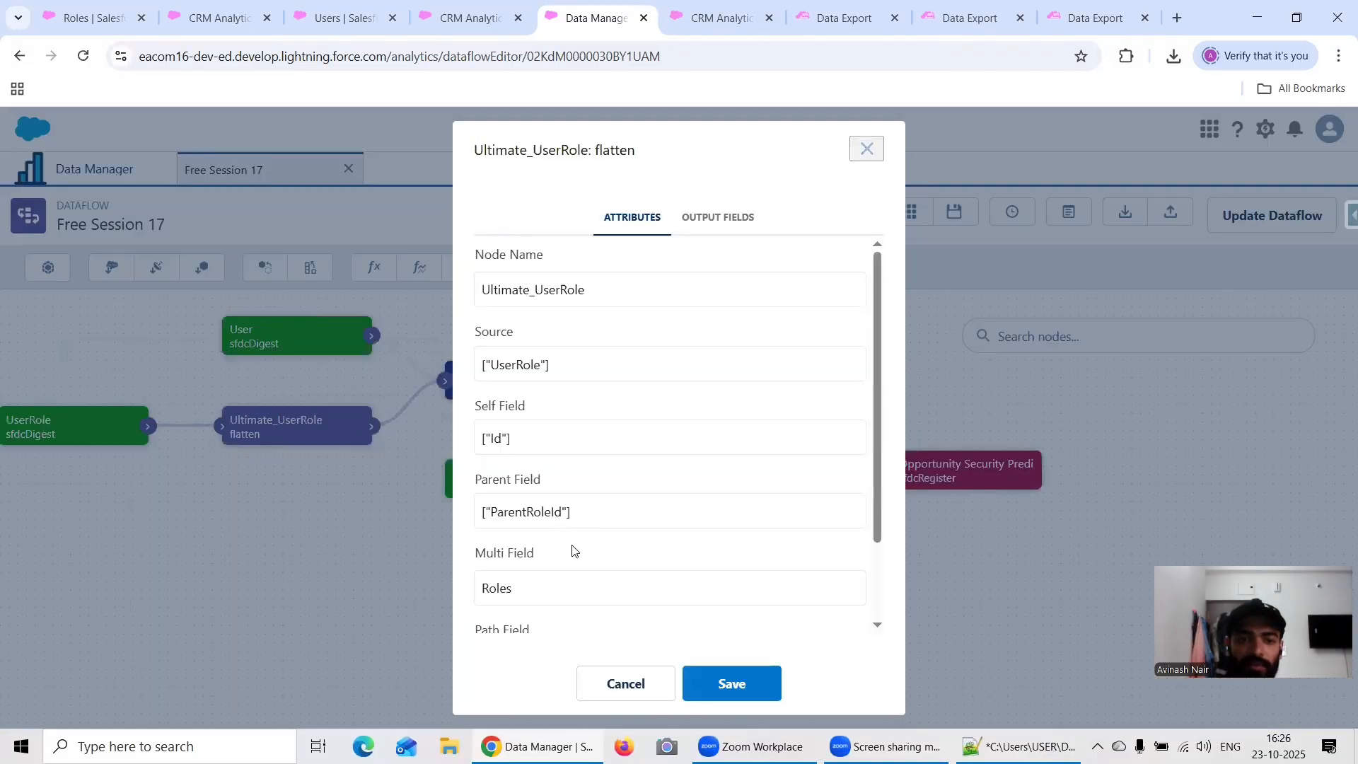
scroll(506, 608, down, 3)
click(703, 680)
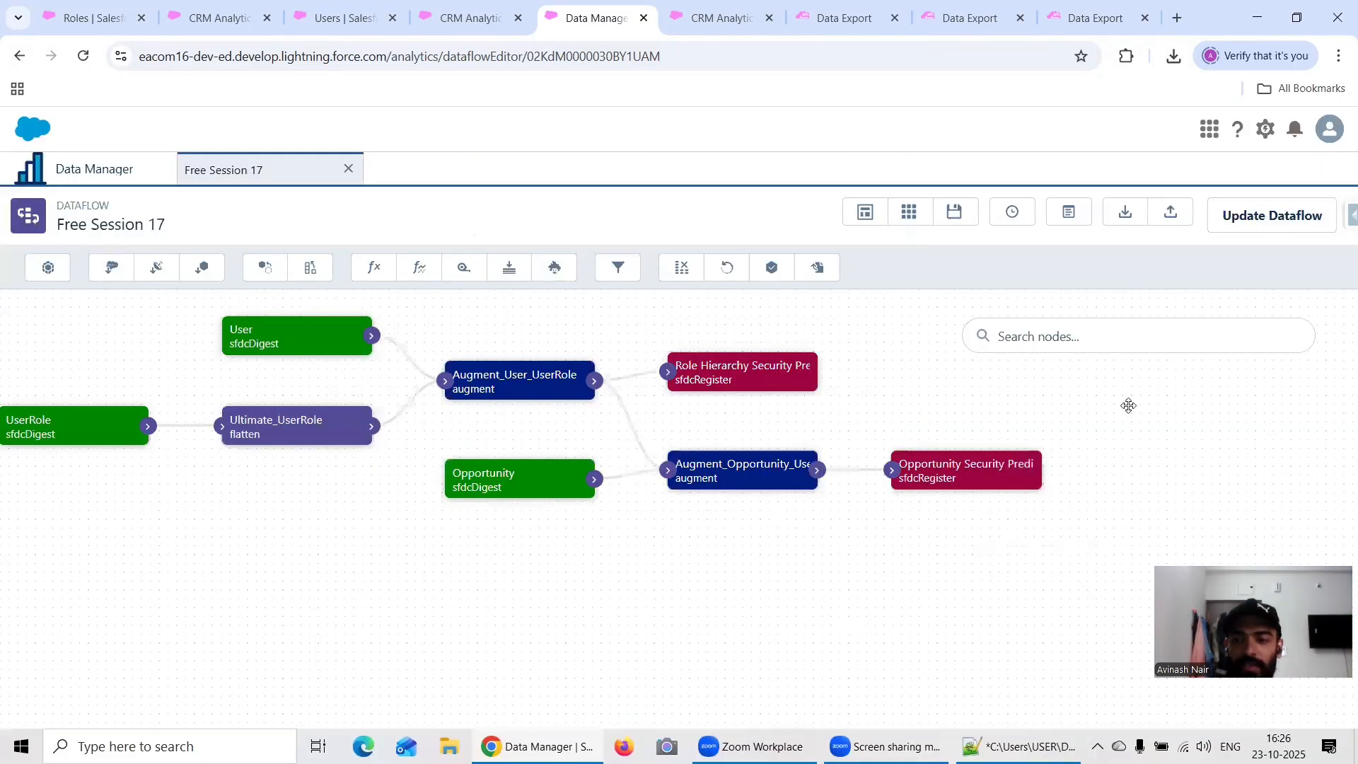
Step: Update the Free Session 17 dataflow, run it, and open the data monitor
click(1247, 217)
click(897, 485)
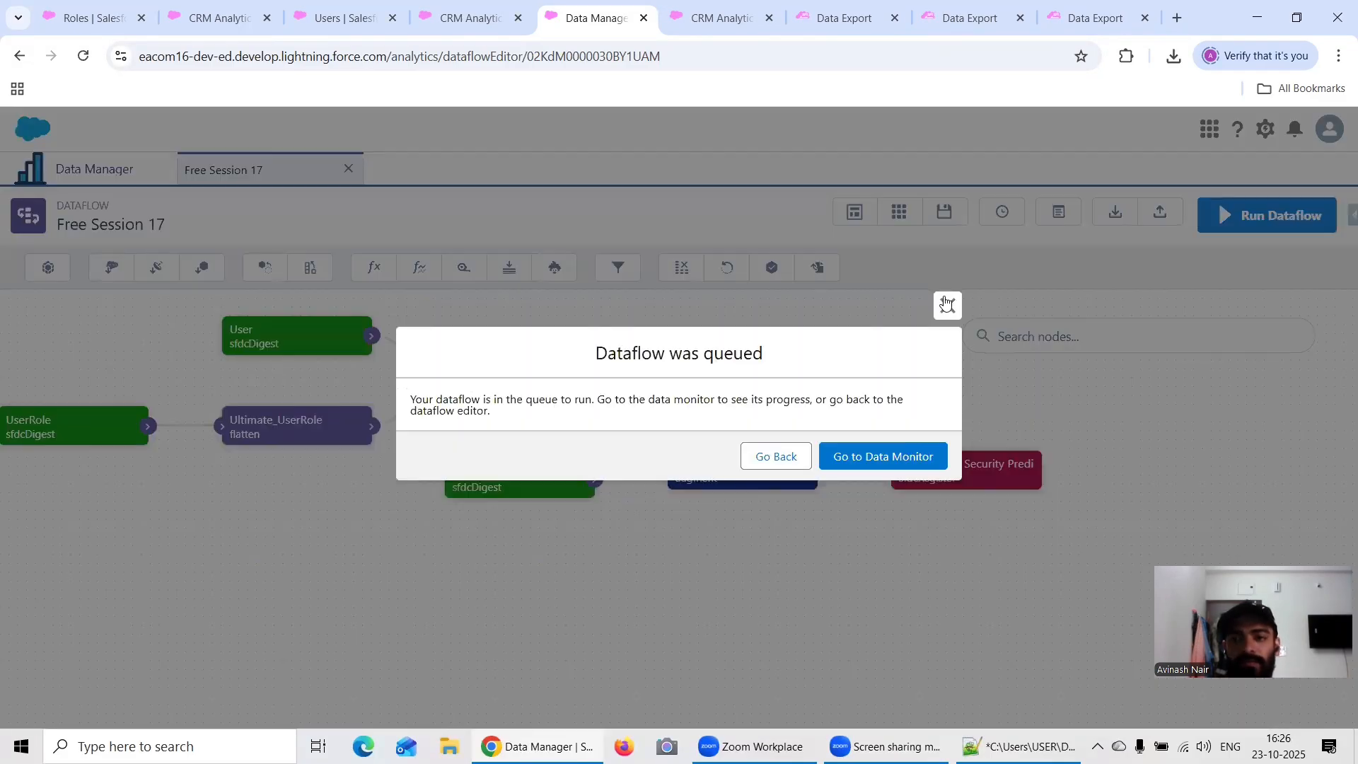
click(912, 454)
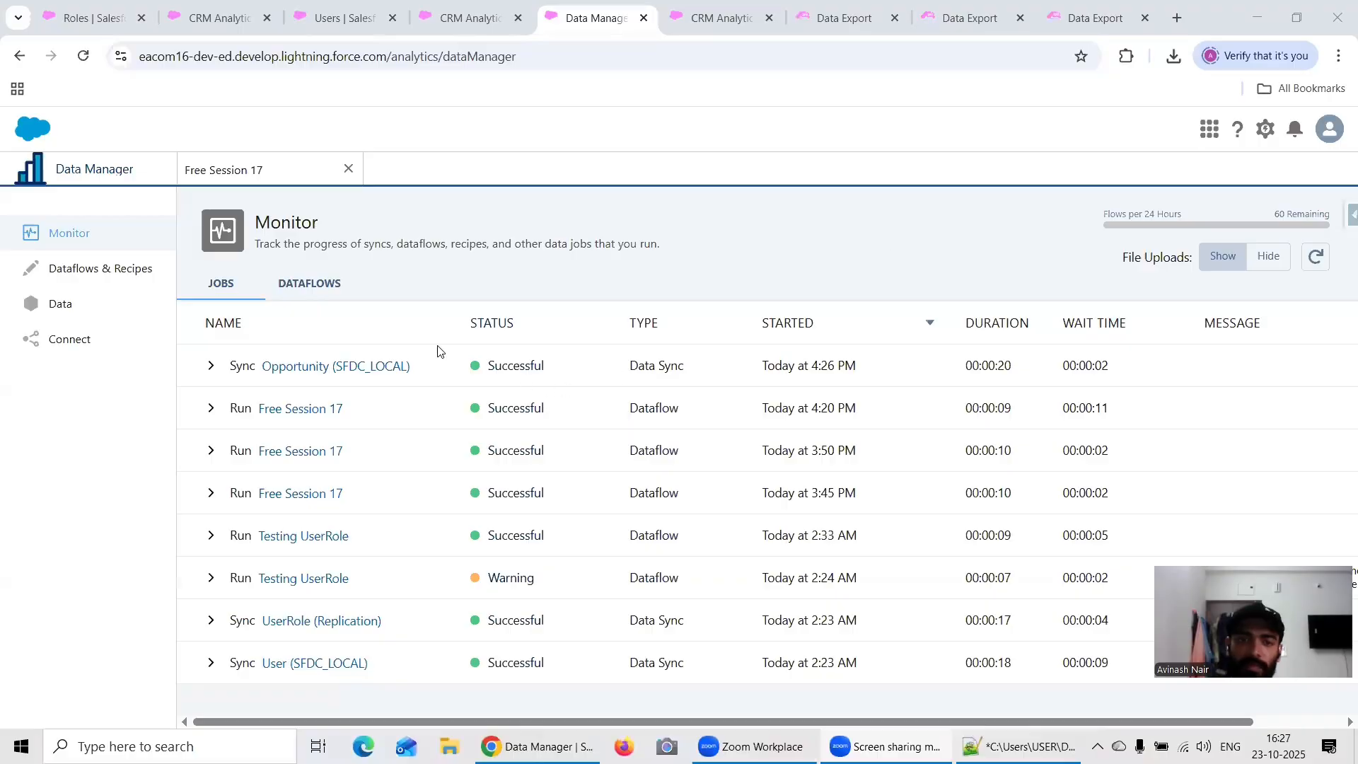
Step: Copy the dataset name from the Opportunity Security Predicate register node in the Free Session 17 dataflow
click(285, 182)
click(1025, 464)
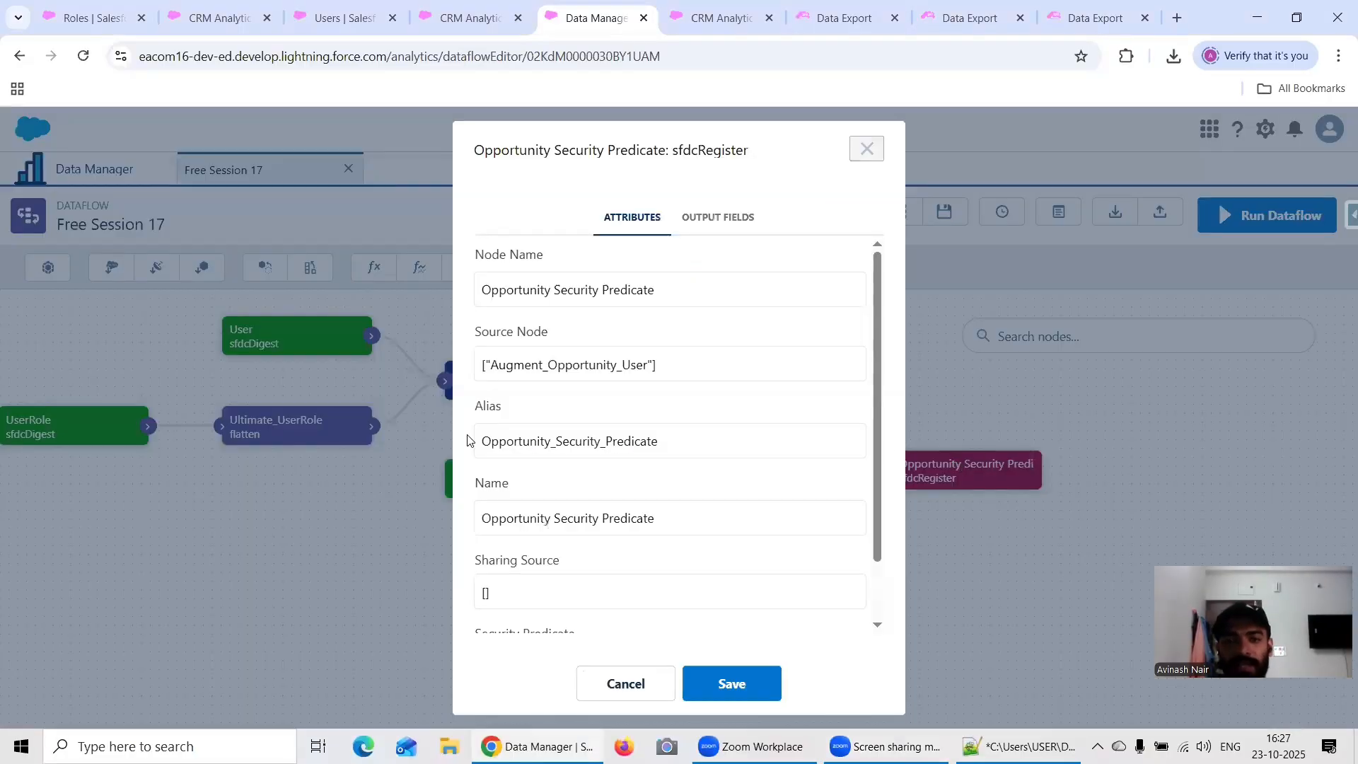
triple_click(622, 518)
key(ctrl+c)
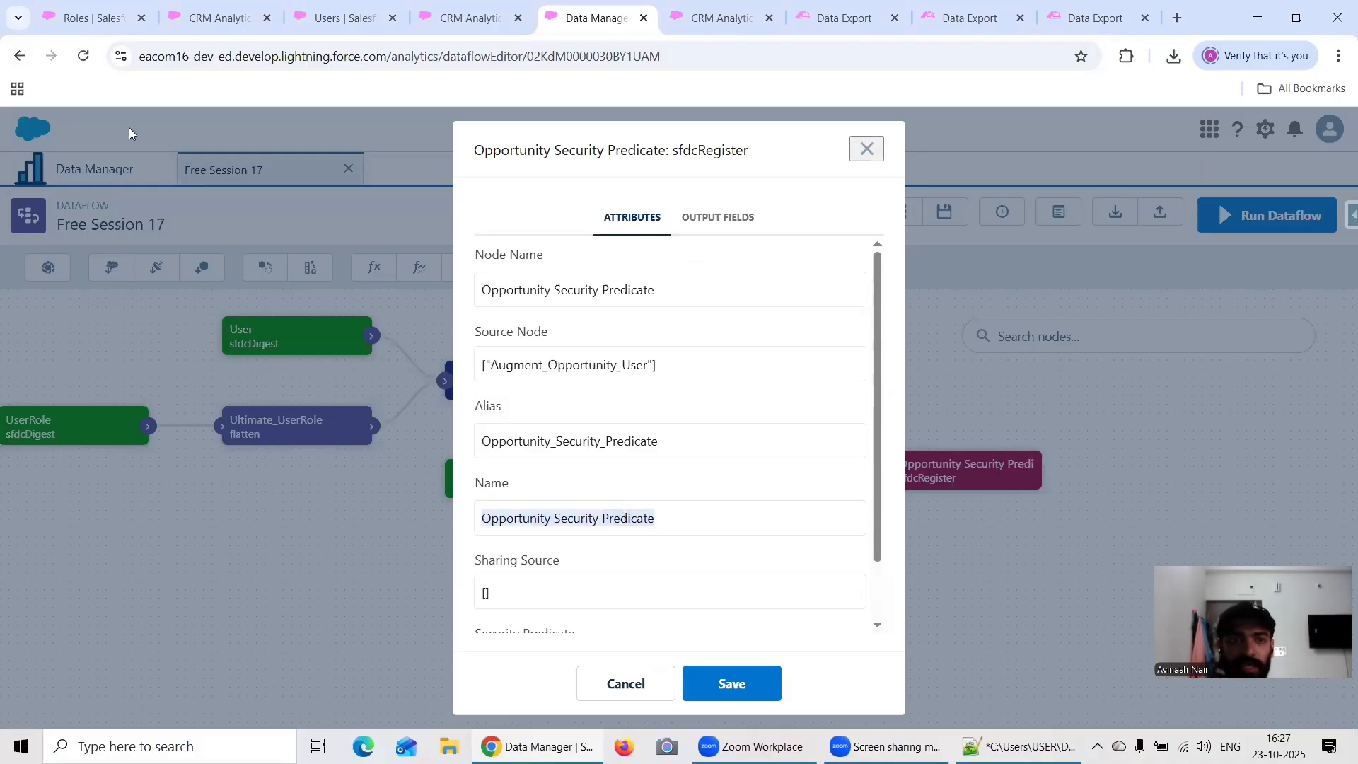
Step: Switch to Analytics Studio, close the User & Their Role dashboard, and search for Opportunity Security Predicate
click(194, 12)
click(113, 176)
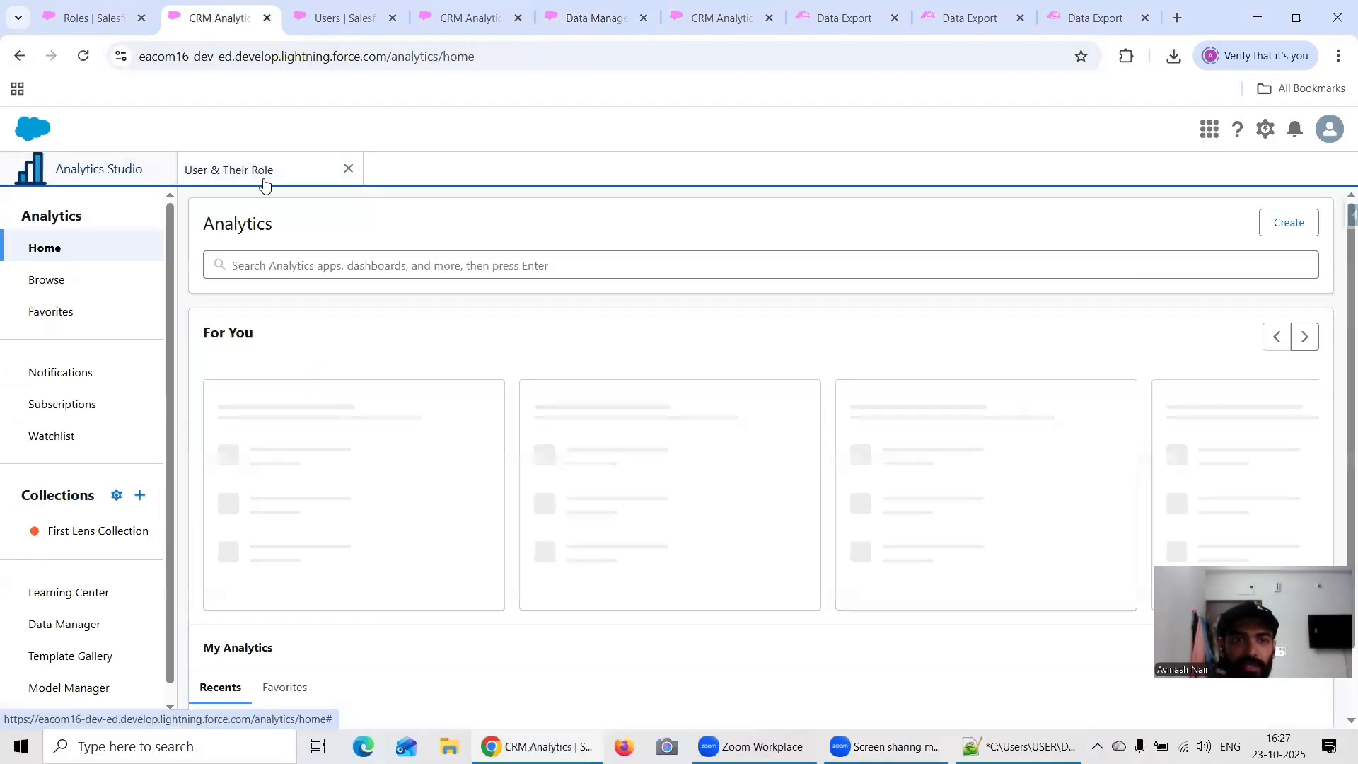
click(348, 168)
click(348, 264)
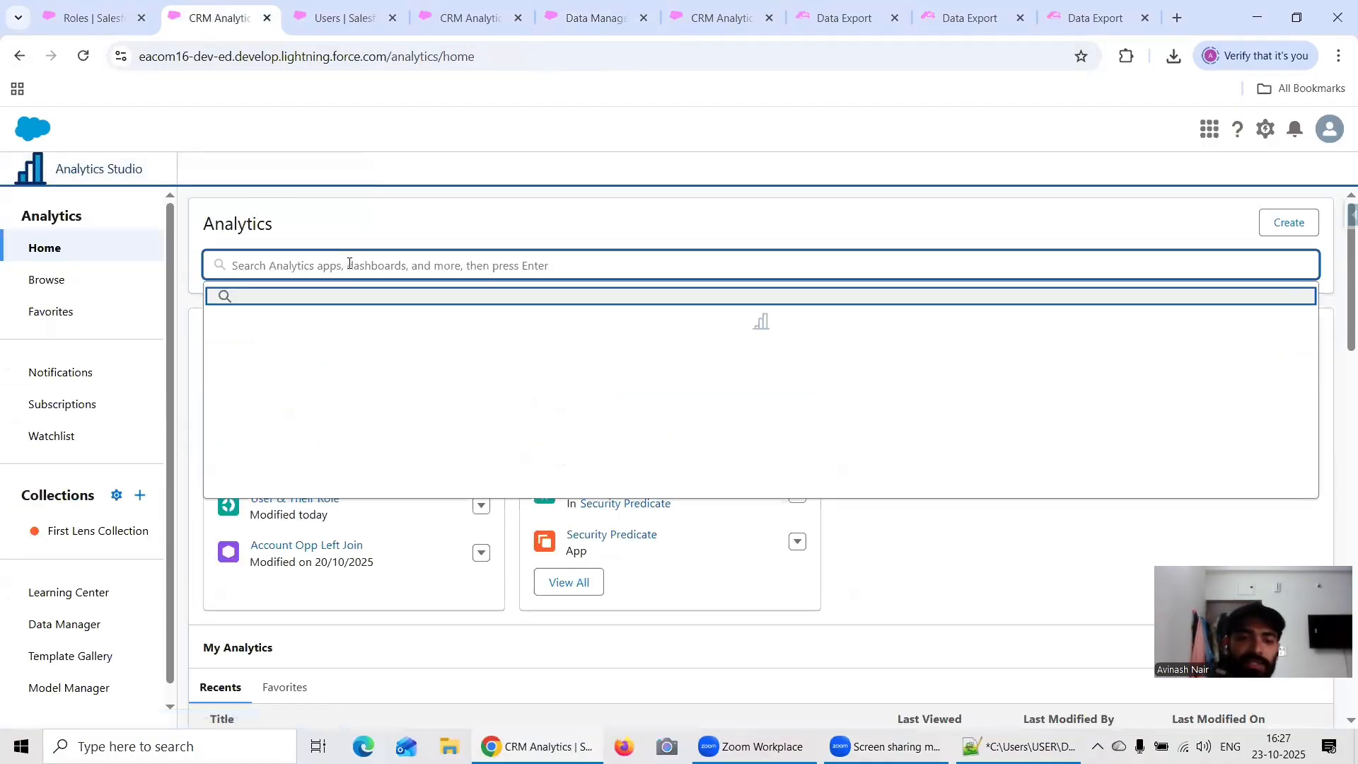
key(ctrl+v)
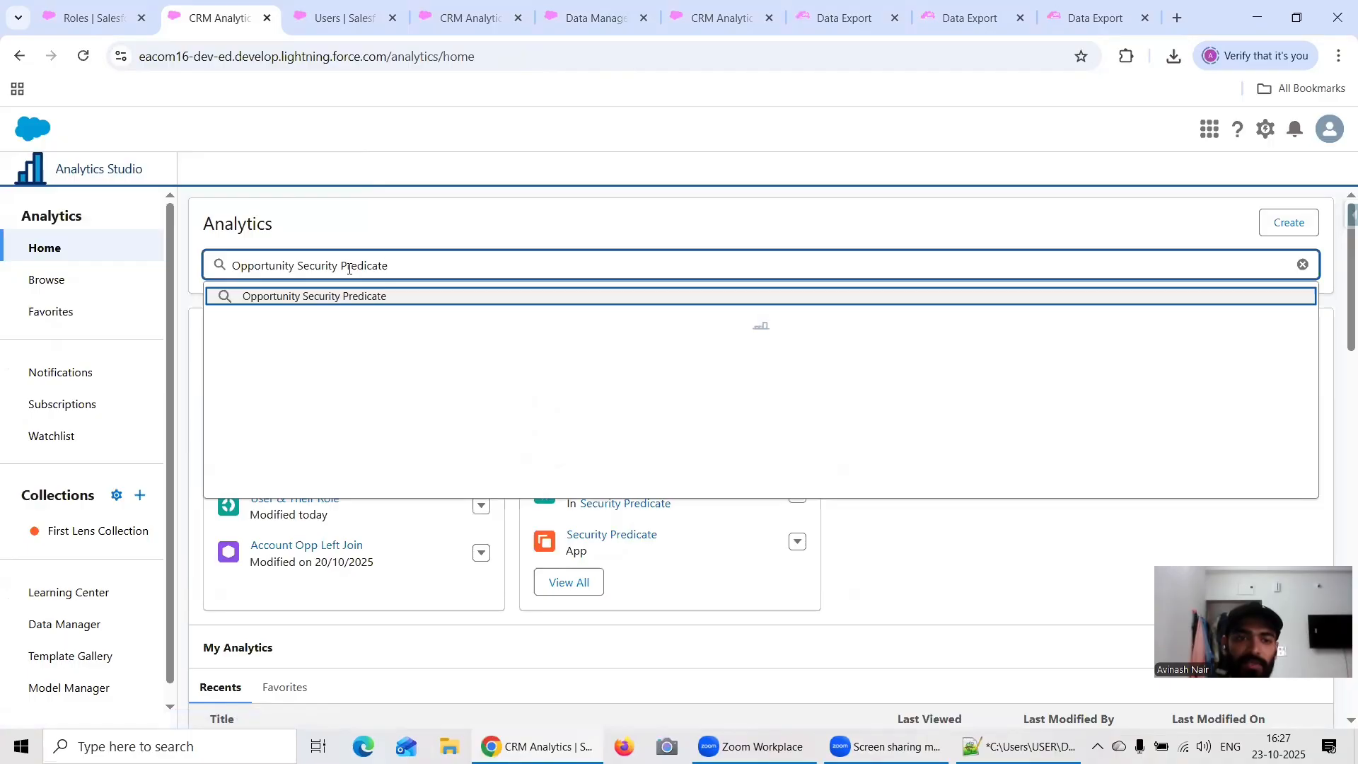
key(Return)
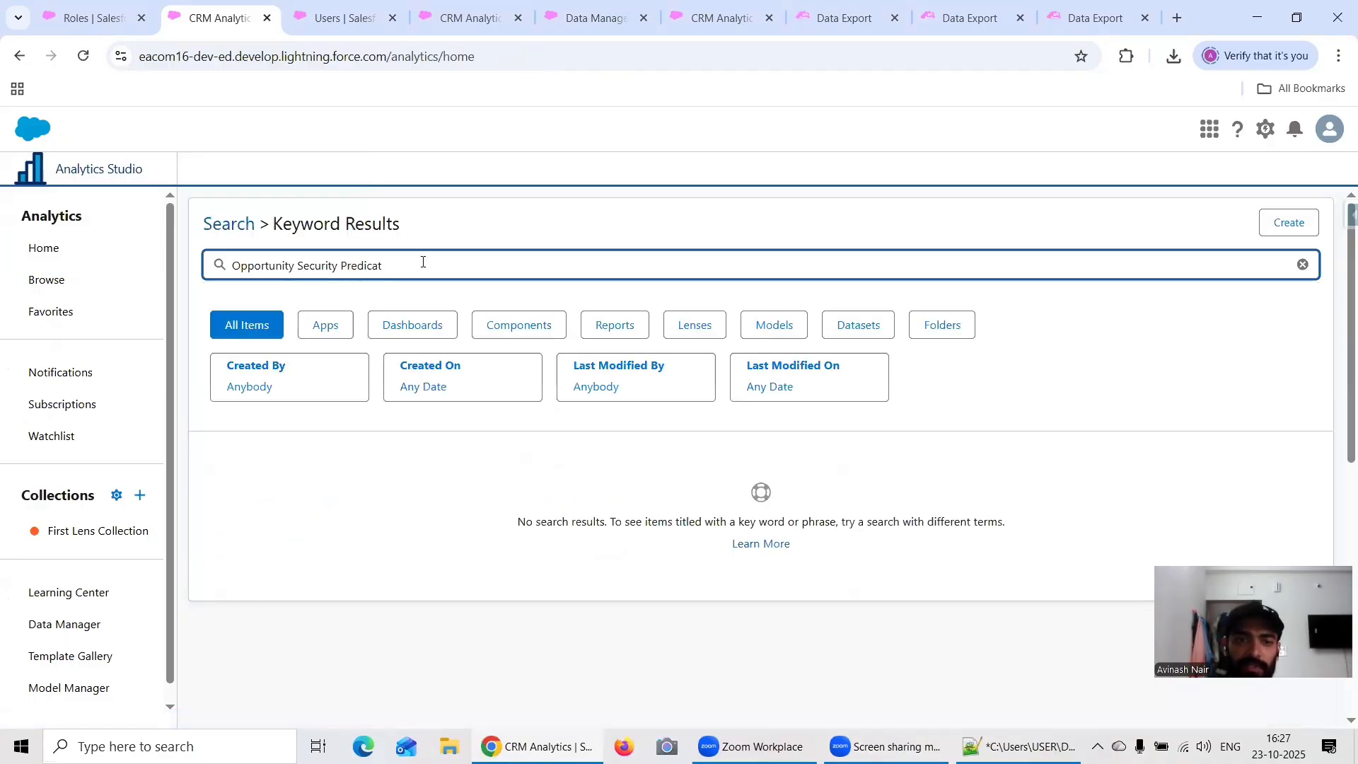
Step: Find the Opportunity Security Predicate dataset through search, open it in a new lens, and switch the lens to a values table
key(BackSpace)
key(BackSpace)
key(BackSpace)
key(BackSpace)
key(BackSpace)
key(BackSpace)
key(BackSpace)
key(BackSpace)
key(BackSpace)
key(BackSpace)
key(BackSpace)
key(BackSpace)
key(BackSpace)
key(BackSpace)
key(BackSpace)
key(BackSpace)
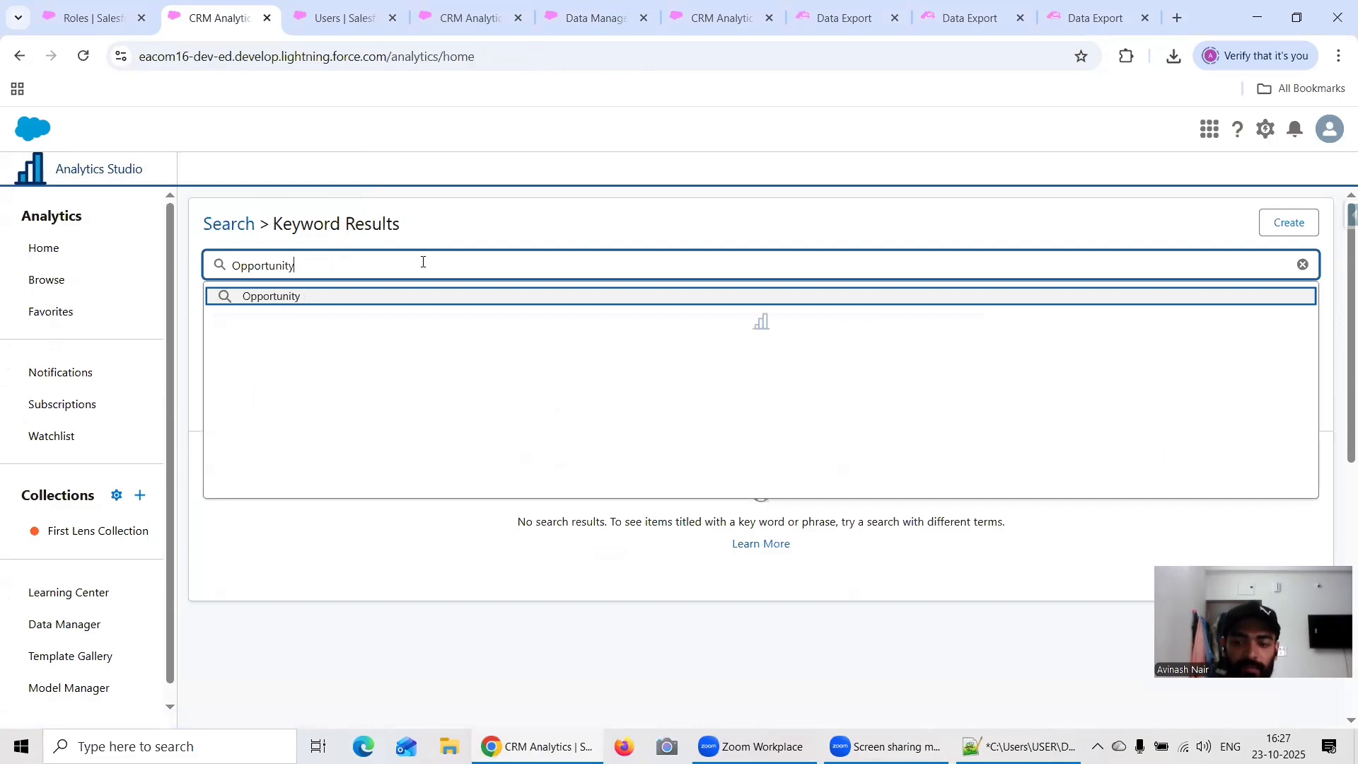
key(Return)
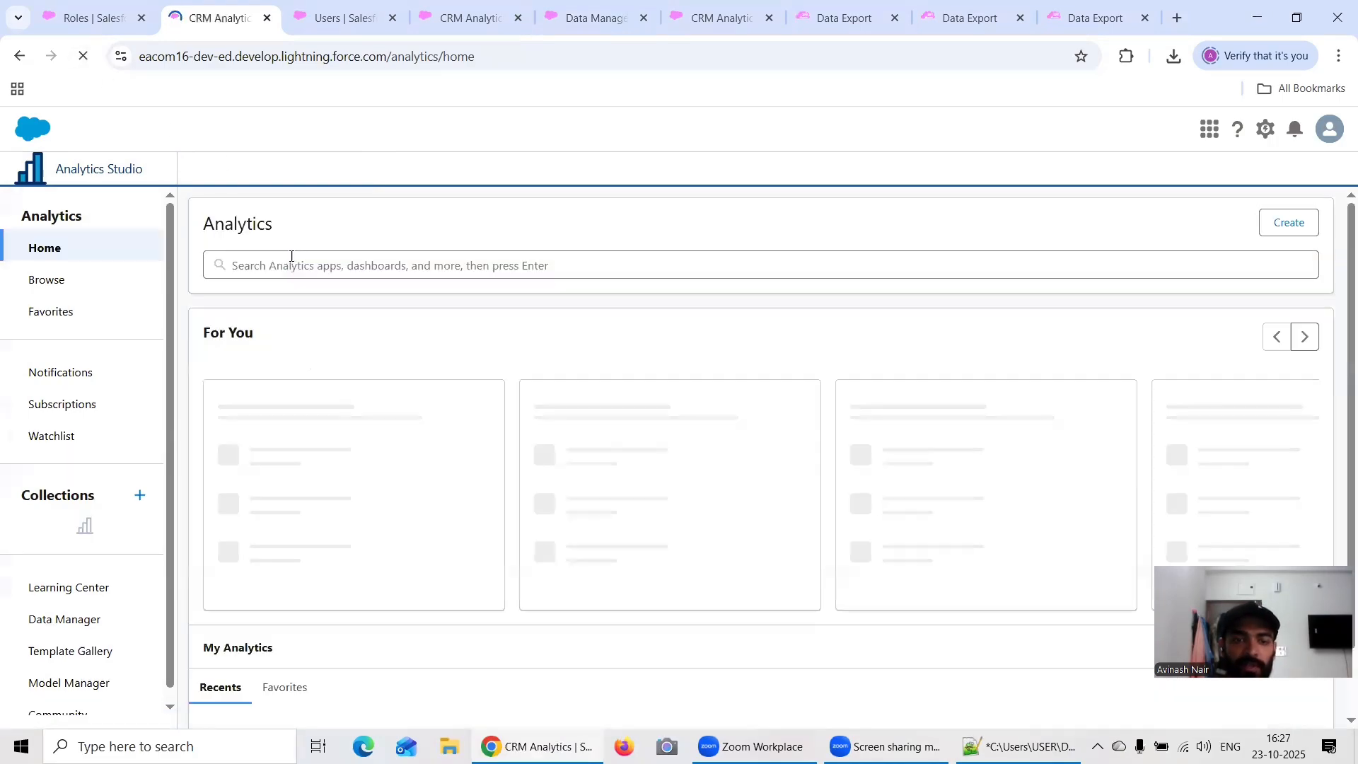
click(291, 265)
key(ctrl+v)
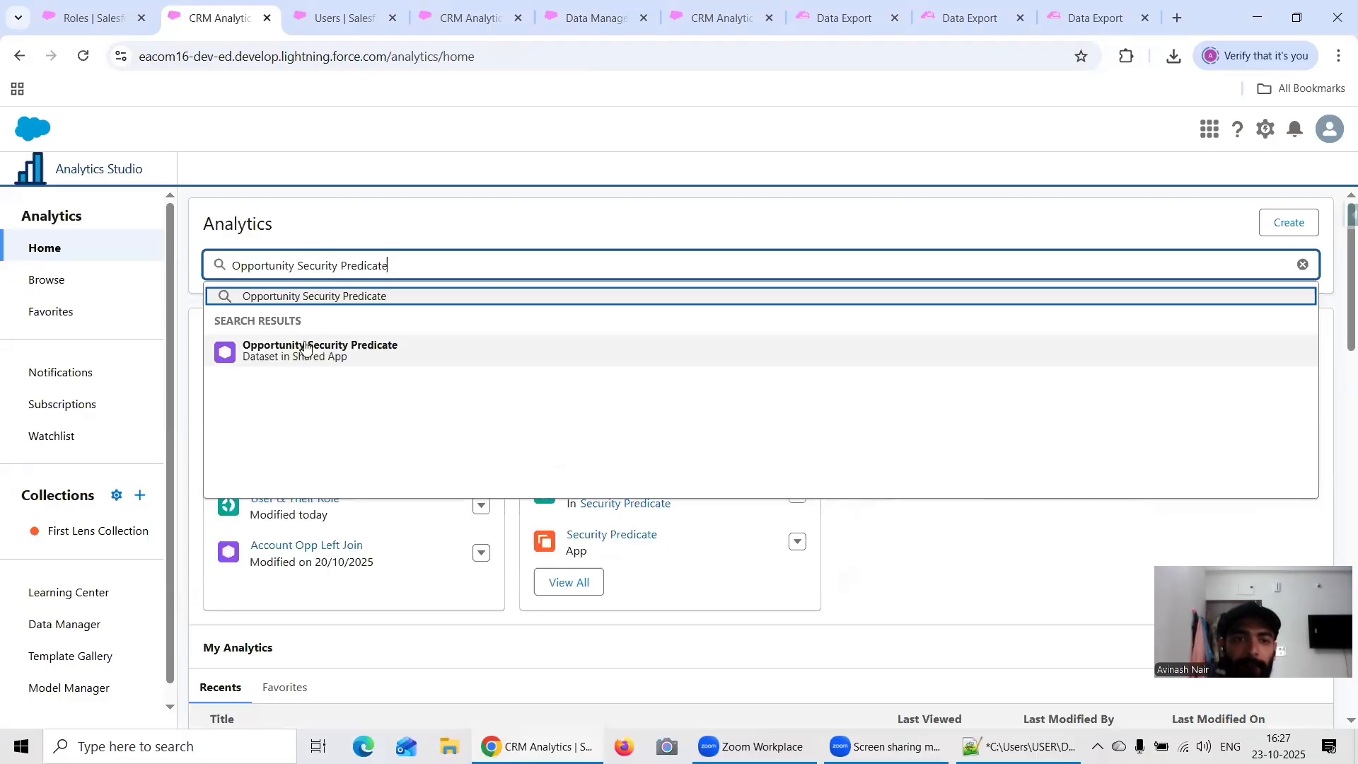
click(527, 362)
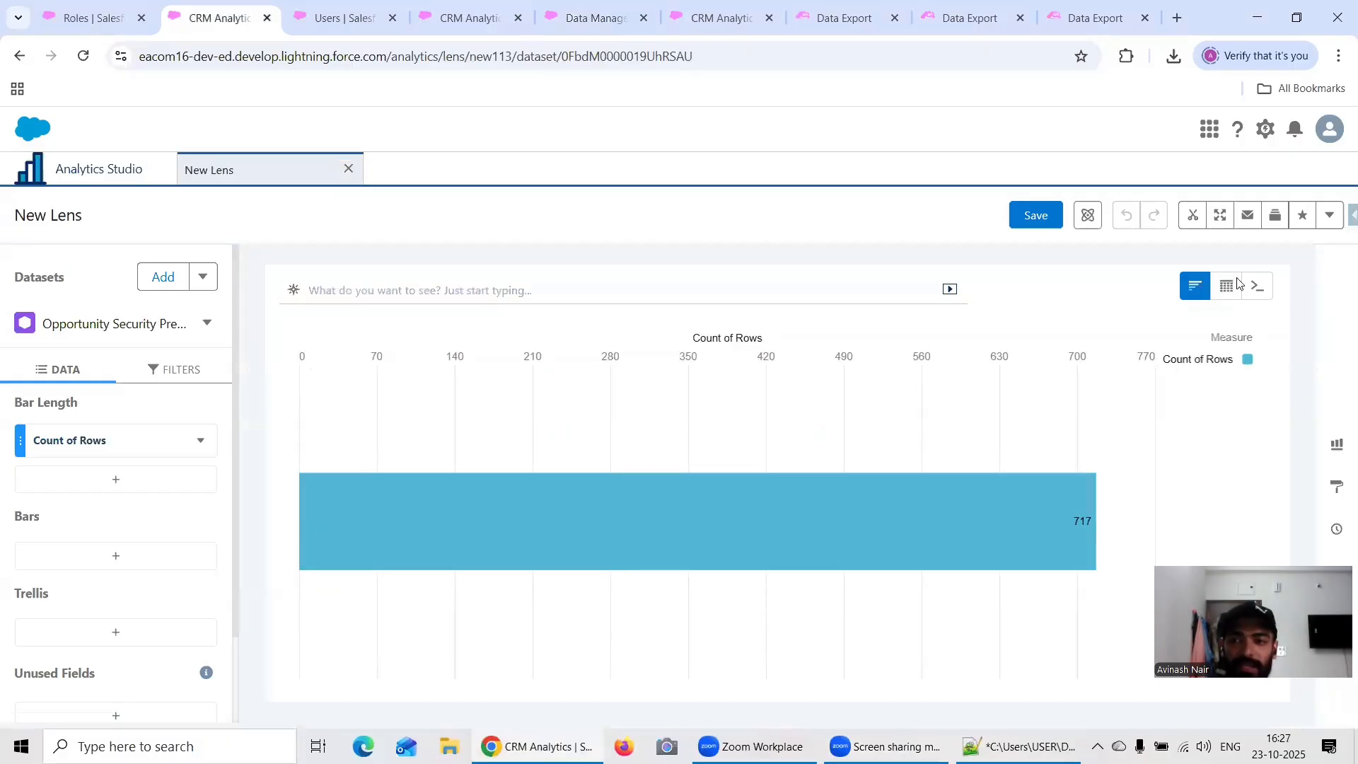
mouse_move(1234, 291)
click(1110, 348)
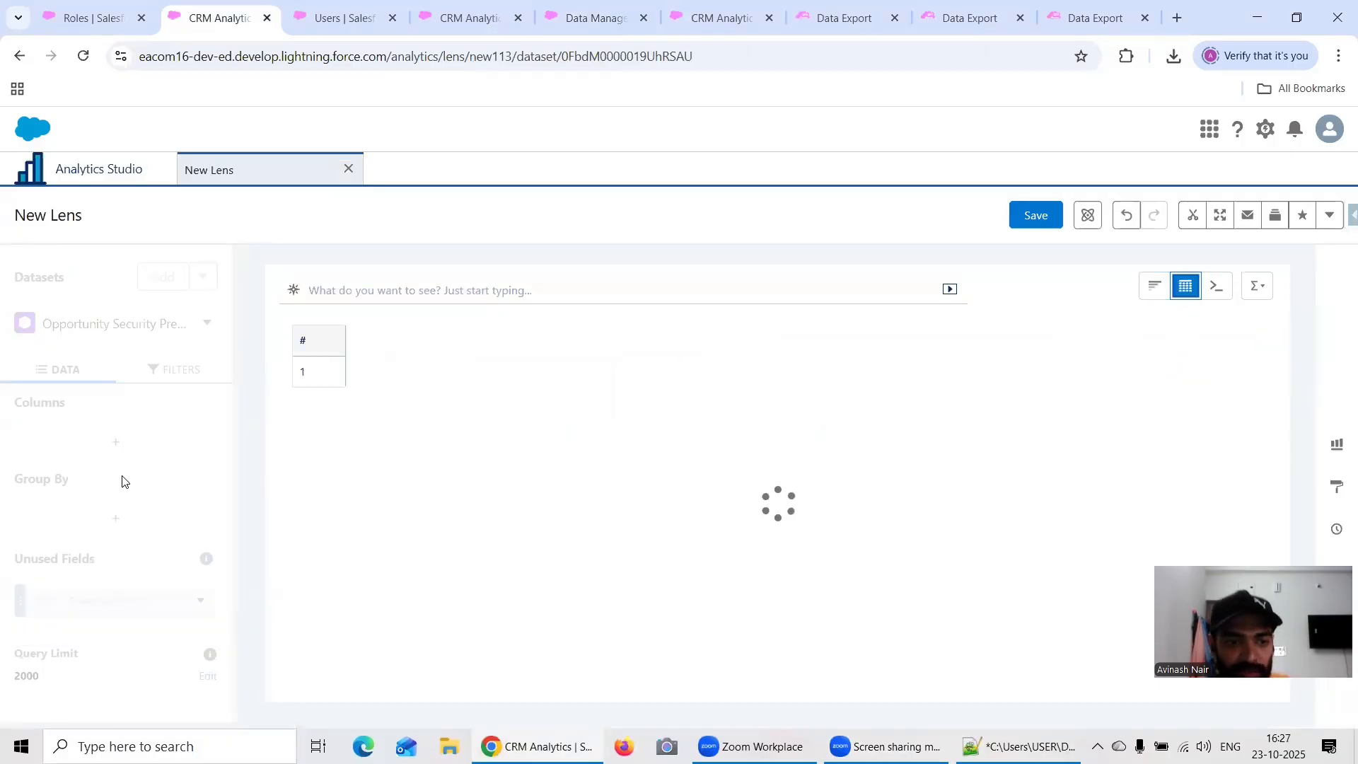
Step: Set the table columns to Name, Opportunity ID, Owner ID, User.Name, and User.UserRole.Roles, removing the other default columns
click(134, 643)
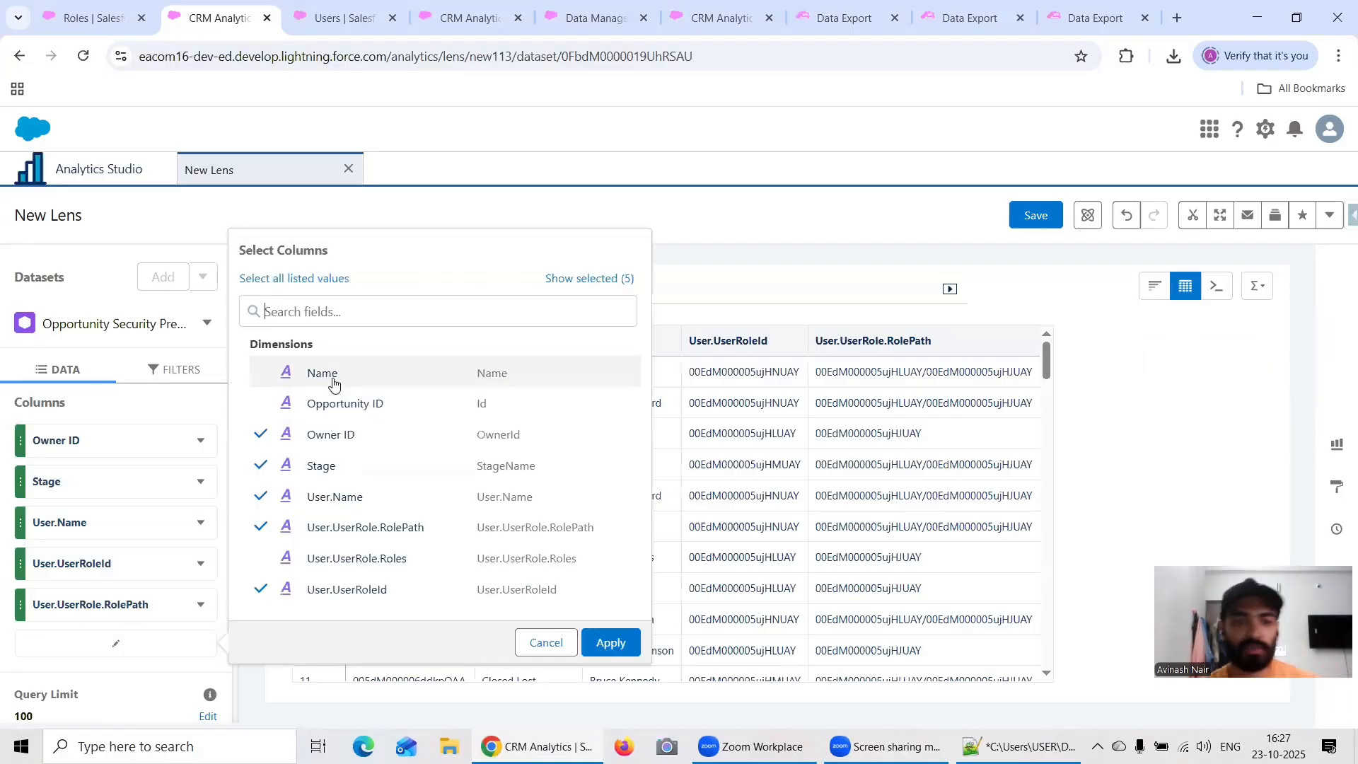
click(341, 373)
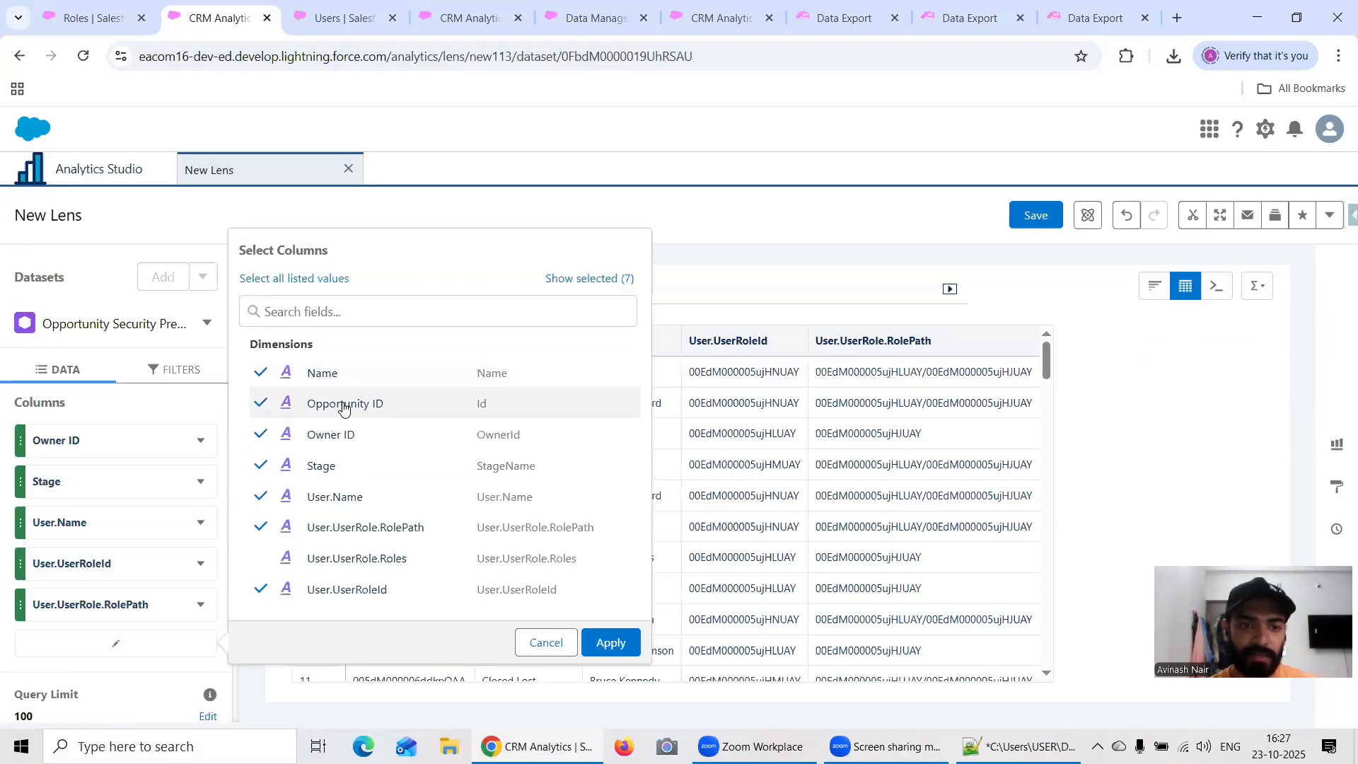
click(340, 404)
click(336, 437)
click(338, 467)
click(339, 498)
click(341, 529)
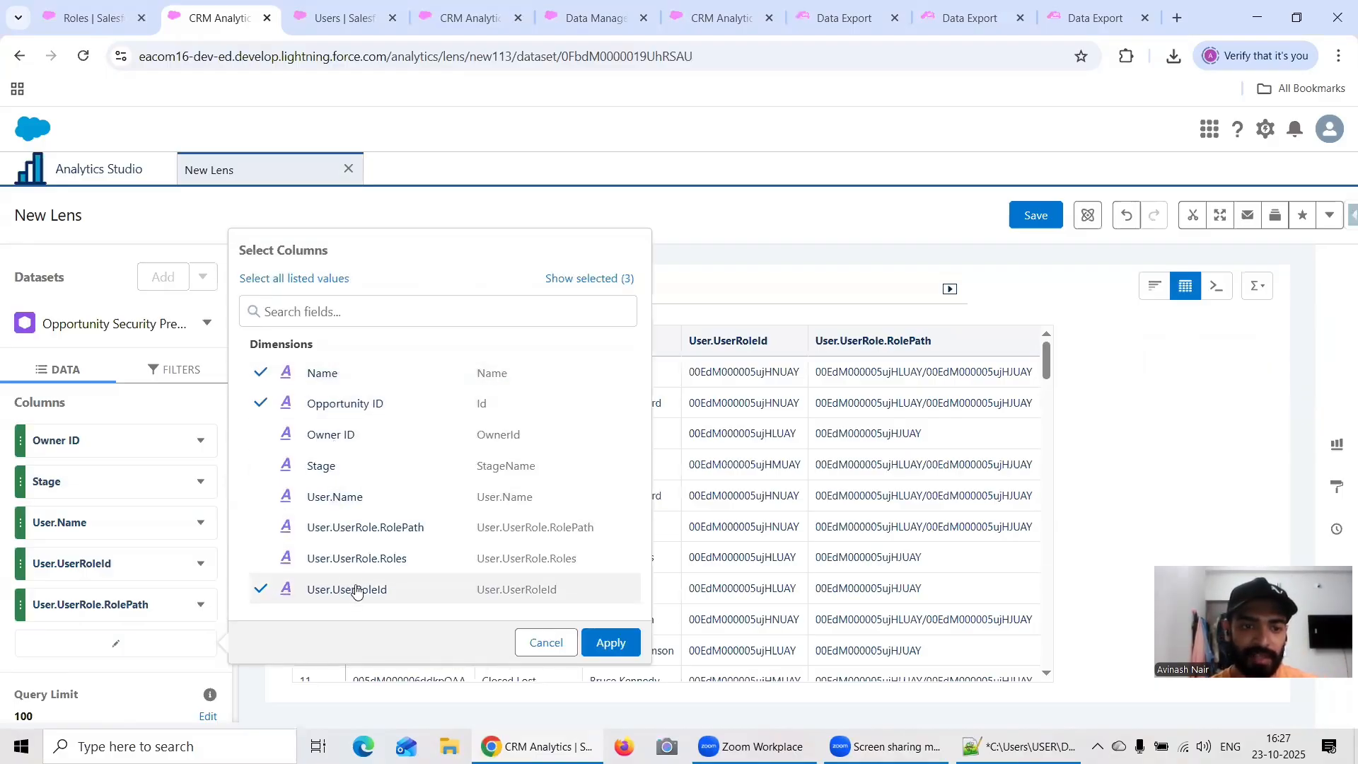
click(354, 590)
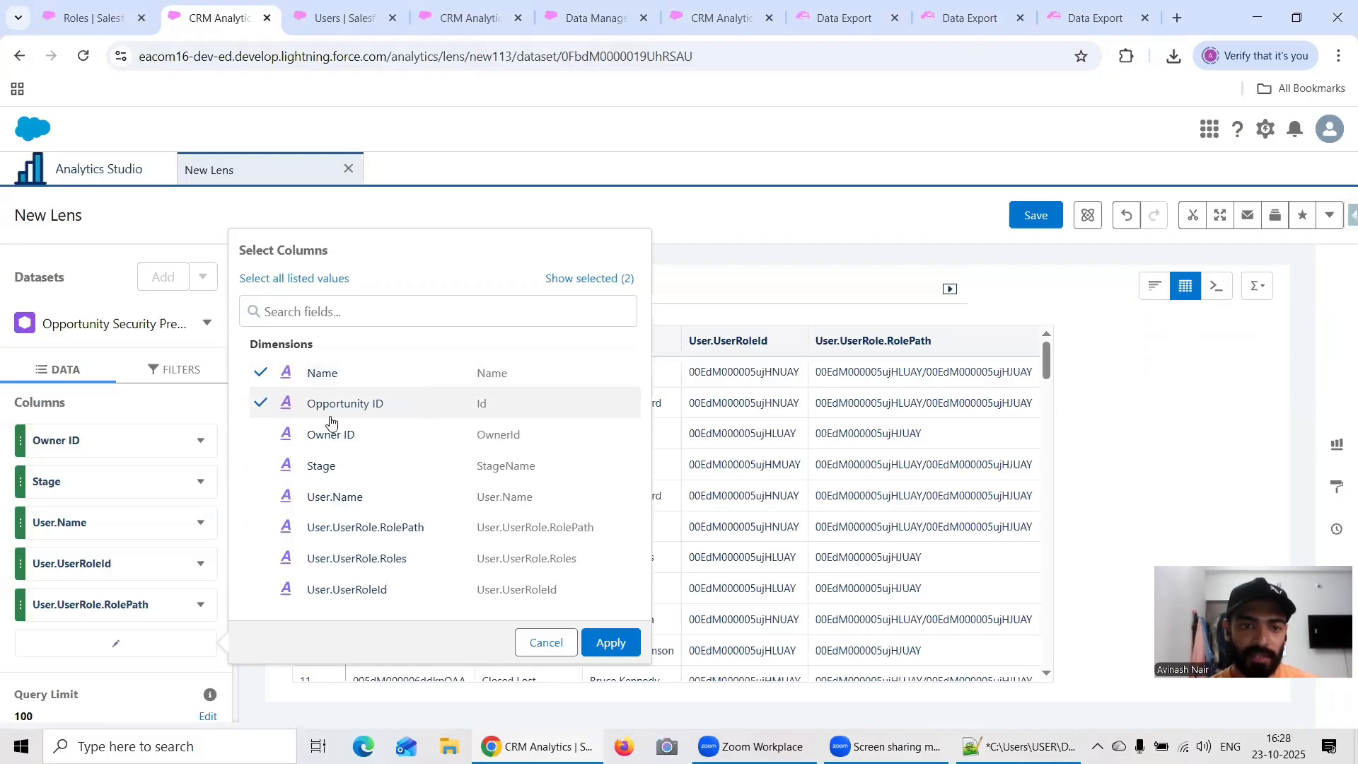
click(368, 440)
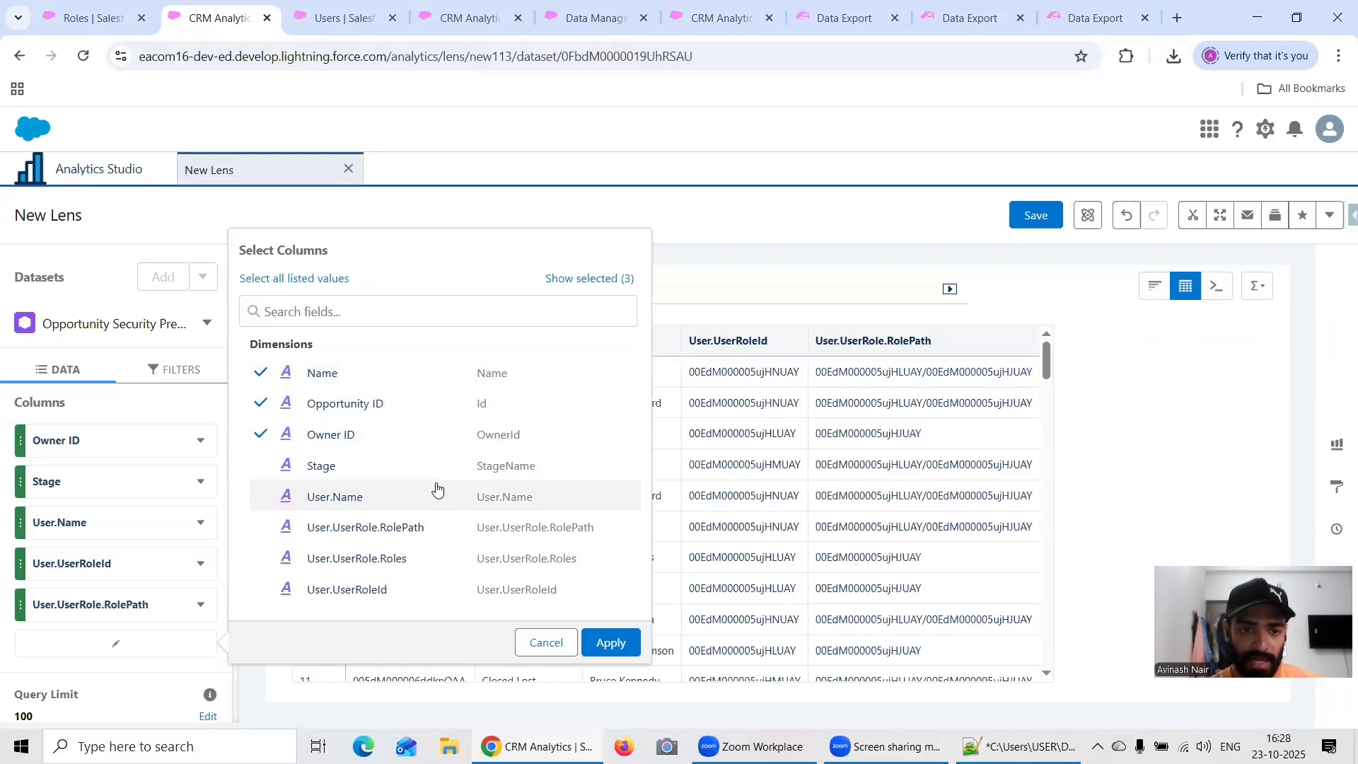
click(357, 499)
click(394, 560)
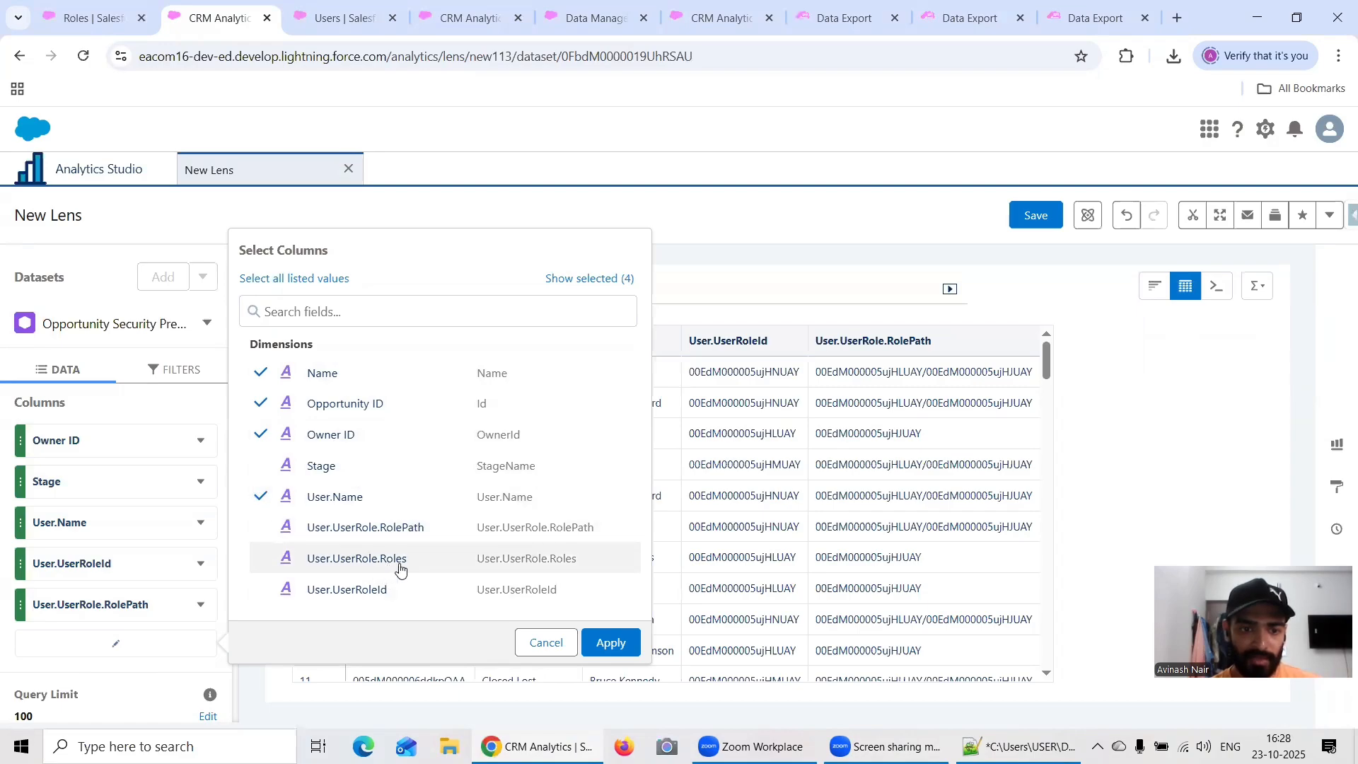
click(611, 642)
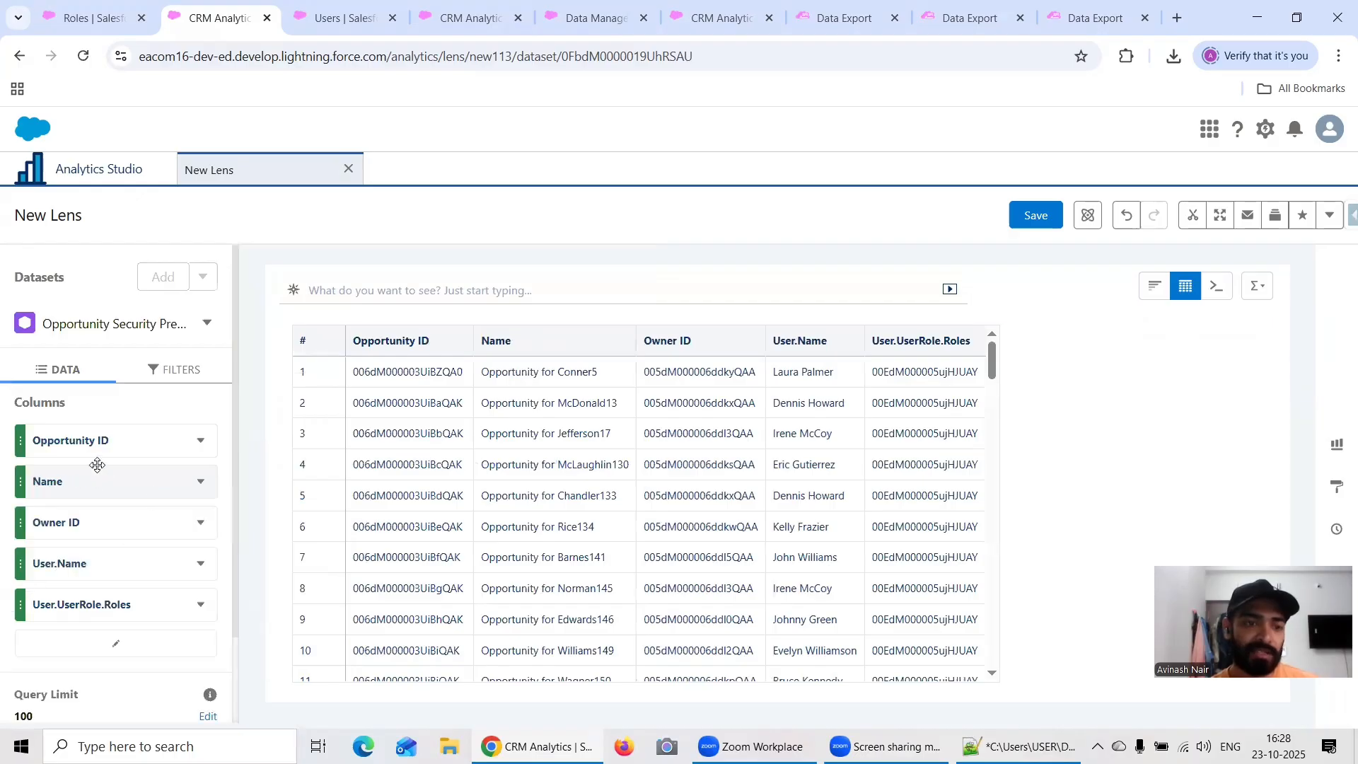
Step: Save the lens as Opportunity S.P Lens in the Security Predicate app
scroll(130, 475, down, 2)
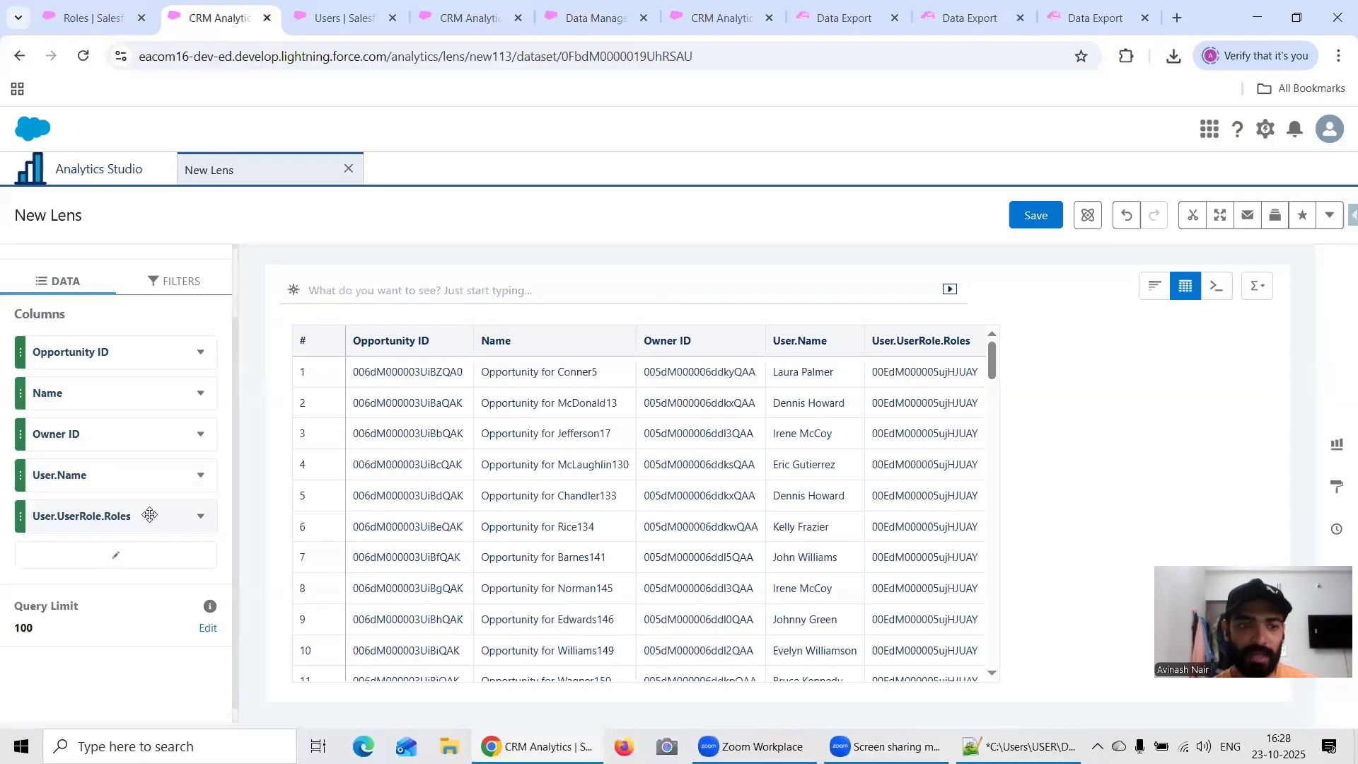
scroll(149, 514, up, 2)
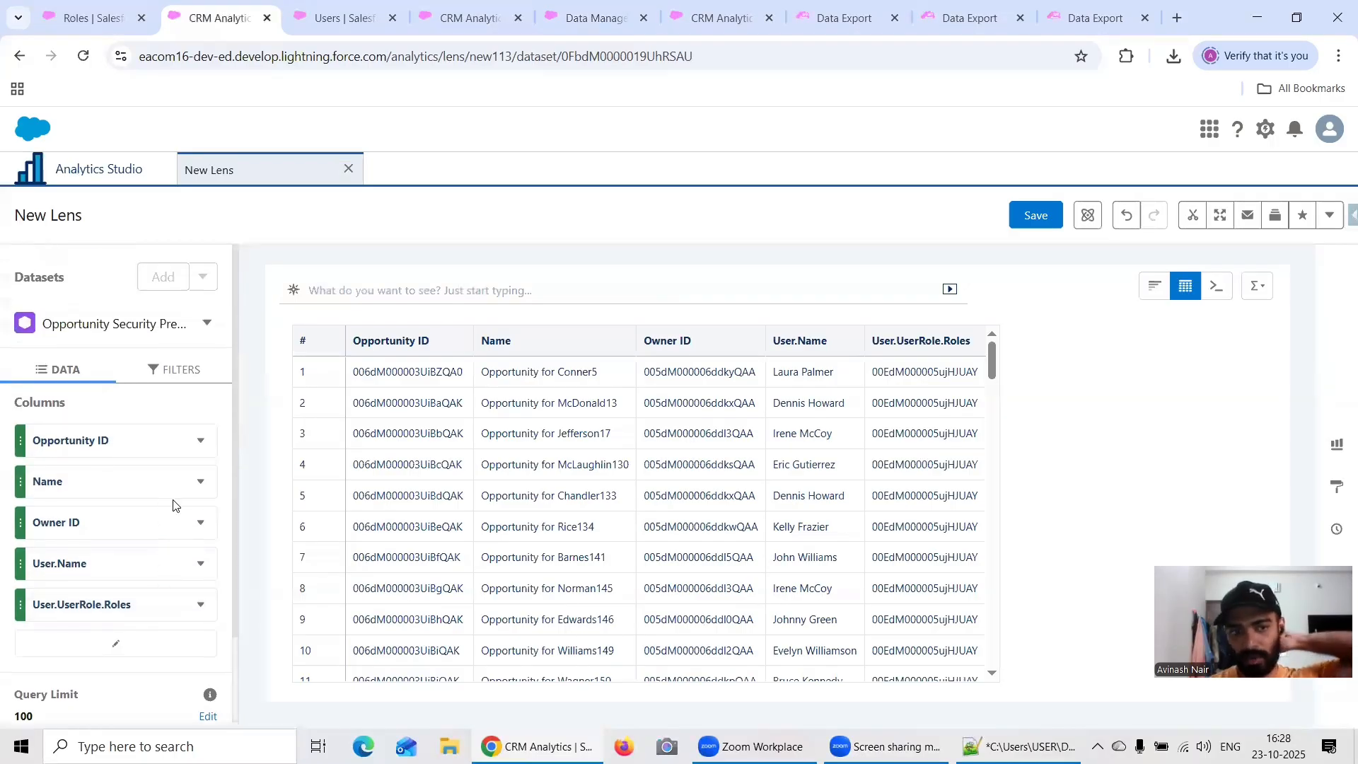
click(1036, 215)
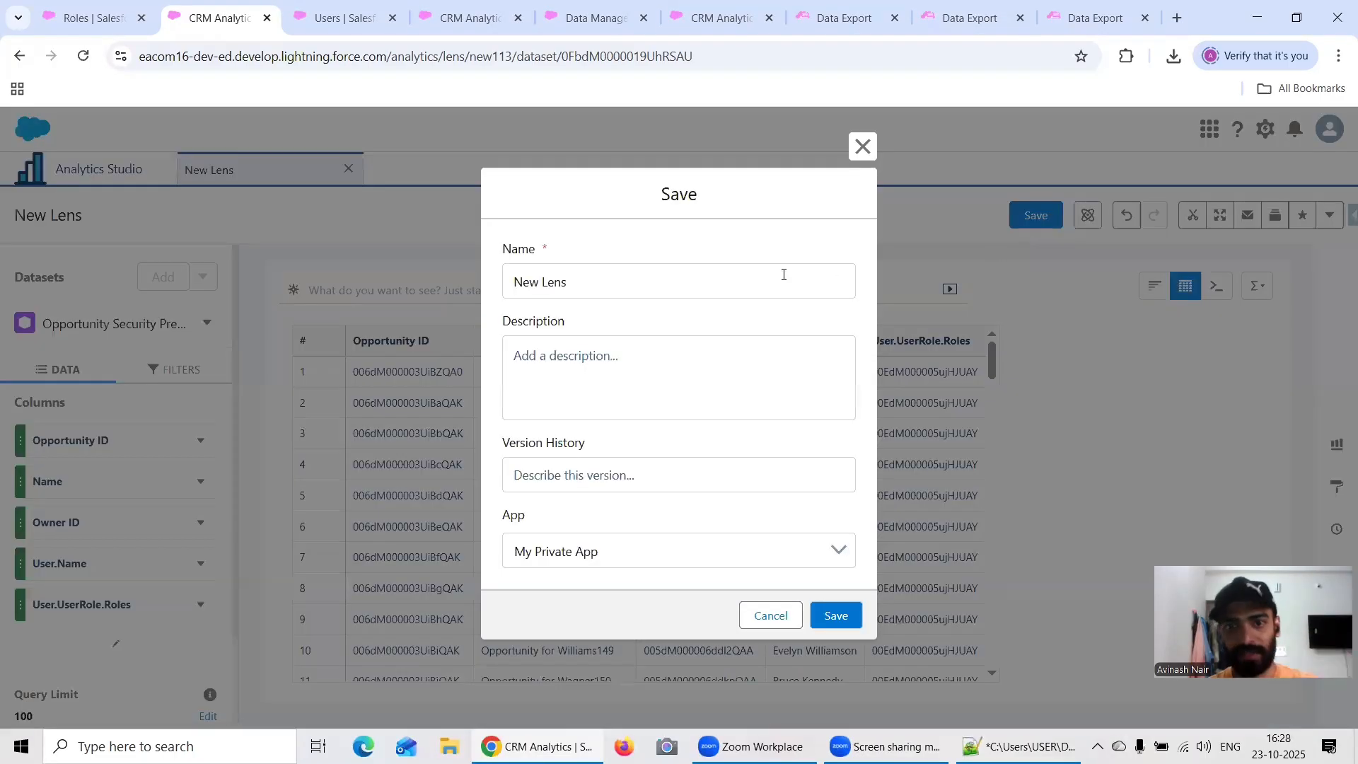
triple_click(656, 284)
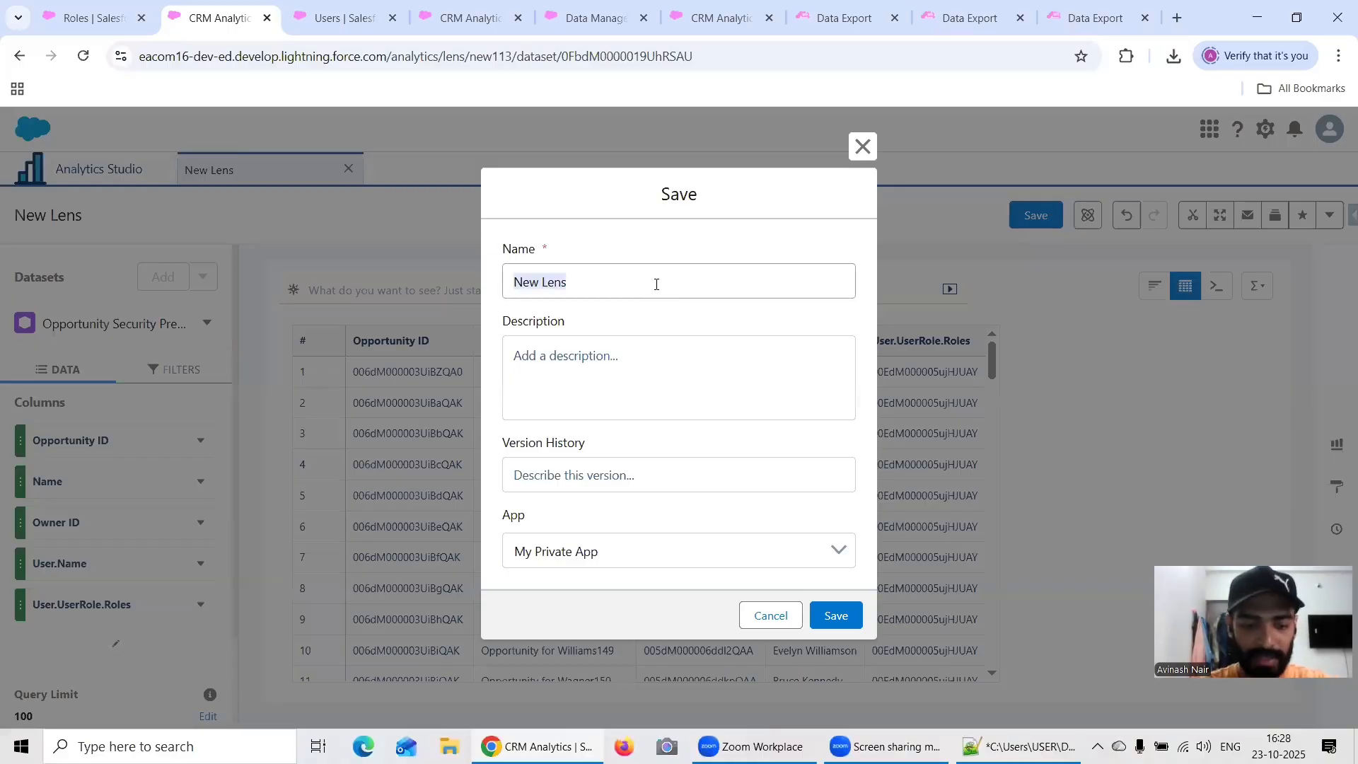
text(Opportuni)
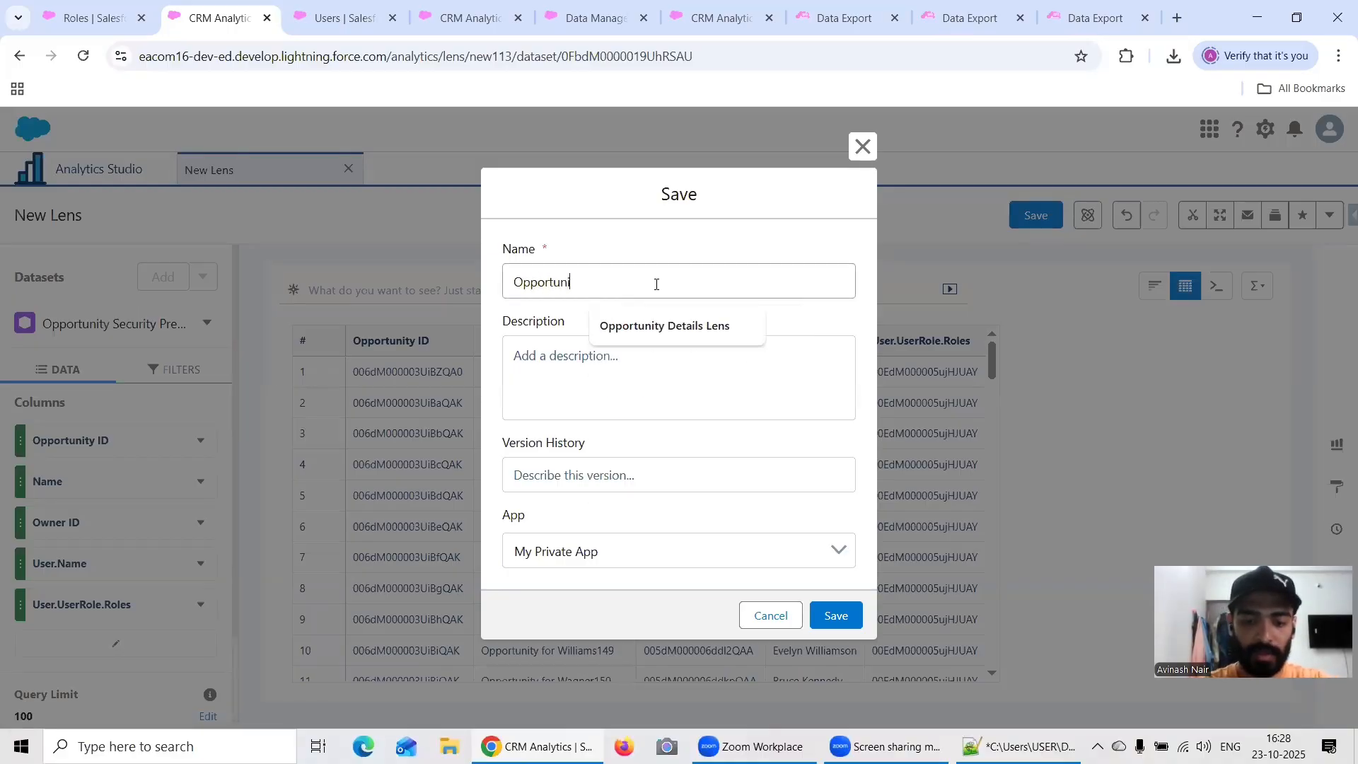
text(ty S.P Lens)
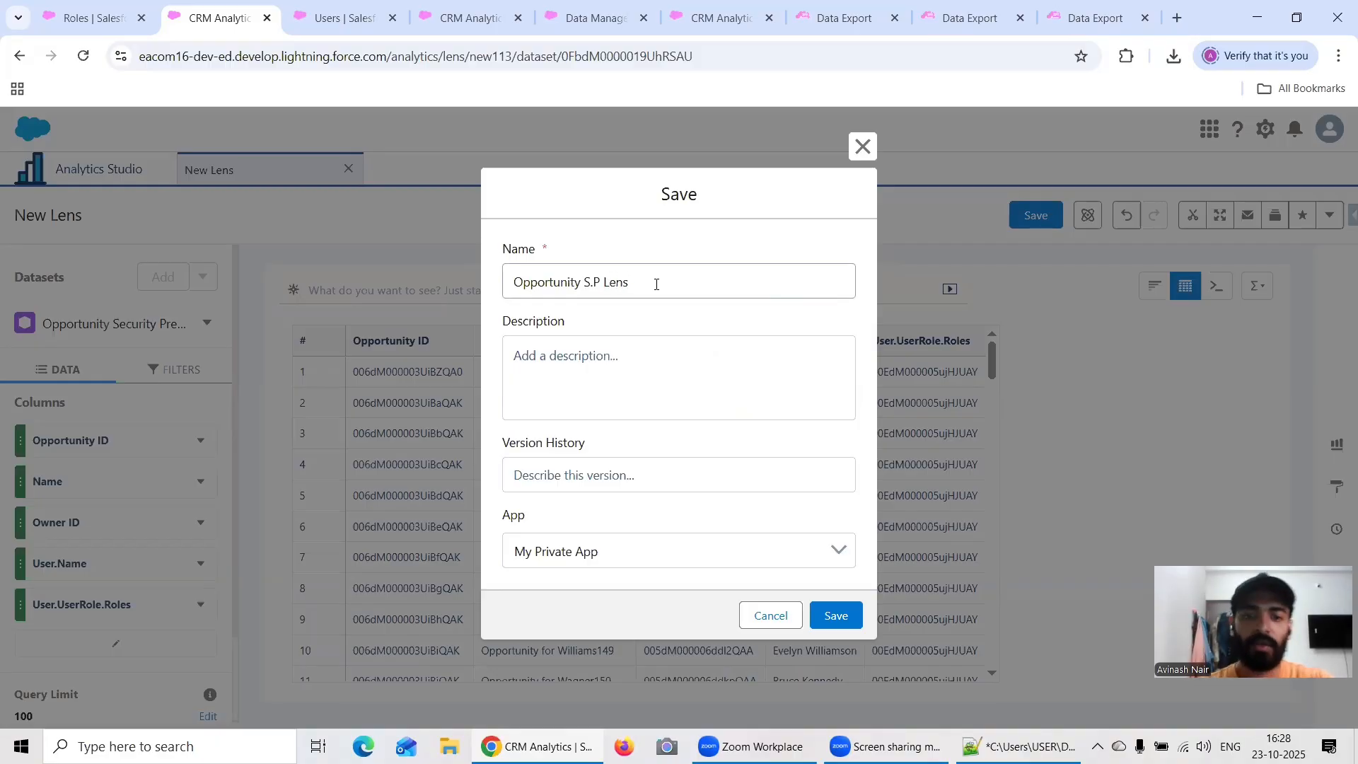
click(651, 553)
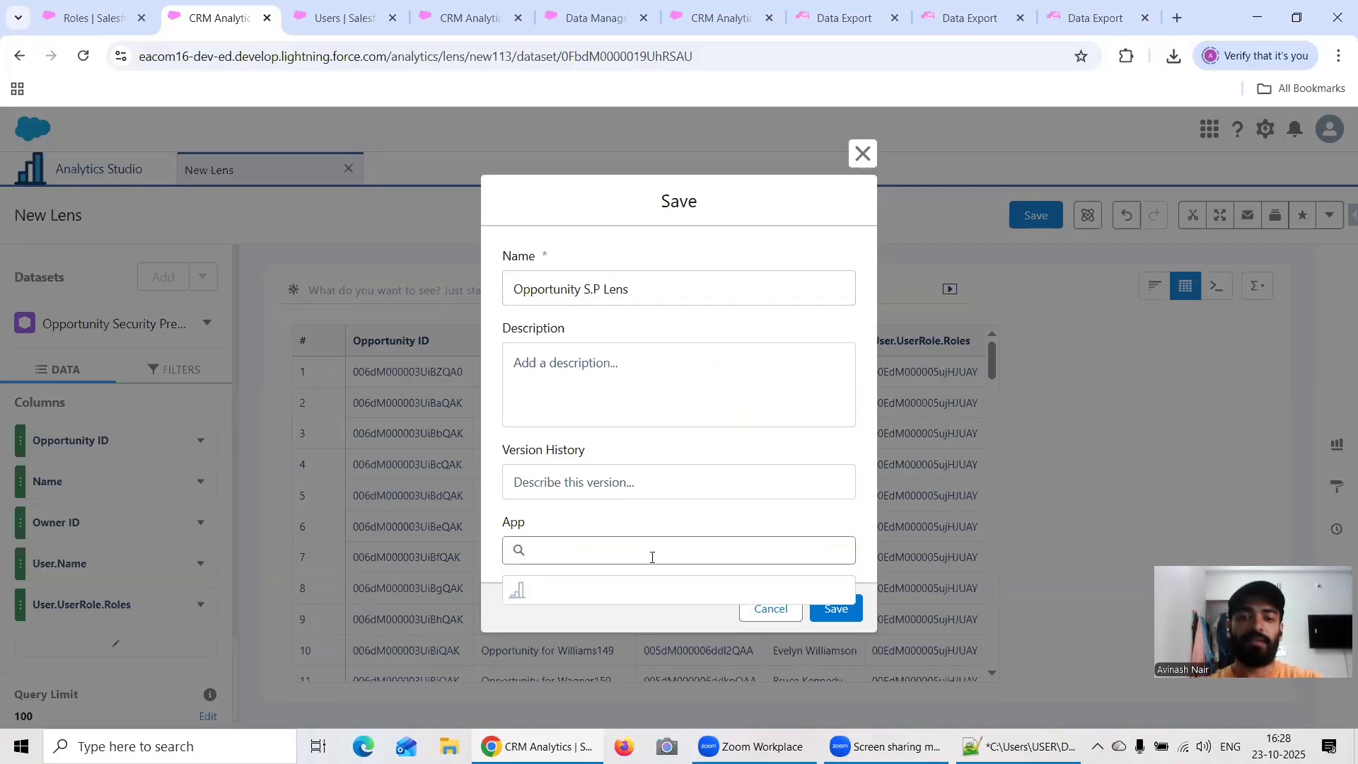
click(627, 672)
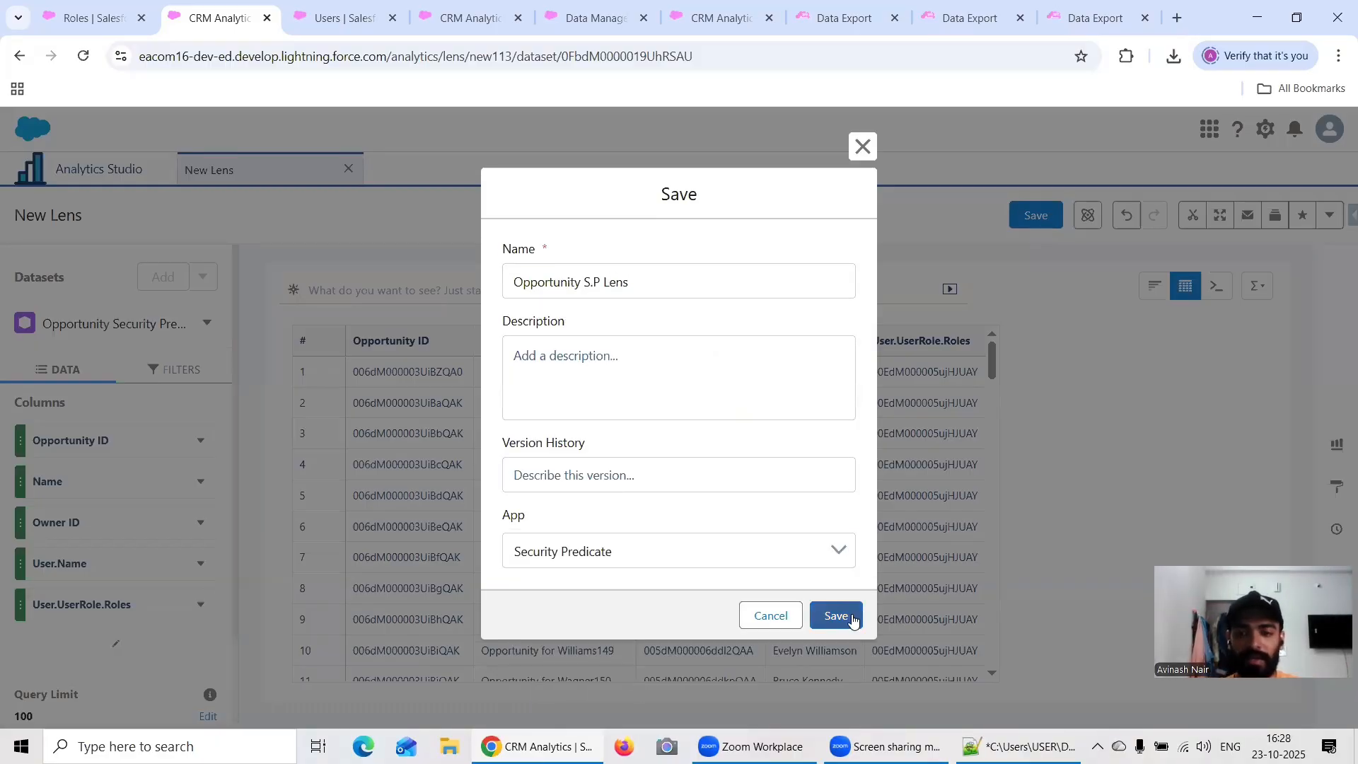
click(836, 616)
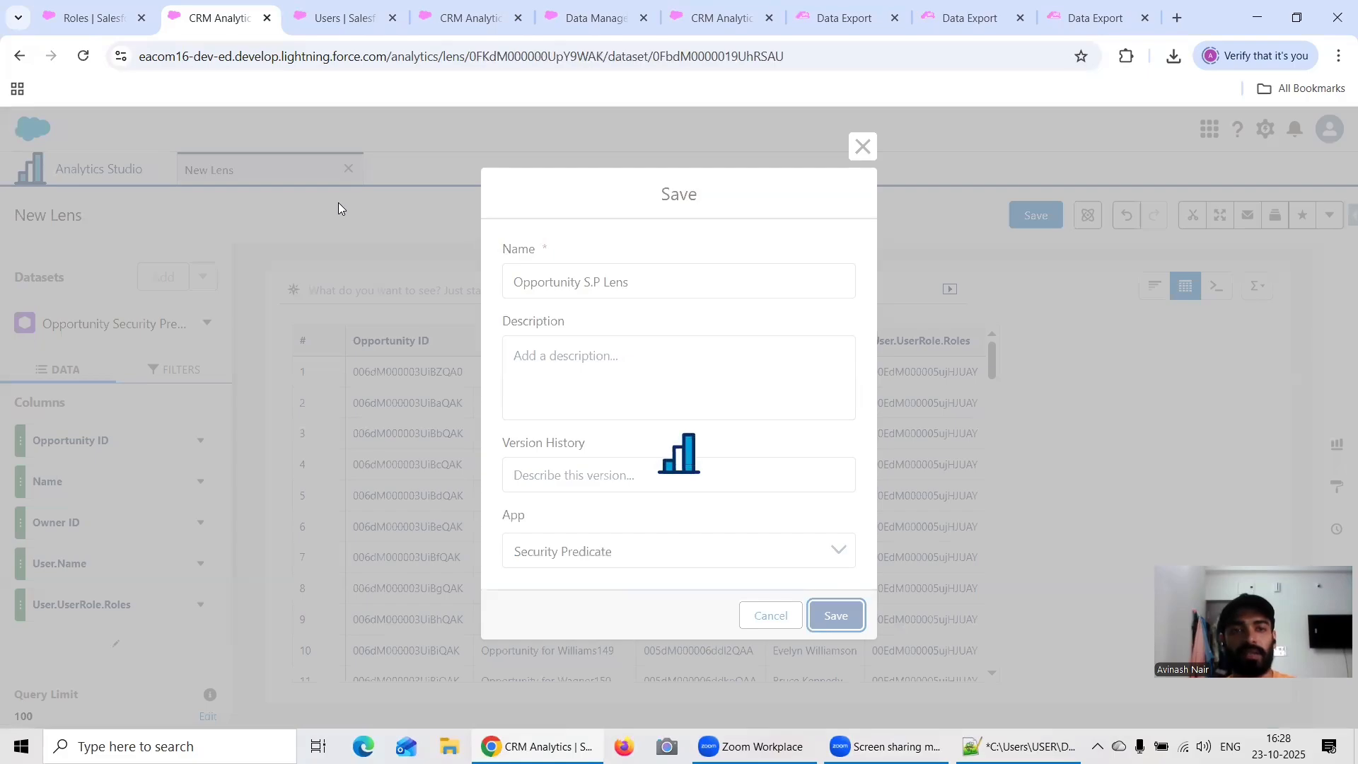
Step: Open the Opportunity Security Predicate dataset for editing from the Analytics Studio home and move it to the Security Predicate app
click(101, 167)
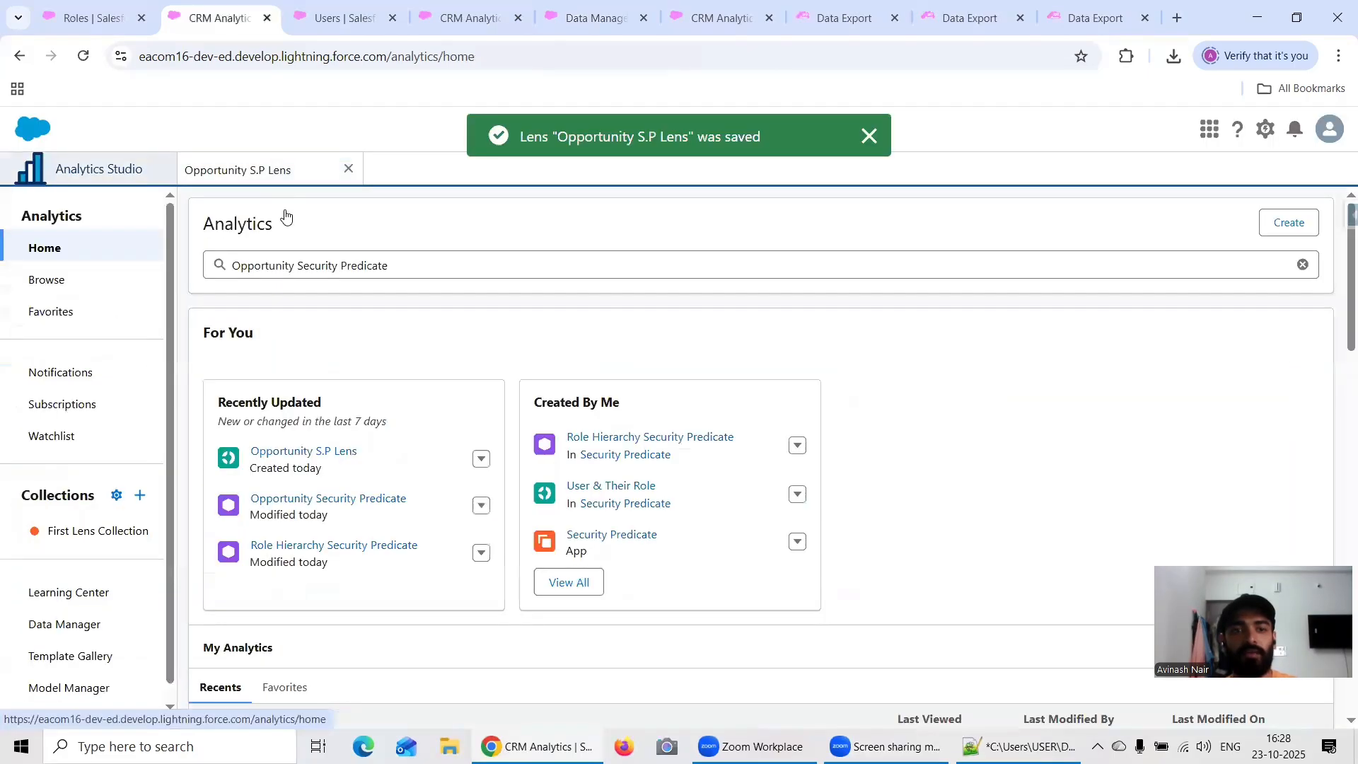
click(481, 505)
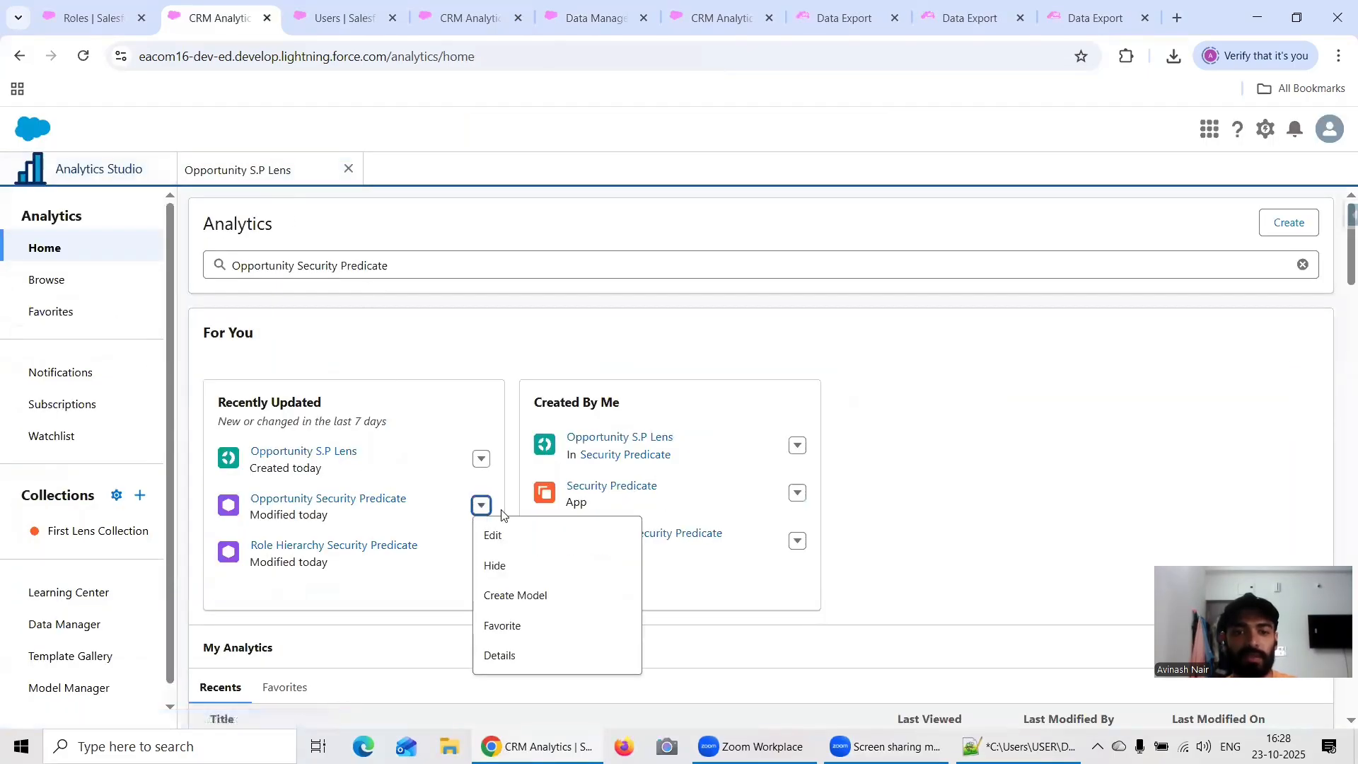
click(507, 532)
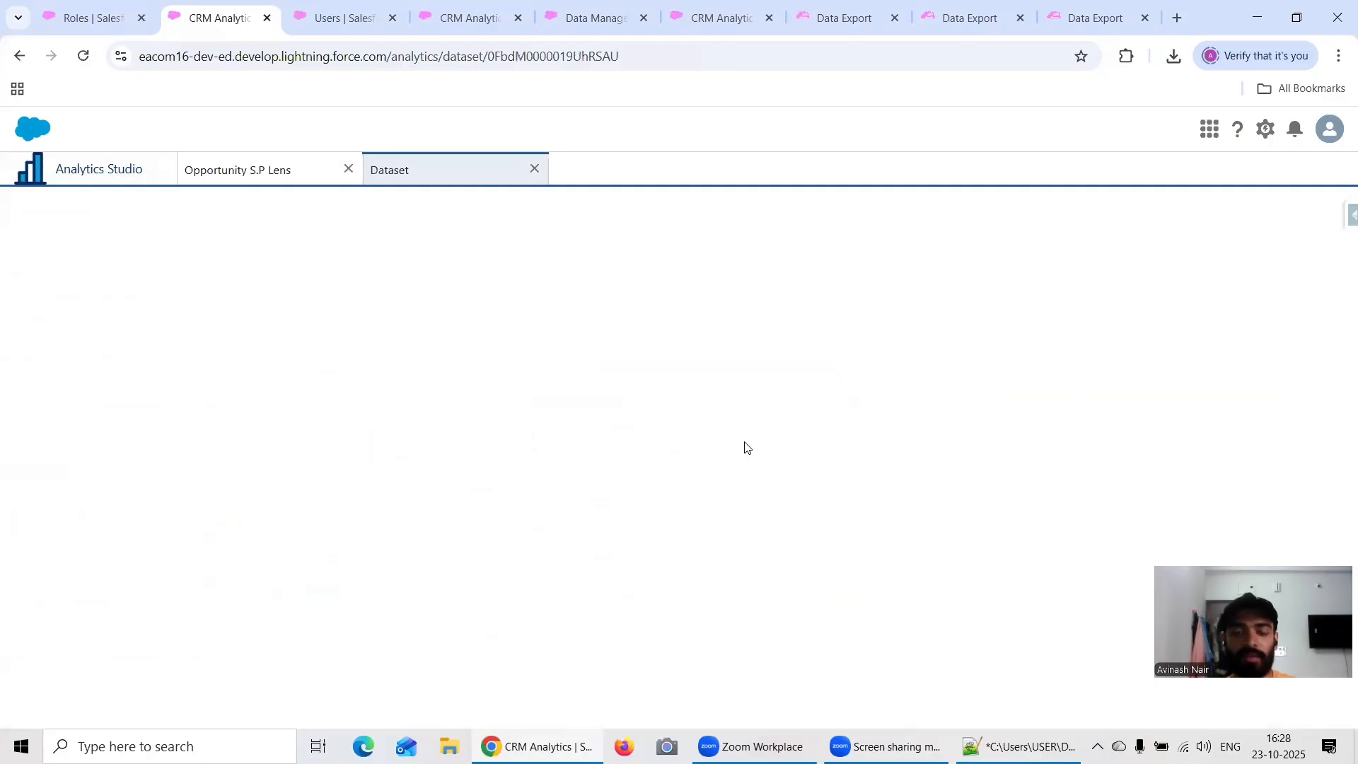
click(401, 404)
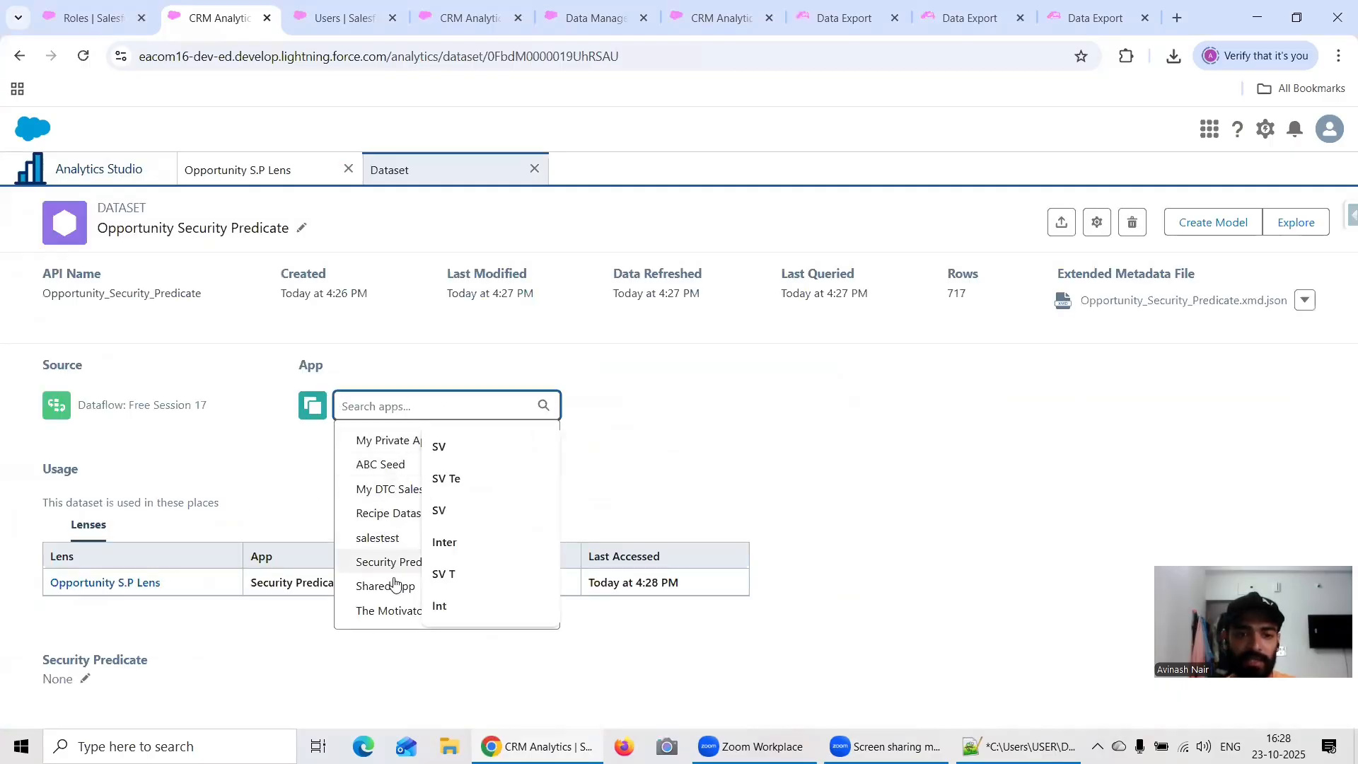
click(397, 565)
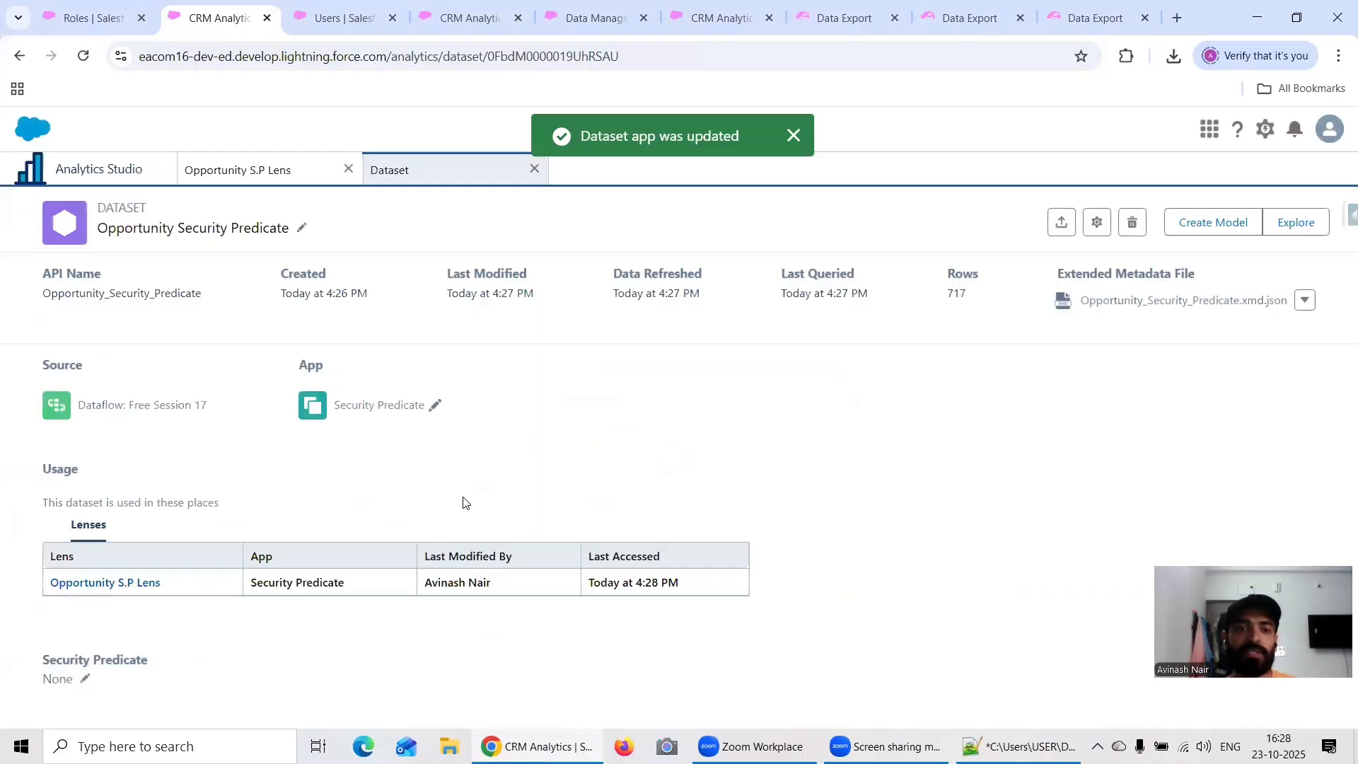
Step: Reload the dataset page and open Opportunity S.P Lens in a separate browser tab from the Analytics Studio home
click(83, 56)
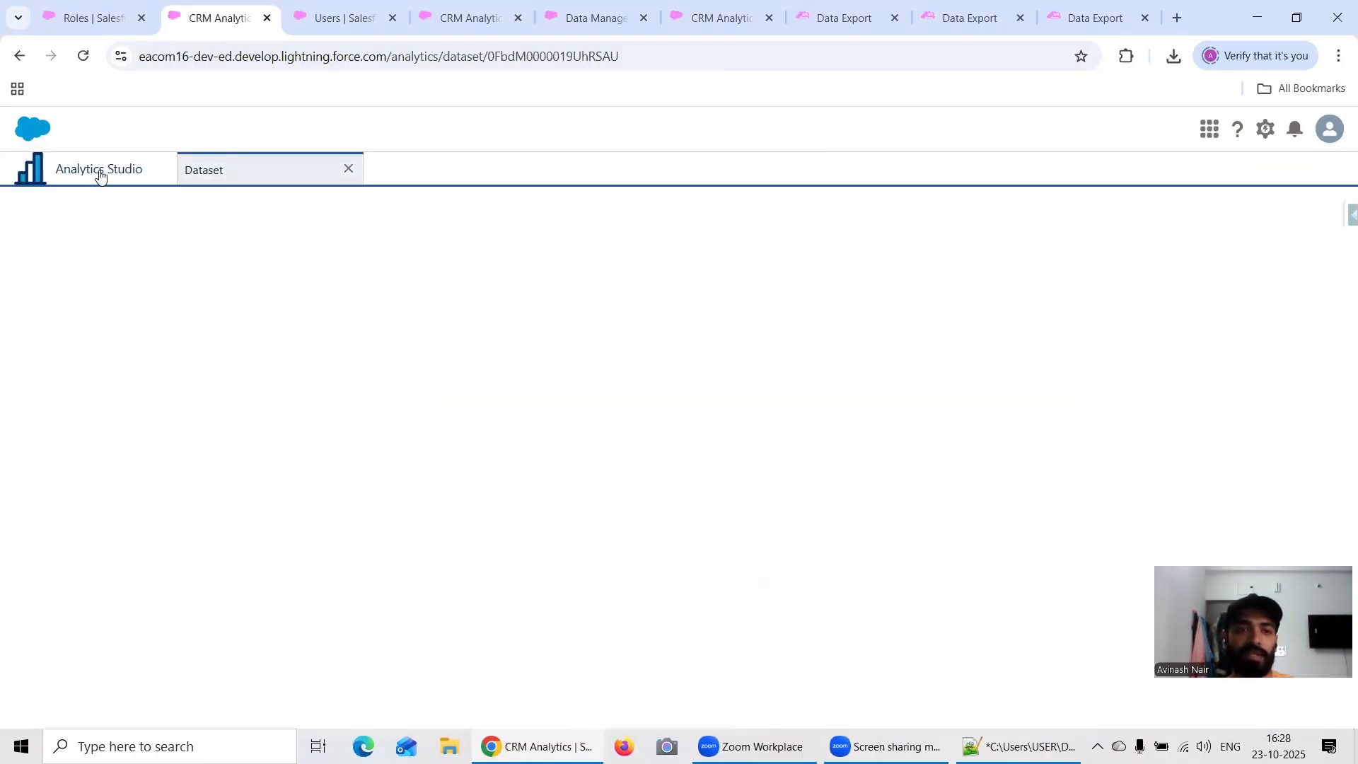
click(99, 175)
scroll(322, 435, down, 1)
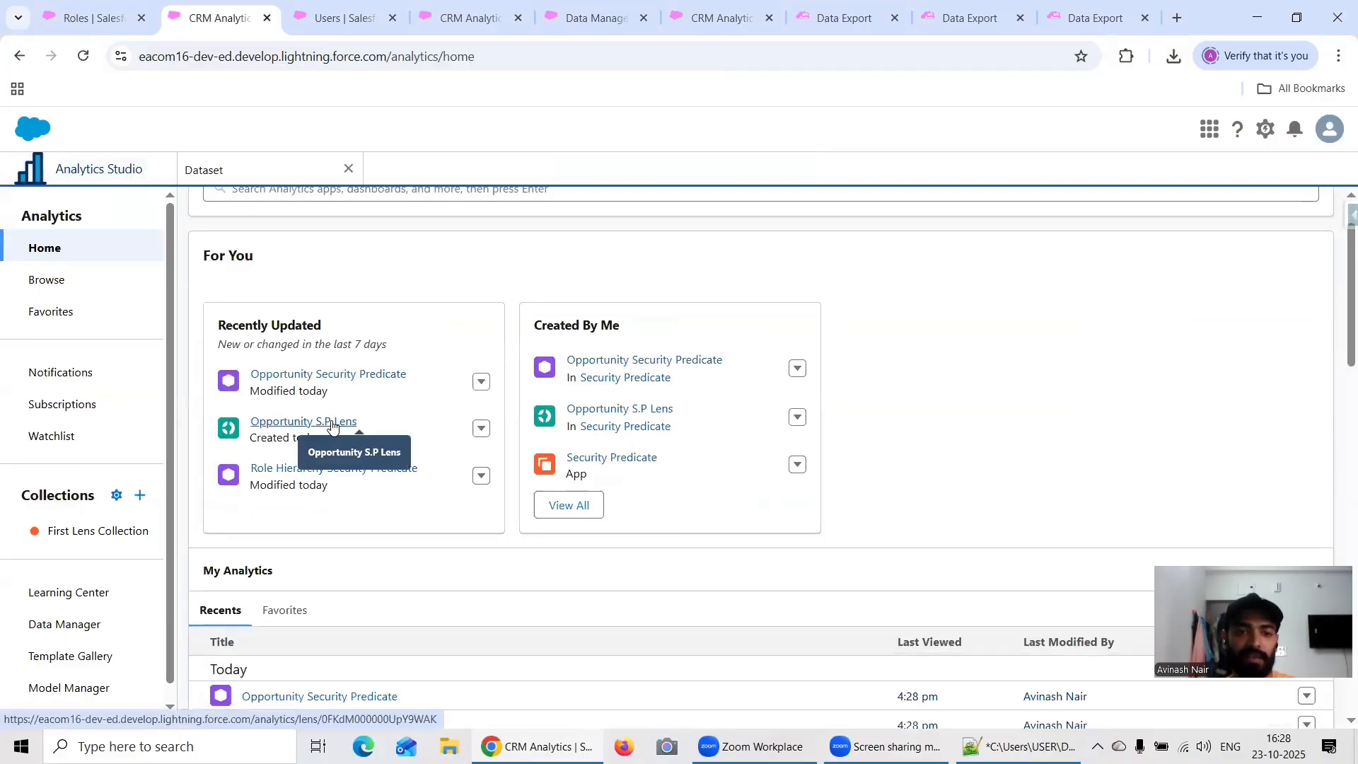
right_click(331, 431)
click(354, 442)
key(ctrl+Tab)
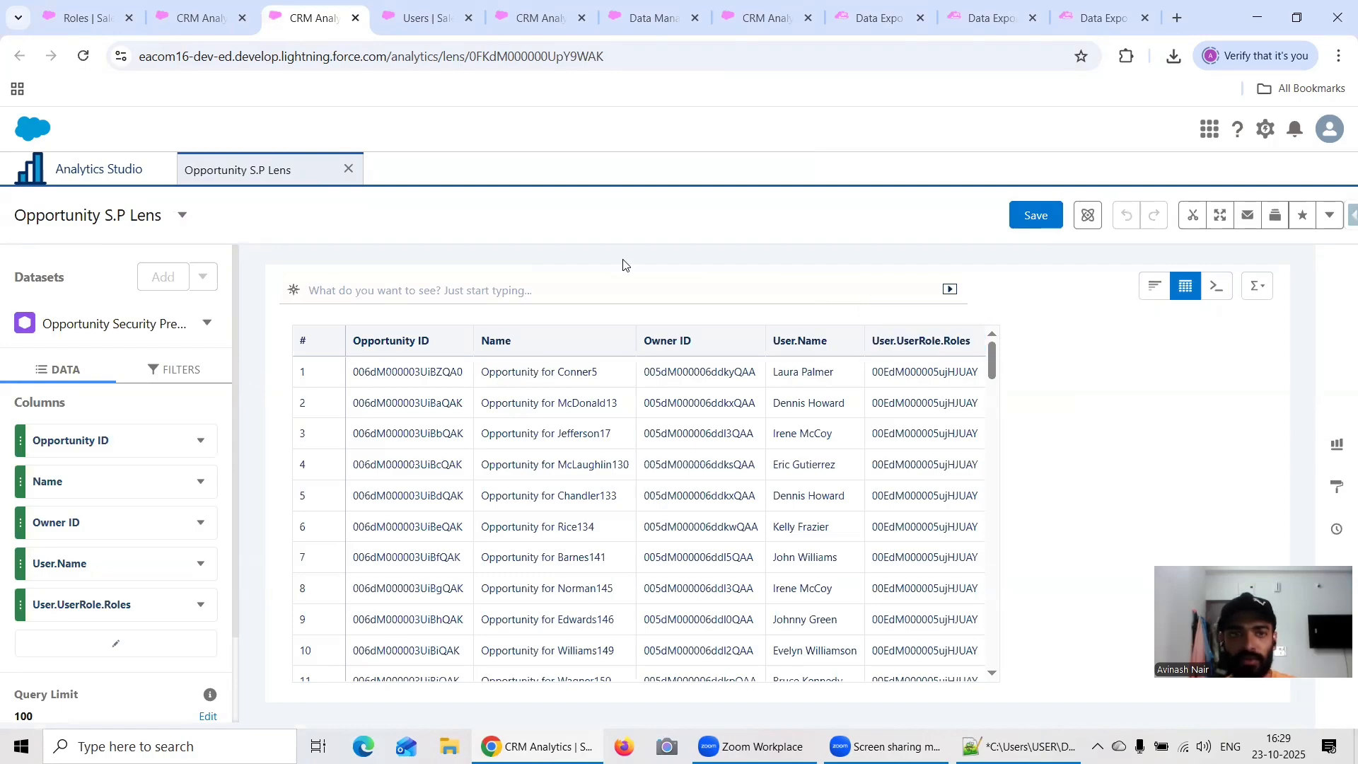
Step: Set the Opportunity Security Predicate dataset's security predicate to 'User.UserRole.Roles' == "$User.UserRoleId", save it, and dismiss the security settings notice
key(ctrl+shift+Tab)
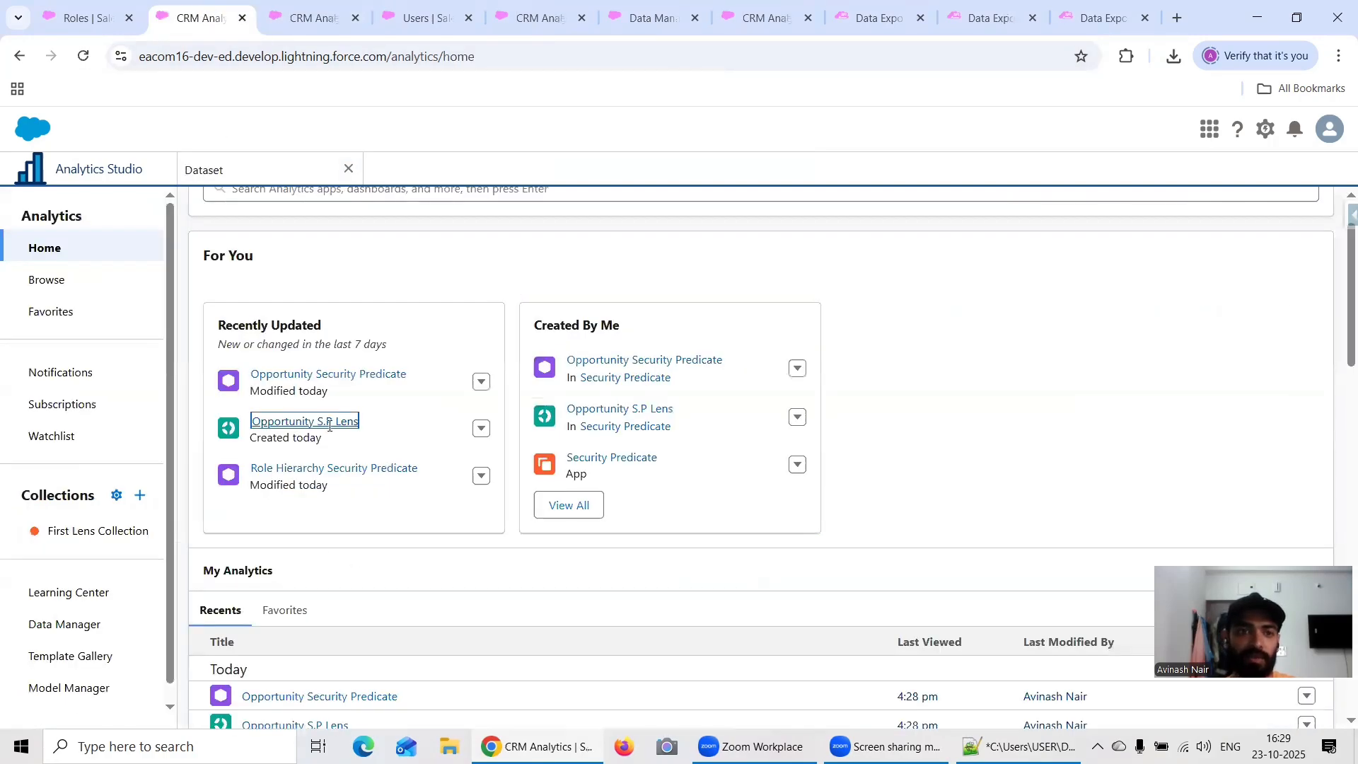
click(94, 676)
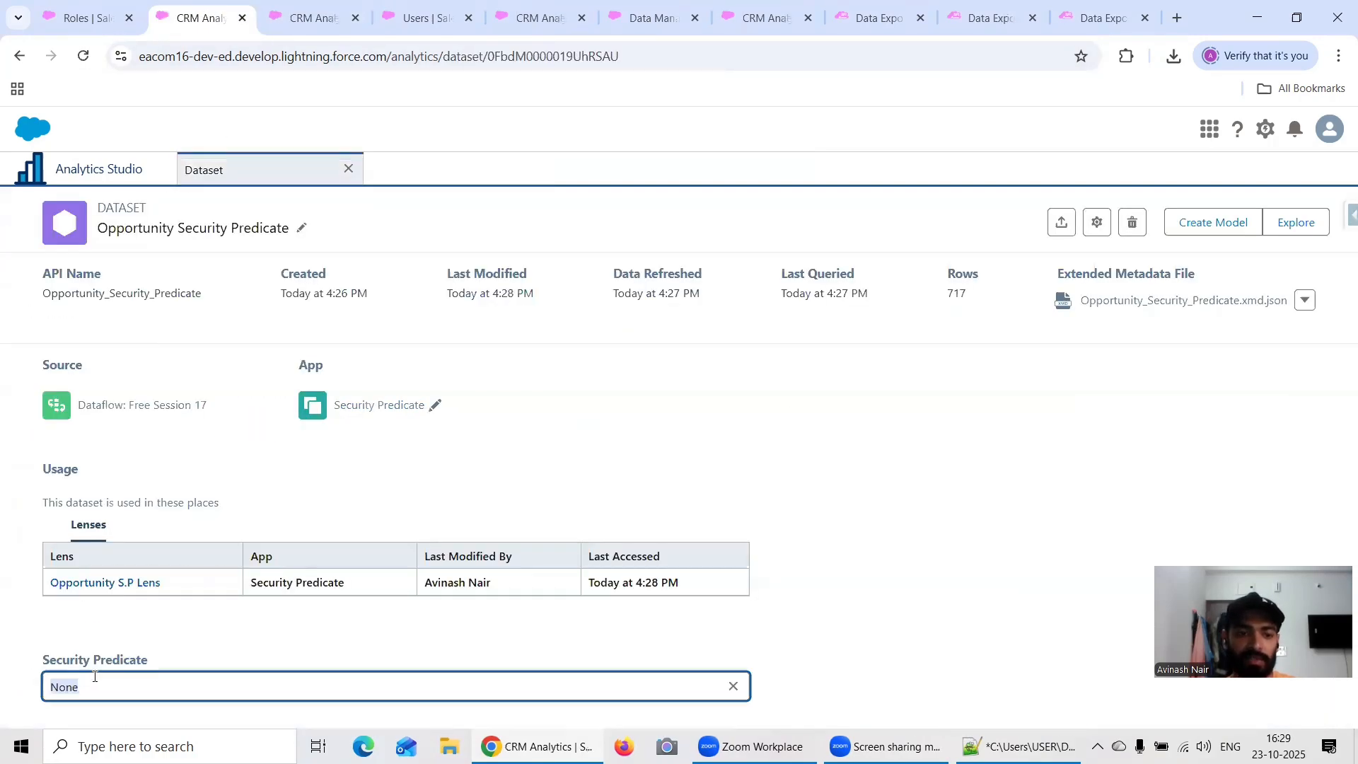
text(')
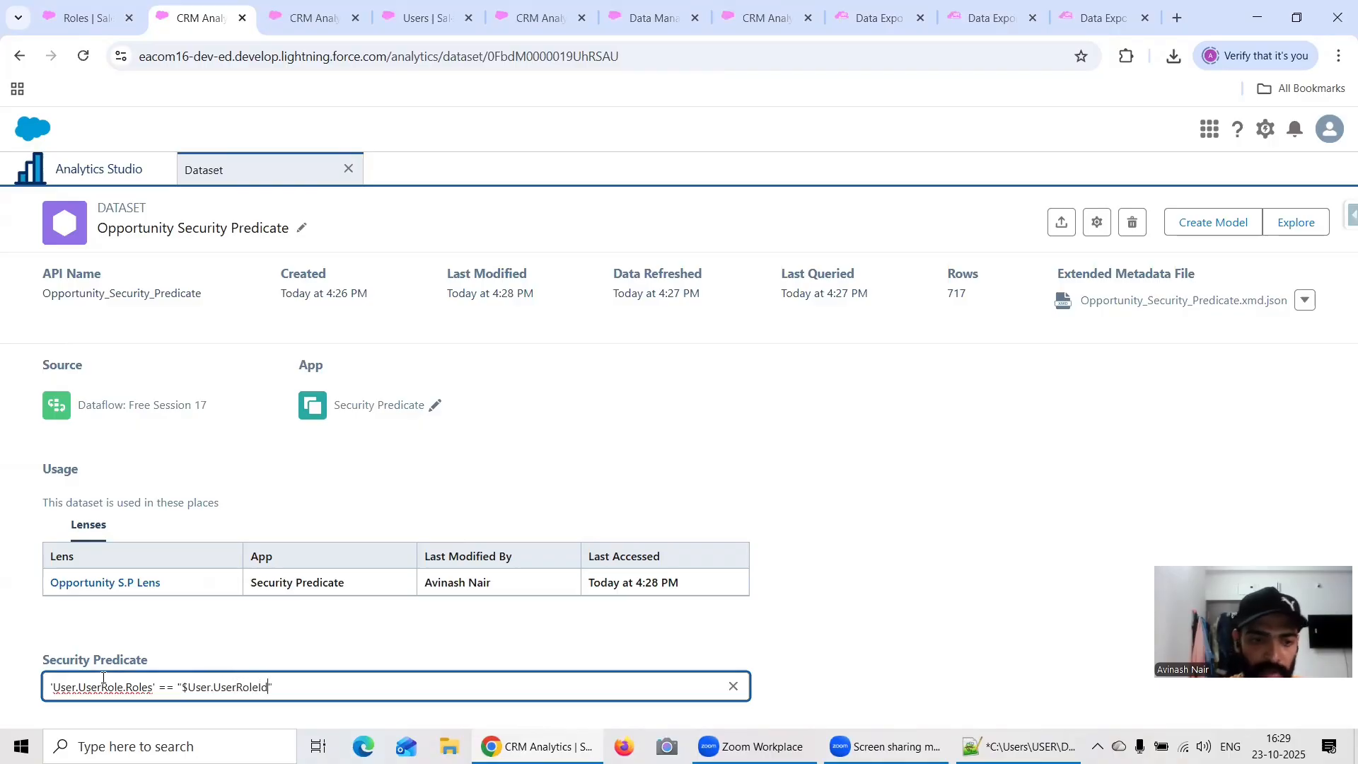
triple_click(343, 693)
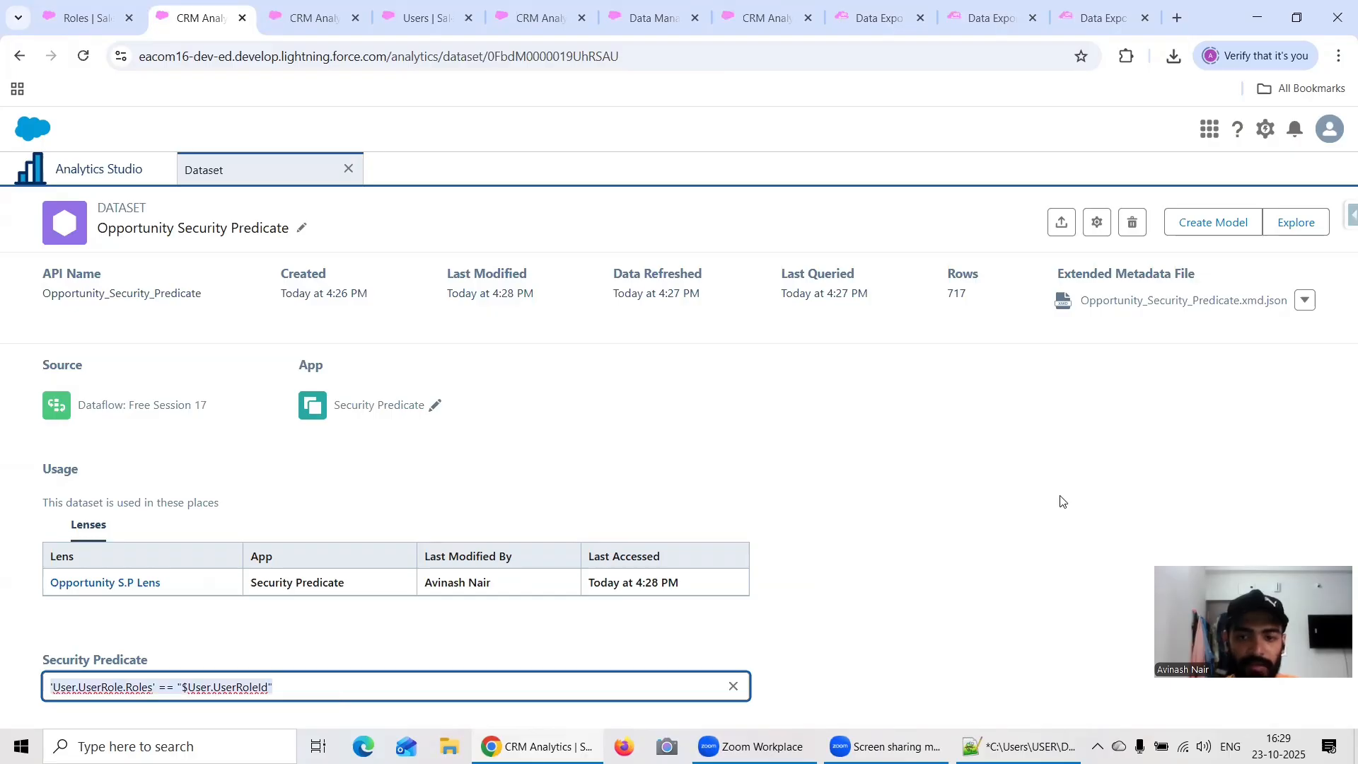
click(1271, 439)
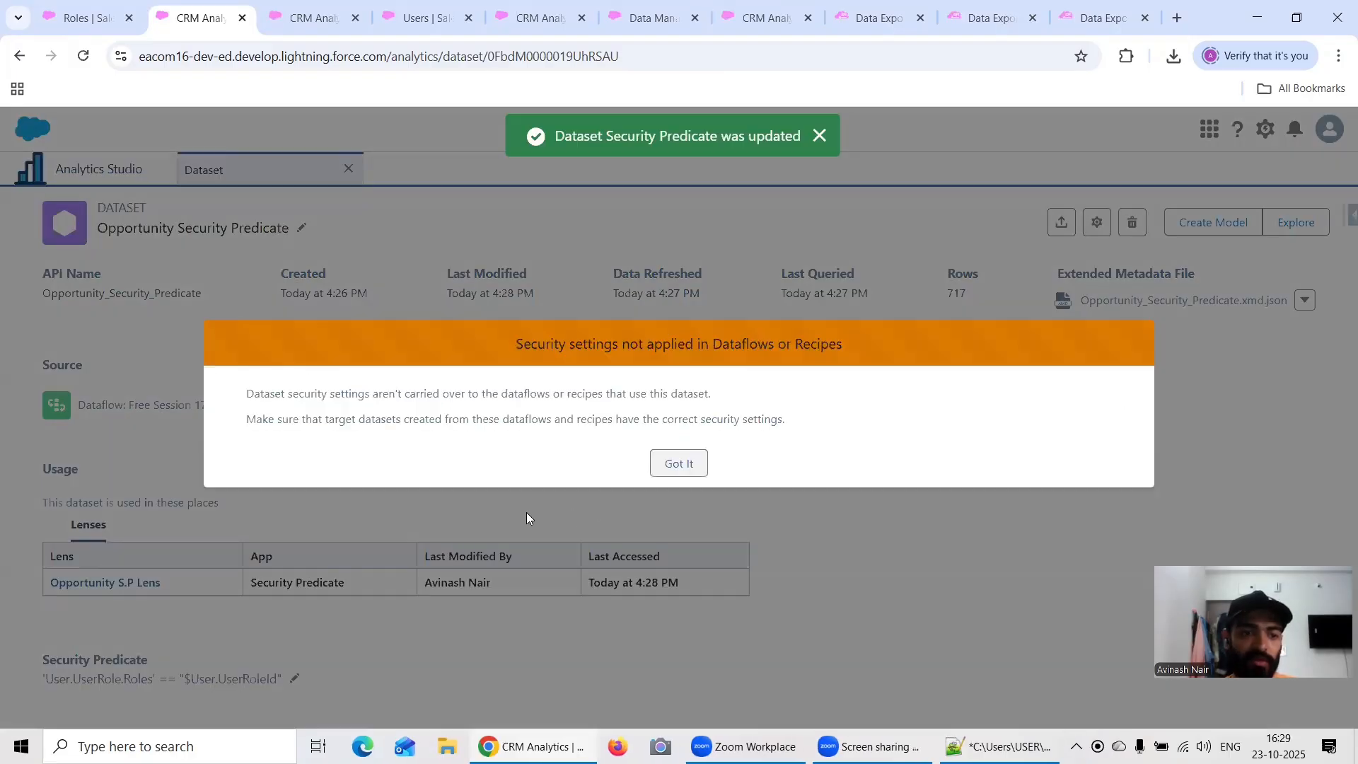
click(680, 464)
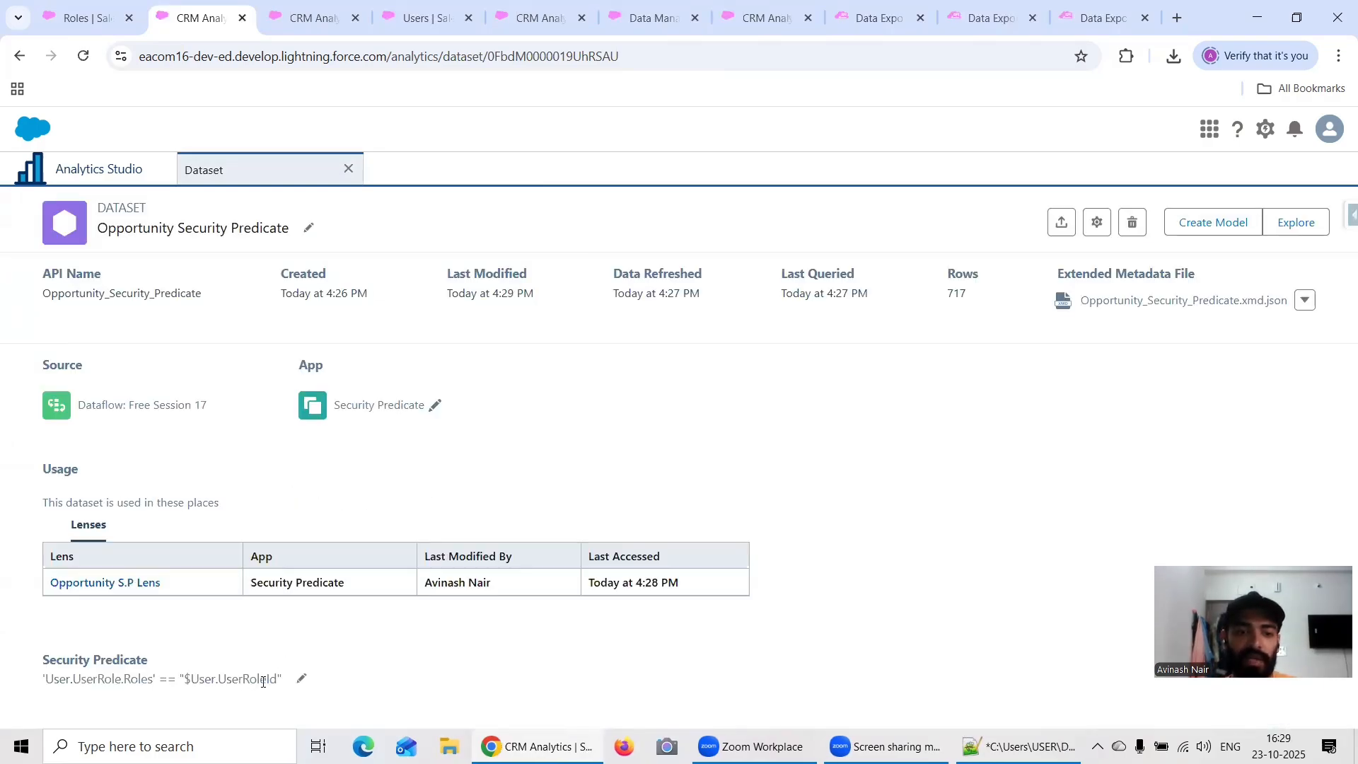
Step: Reopen Opportunity S.P Lens from the dataset's usage list and examine its User.UserRole.Roles values across the rows
click(280, 25)
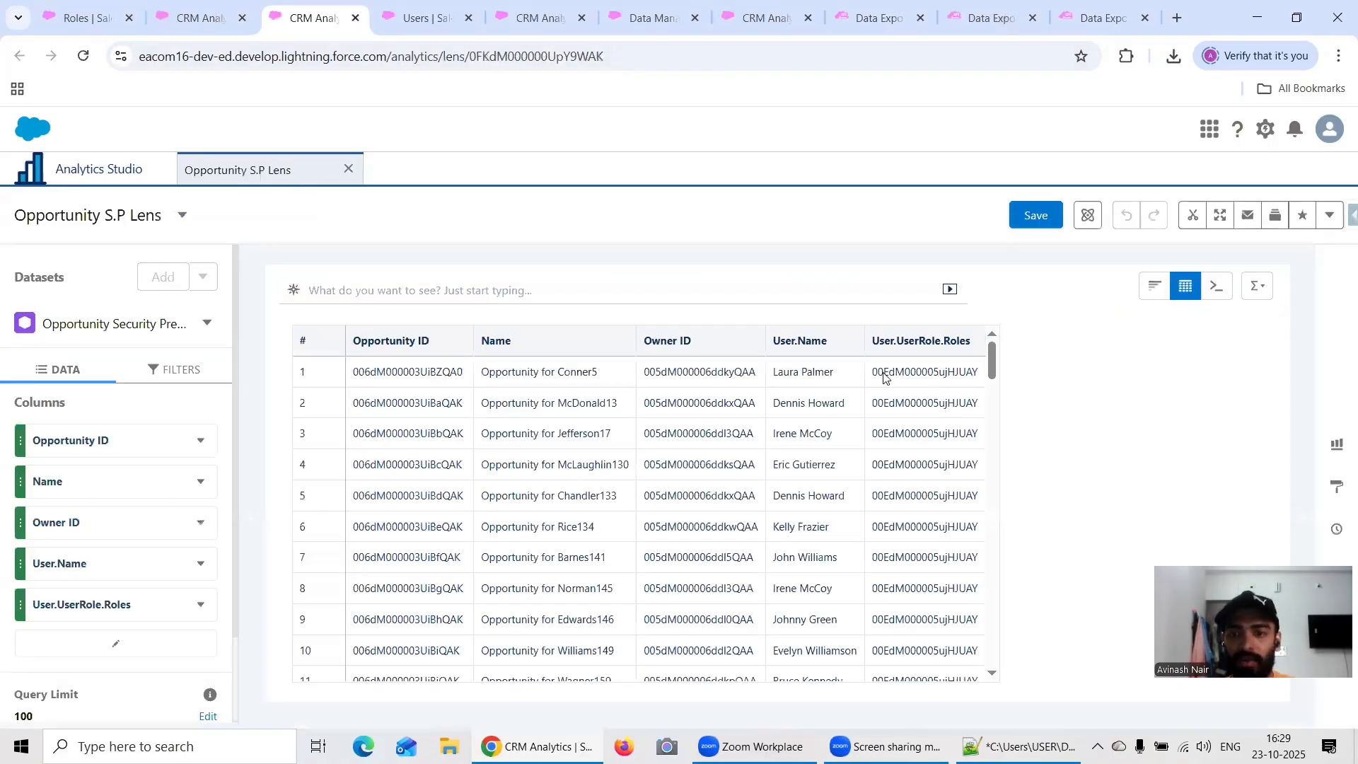
drag(884, 379, 979, 378)
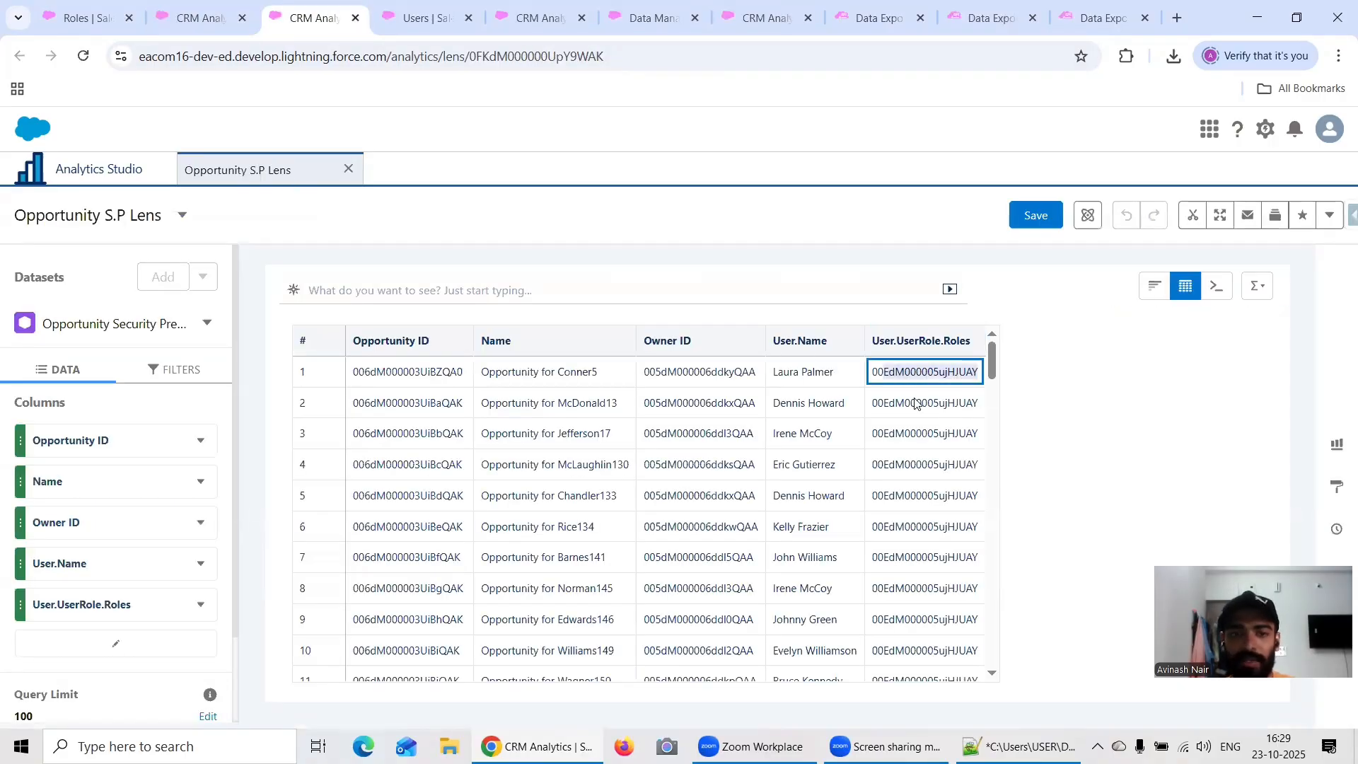
click(200, 19)
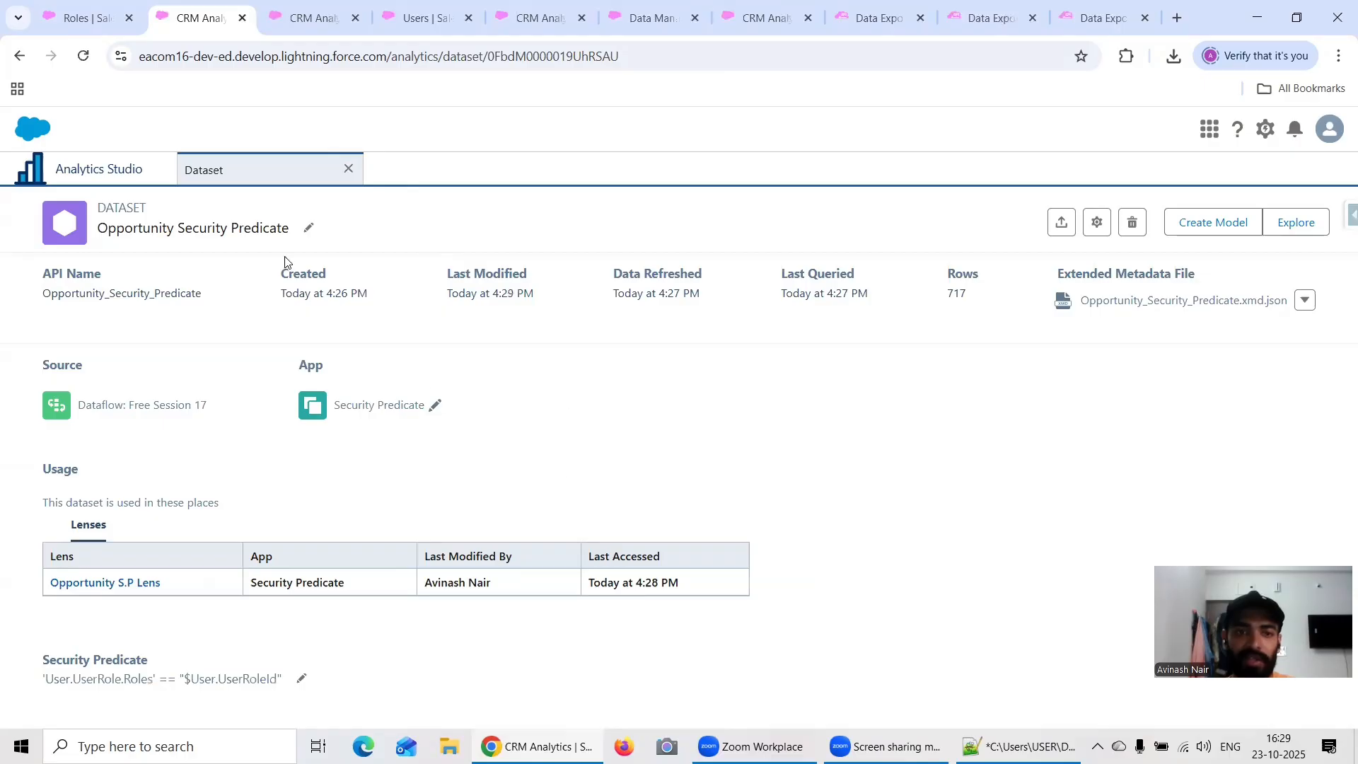
click(138, 583)
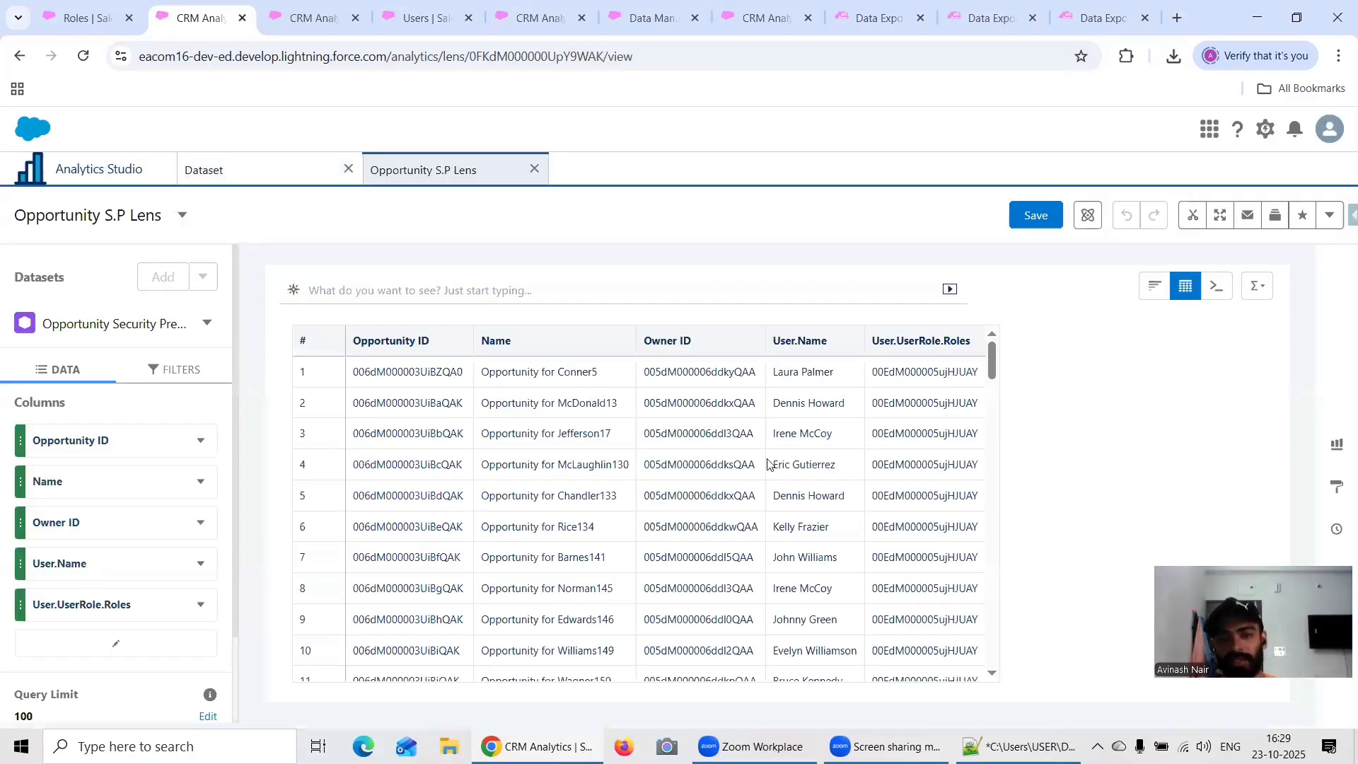
scroll(768, 464, down, 20)
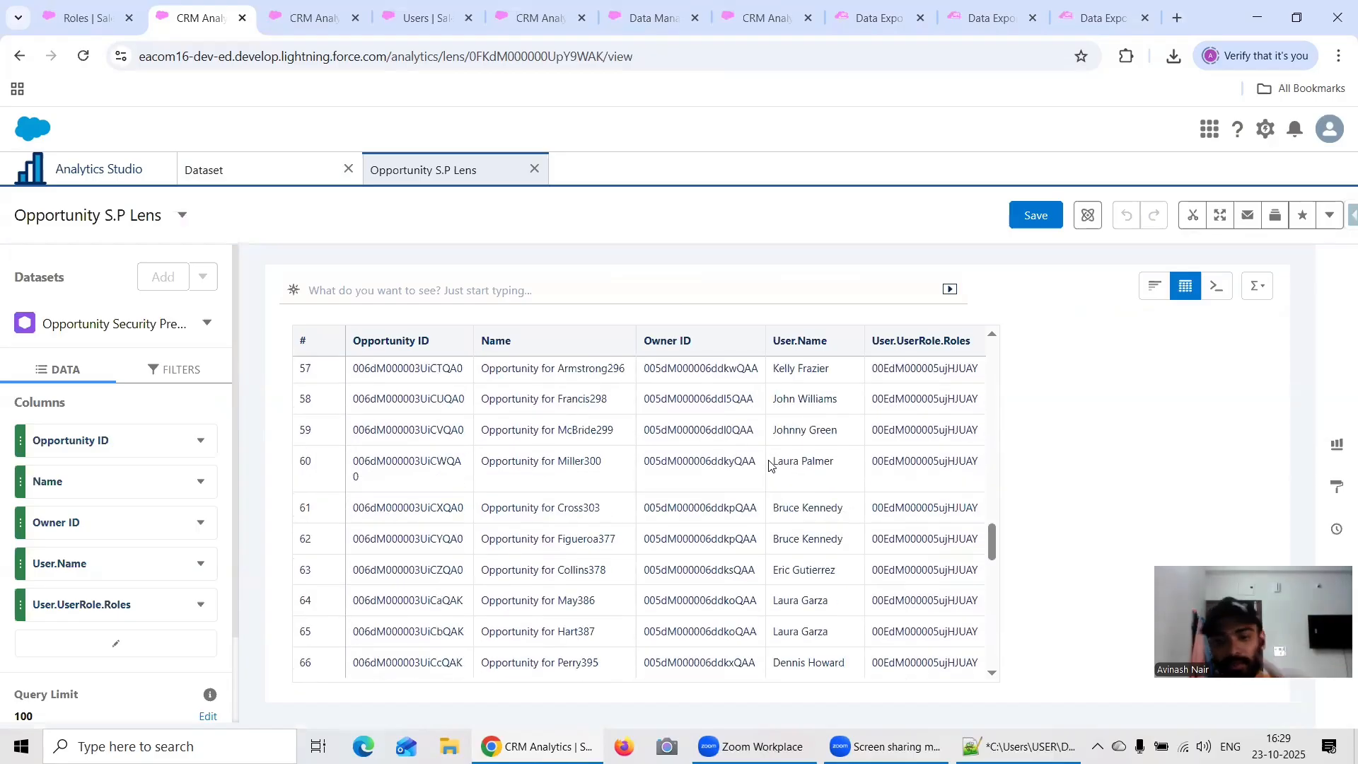